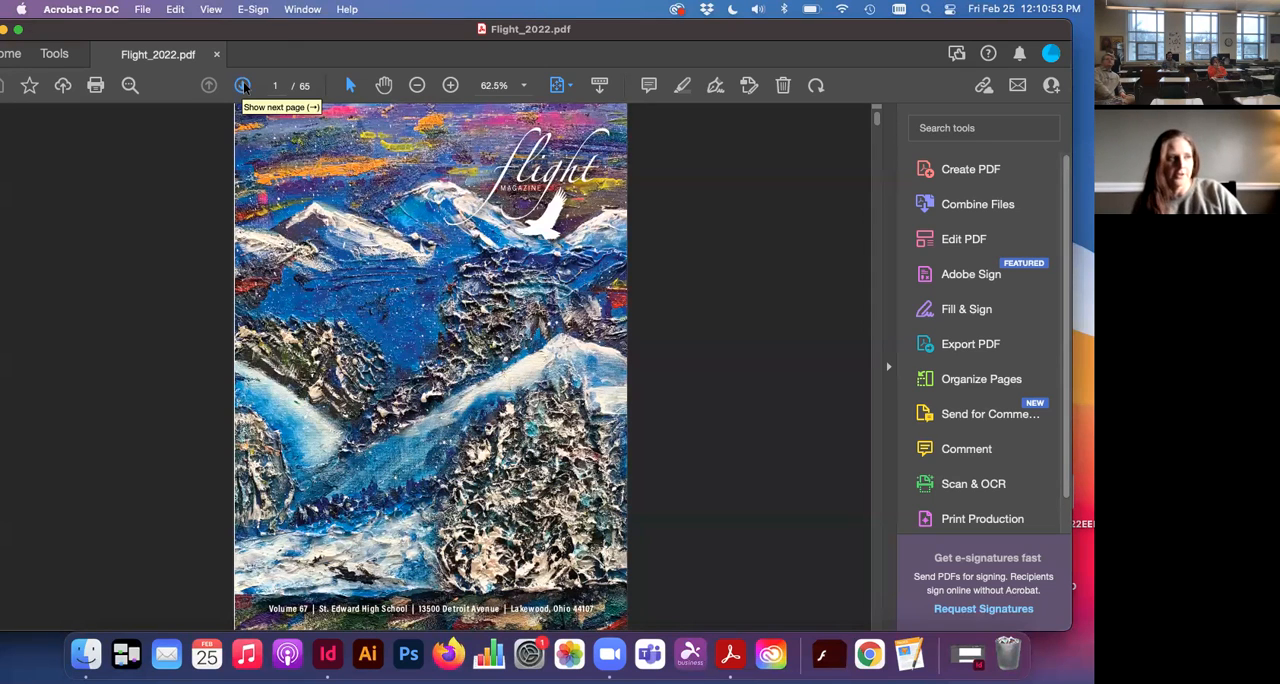
Step: Page through the magazine PDF from the front cover to the table of contents
click(243, 86)
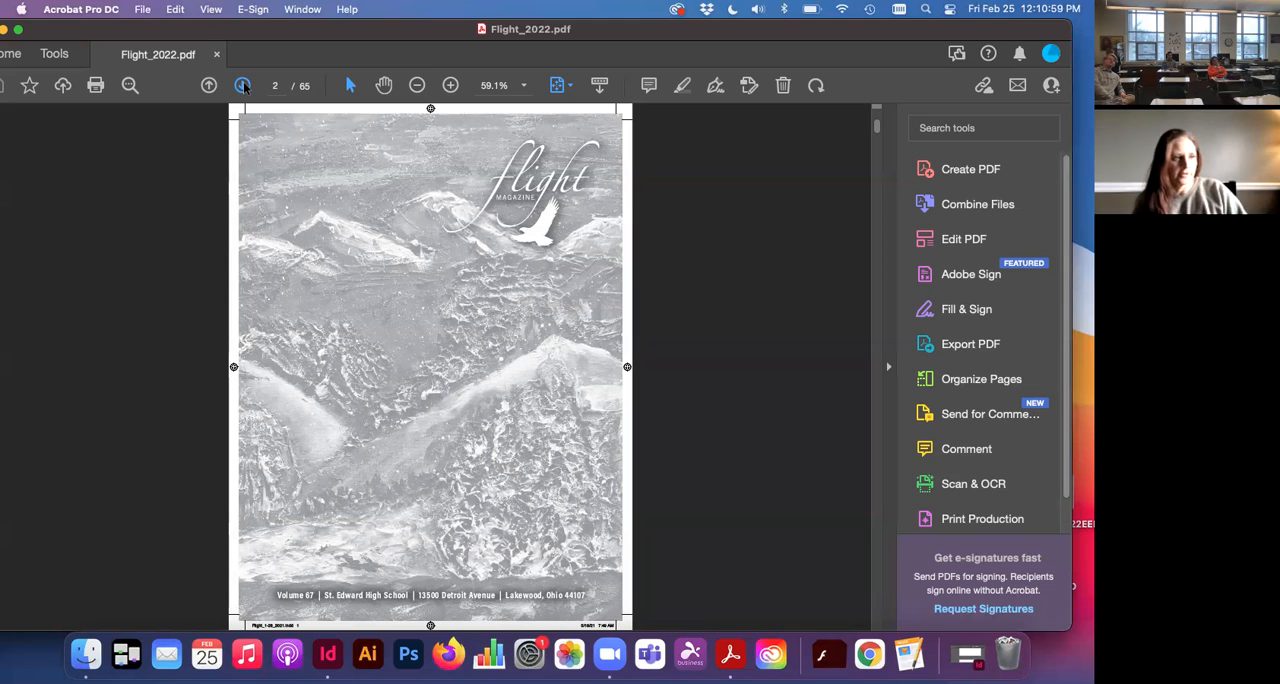
click(243, 86)
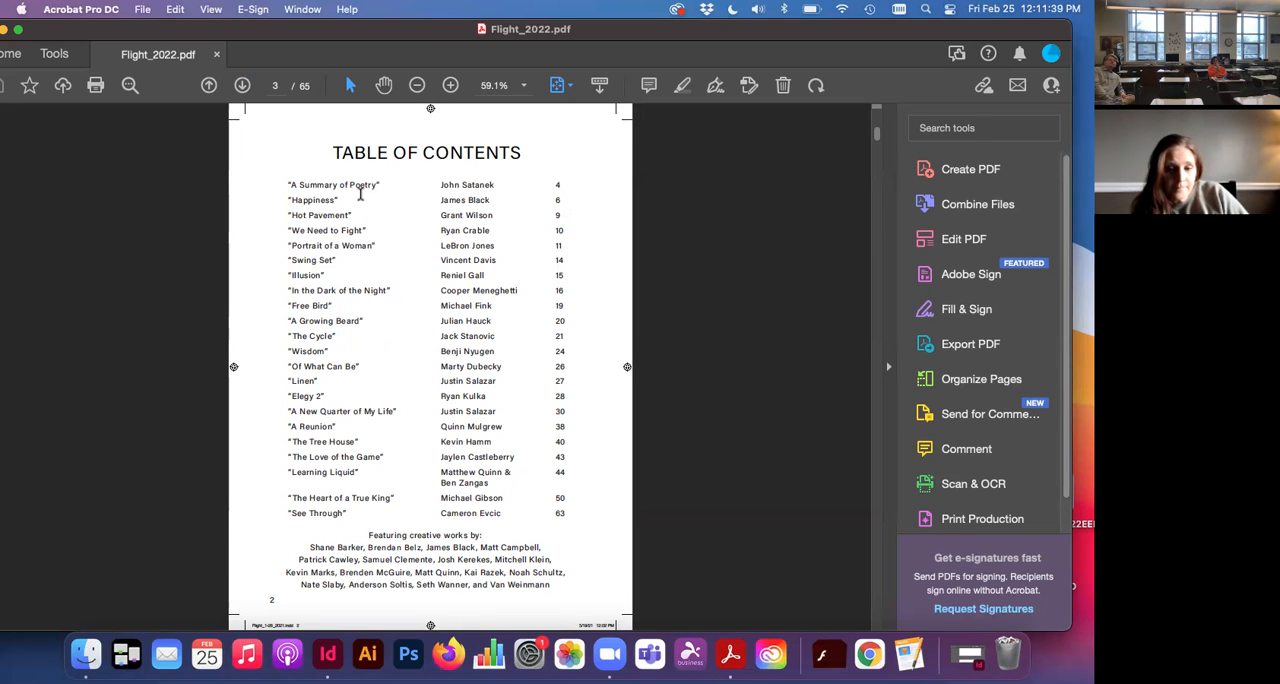
key(XF86AudioRaiseVolume)
key(XF86AudioRaiseVolume)
key(XF86AudioRaiseVolume)
key(XF86AudioRaiseVolume)
key(XF86AudioRaiseVolume)
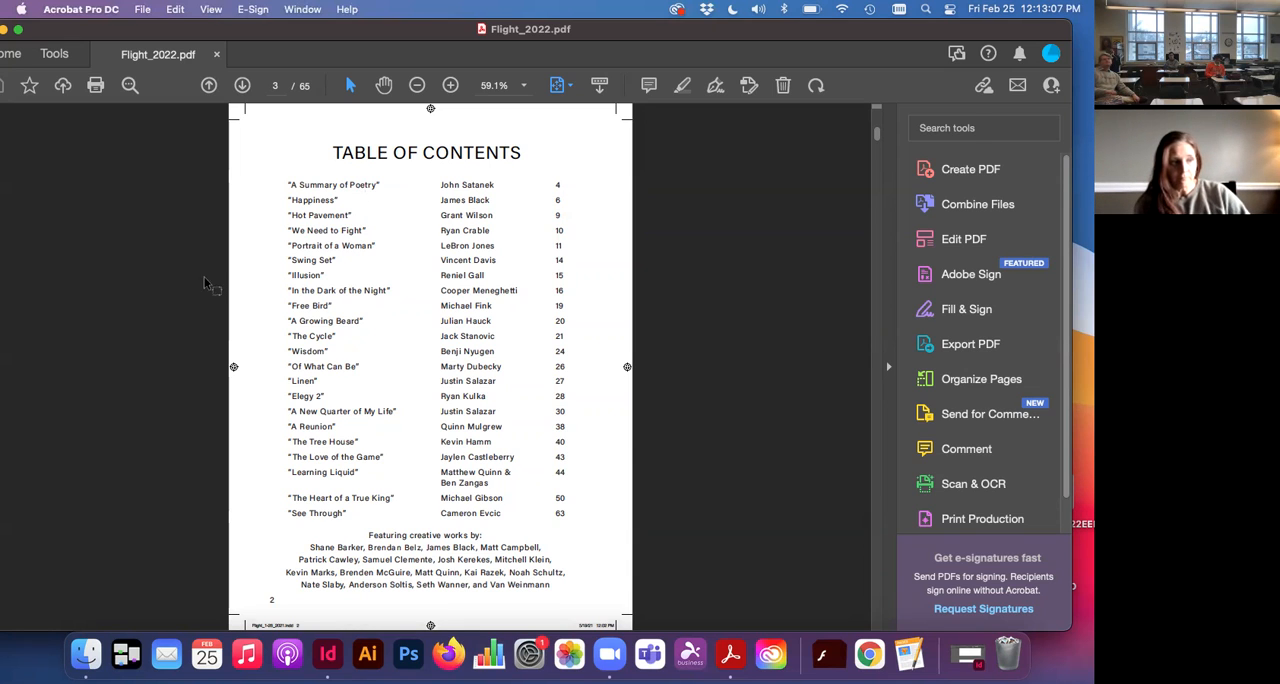
Step: Review the PDF from the editor's letter through the opening poem's photo spread to the autumn leaves photo on page 8
click(241, 86)
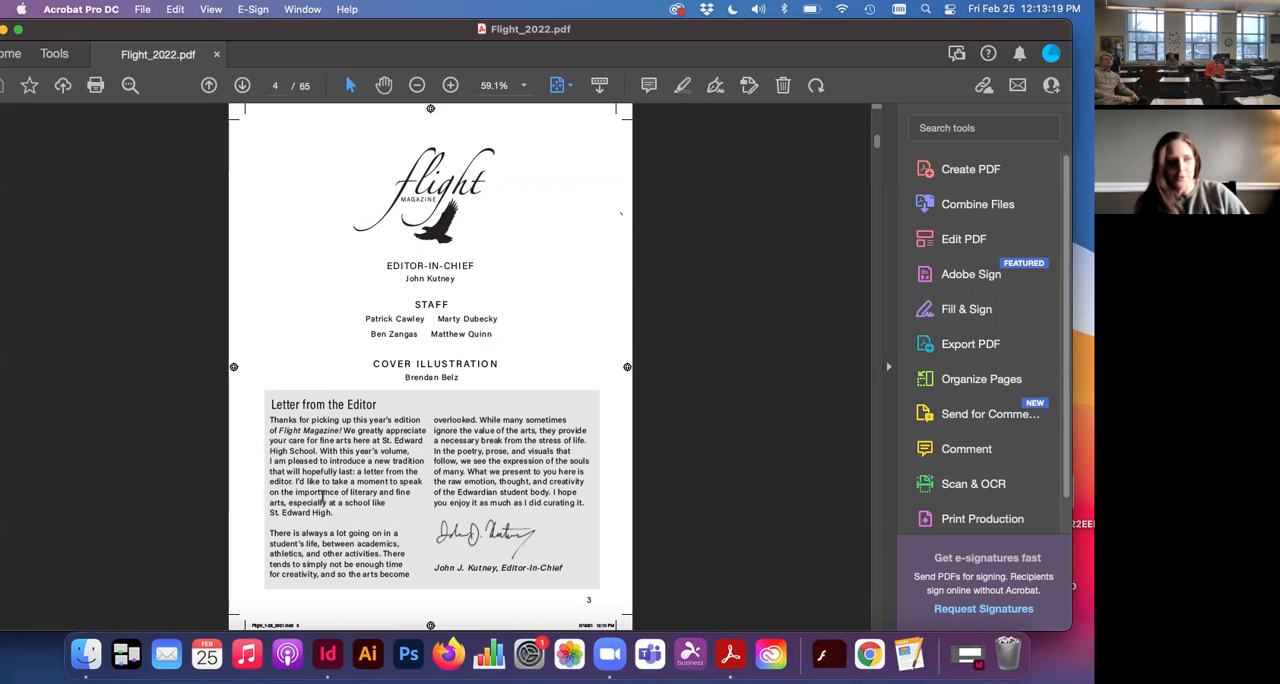
click(243, 87)
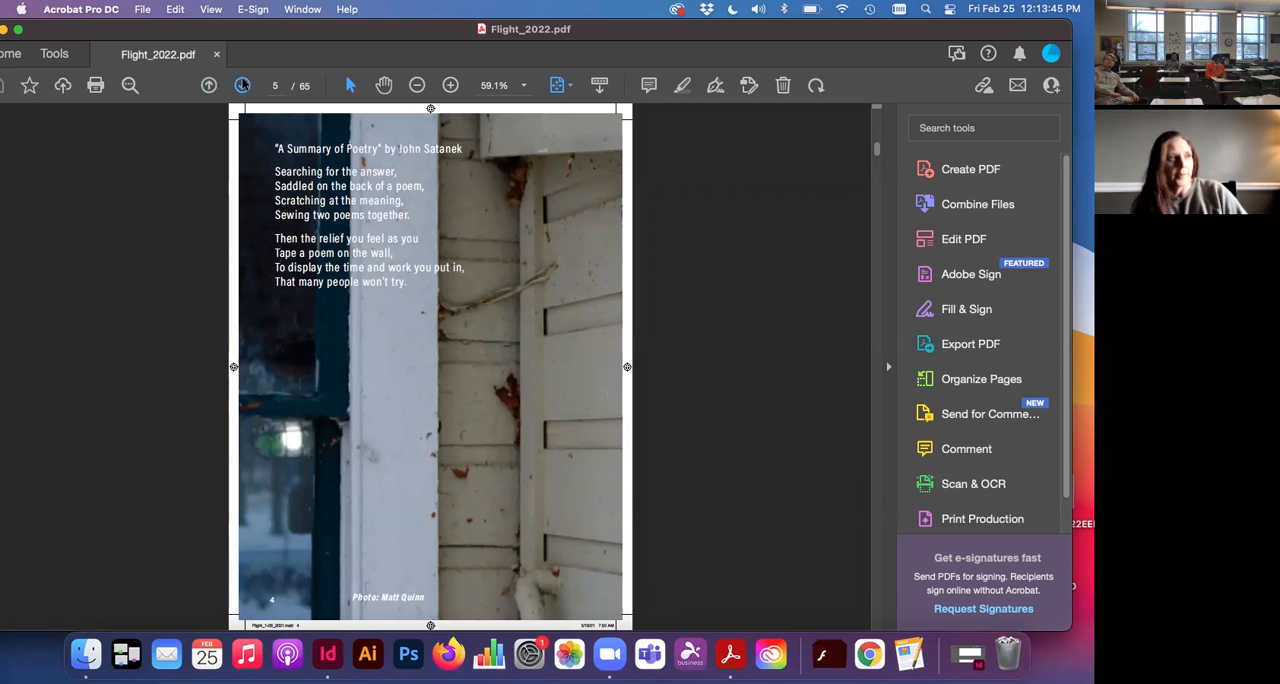
click(240, 86)
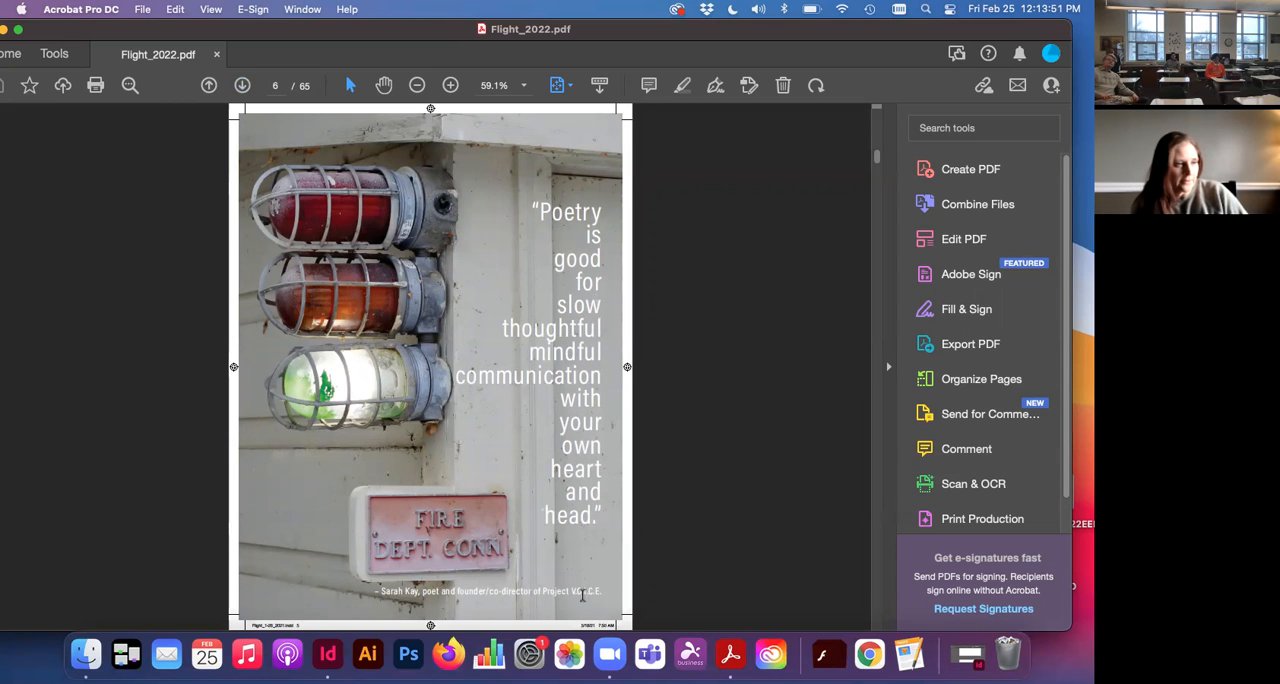
click(212, 86)
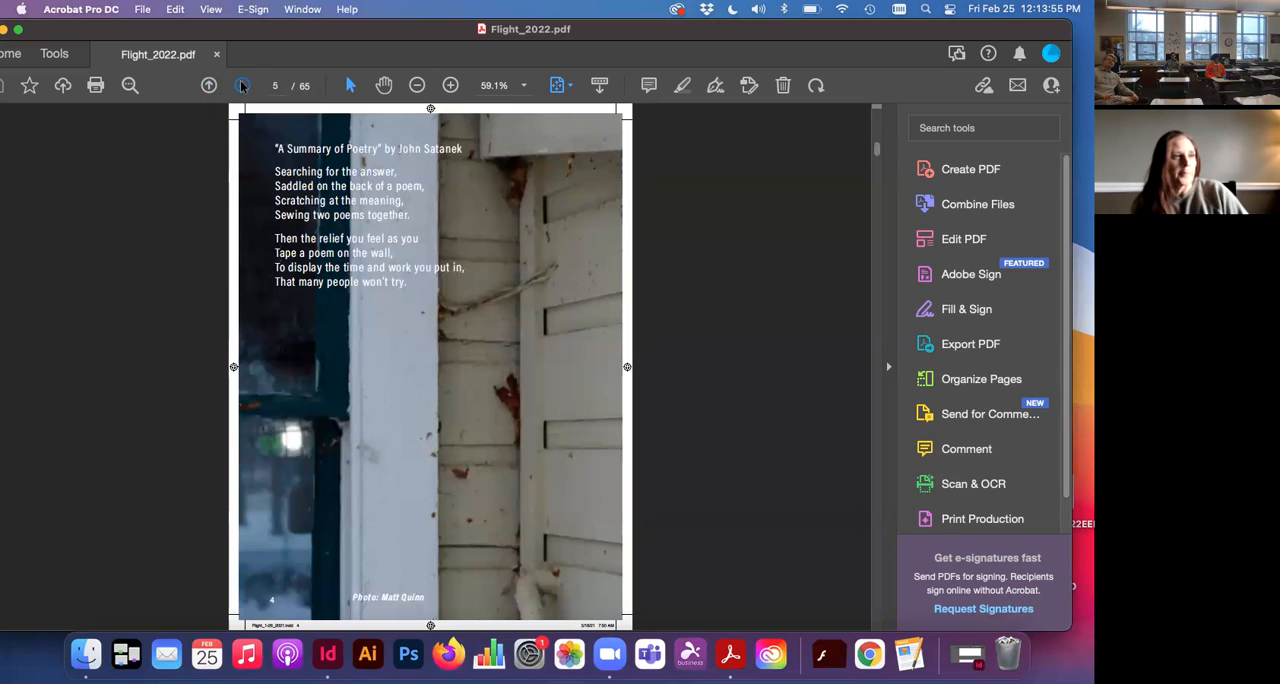
click(242, 86)
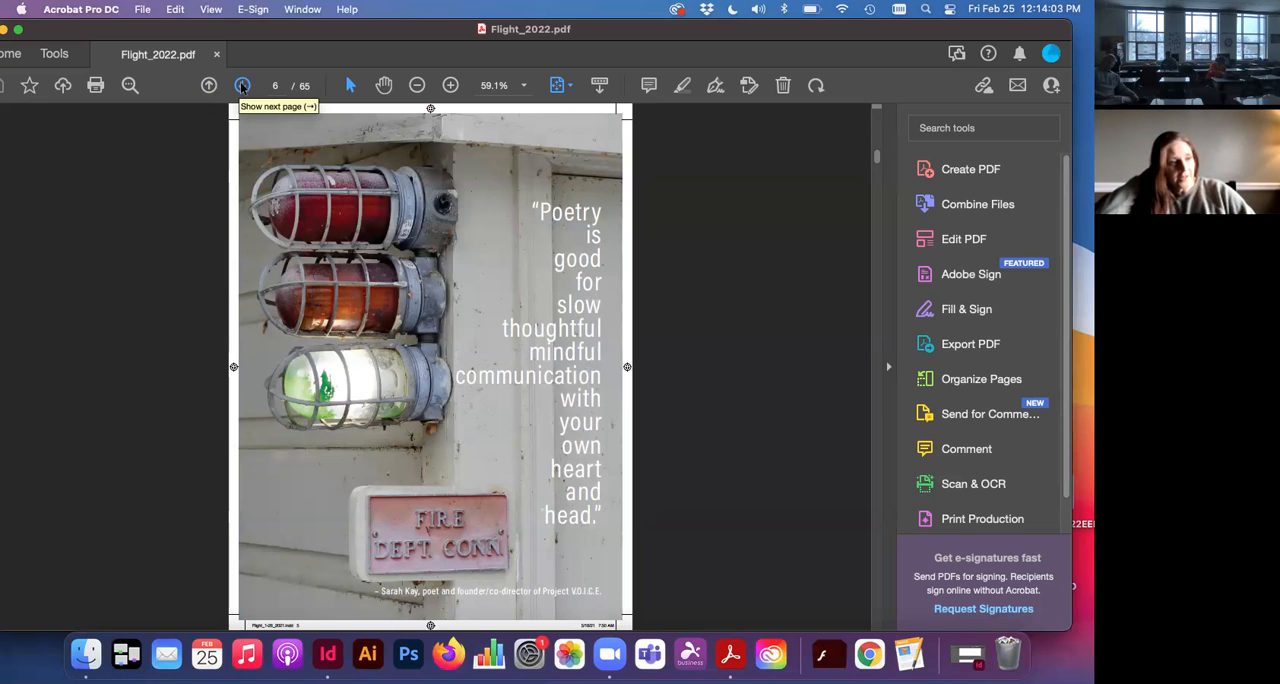
click(242, 87)
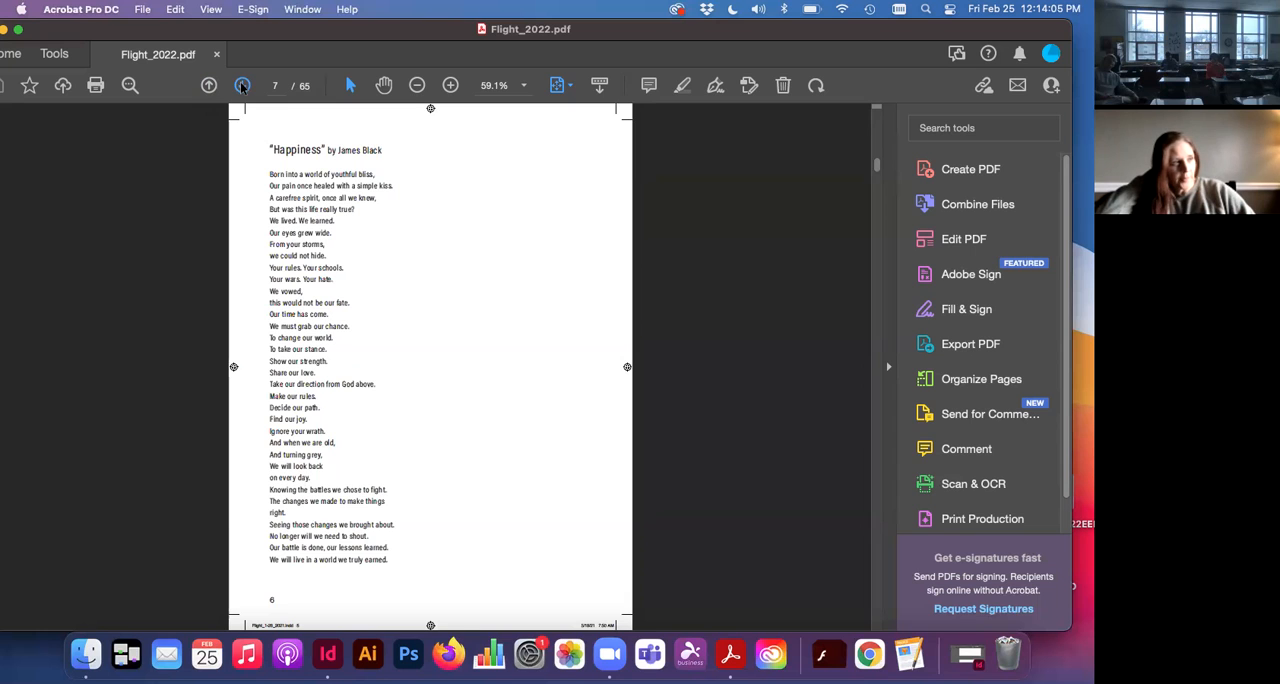
click(242, 87)
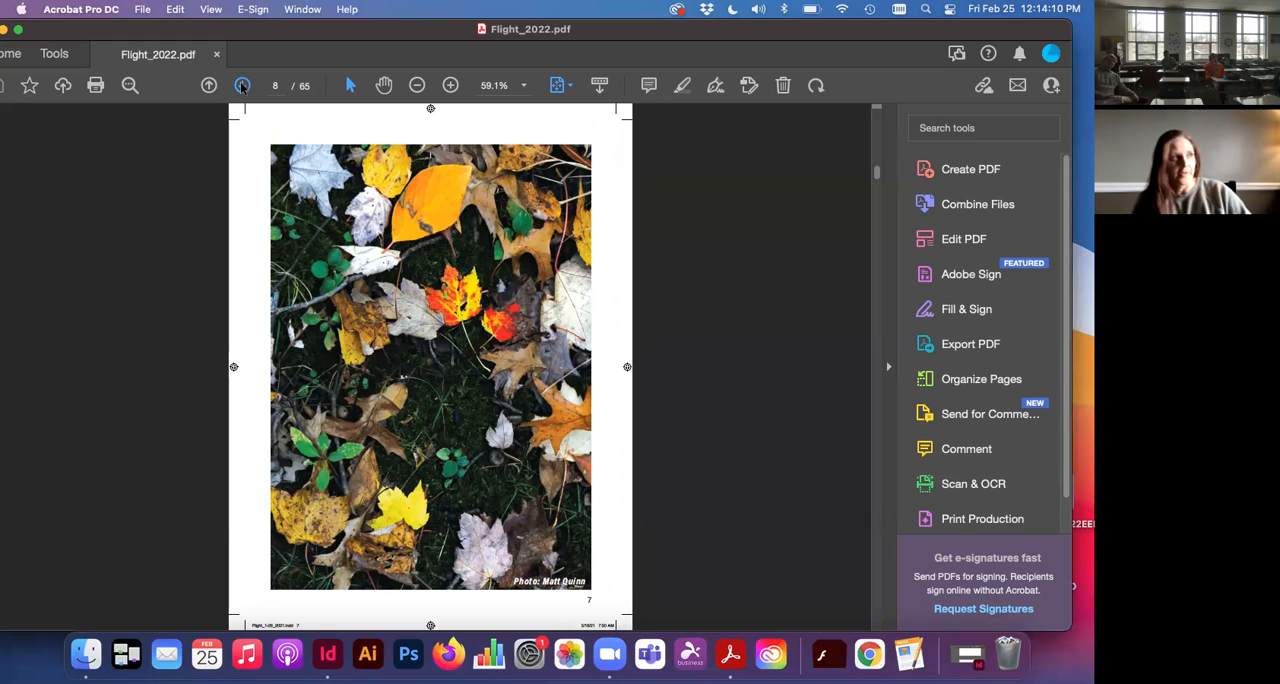
Step: Return to the "Happiness" poem, and page forward through the PDF to "Portrait of a Woman" on page 13
click(208, 88)
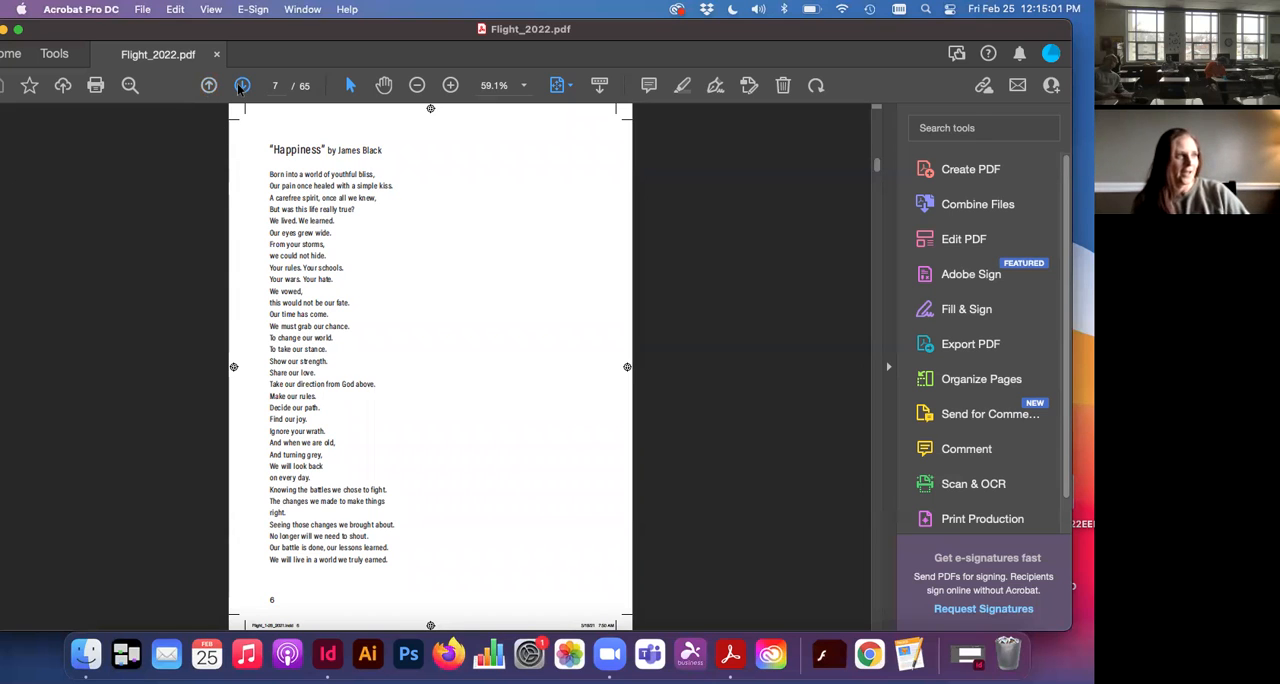
click(241, 86)
click(241, 86)
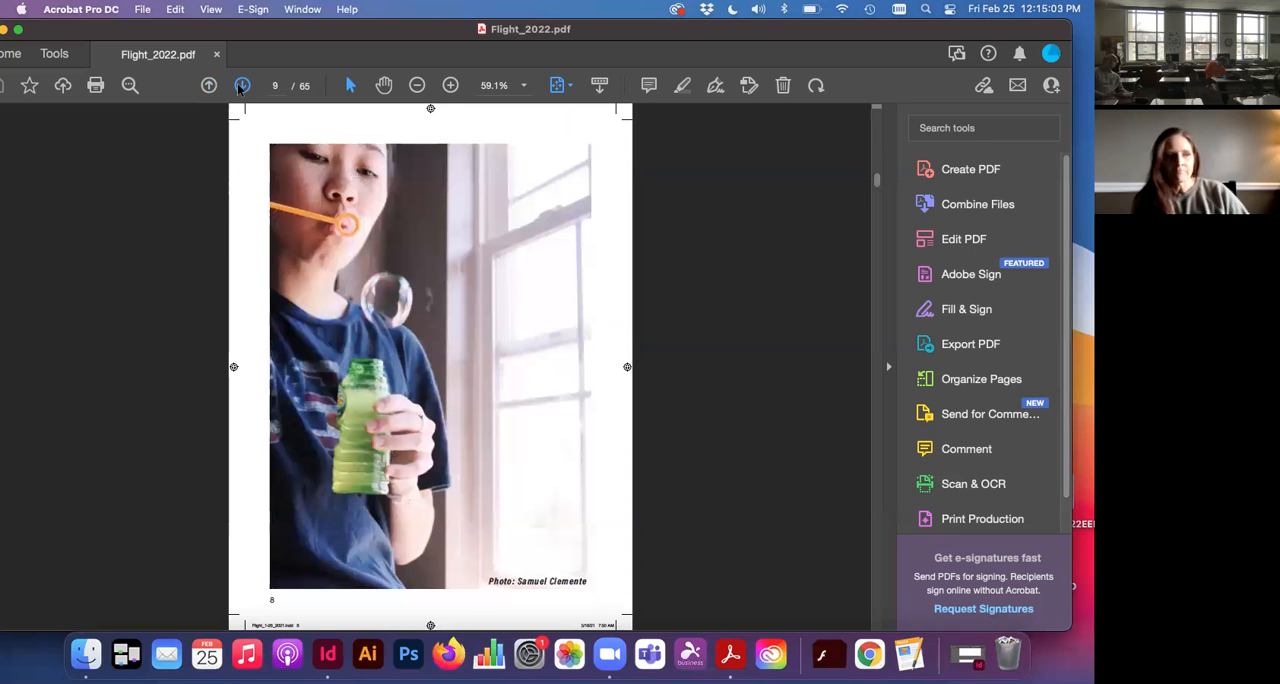
click(241, 86)
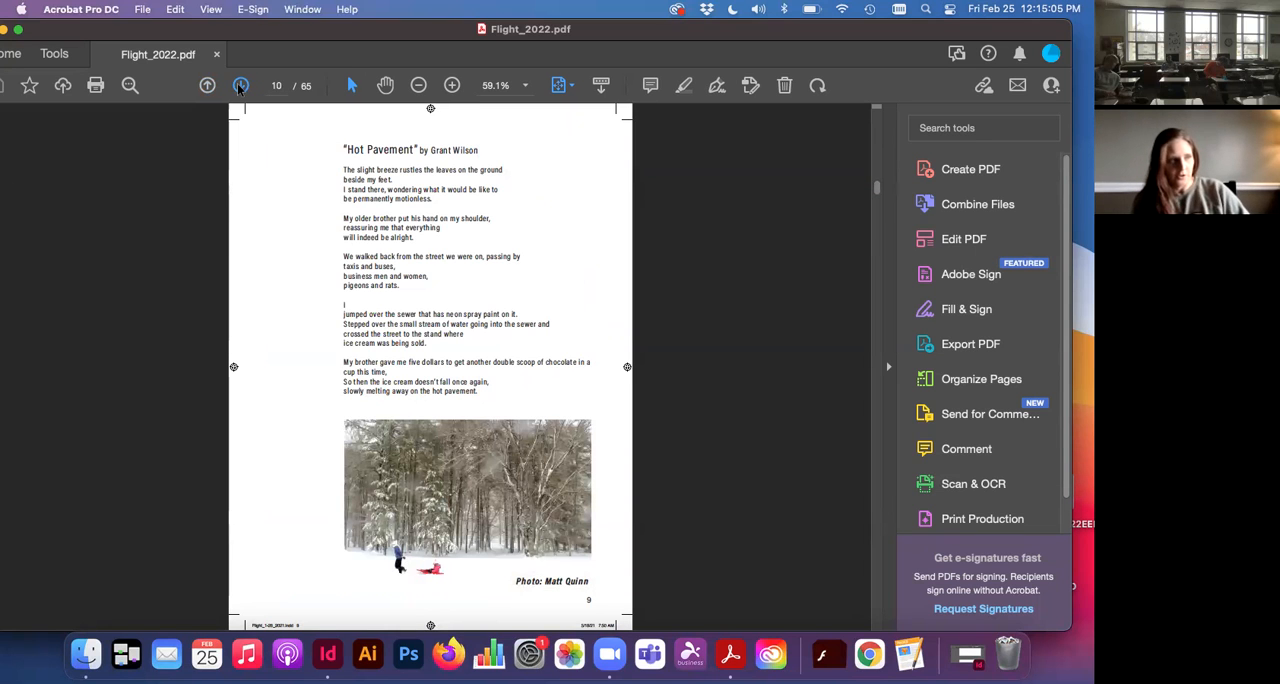
click(241, 86)
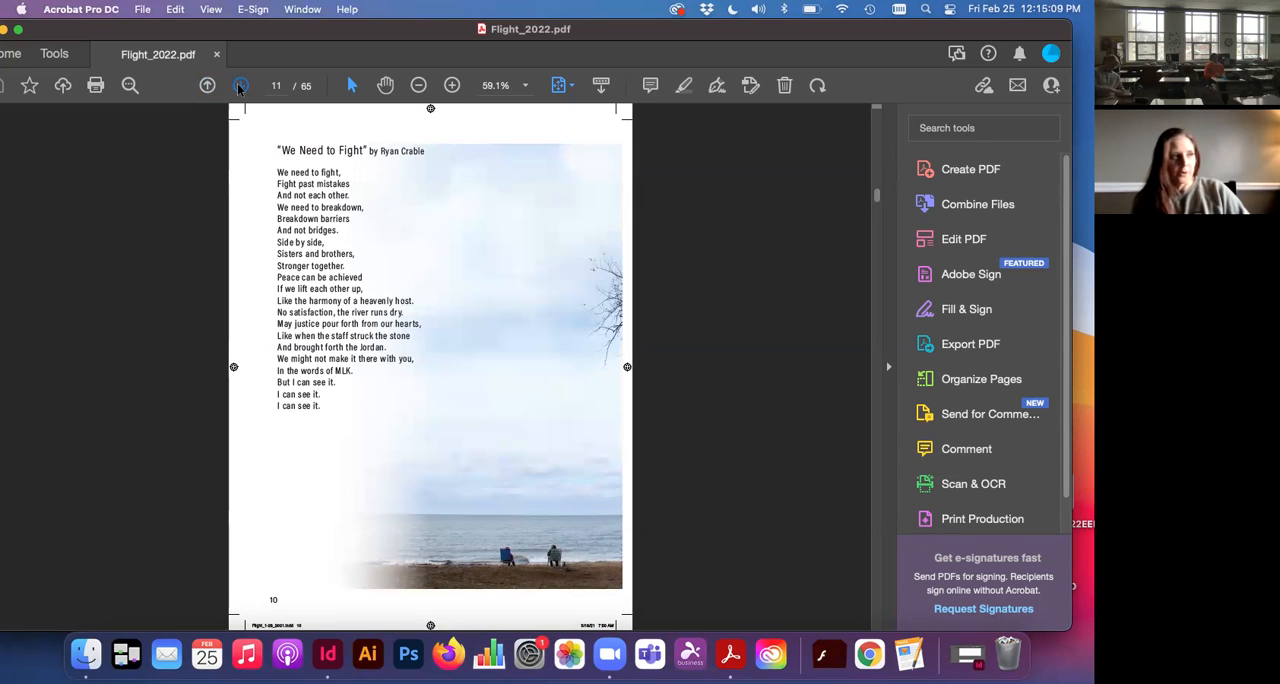
click(241, 86)
click(241, 86)
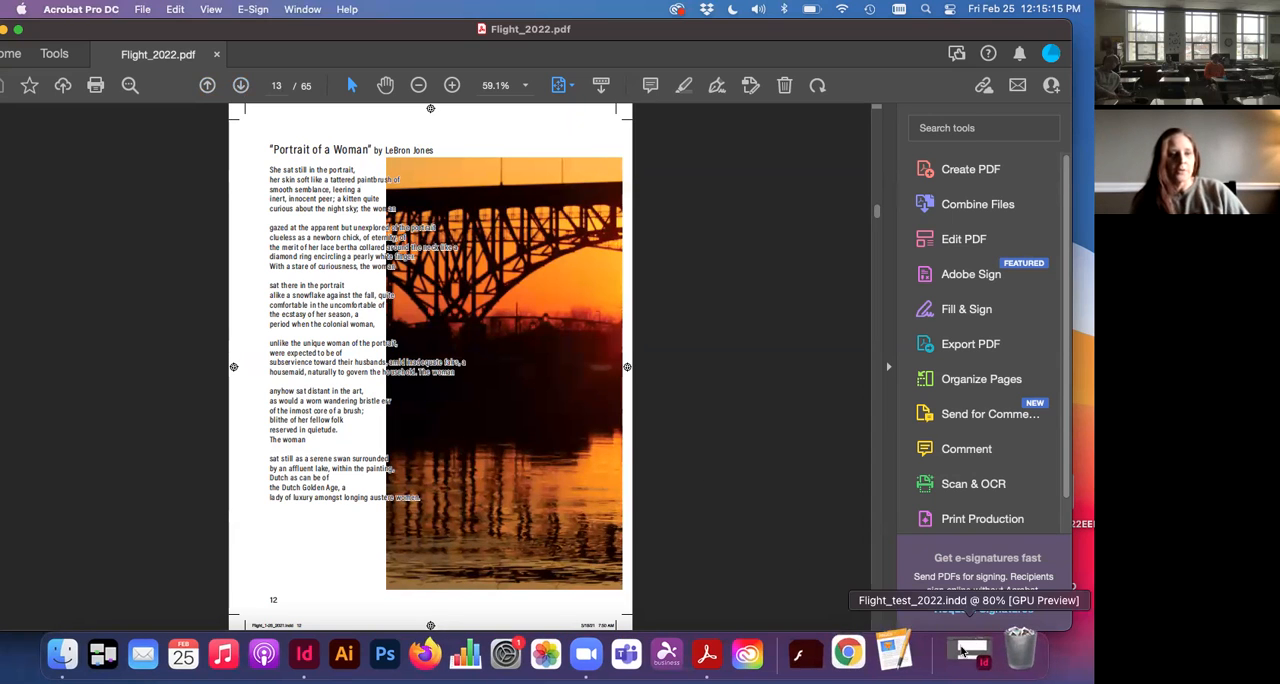
Step: Switch to InDesign by restoring the minimized Flight_test_2022.indd window, reposition the window, and fit the whole spread in view
click(963, 651)
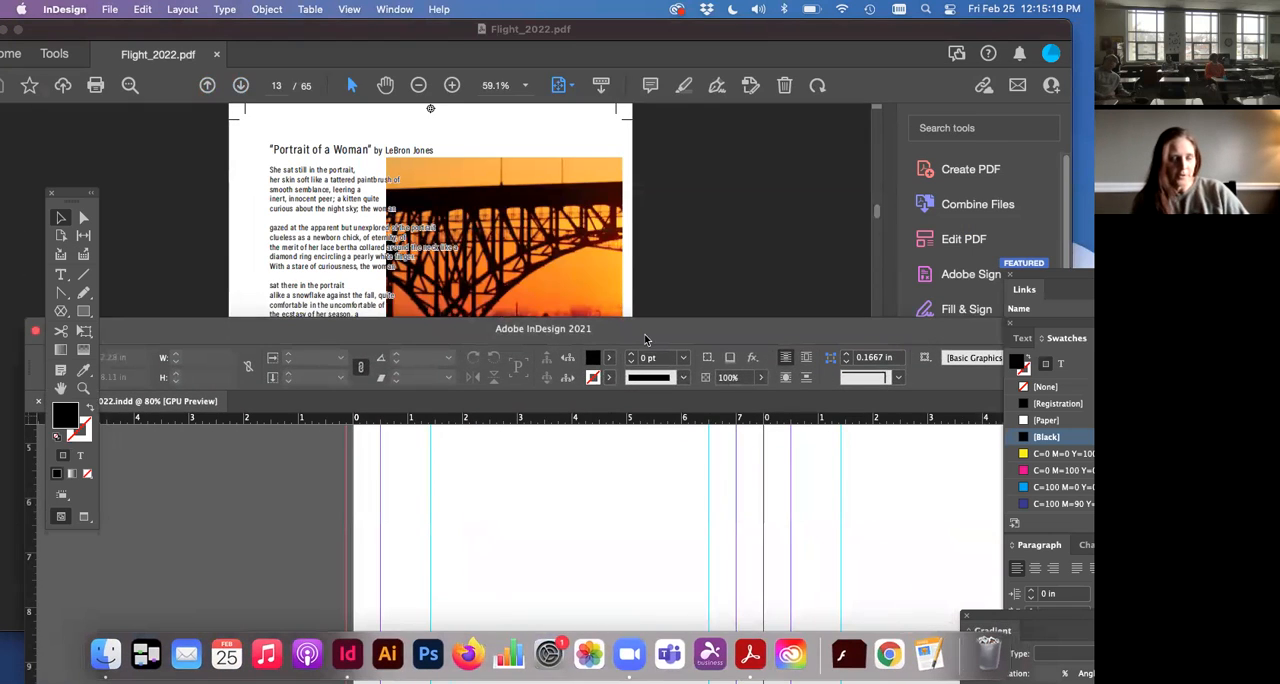
drag(645, 340, 560, 66)
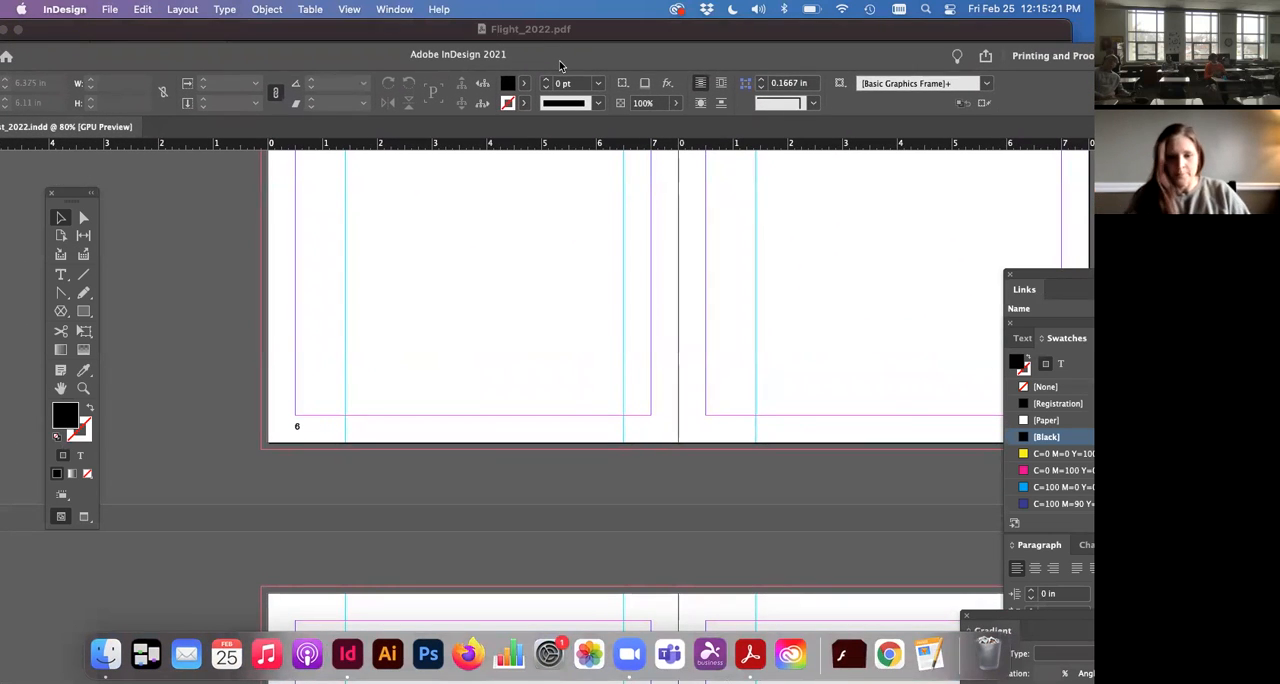
key(super+0)
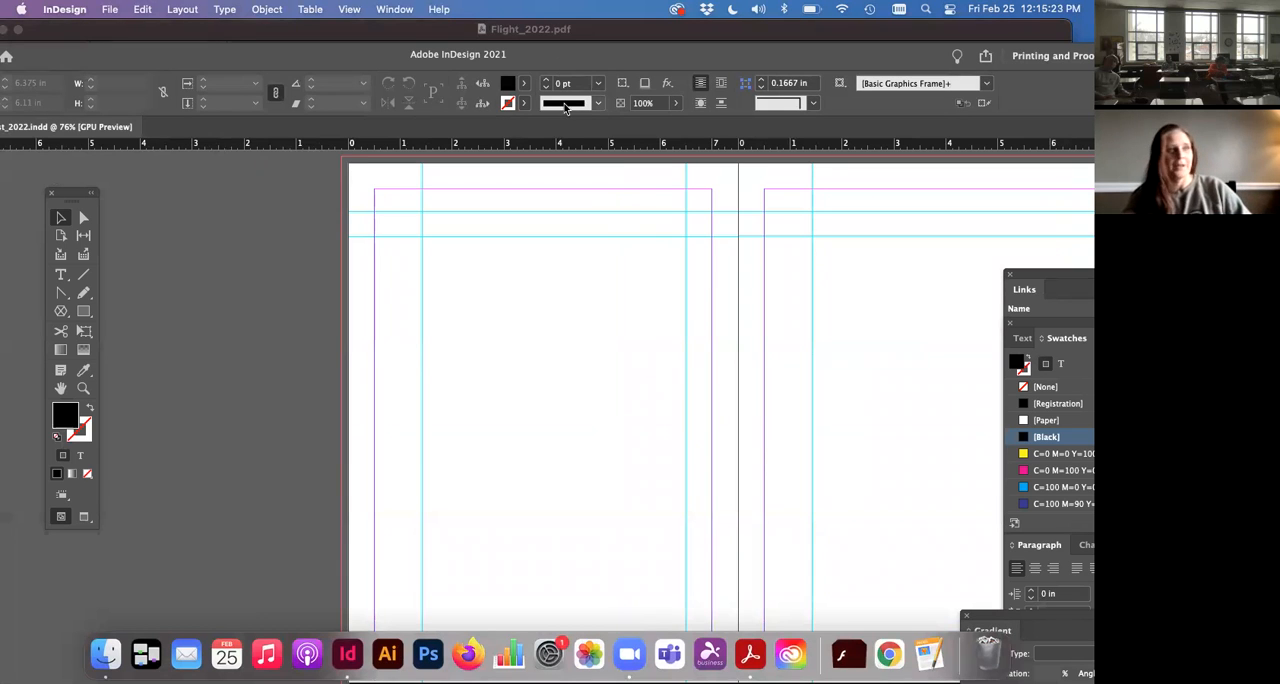
scroll(510, 405, right, 5)
drag(632, 56, 618, 32)
key(alt+super+0)
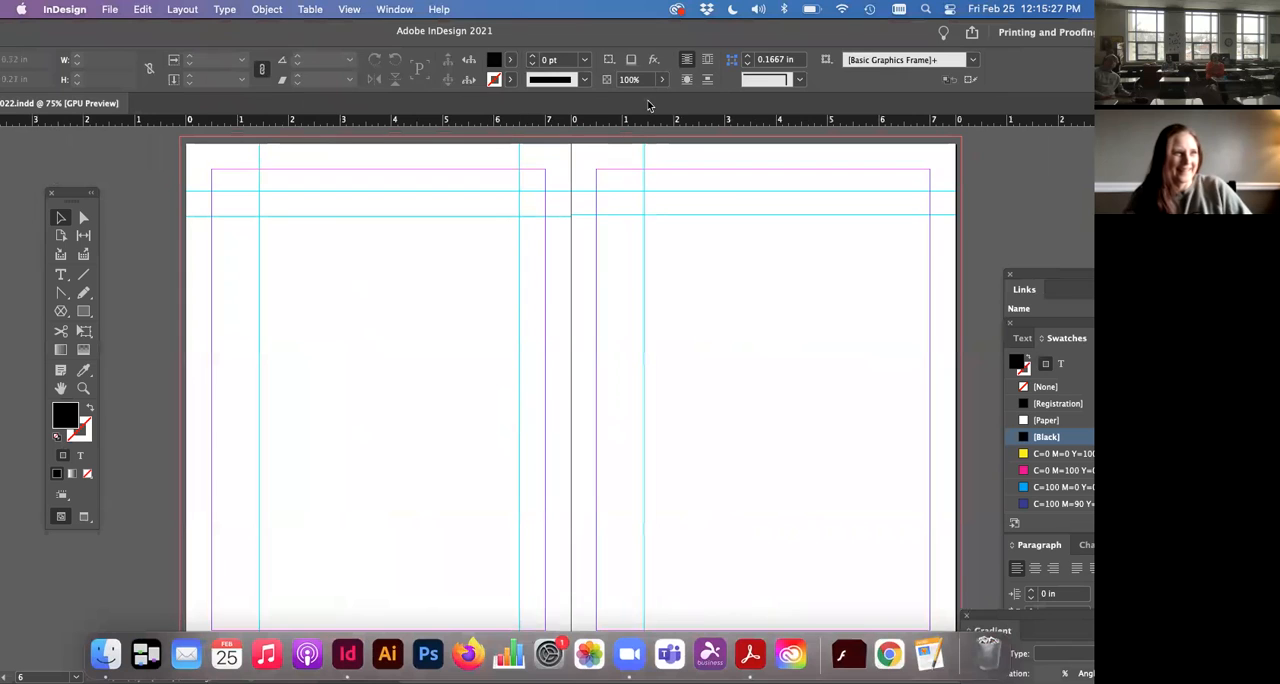
drag(705, 36, 693, 16)
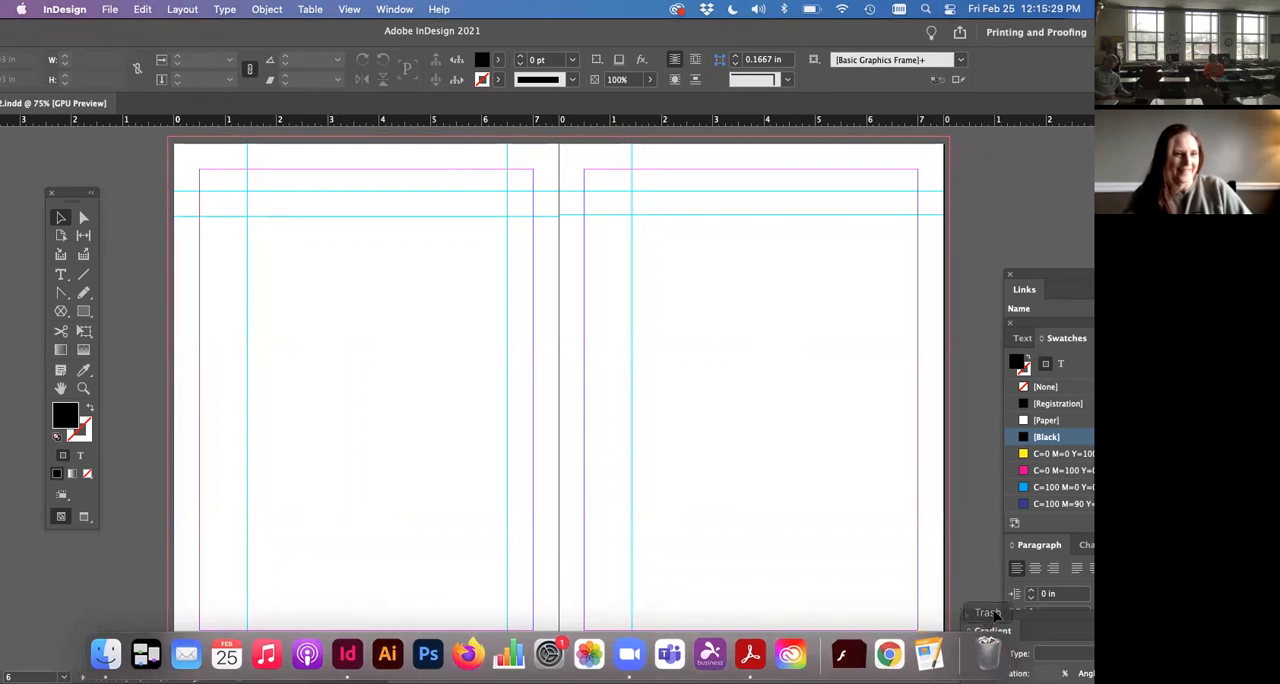
Step: Bring the Gradient panel fully into view over the pages and make the document window fill the screen
drag(1000, 630, 803, 382)
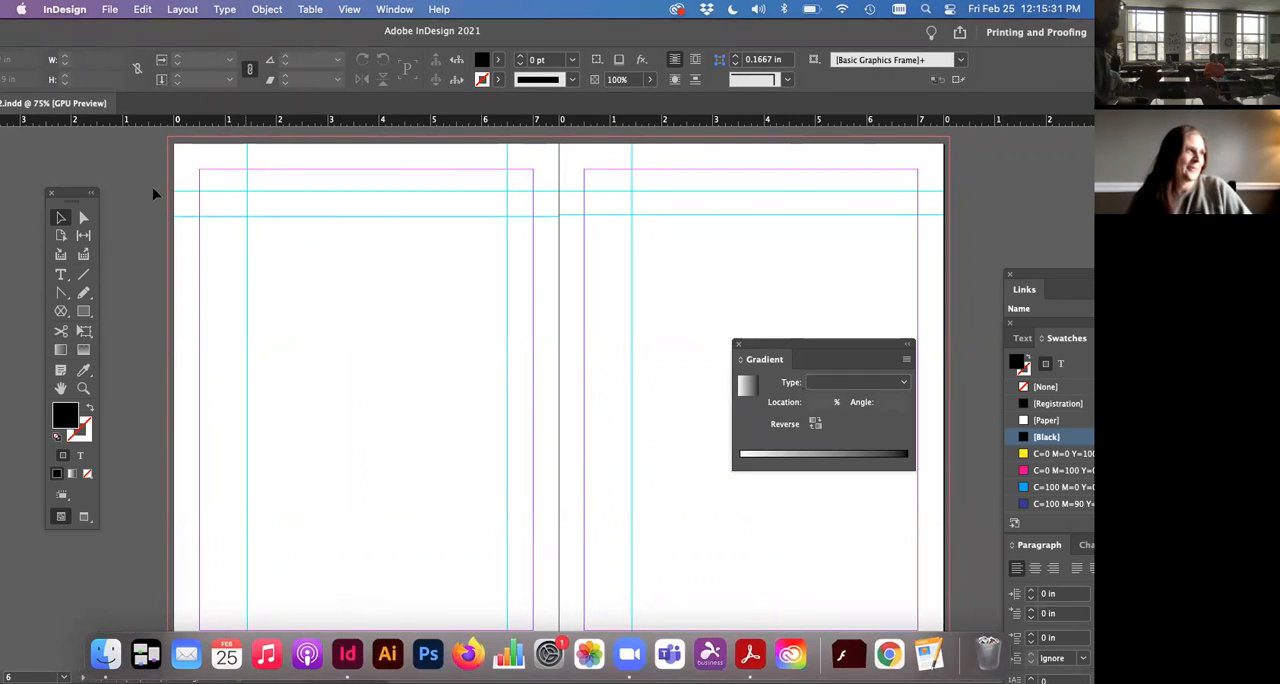
drag(95, 34, 210, 35)
click(71, 33)
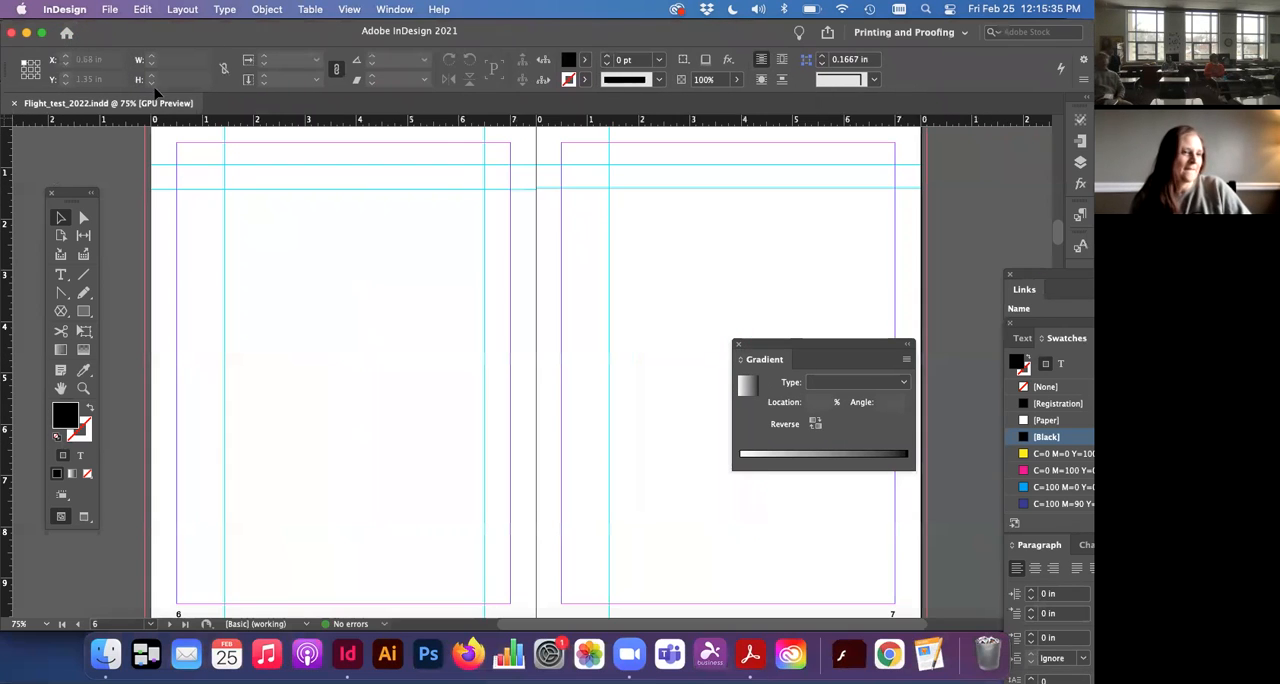
Step: Rearrange the floating Links, Gradient and Swatches panels over the right-hand page so they are within the screen
click(1066, 280)
drag(1066, 280, 876, 288)
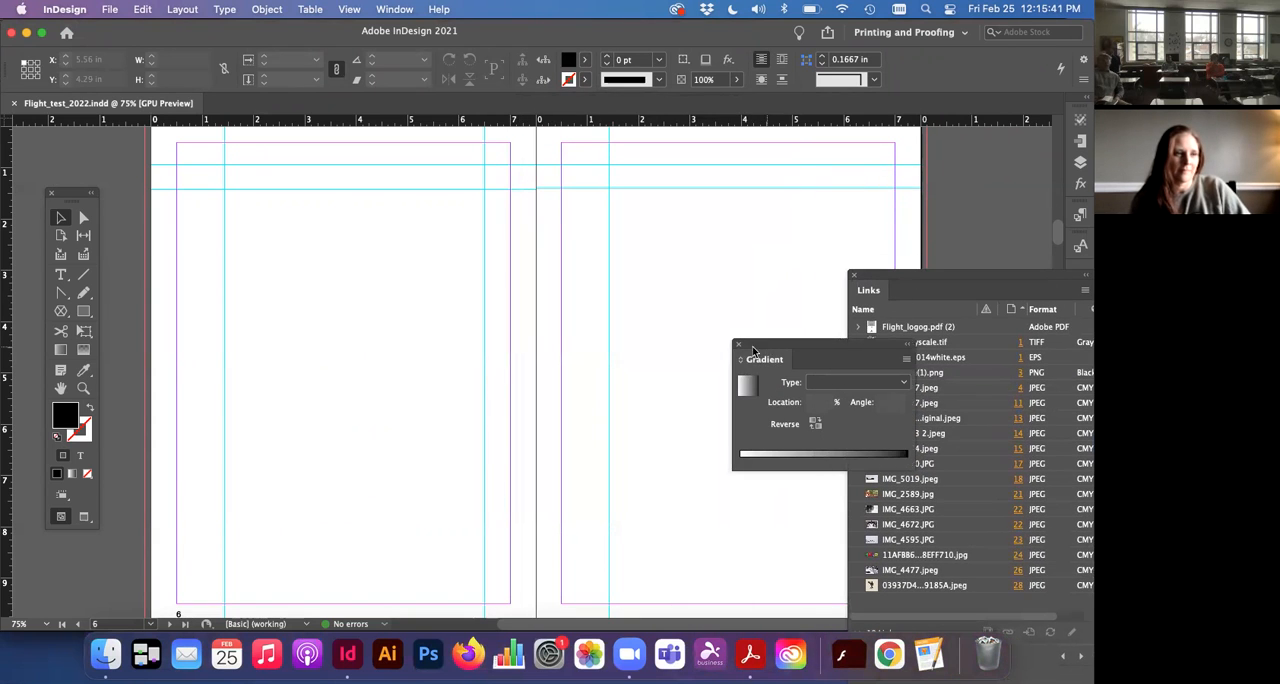
drag(764, 351, 880, 424)
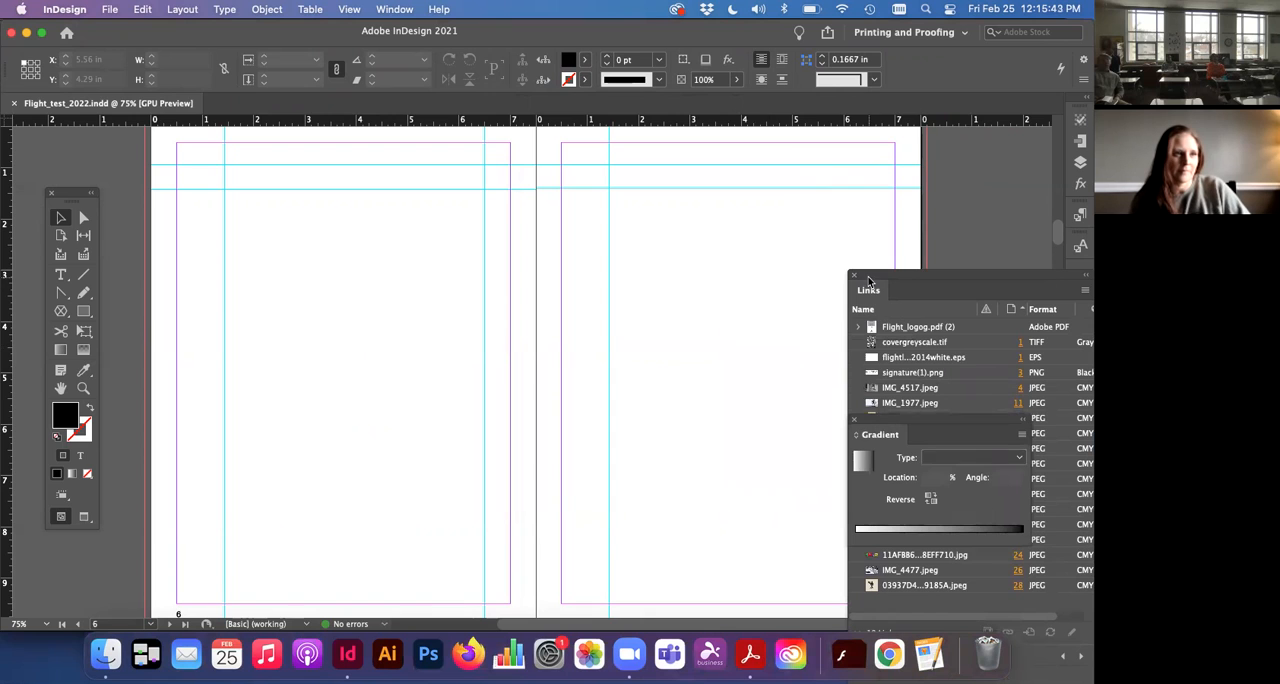
drag(869, 279, 749, 174)
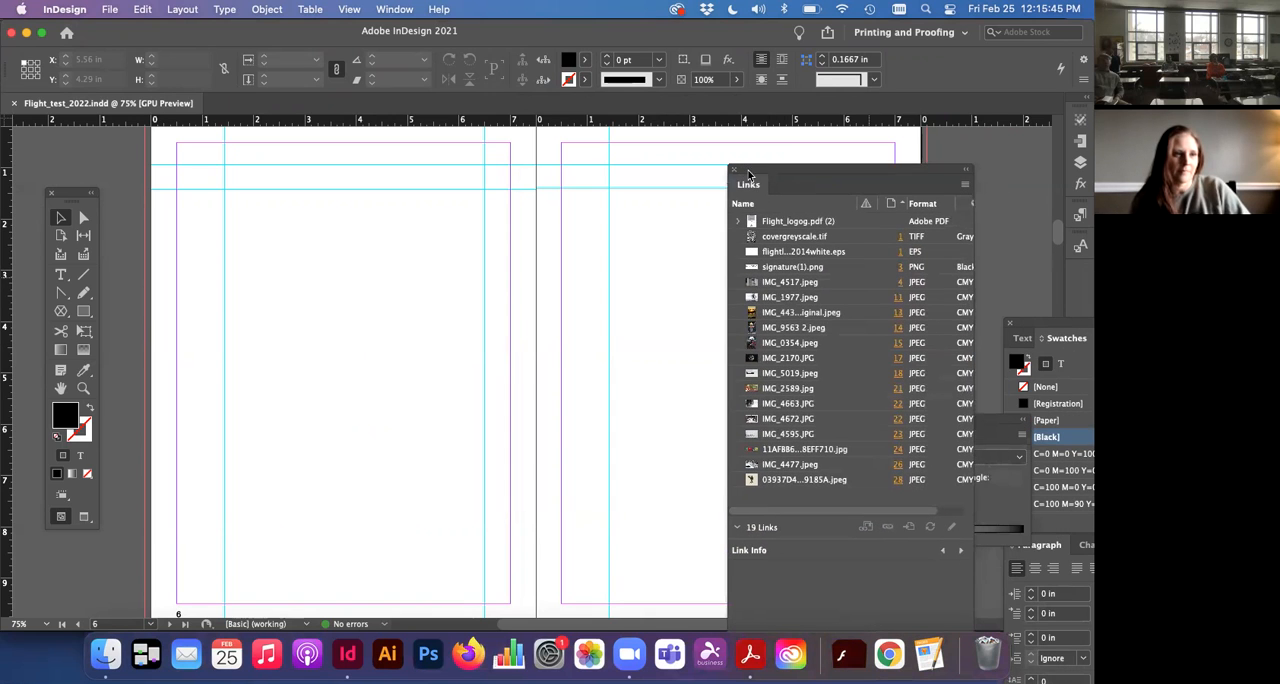
drag(1017, 318, 800, 270)
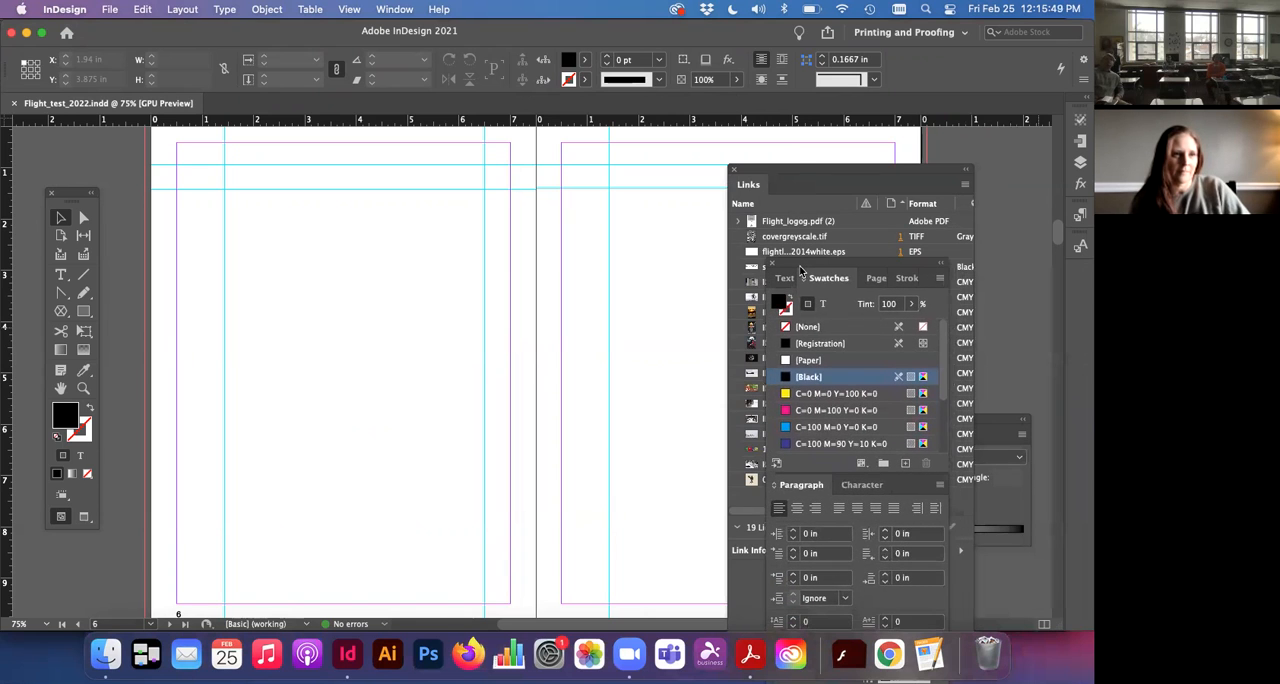
click(808, 180)
drag(808, 180, 938, 332)
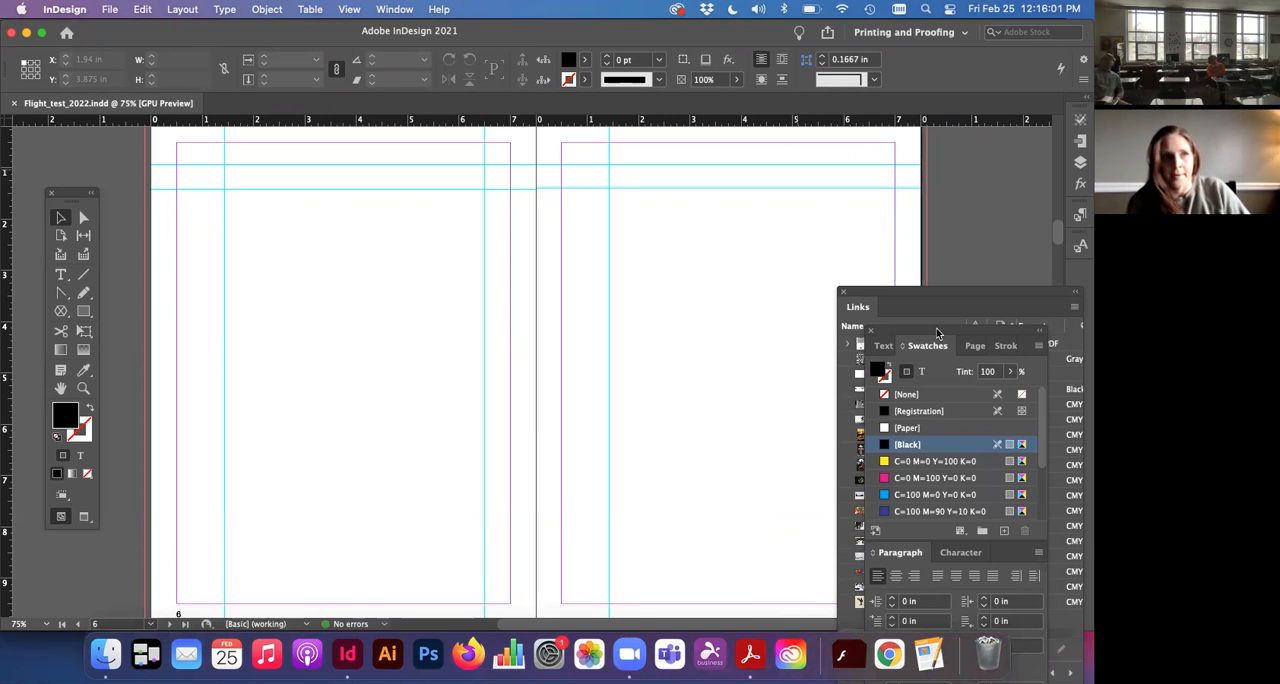
click(832, 8)
click(832, 8)
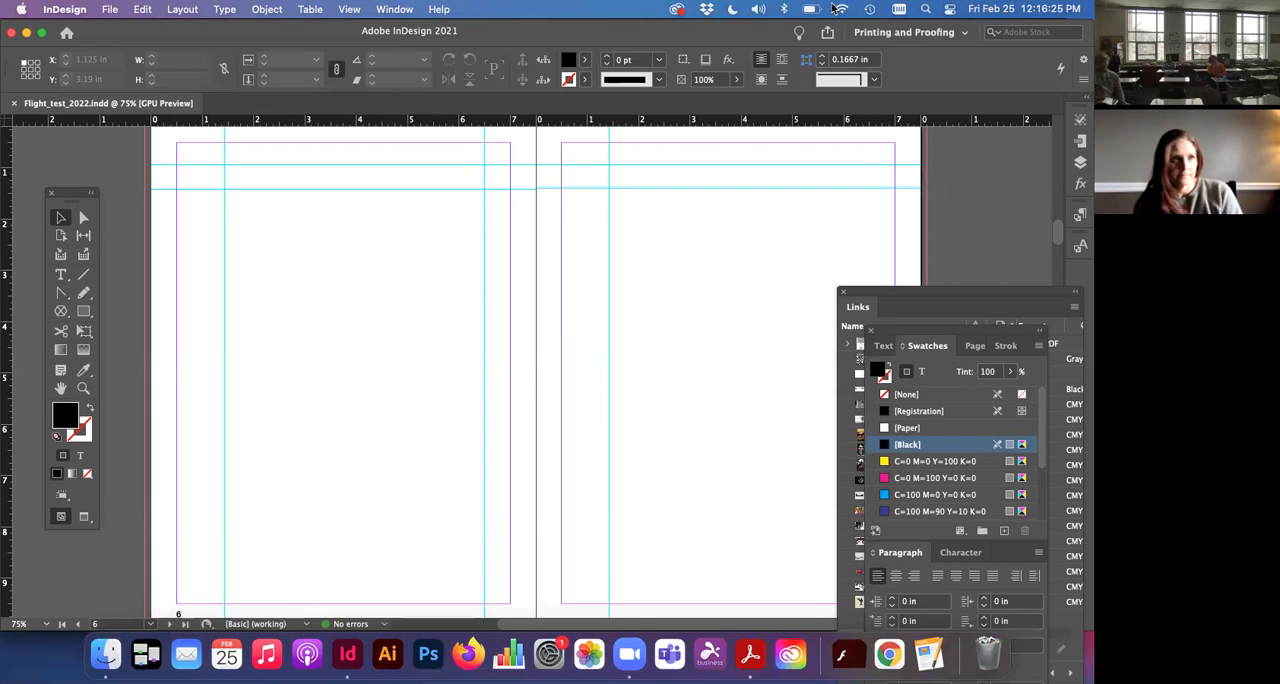
key(XF86AudioRaiseVolume)
key(XF86AudioRaiseVolume)
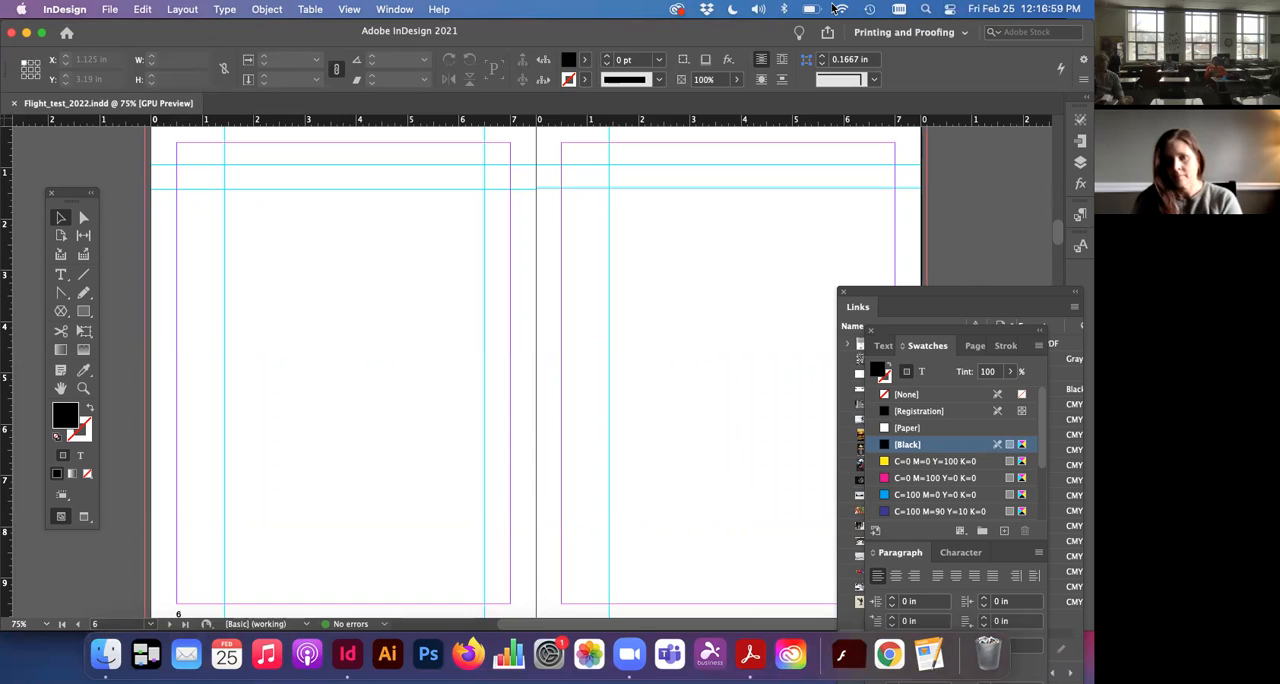
key(XF86AudioLowerVolume)
key(XF86AudioLowerVolume)
key(XF86AudioLowerVolume)
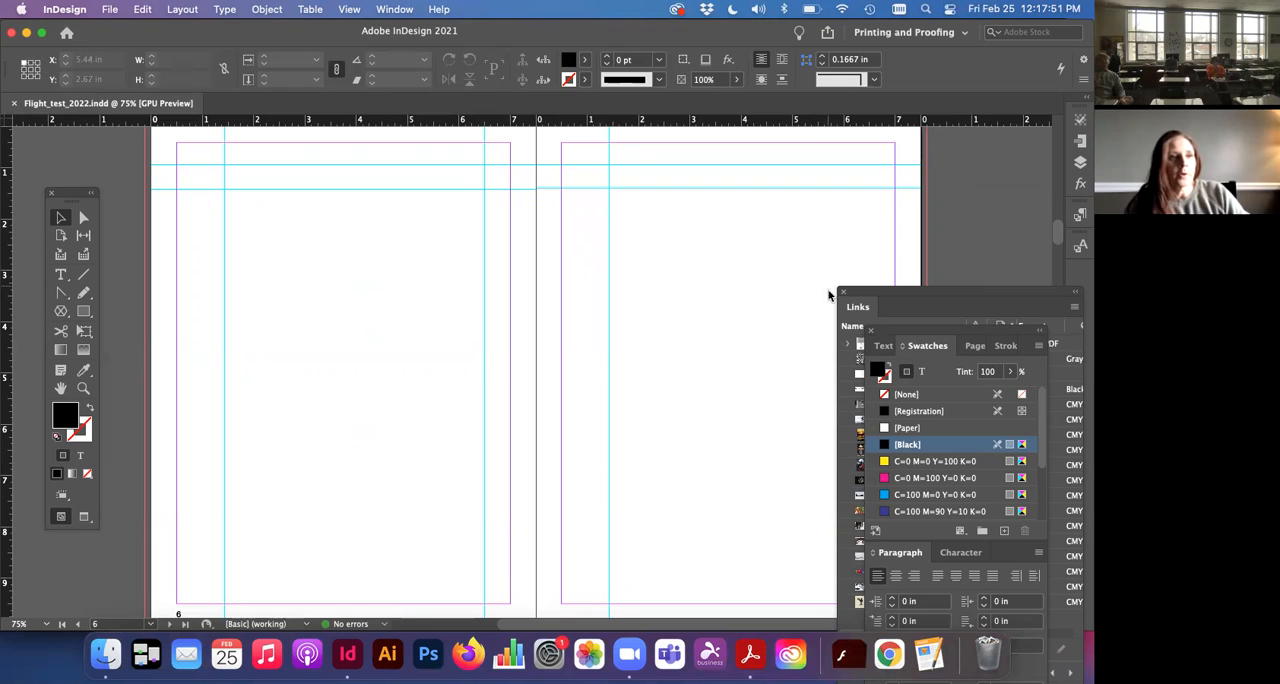
Step: Nudge the Links panel aside and show the poem and quote spread on pages 4–5 at 50% in Preview mode
drag(901, 292, 911, 292)
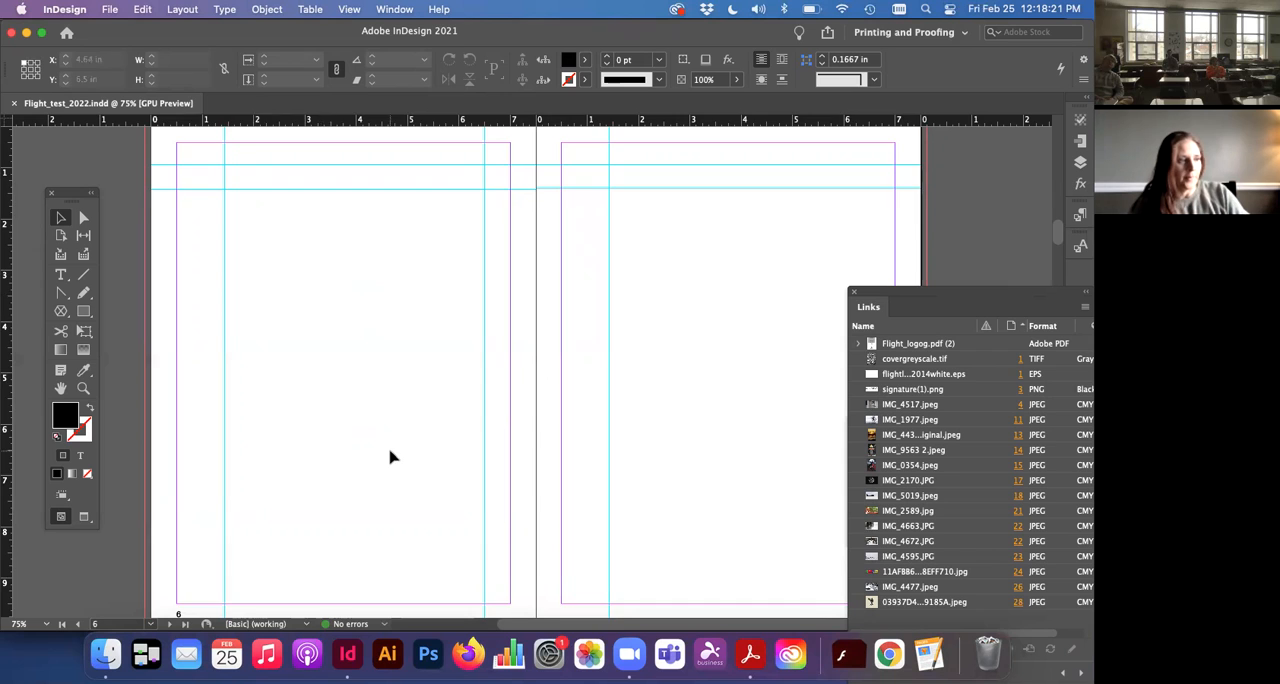
scroll(390, 457, up, 8)
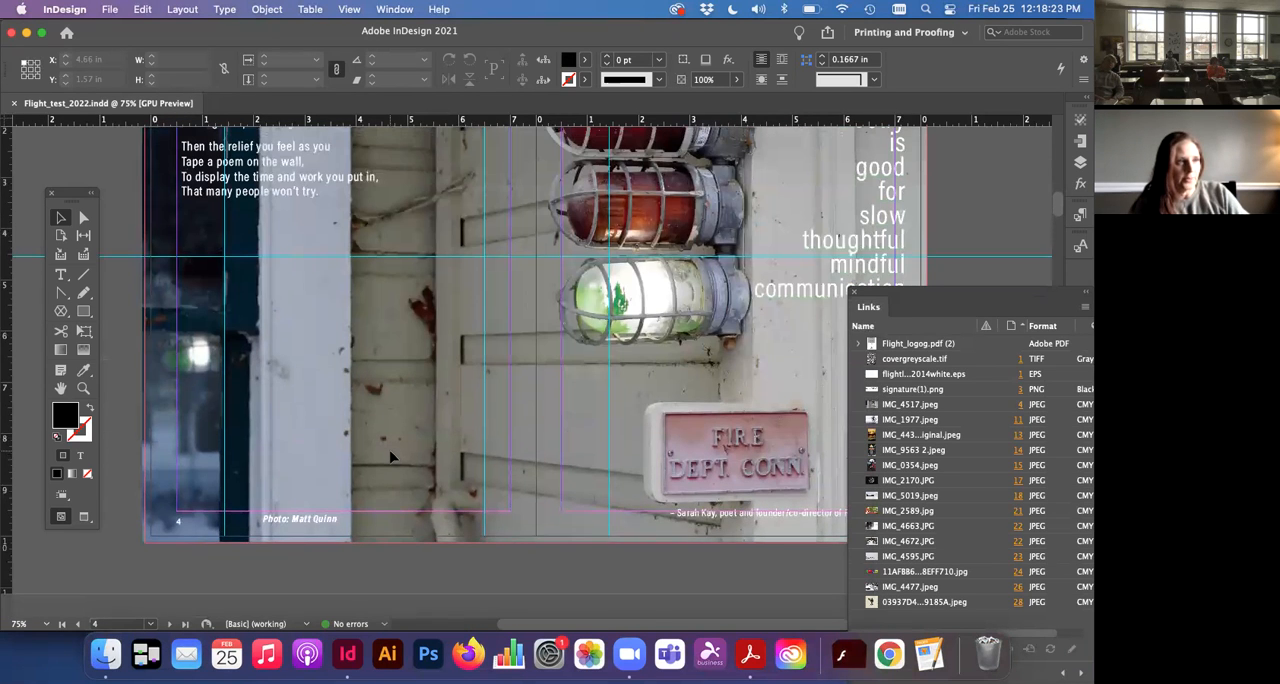
scroll(390, 457, up, 5)
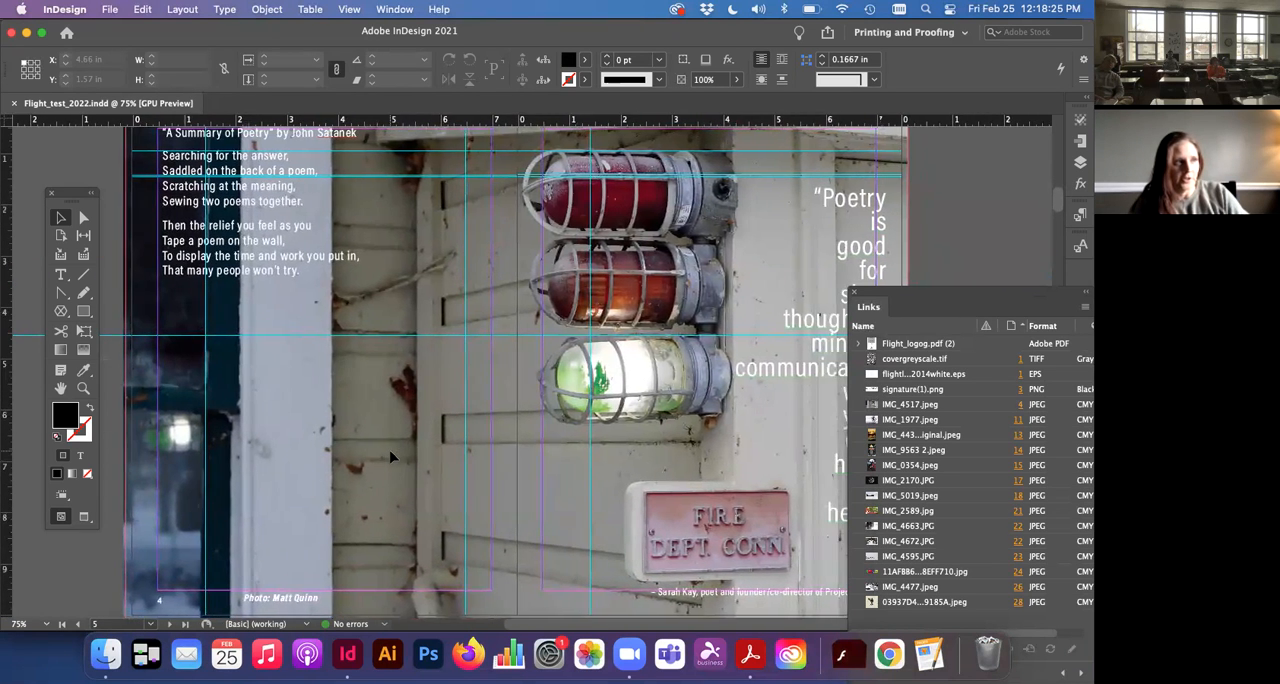
key(super+minus)
key(super+minus)
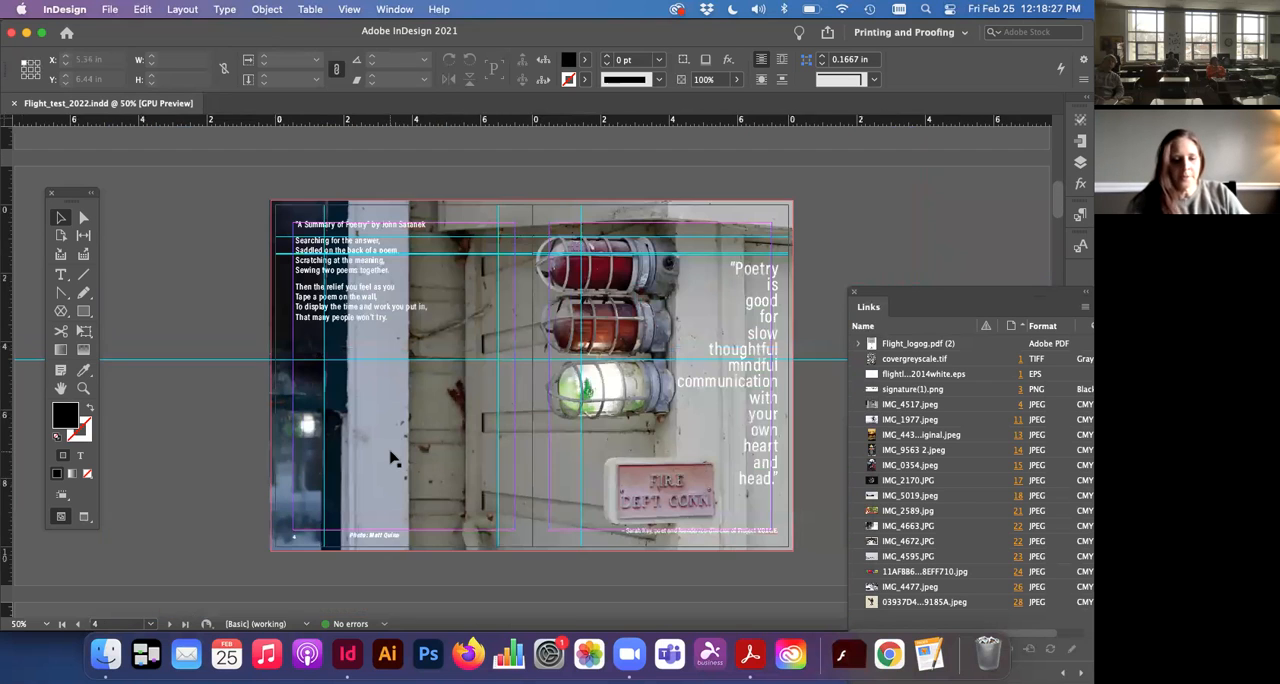
key(w)
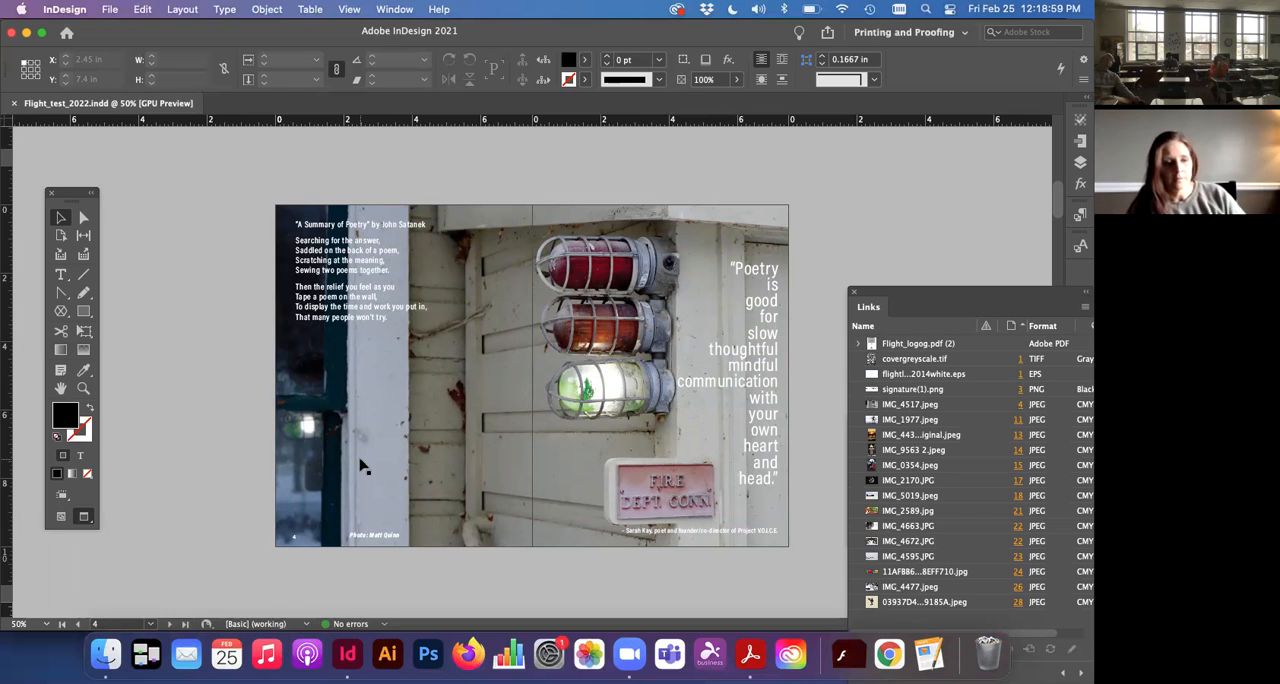
Step: Leave Preview mode and extend the background photo's frame past the bleed around pages 4–5, to about 16.975 × 10.825 in
key(w)
click(362, 466)
drag(260, 192, 236, 188)
mouse_move(807, 551)
mouse_down()
mouse_move(835, 567)
mouse_move(826, 561)
mouse_up()
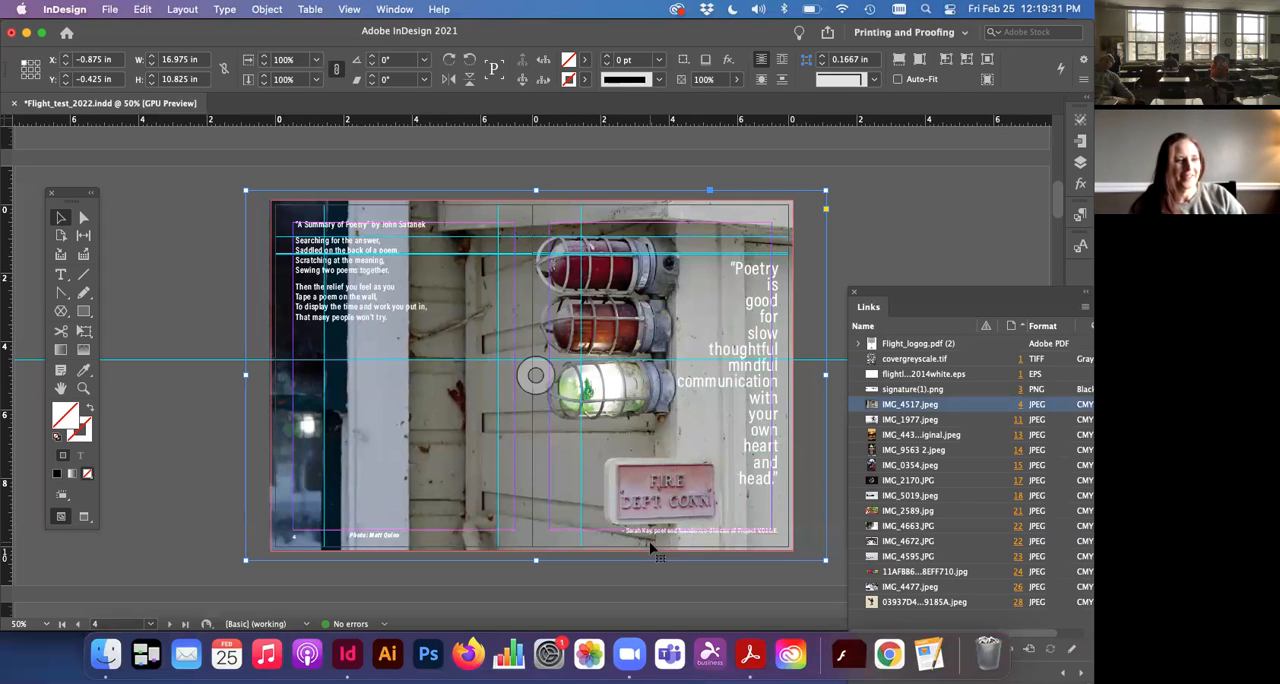
Step: Compare the full-bleed photo spread on pages 4–5 with blank pages 6–7 and inspect the photo's upper bleed edge at 100%
scroll(649, 541, down, 1)
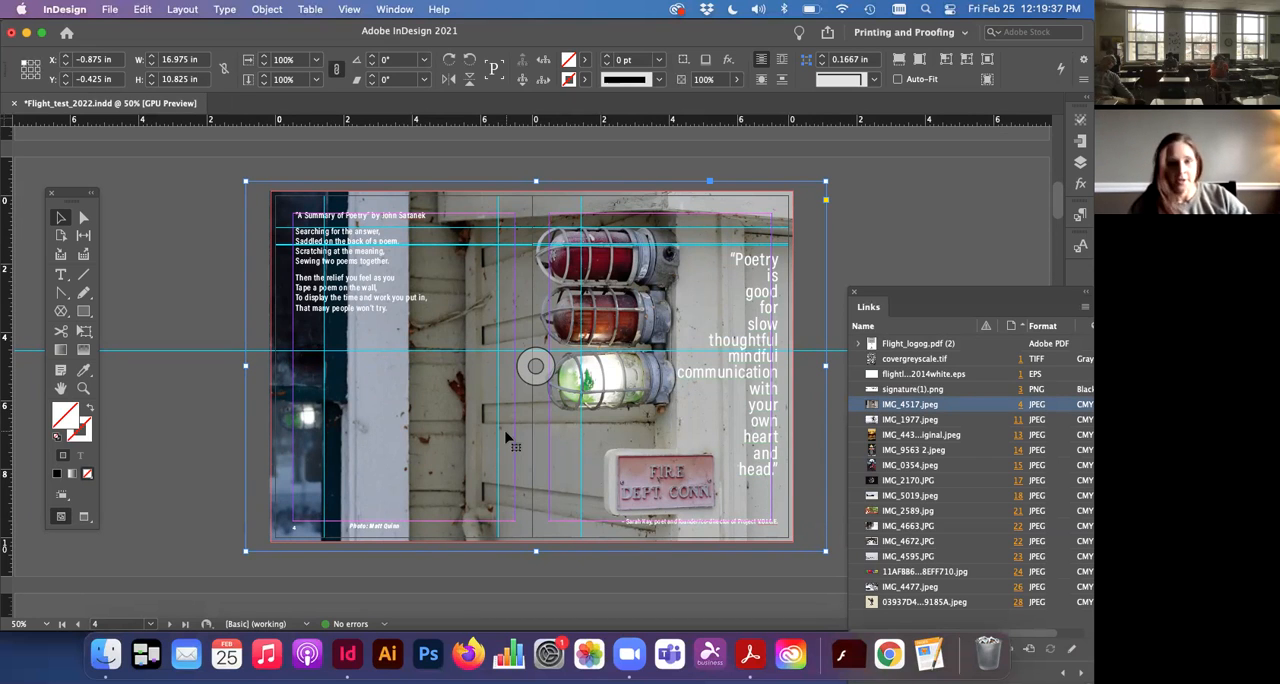
scroll(507, 438, down, 10)
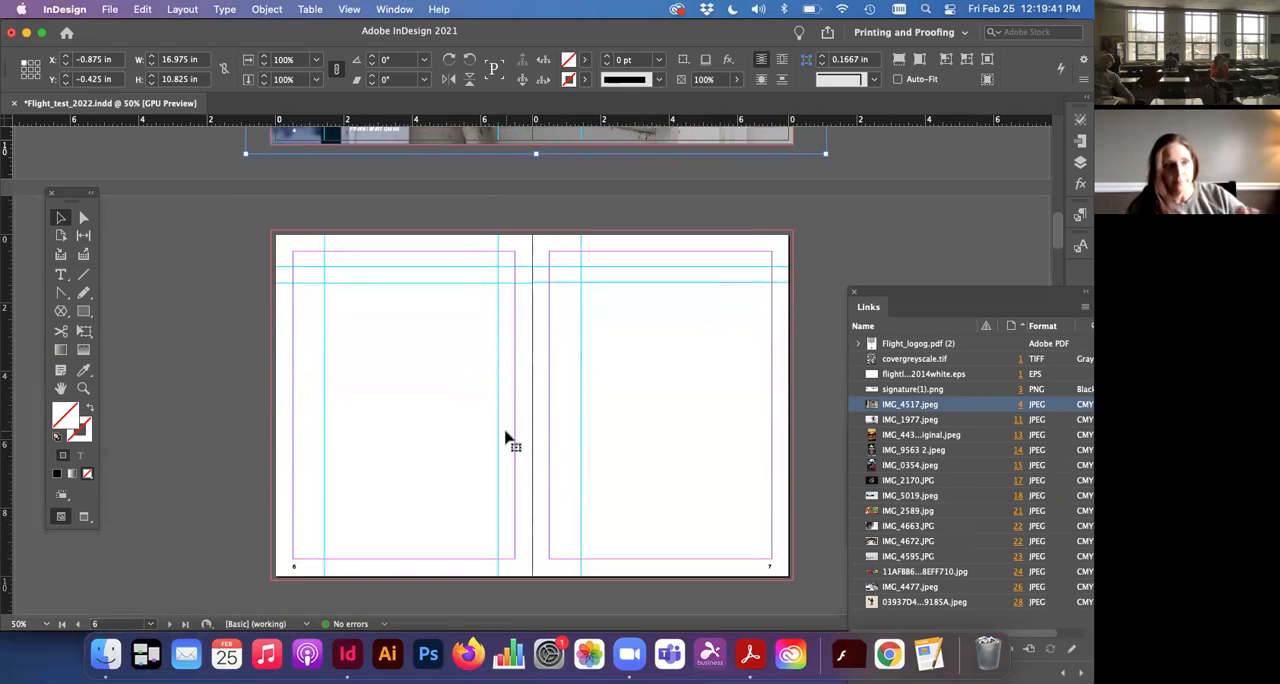
scroll(507, 438, up, 2)
scroll(507, 438, down, 2)
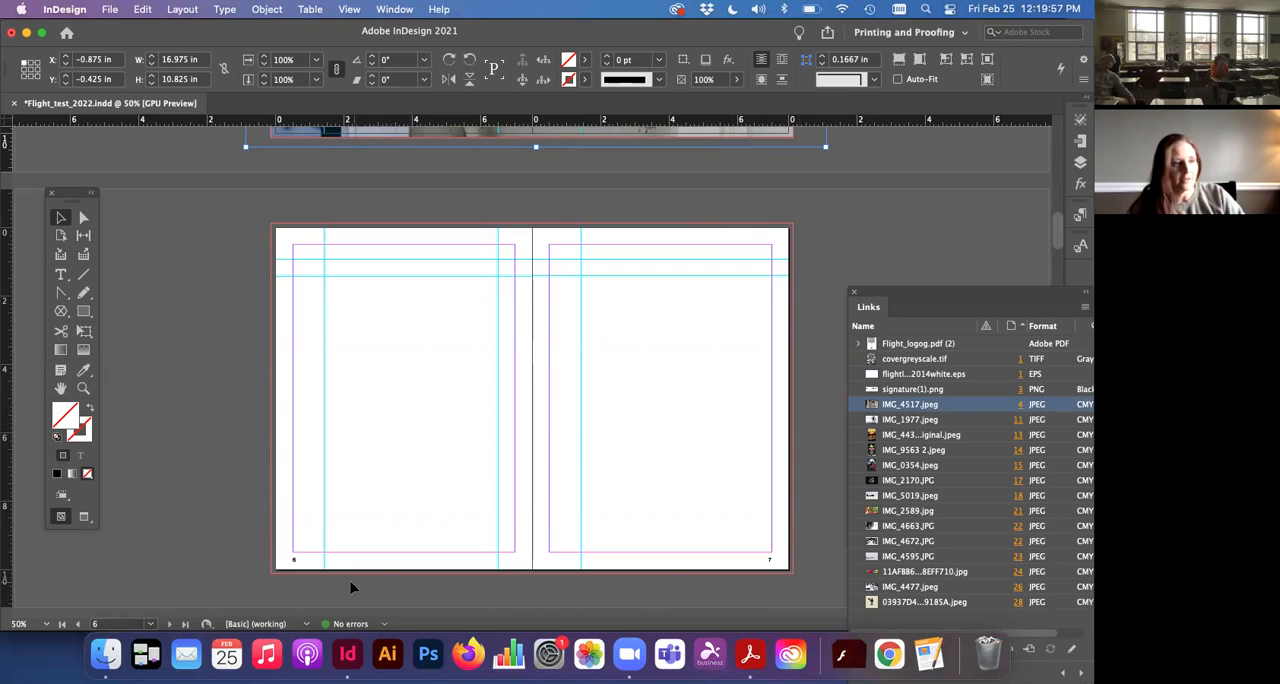
scroll(298, 262, up, 6)
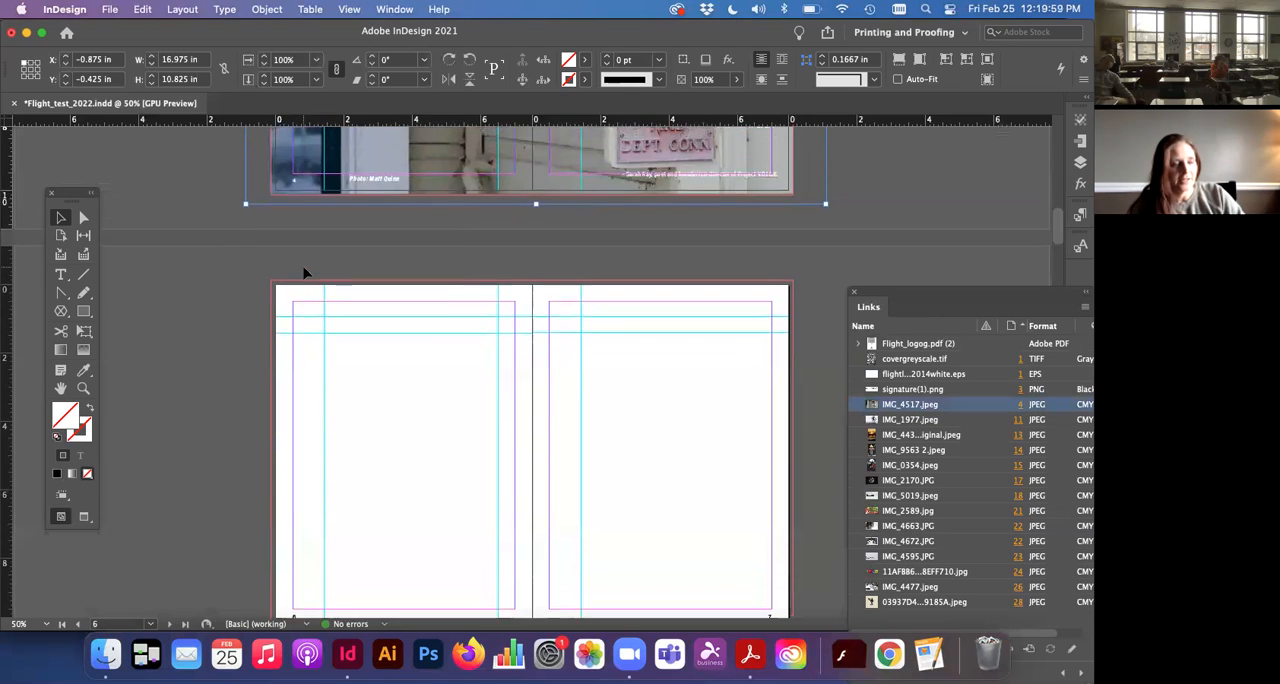
scroll(306, 276, up, 2)
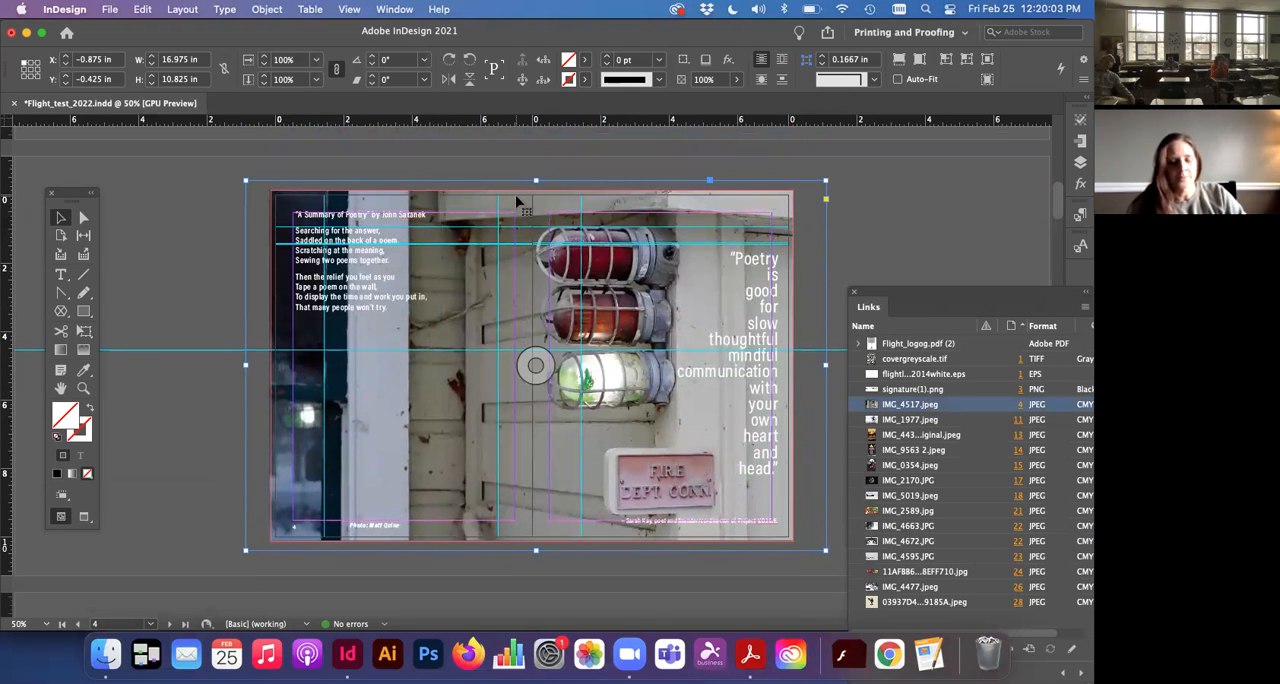
alt+scroll(517, 203, up, 4)
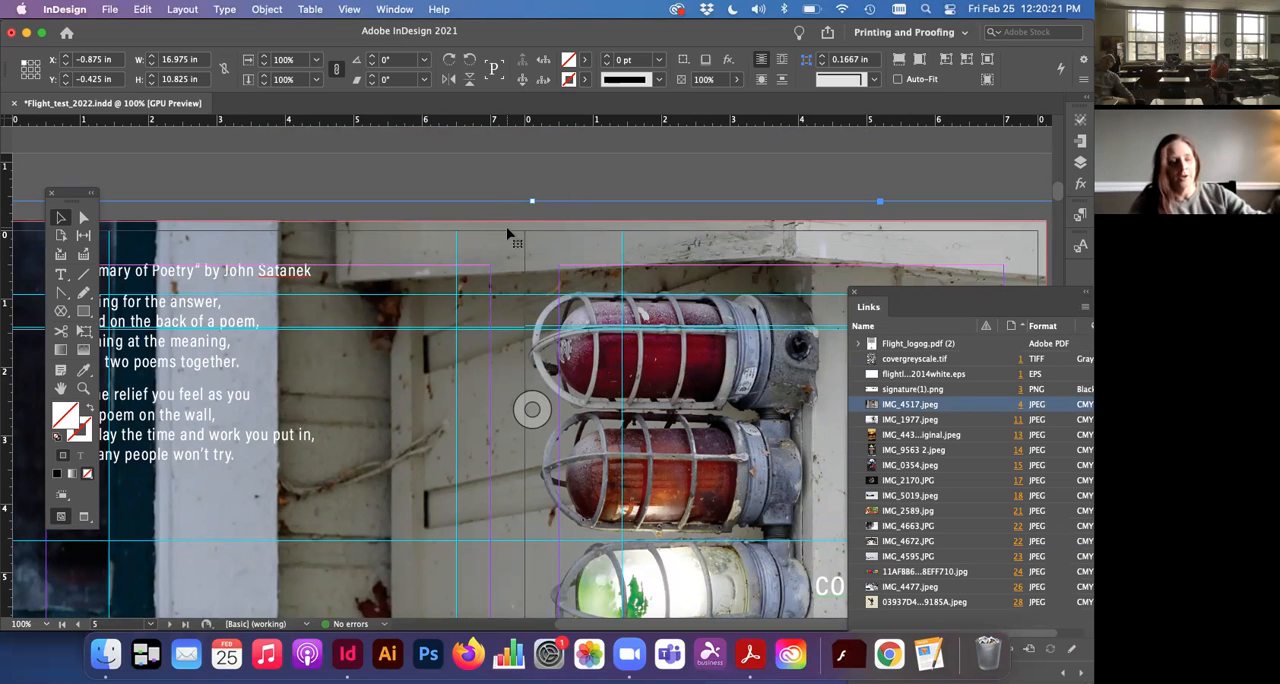
key(super+minus)
key(super+minus)
key(super+minus)
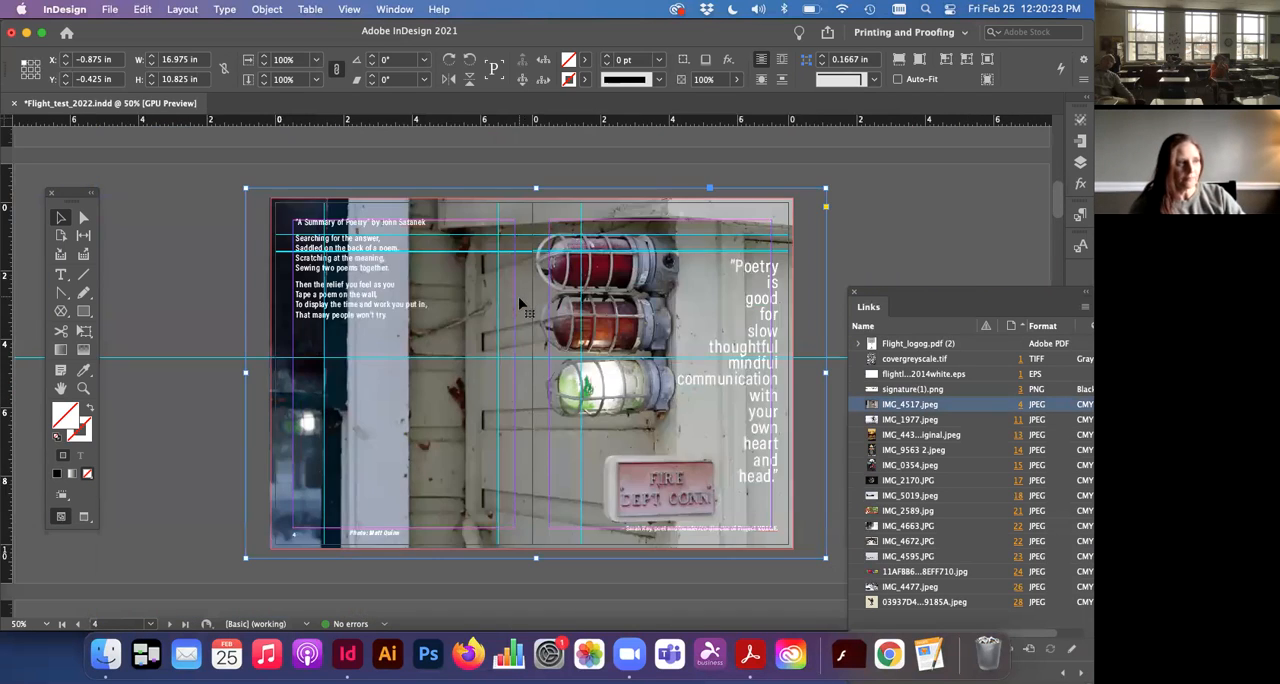
Step: Examine the margins, guides and page number on blank pages 6–7 up close, then fit the page in view and deselect everything
scroll(520, 304, down, 5)
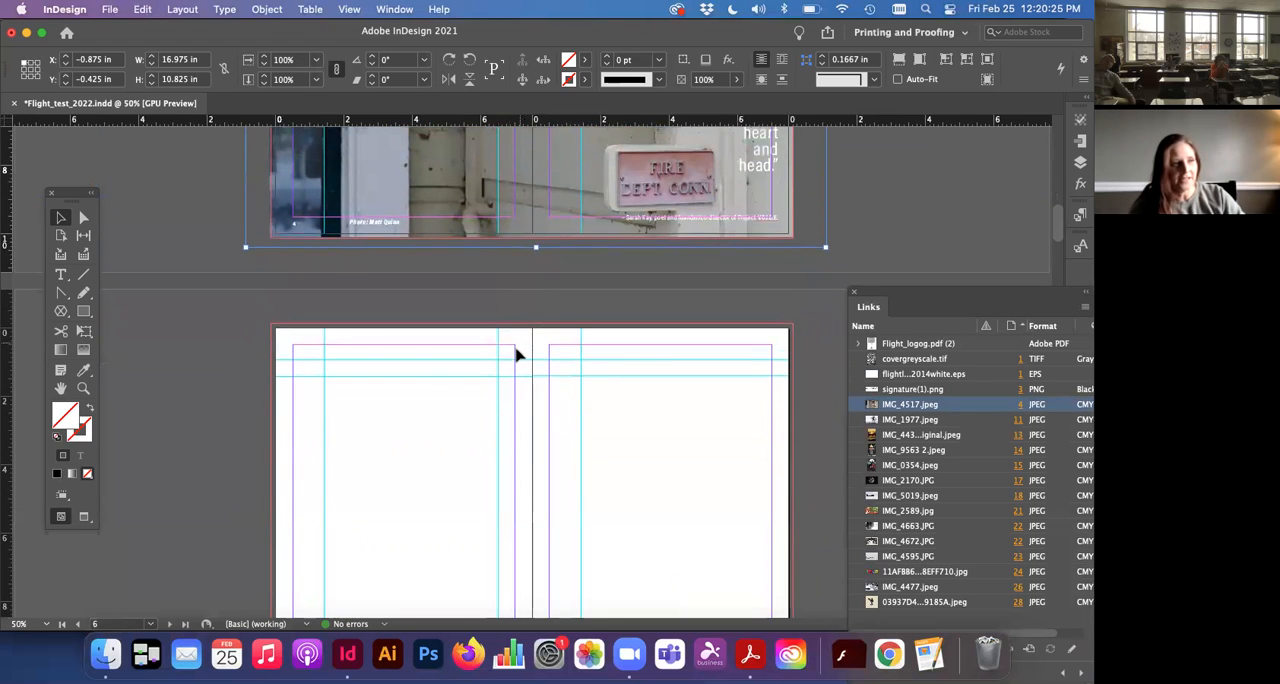
key(super+equal)
key(super+equal)
scroll(516, 355, down, 15)
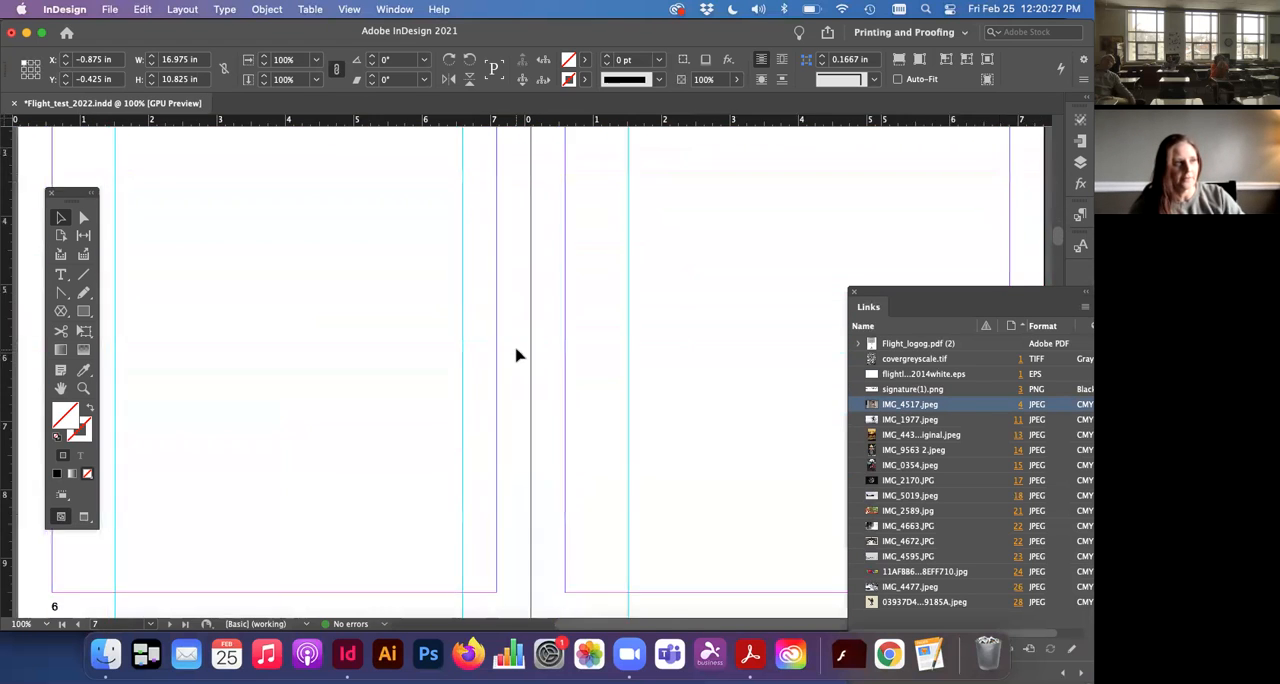
scroll(516, 355, left, 3)
scroll(516, 355, up, 4)
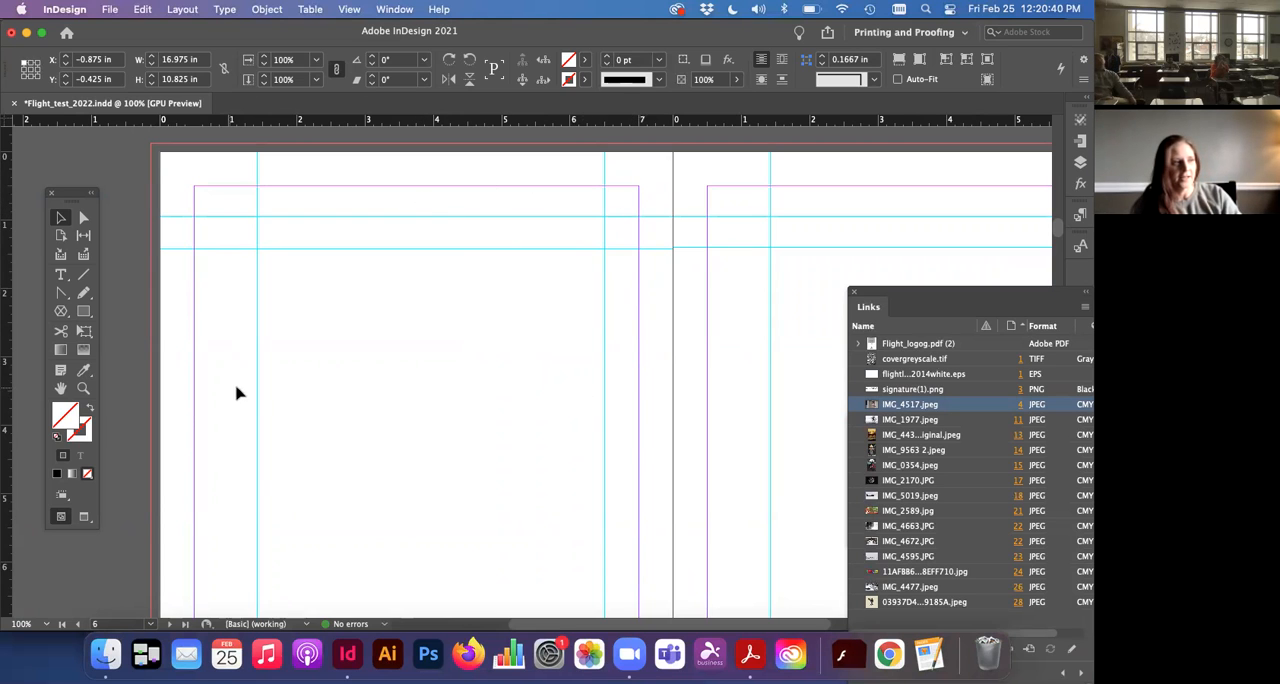
scroll(280, 352, down, 5)
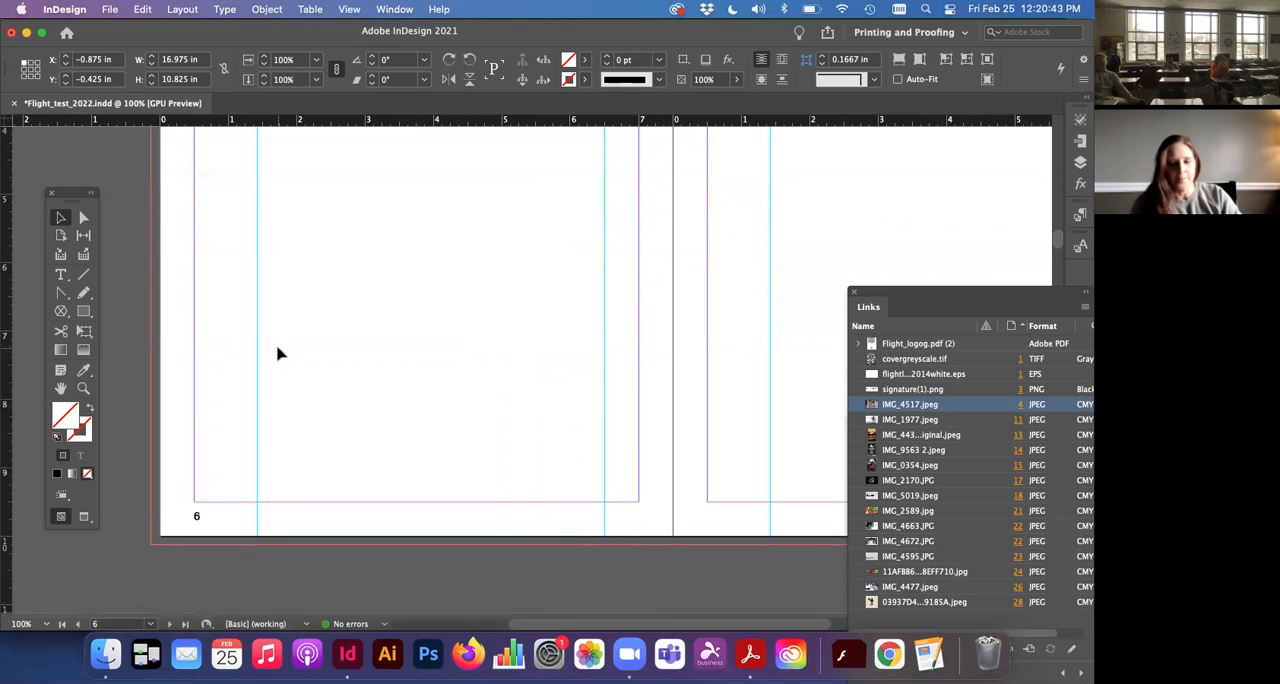
key(super+0)
click(280, 352)
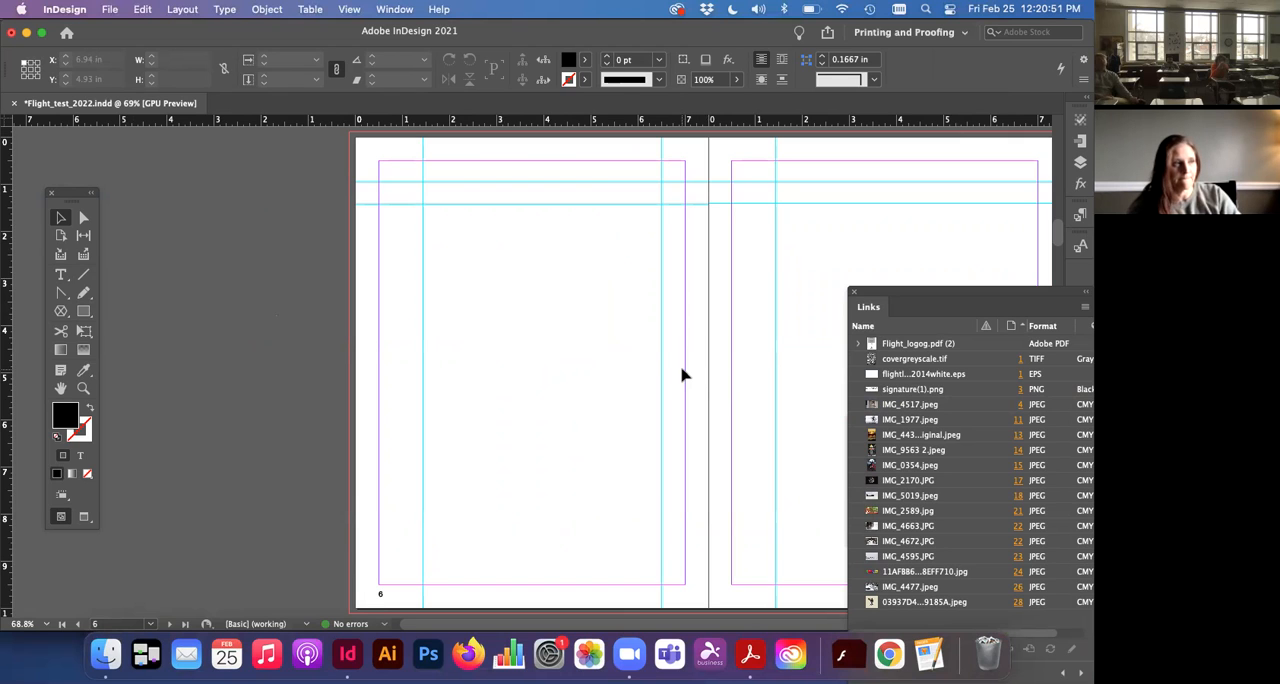
Step: Try moving the poem's text frame on page 4 to X 0 in, Y 0.18 in, and undo the move
scroll(682, 375, up, 5)
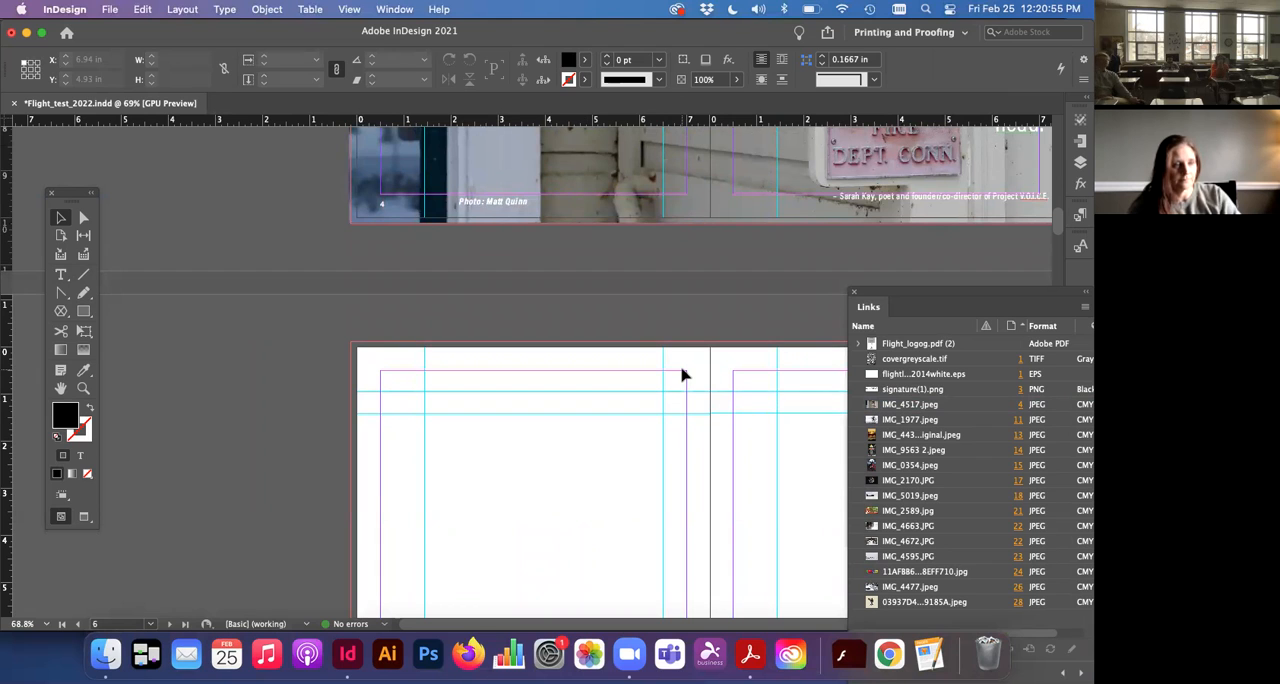
scroll(682, 375, up, 10)
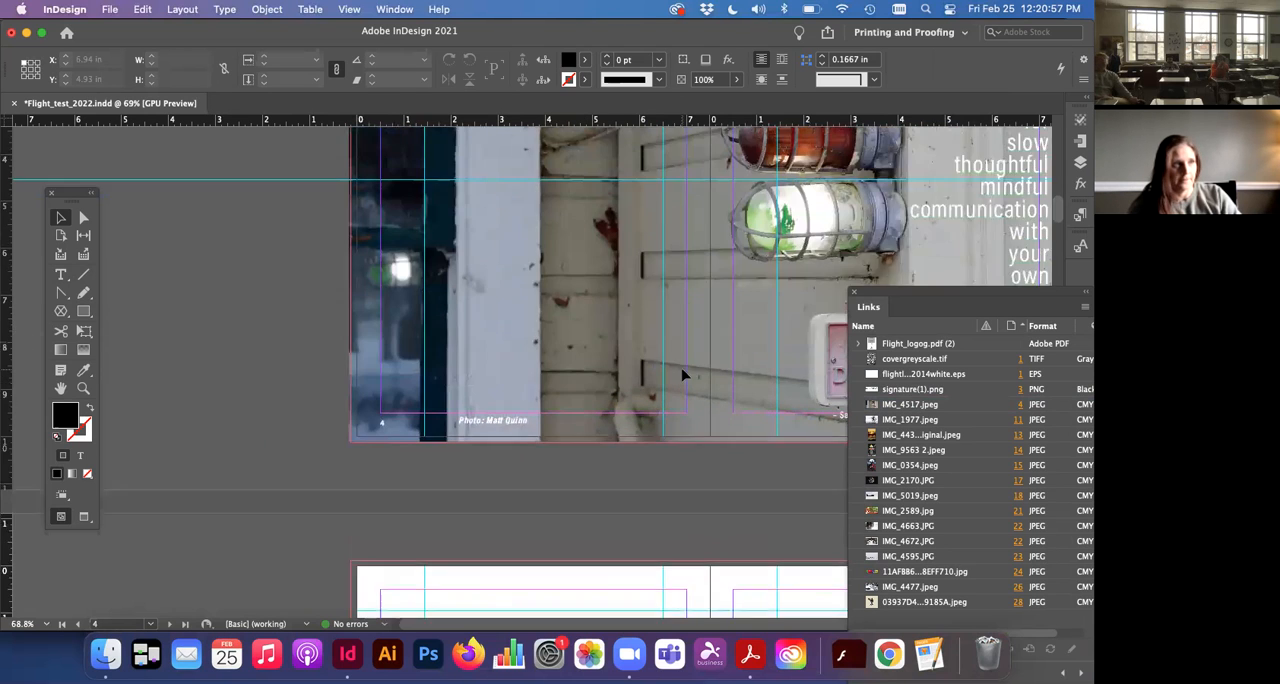
drag(522, 303, 489, 291)
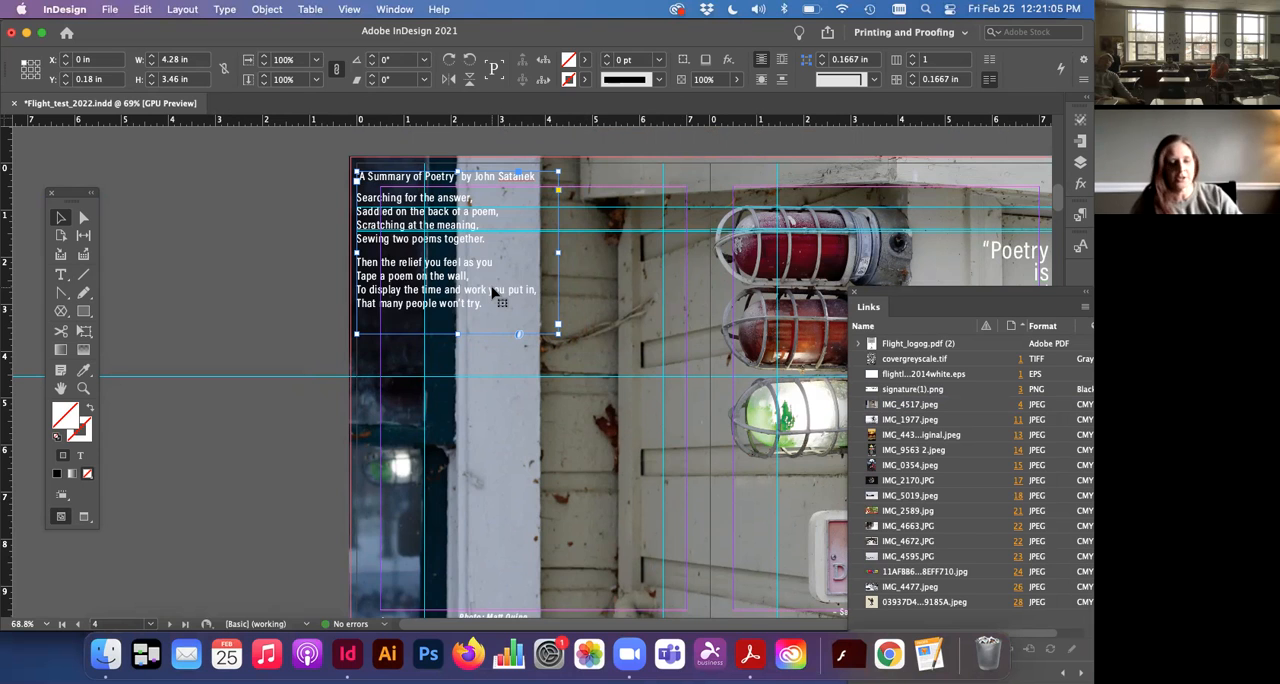
key(super+z)
Step: With pages 6–7 in view, browse the images and copy folders of Flight 2022 for placeable files, without placing any
scroll(492, 295, down, 20)
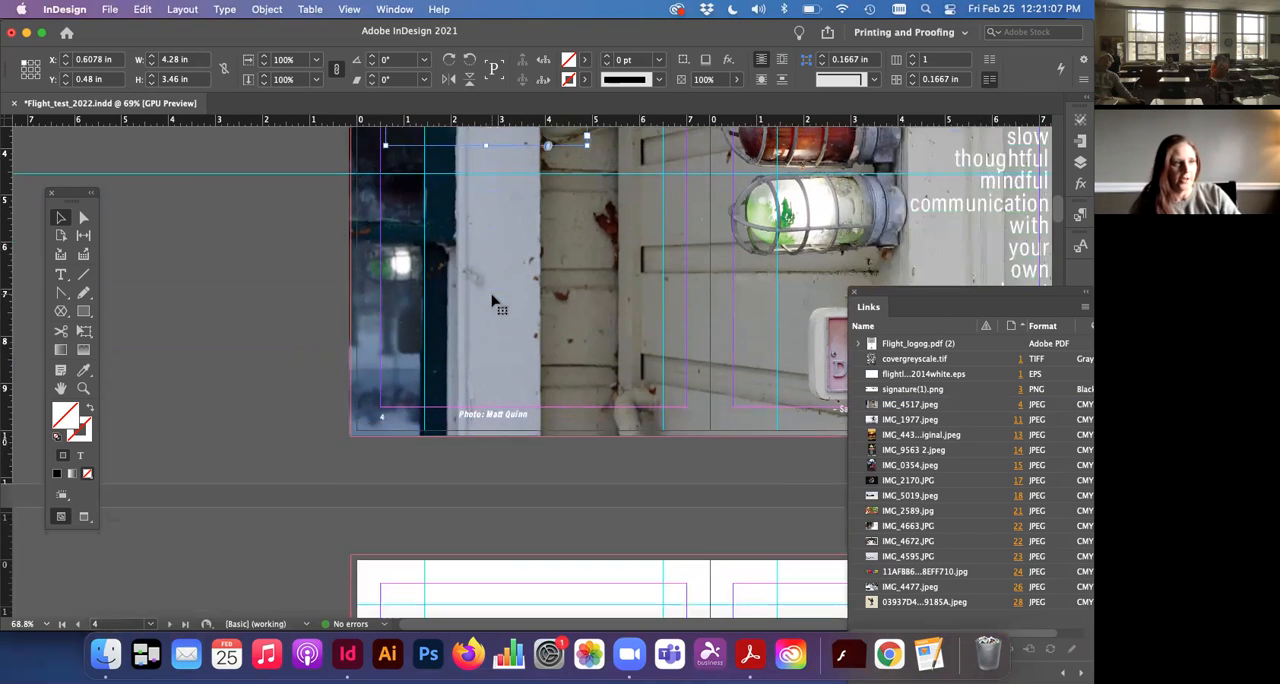
scroll(491, 302, right, 5)
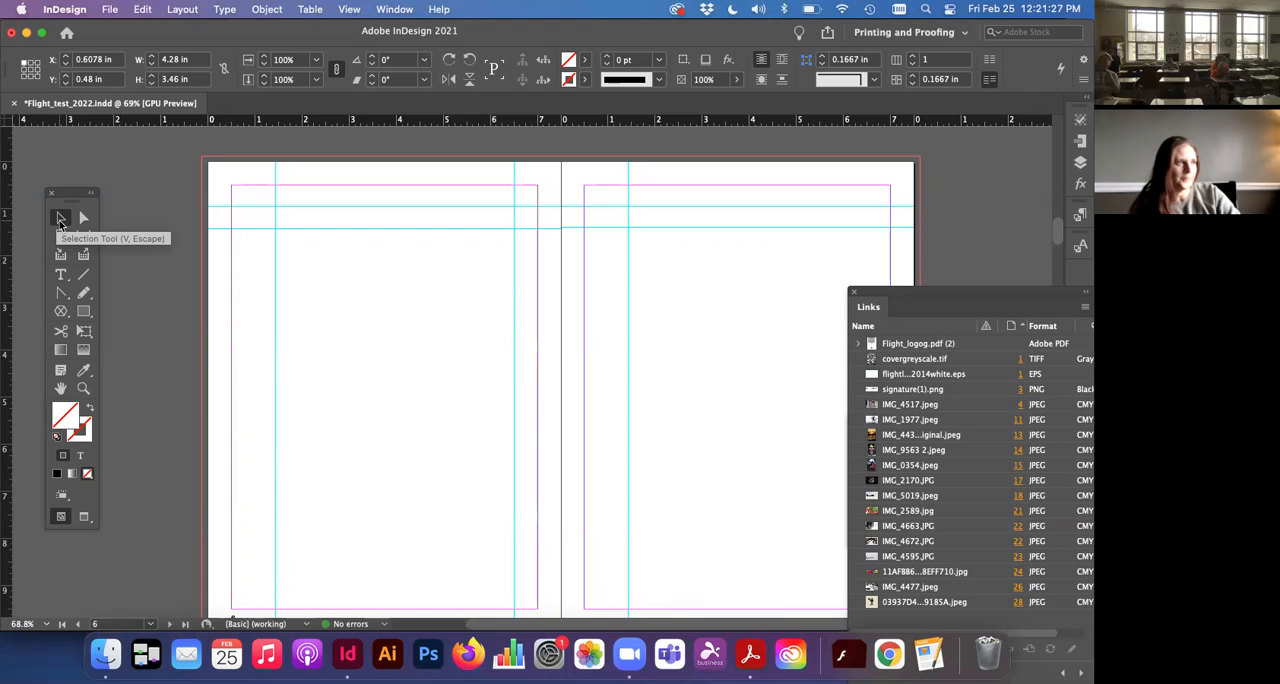
click(109, 9)
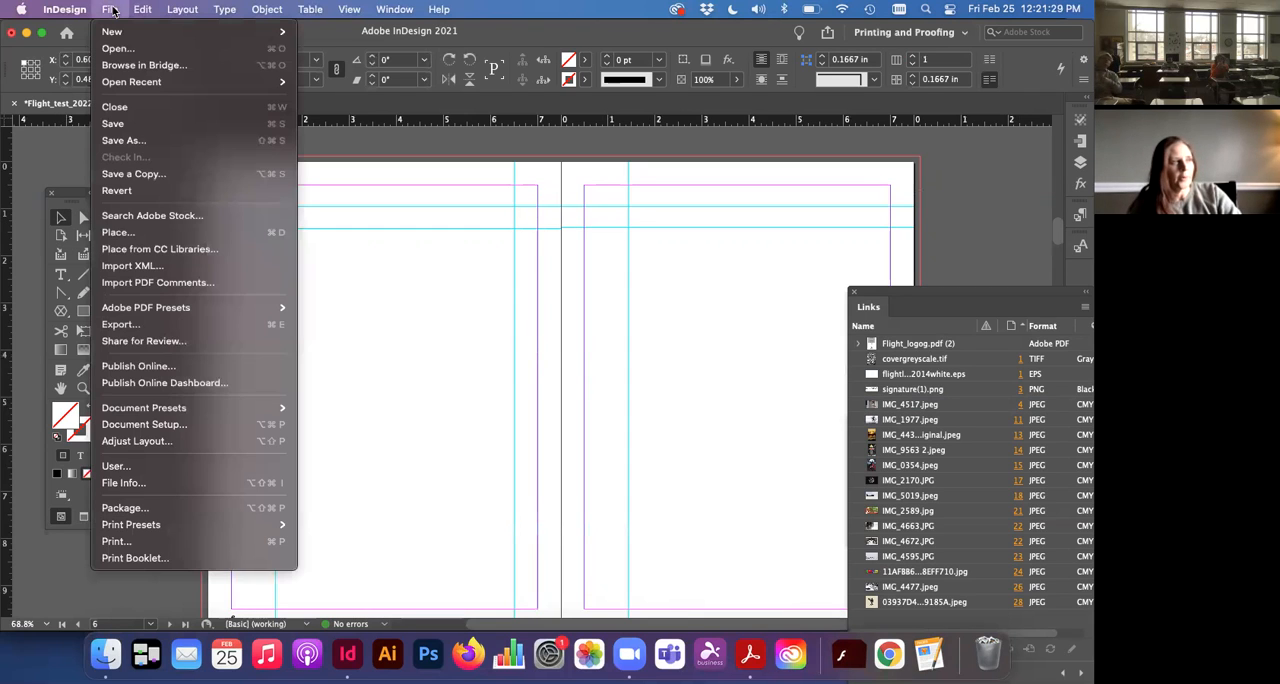
click(114, 236)
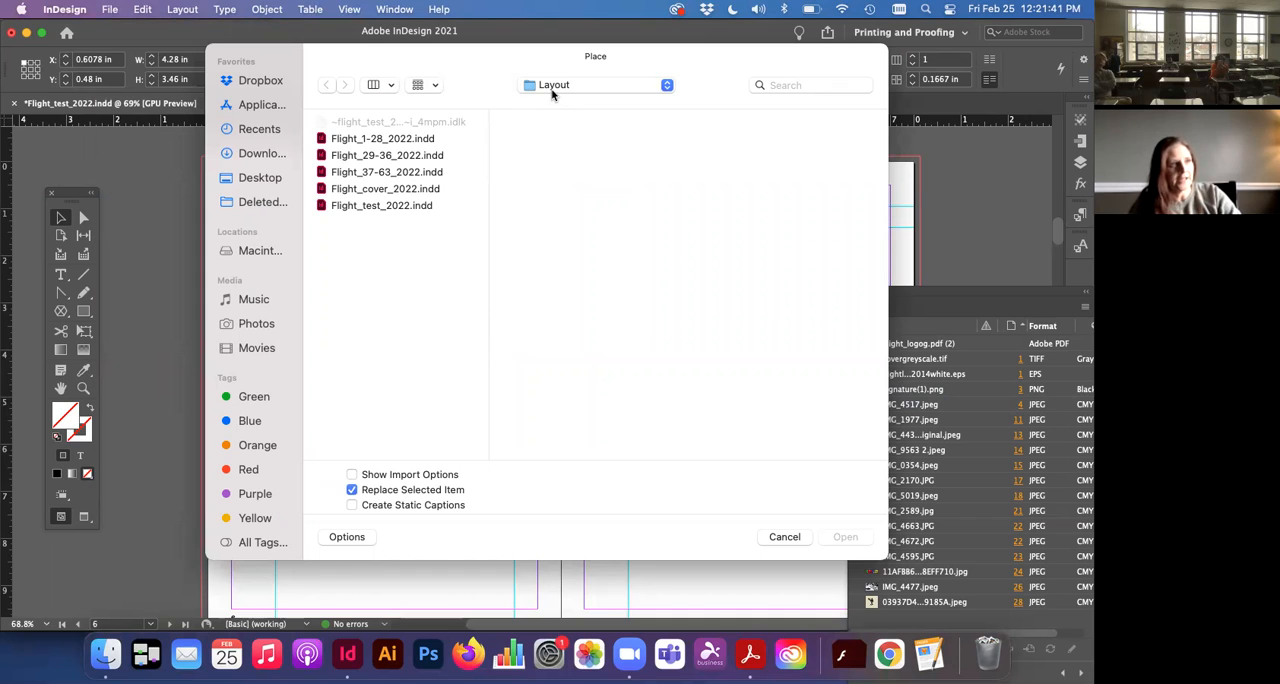
click(551, 88)
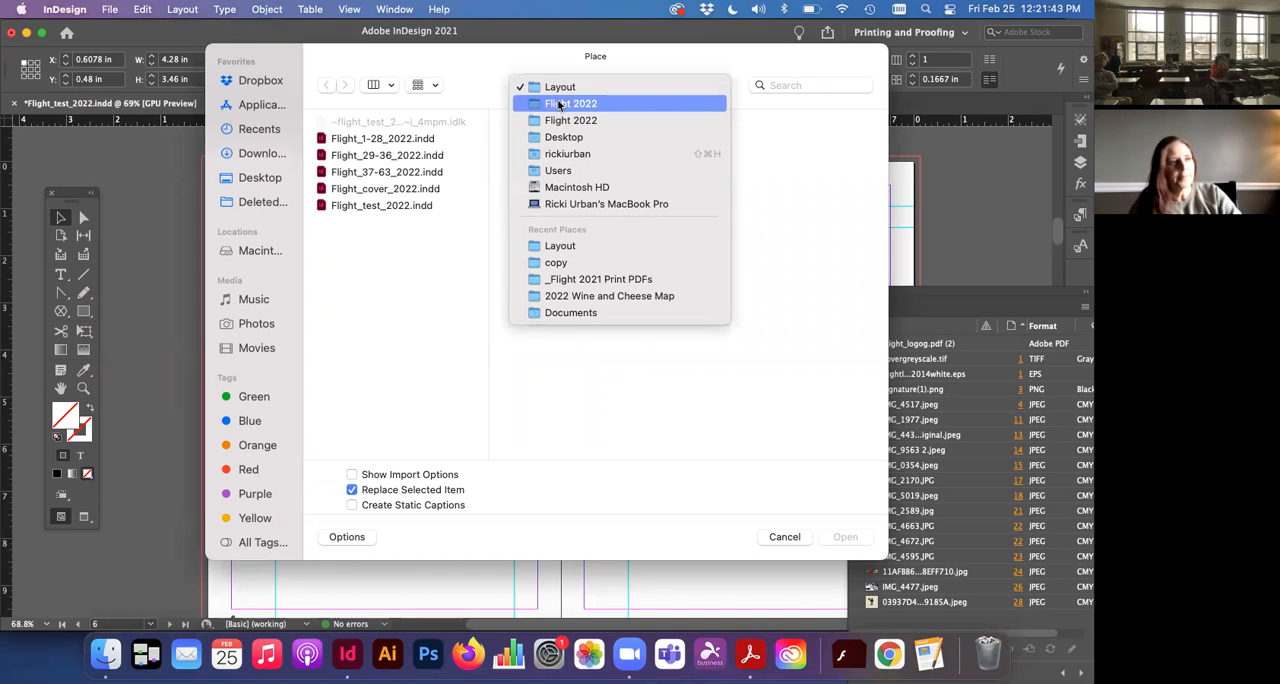
click(559, 104)
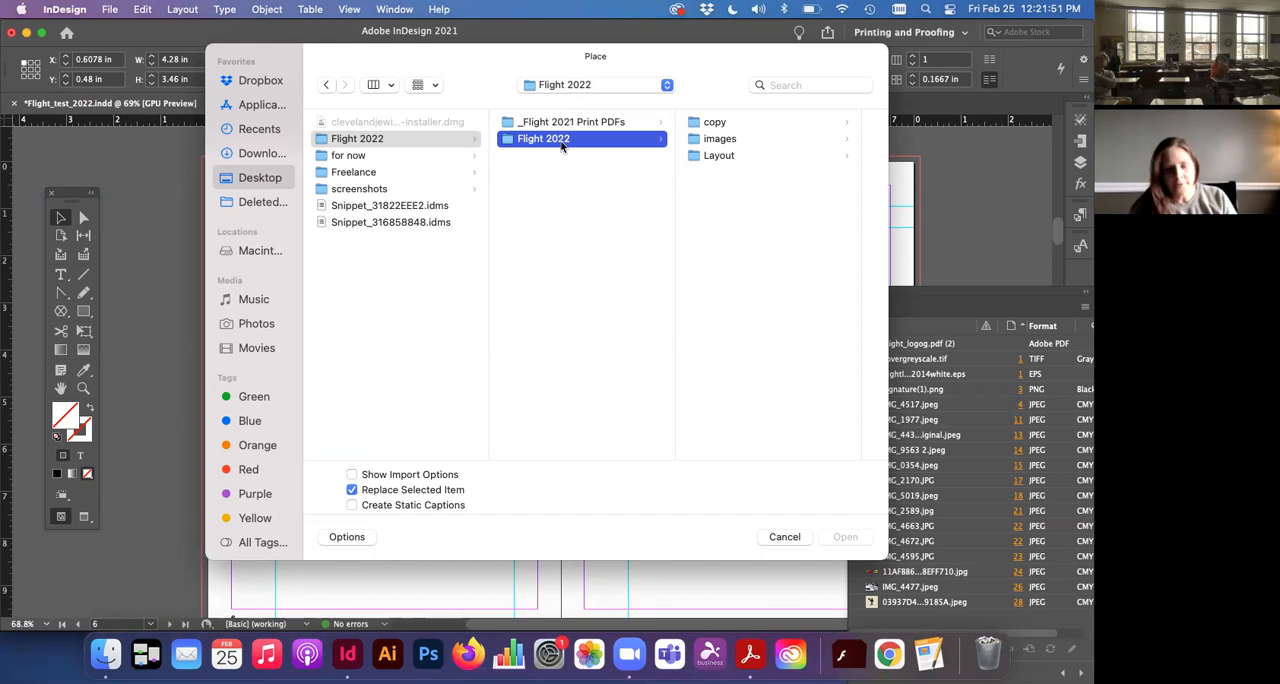
click(708, 142)
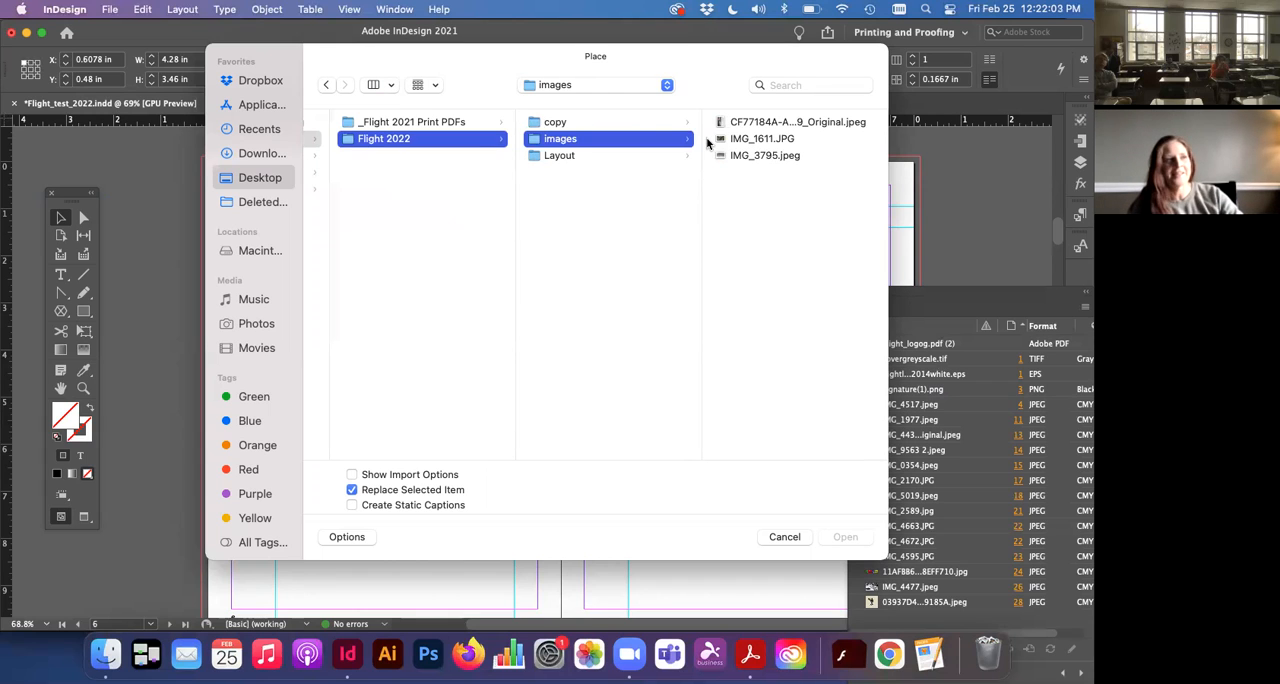
click(646, 124)
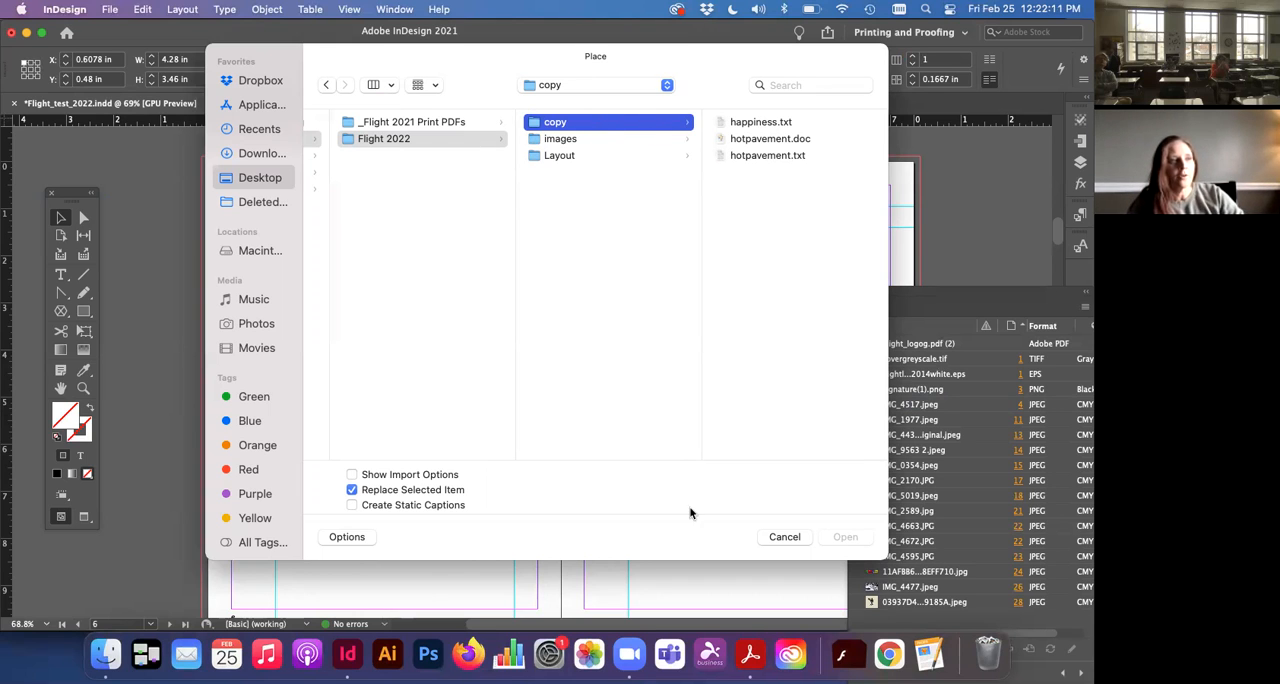
click(775, 537)
Step: Place the text file happiness.txt from the copy folder
click(110, 10)
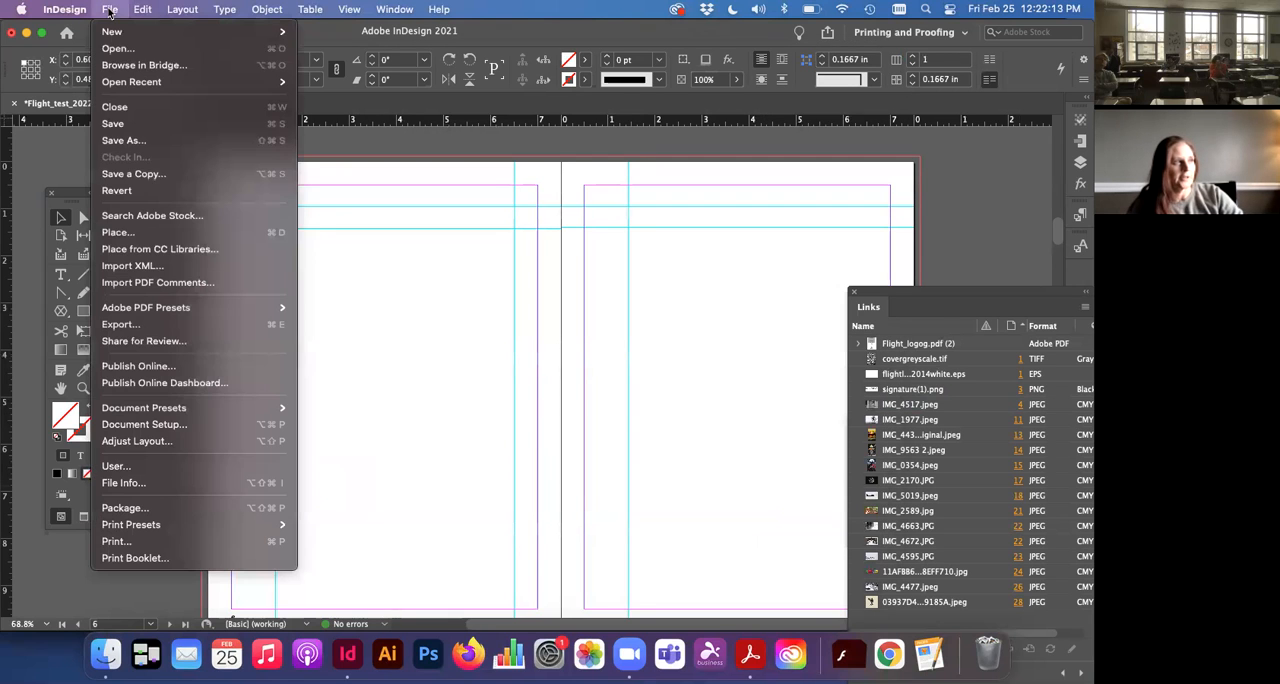
click(140, 236)
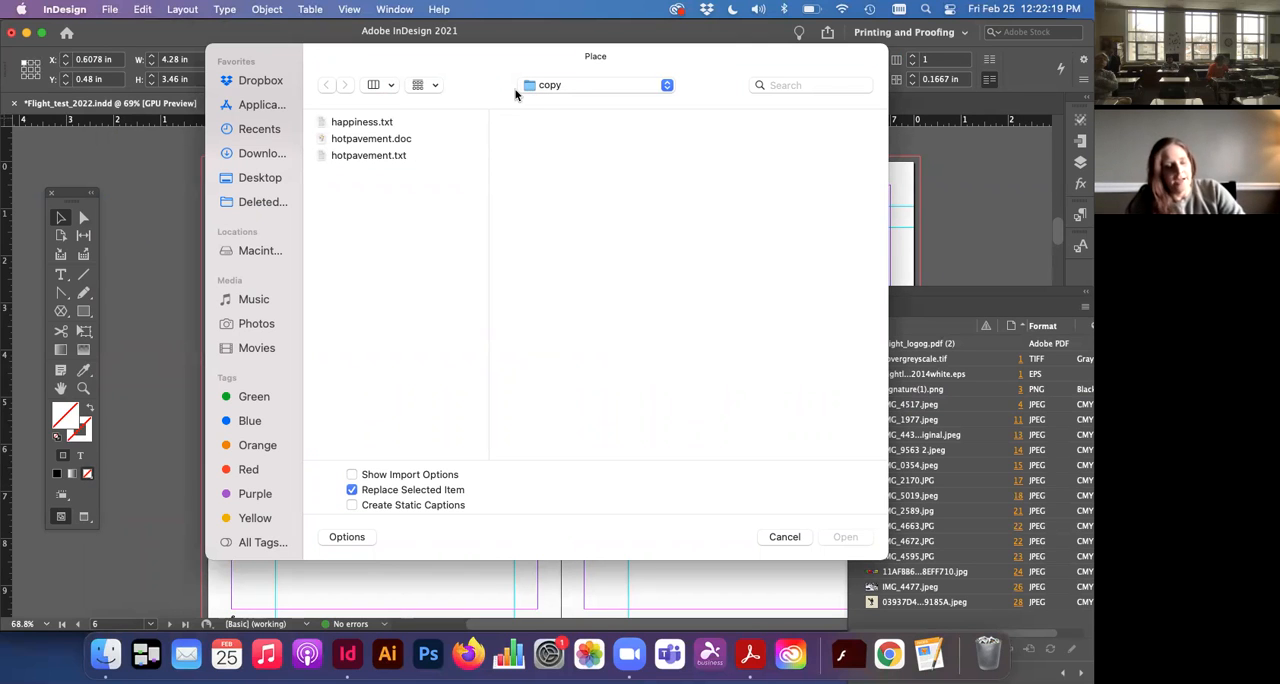
click(372, 123)
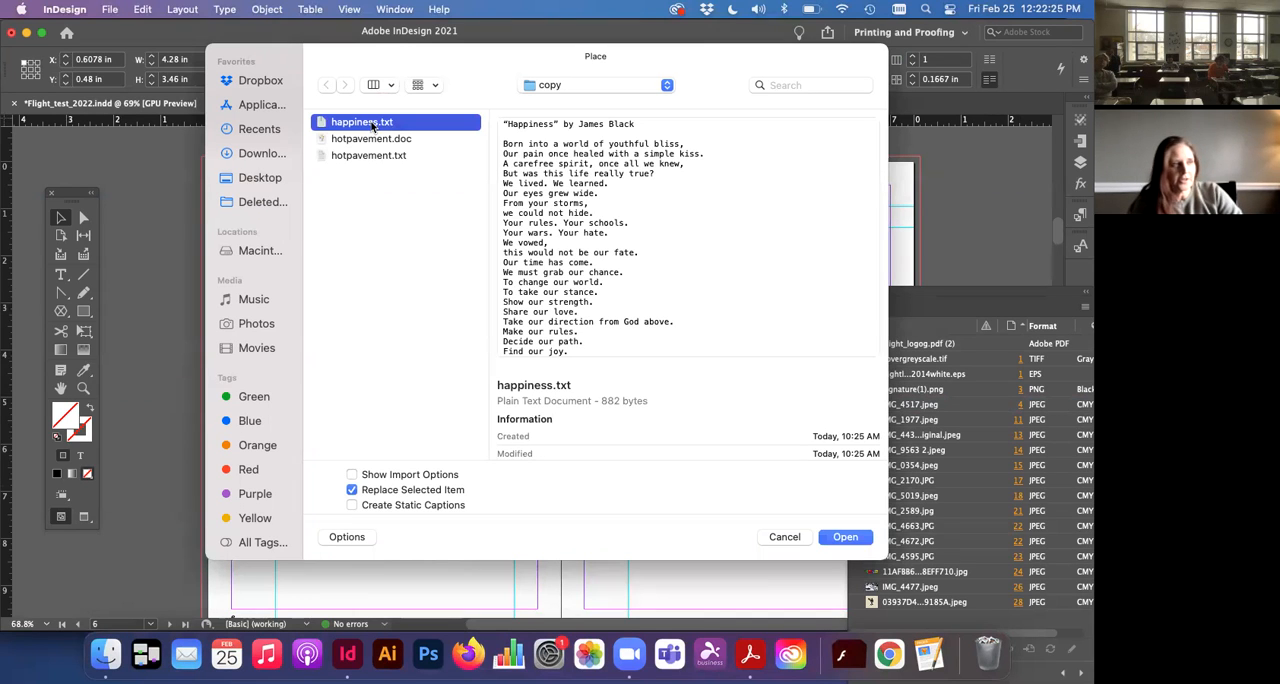
click(848, 540)
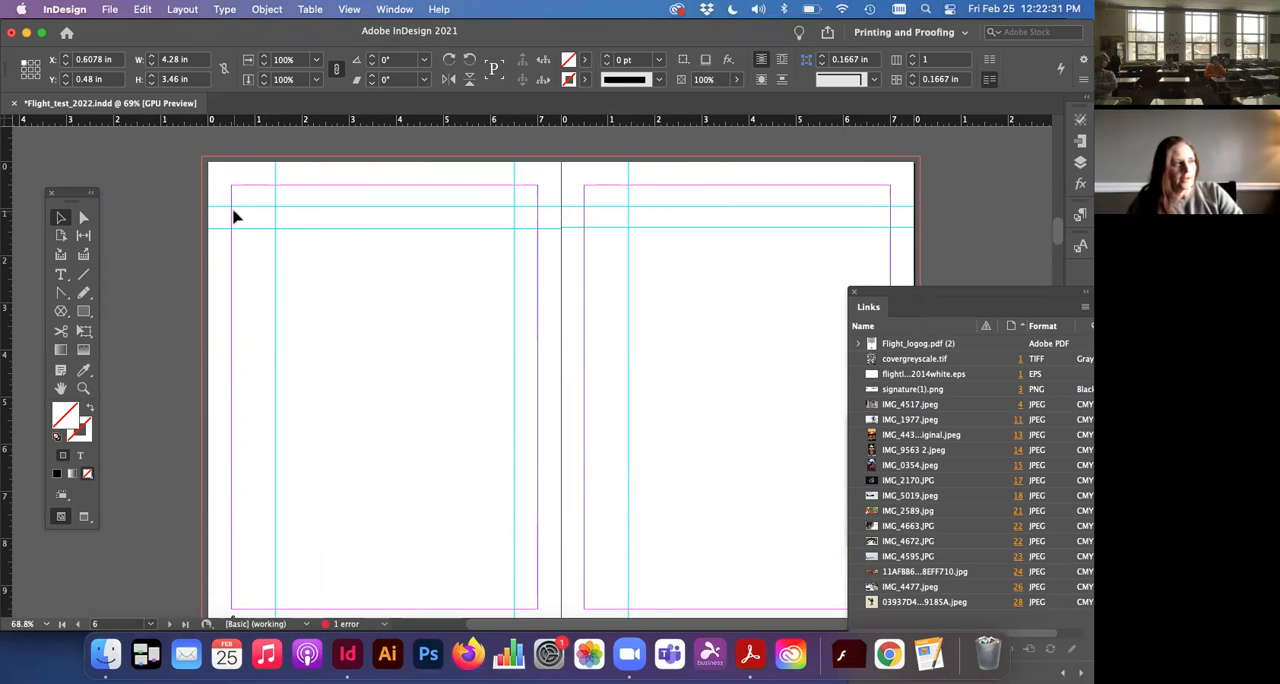
Step: Draw a text frame about 6 × 8.01 in on page 6, starting at the upper-left margin corner
click(62, 281)
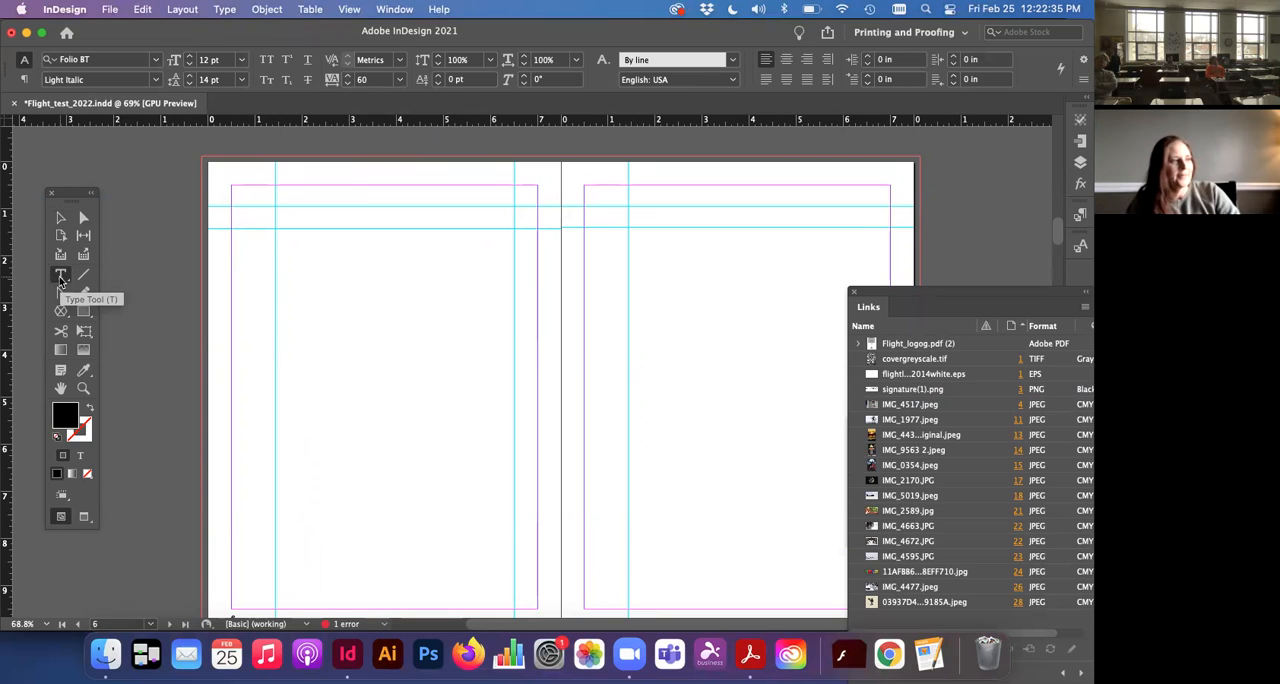
drag(232, 186, 516, 565)
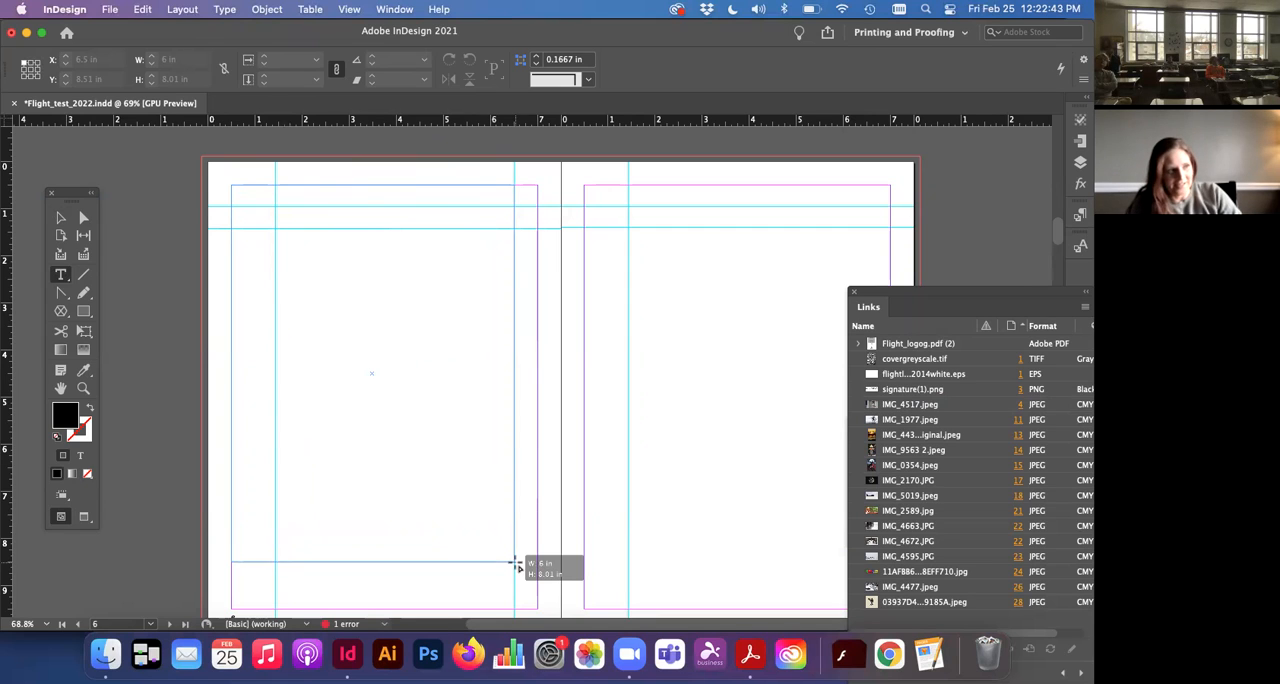
drag(516, 565, 516, 565)
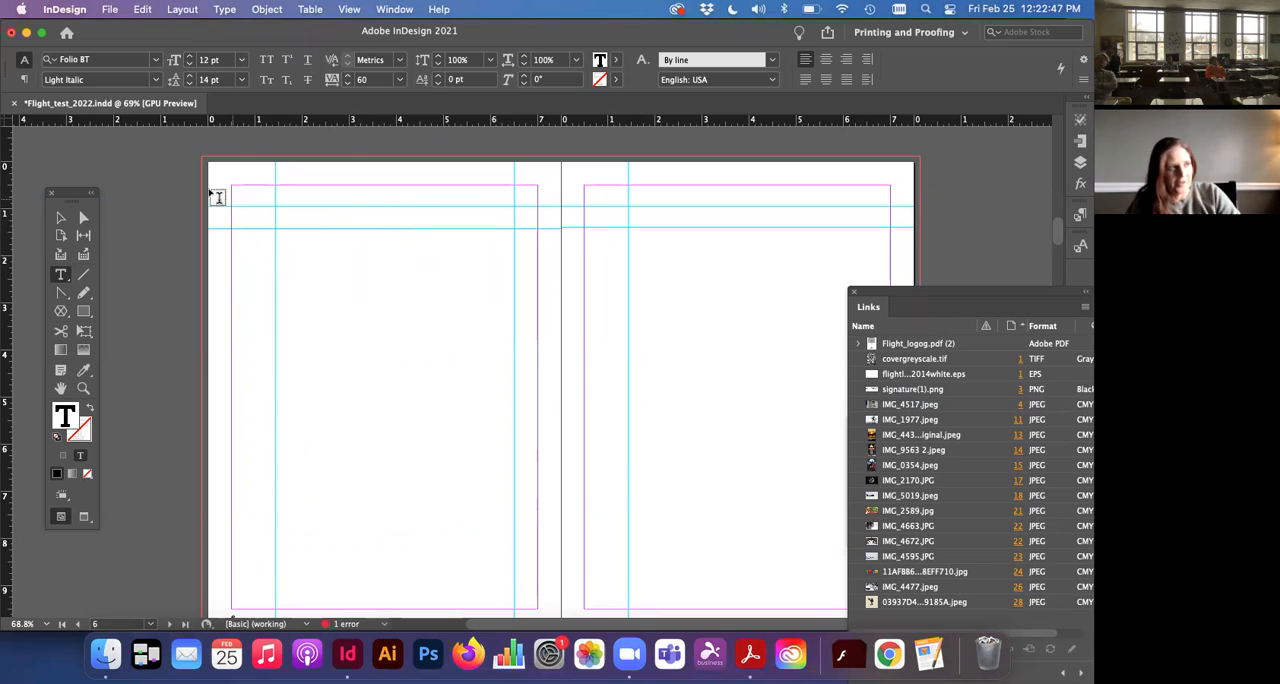
Step: Place happiness.txt into the new text frame on page 6 and select the frame as an object
click(110, 10)
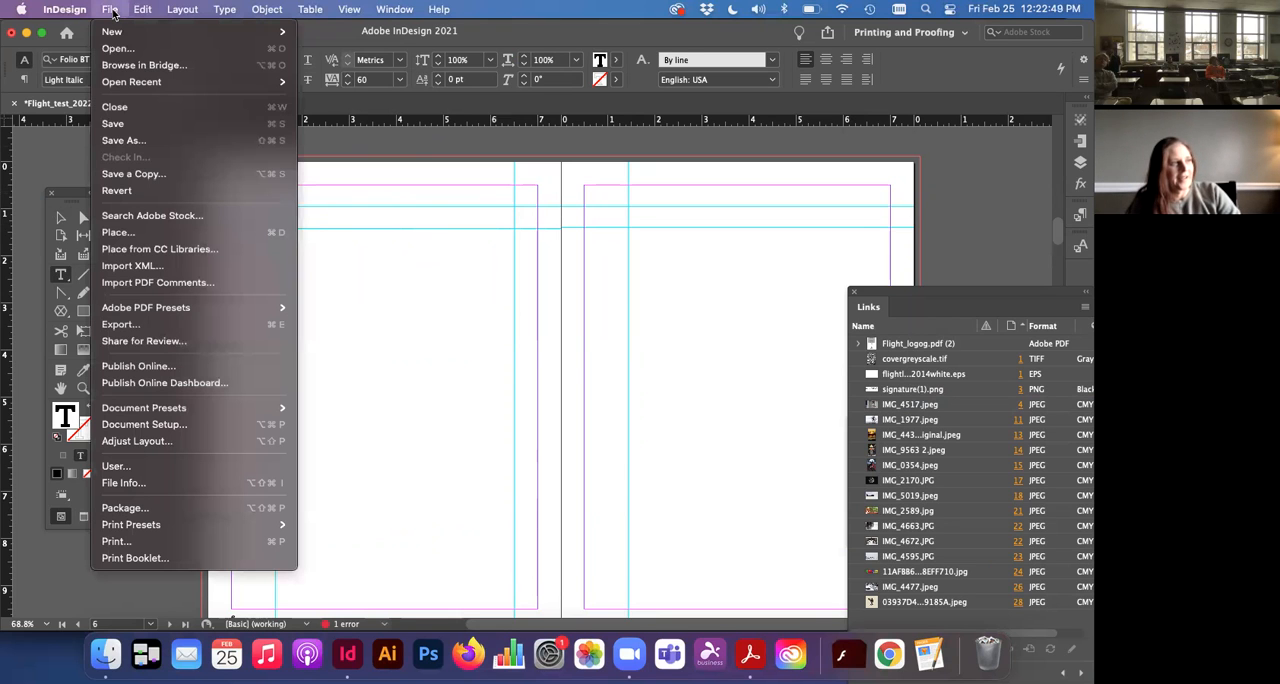
click(142, 232)
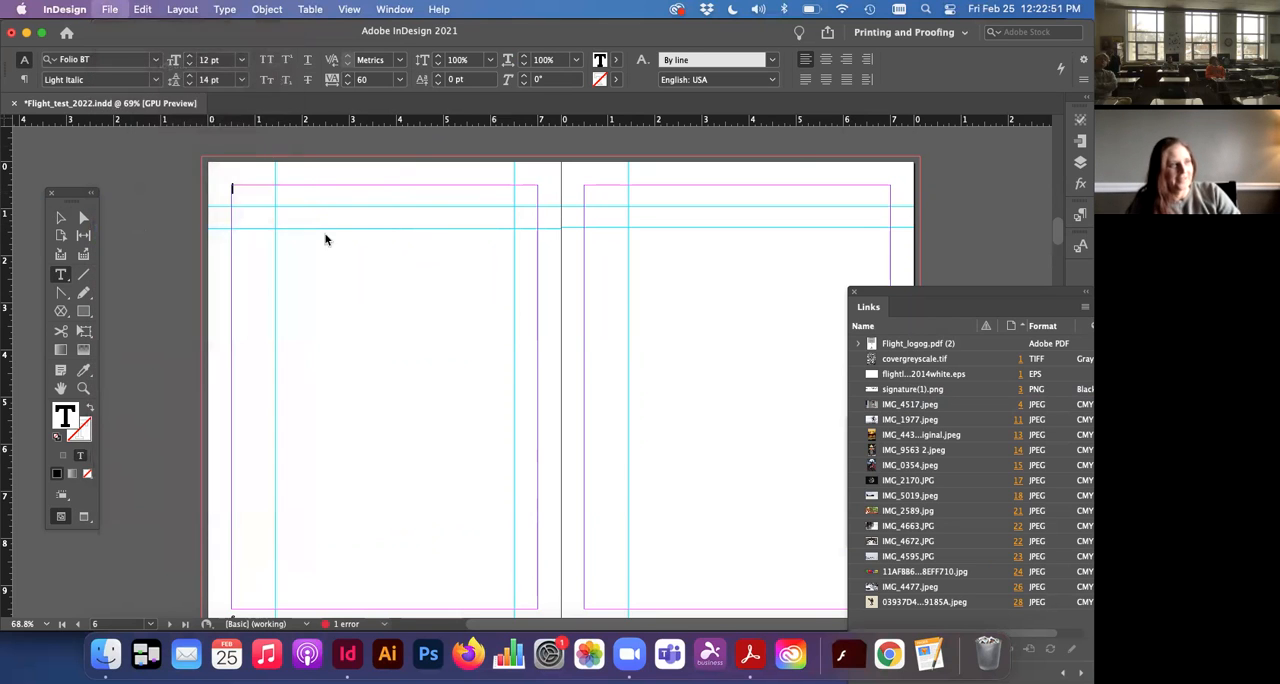
click(385, 124)
click(845, 537)
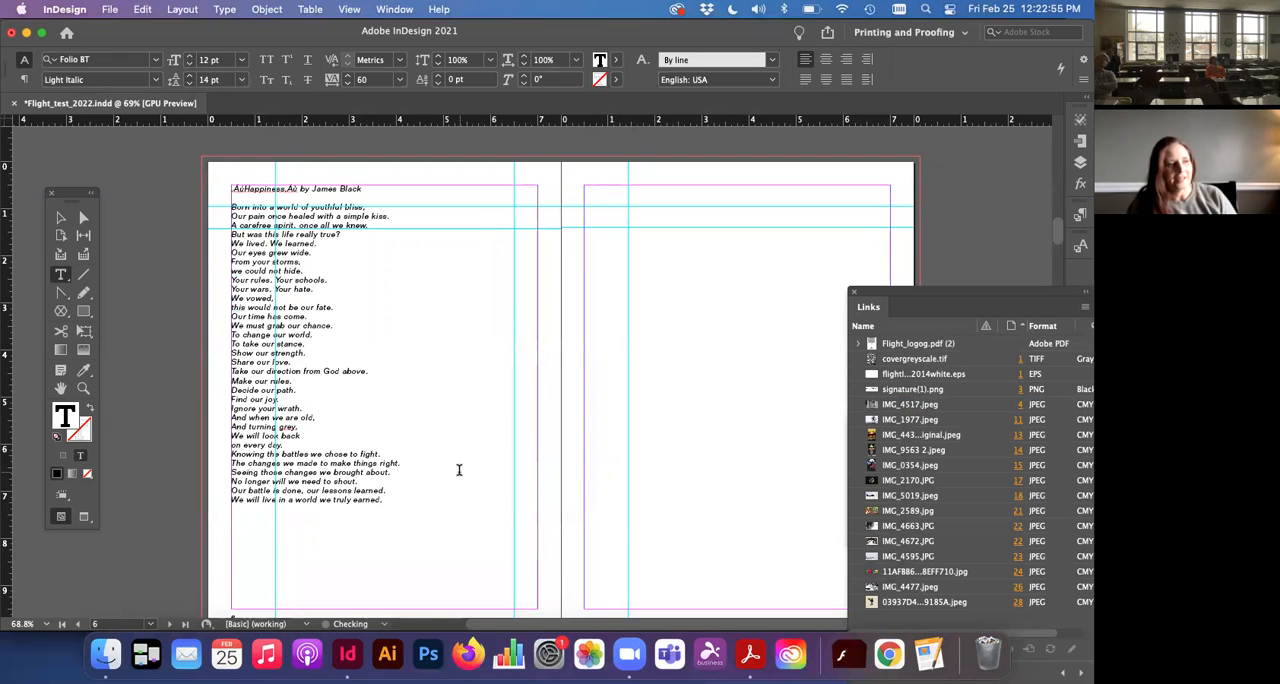
click(60, 218)
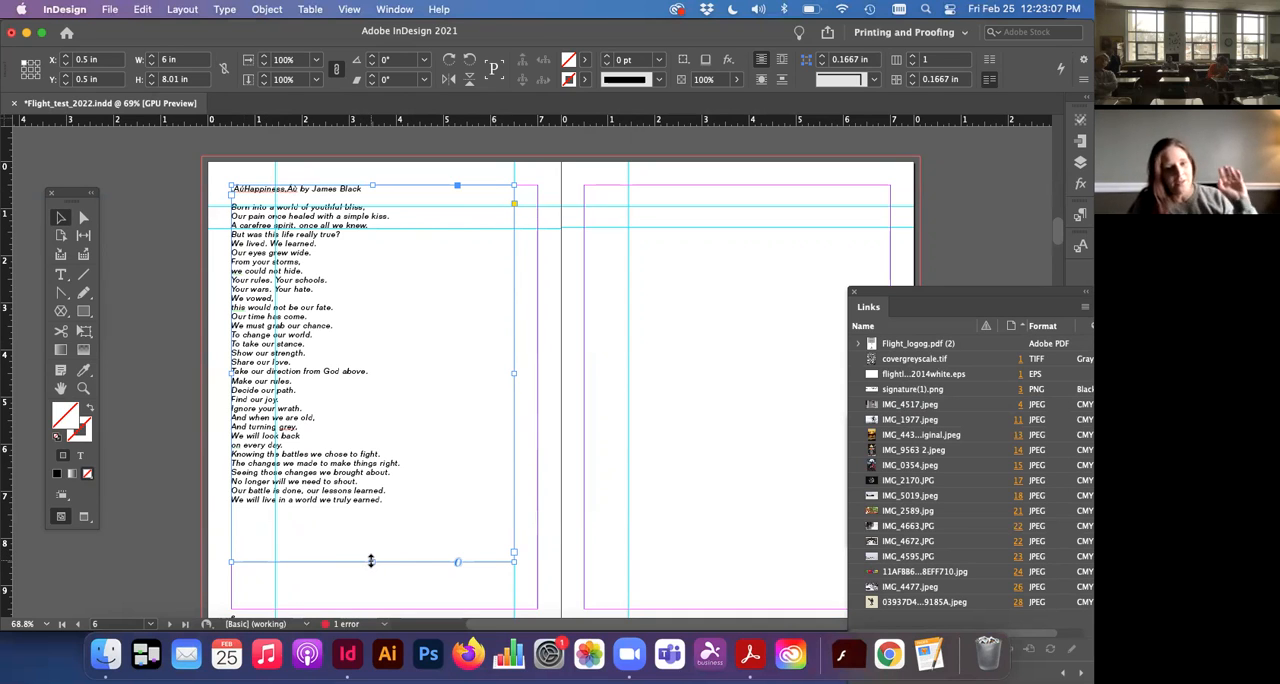
Step: Shorten the poem's text frame on page 6 to a height of 4.31 in so that part of the text is overset
drag(371, 561, 364, 421)
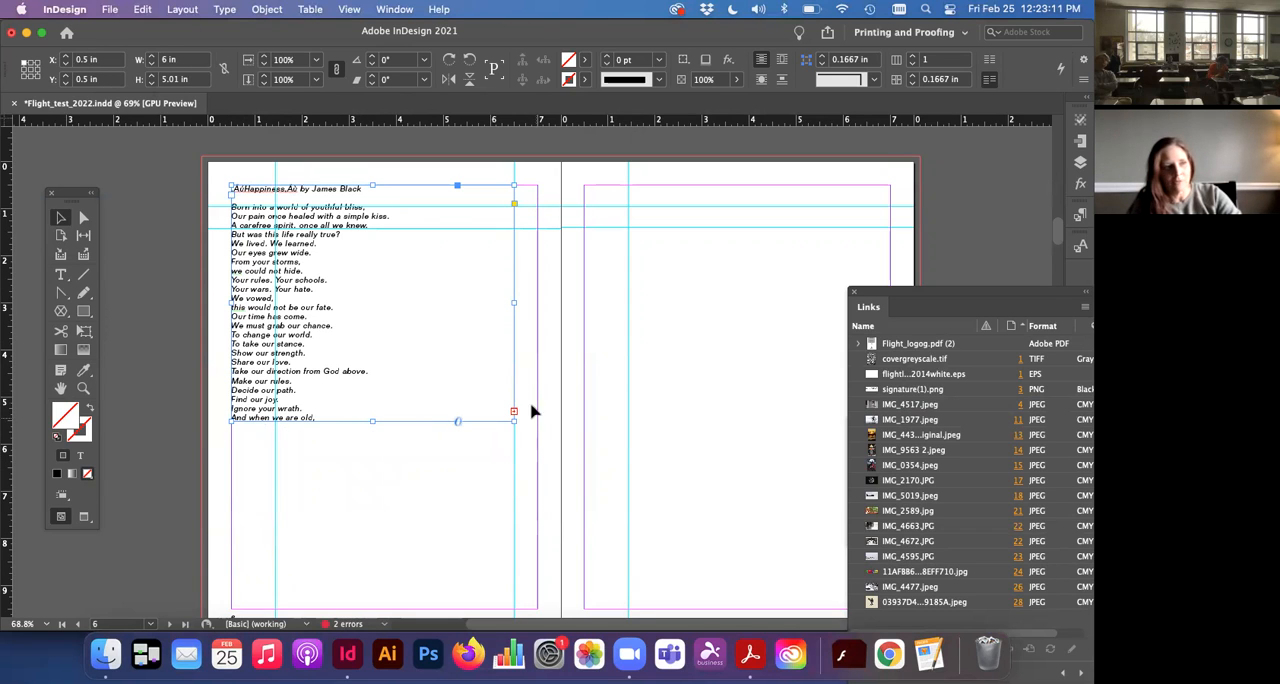
key(super+equal)
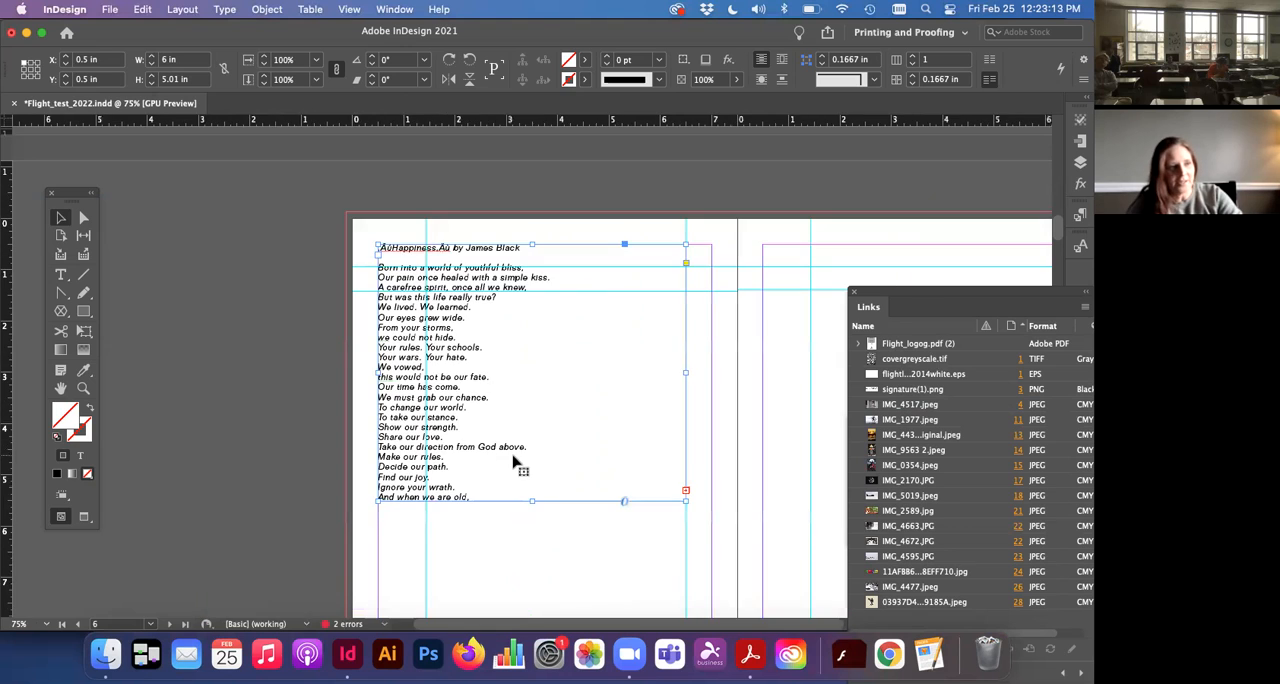
key(super+equal)
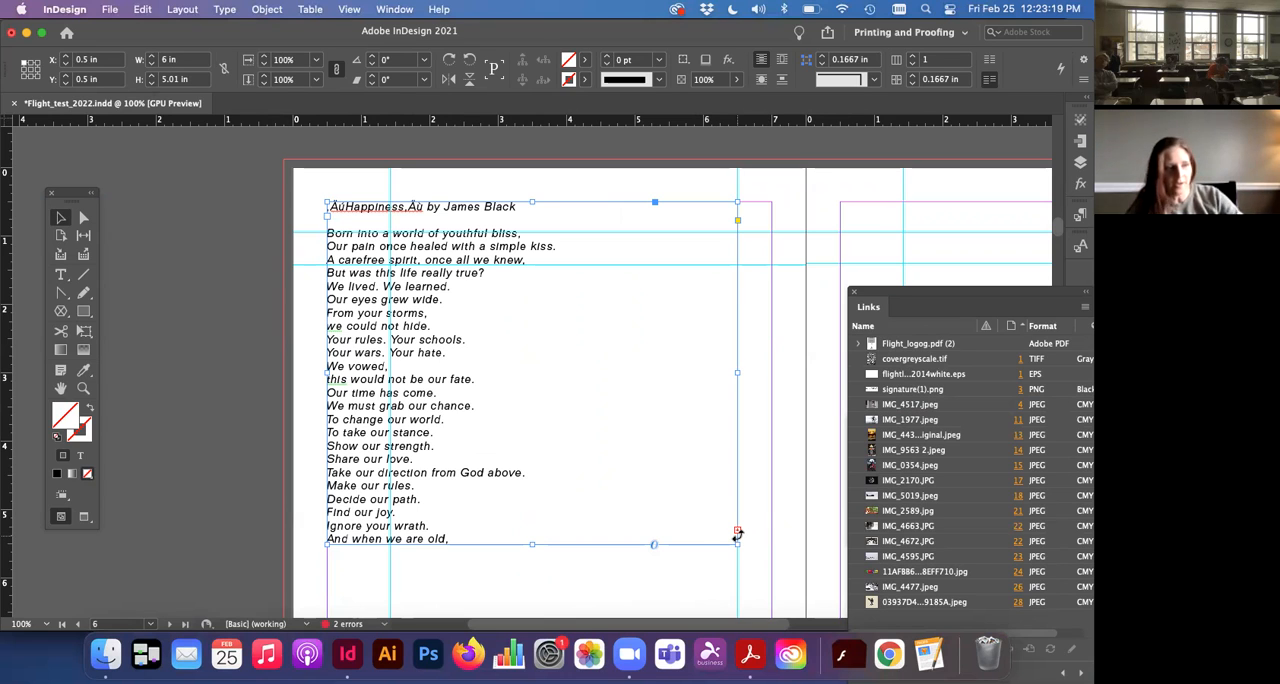
drag(531, 542, 527, 496)
scroll(600, 515, right, 3)
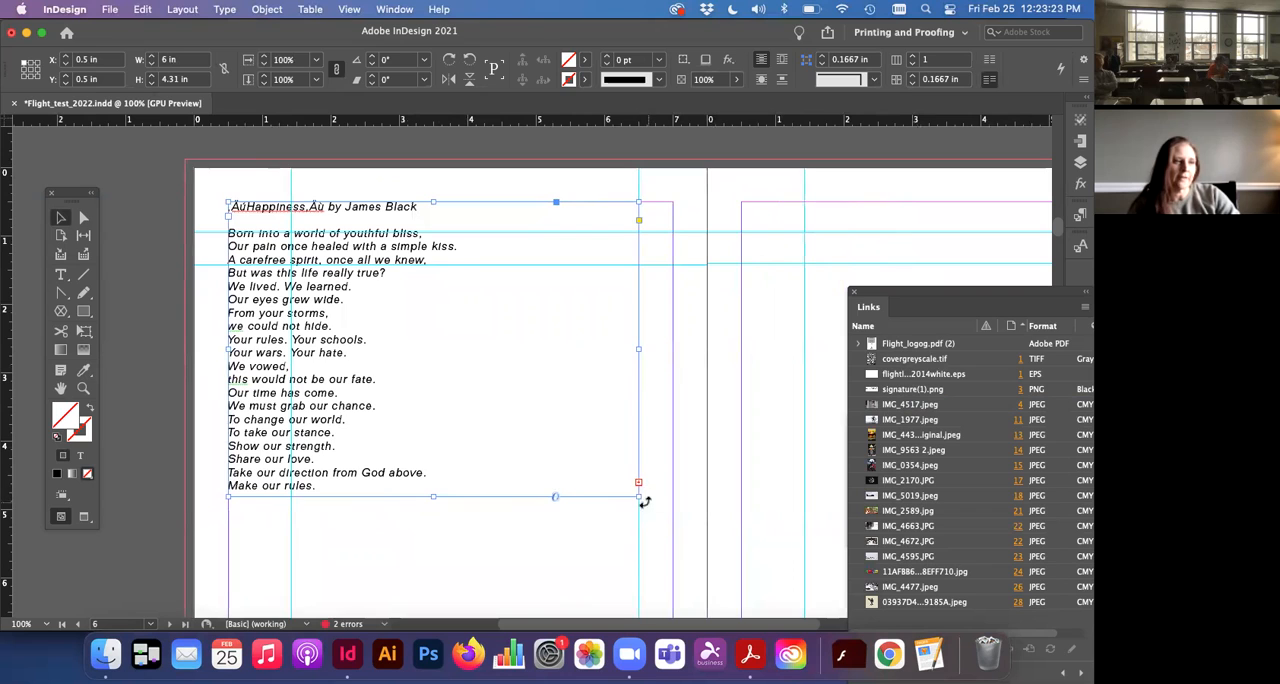
Step: Try flowing the overset poem text into a second linked text frame, undo it, and reselect the frame on page 6
double_click(640, 483)
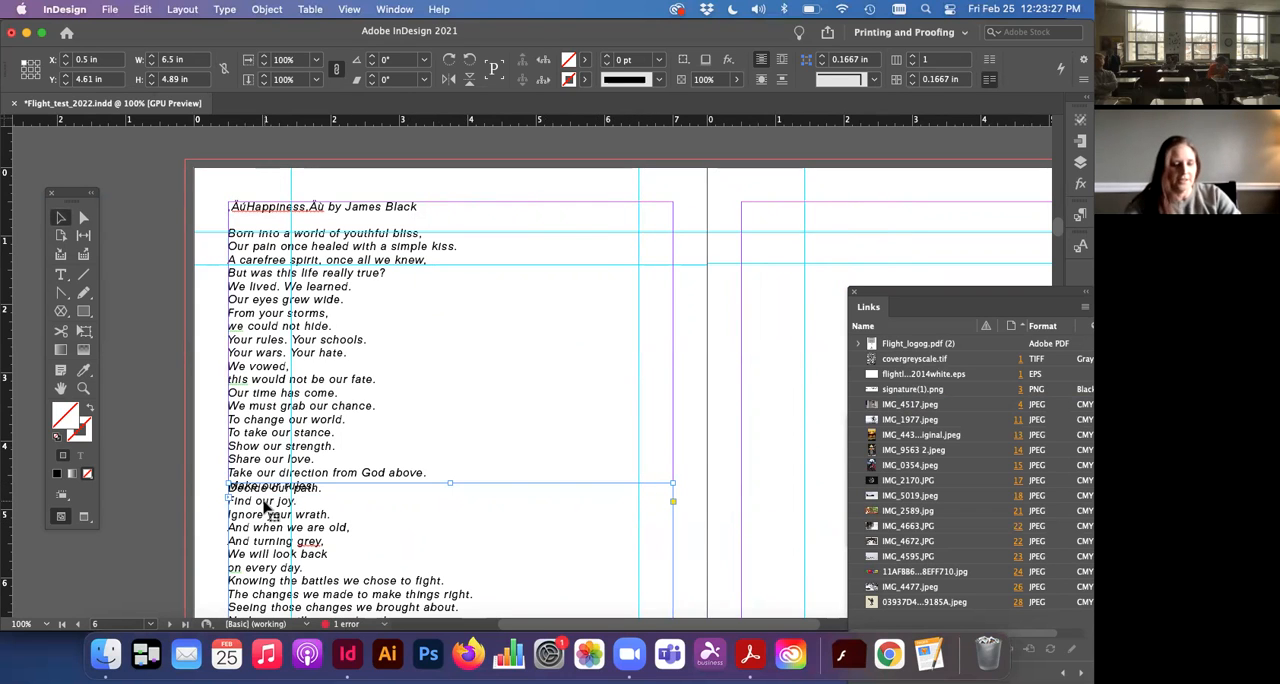
key(super+z)
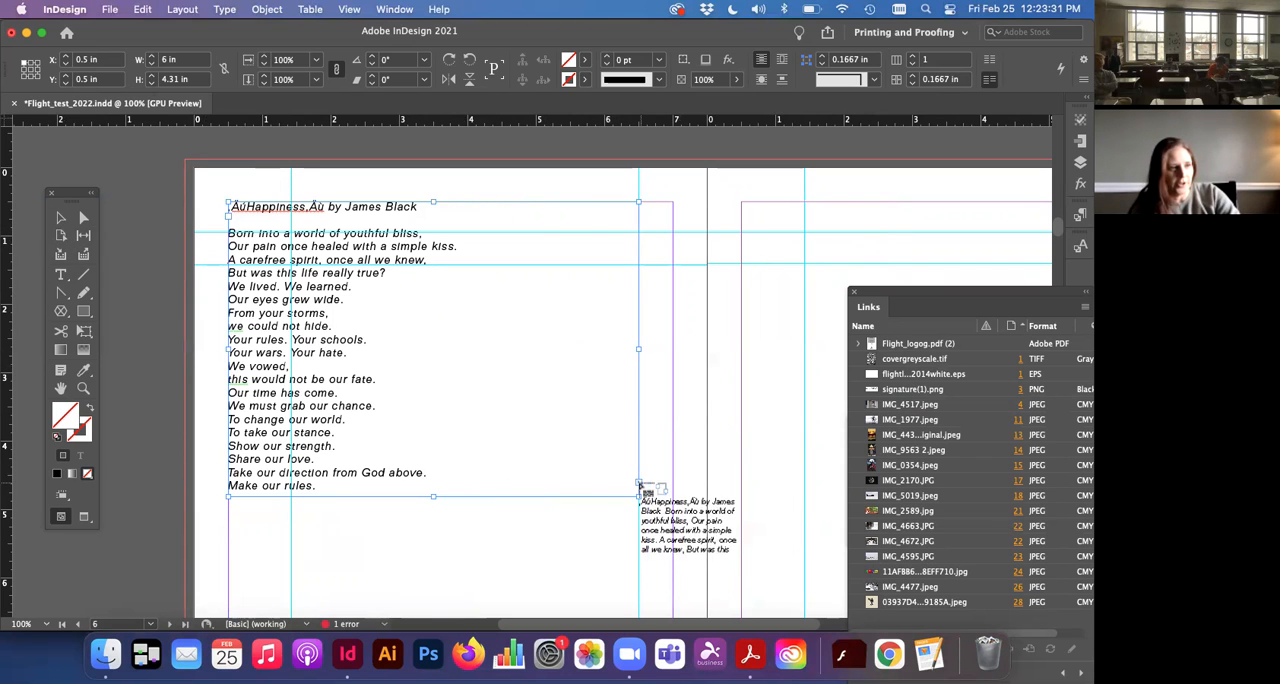
mouse_move(645, 242)
mouse_down()
mouse_move(803, 437)
mouse_move(823, 525)
mouse_up()
click(808, 430)
key(Delete)
key(super+z)
click(345, 493)
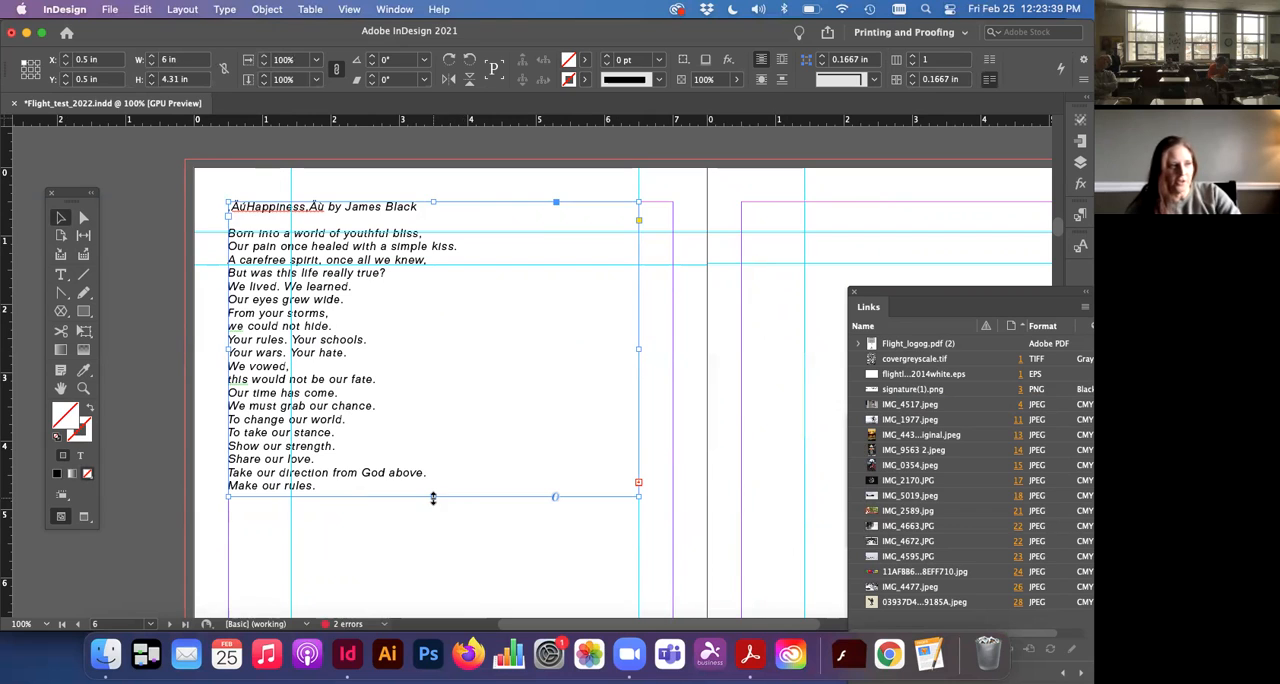
Step: Lengthen the poem's text frame on page 6 to a height of 7.41 in
drag(433, 497, 435, 585)
scroll(424, 540, down, 3)
drag(430, 447, 447, 568)
scroll(447, 568, down, 1)
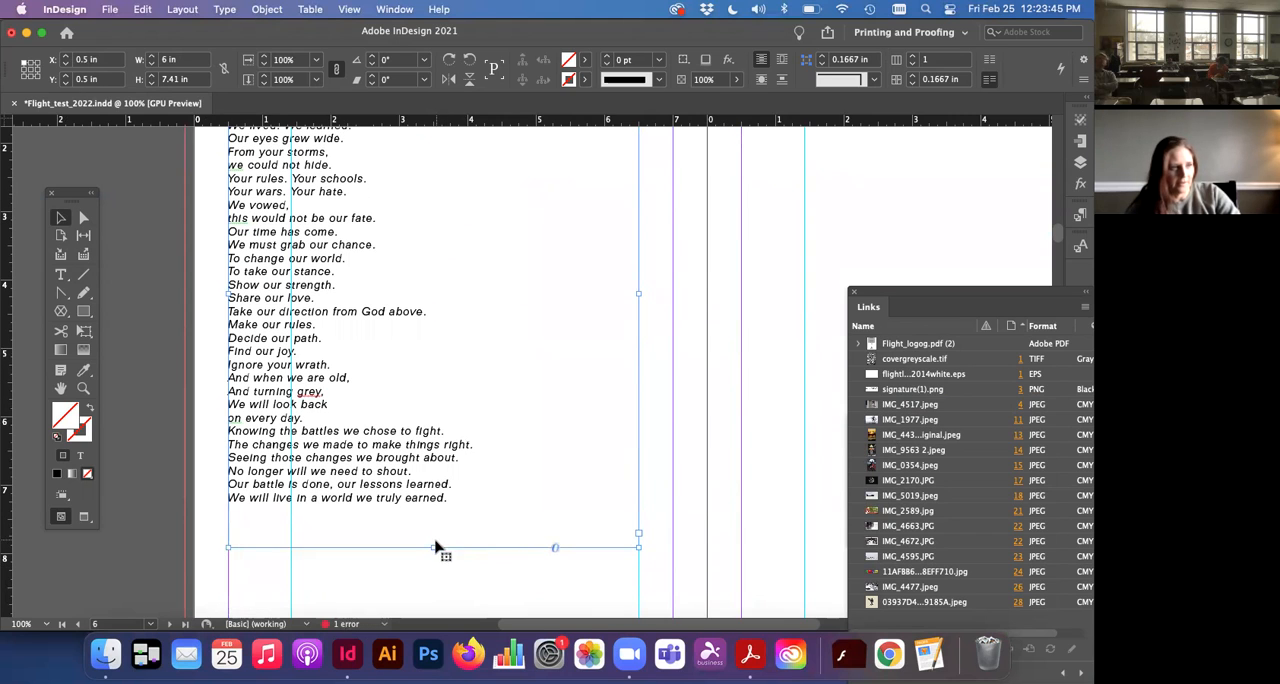
scroll(434, 547, down, 1)
scroll(434, 550, up, 3)
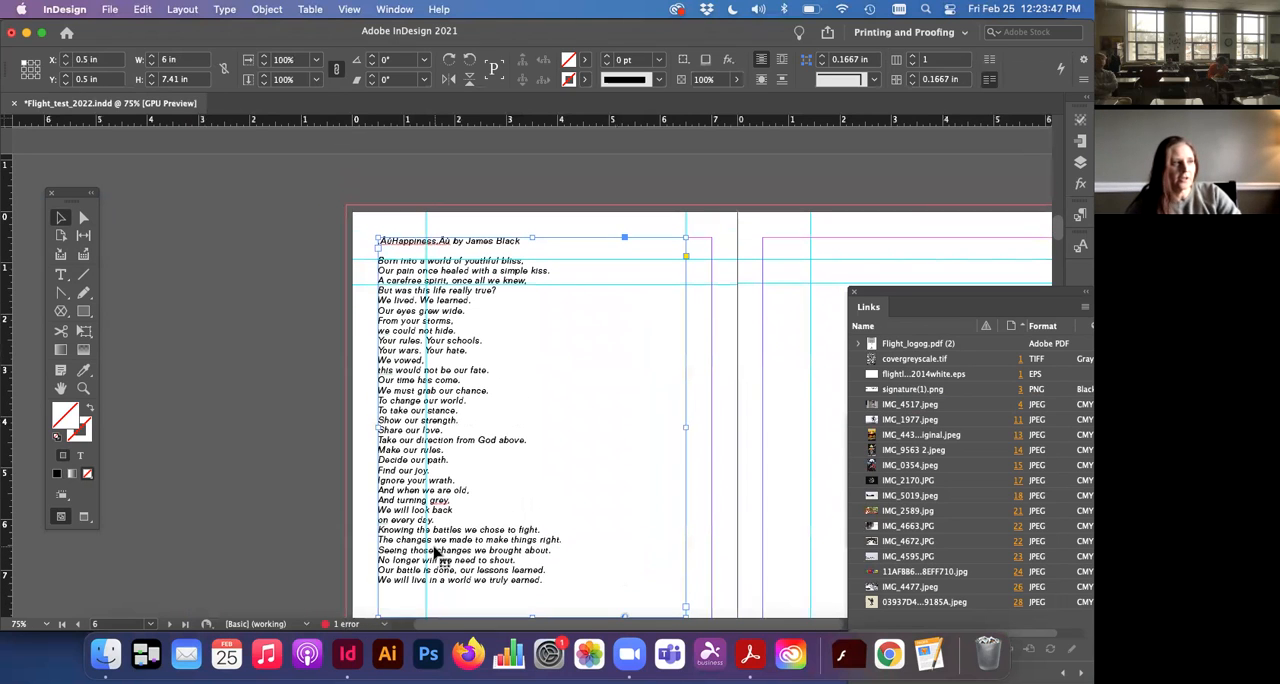
Step: Switch the spread to preview mode and deselect the poem's text frame
key(w)
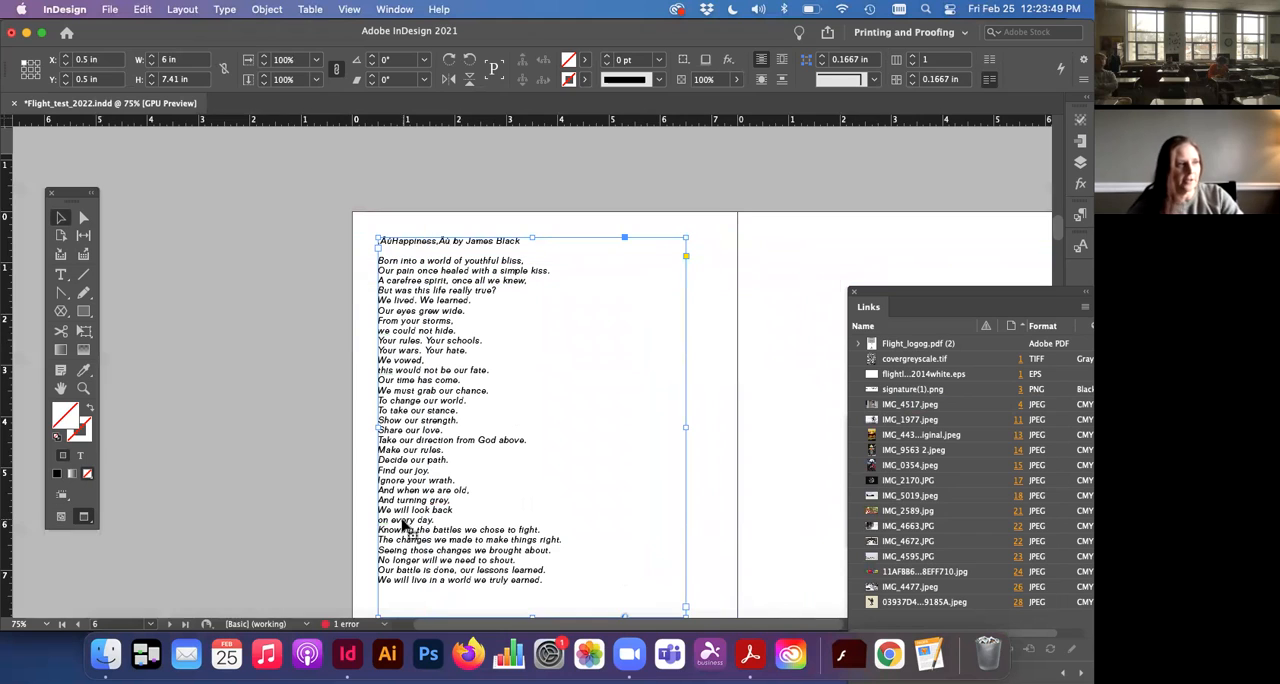
click(277, 463)
scroll(280, 466, right, 2)
Step: Delete the stray characters before the word "Happiness" in the poem's title line
click(313, 226)
double_click(313, 226)
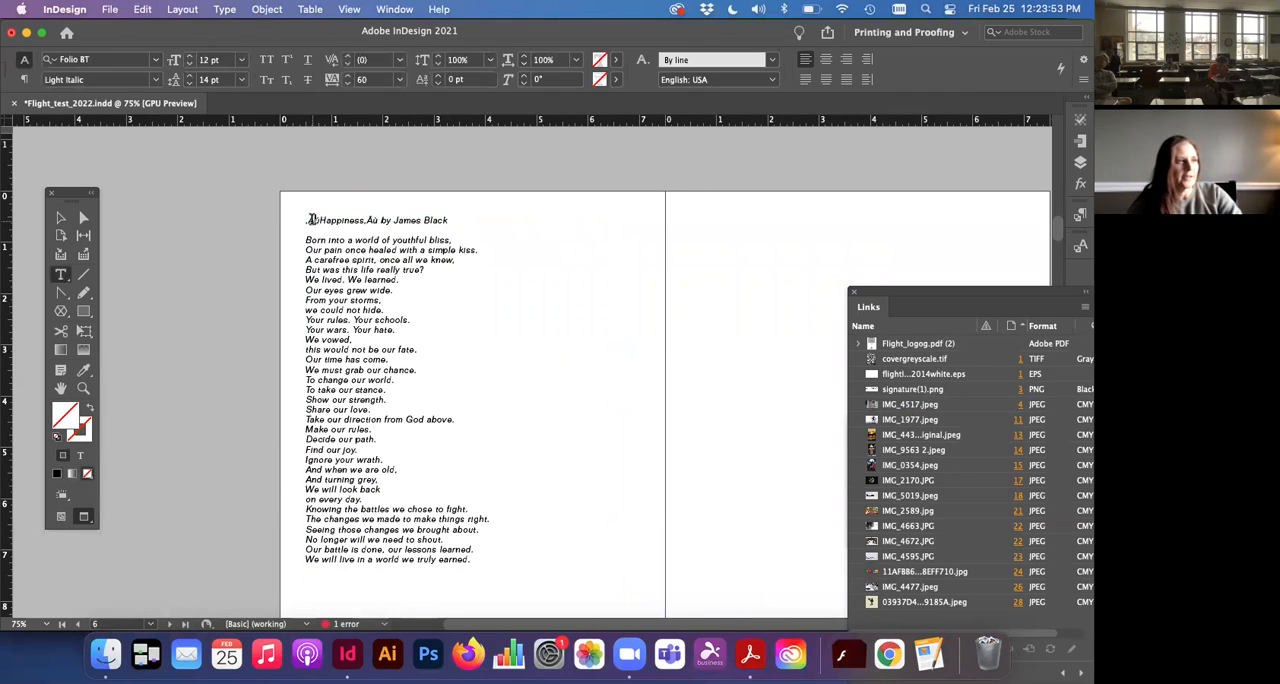
triple_click(312, 220)
click(318, 218)
click(325, 219)
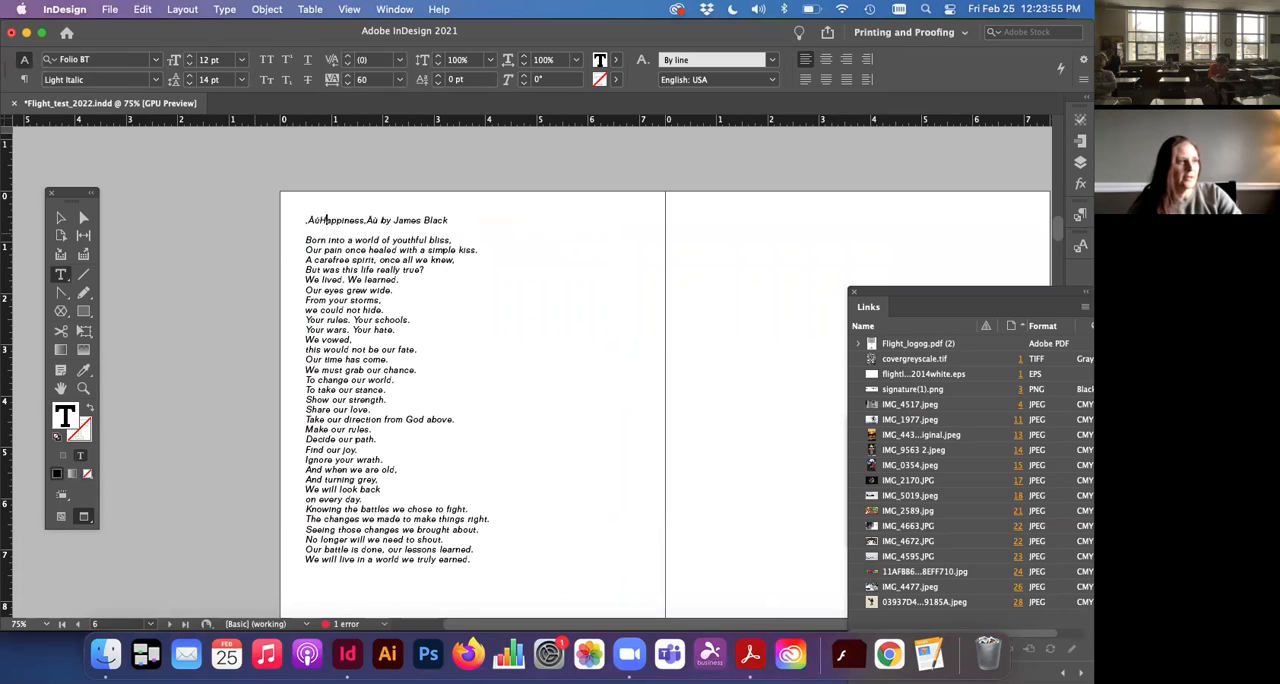
key(BackSpace)
key(BackSpace)
key(BackSpace)
Step: Delete the stray characters after the word "Happiness" in the poem's title line
click(362, 220)
key(BackSpace)
key(BackSpace)
key(BackSpace)
key(BackSpace)
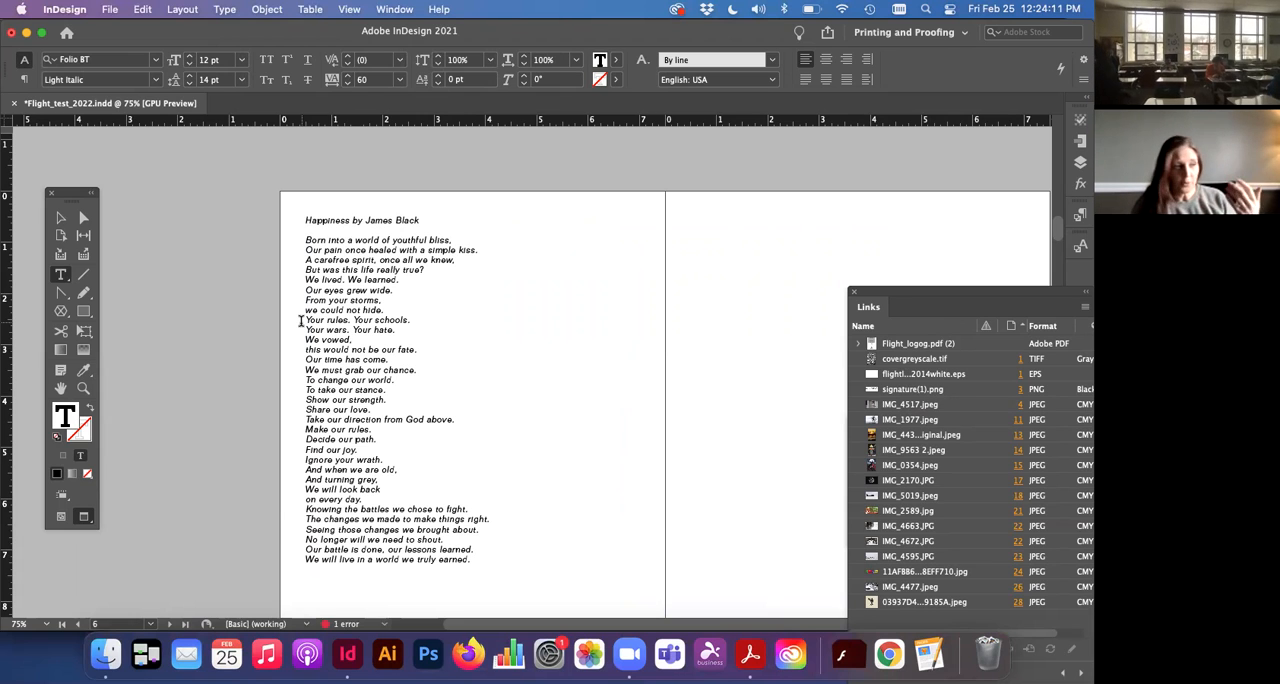
Step: With the Type tool, select a block of poem lines, and then only the line "We must grab our chance."
click(58, 278)
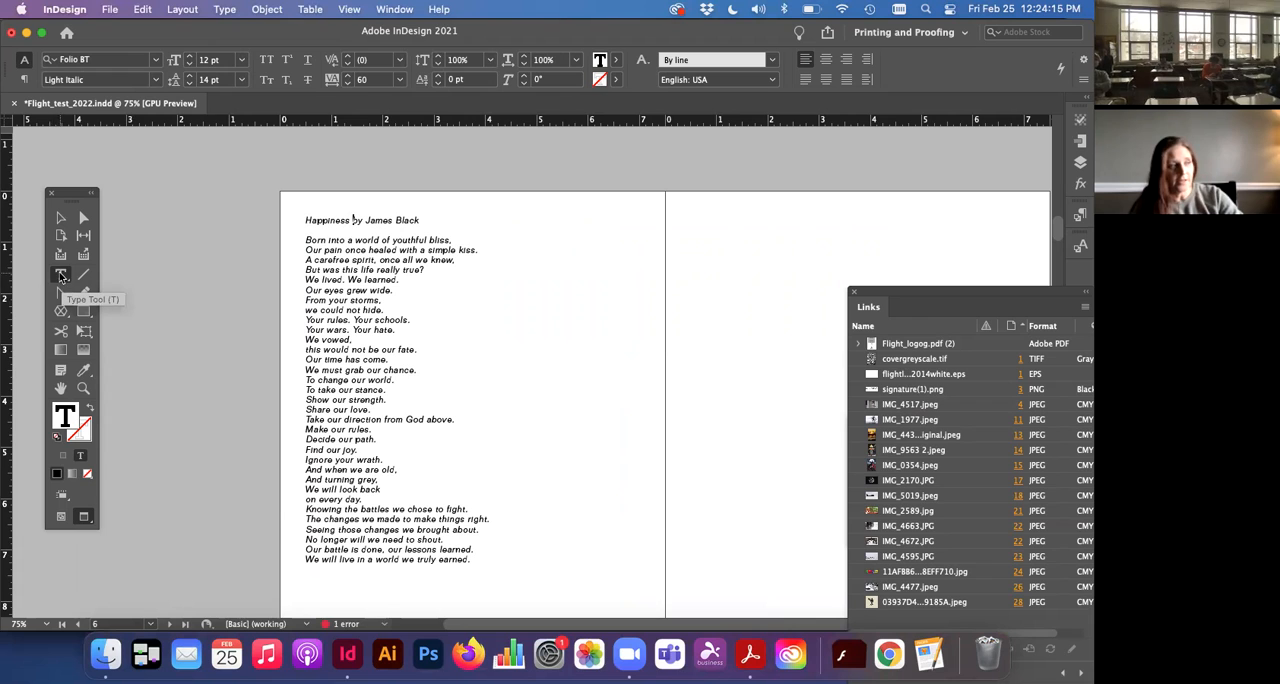
drag(320, 274, 377, 480)
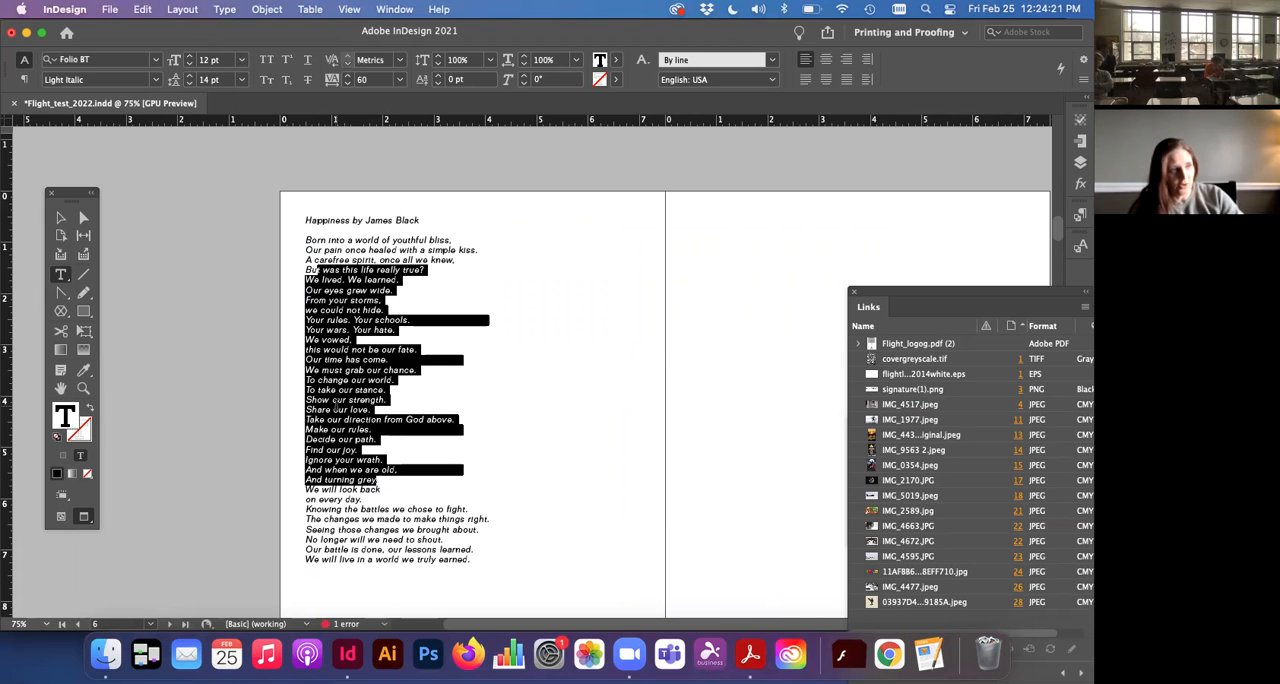
click(324, 371)
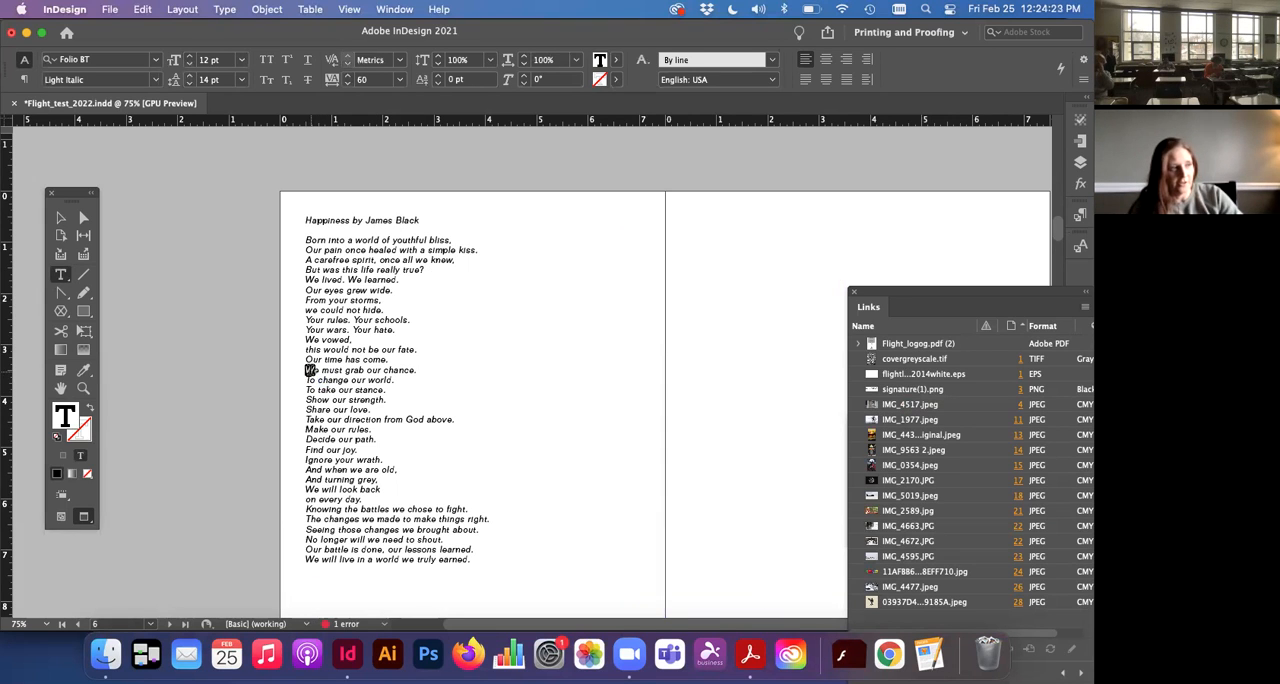
triple_click(312, 371)
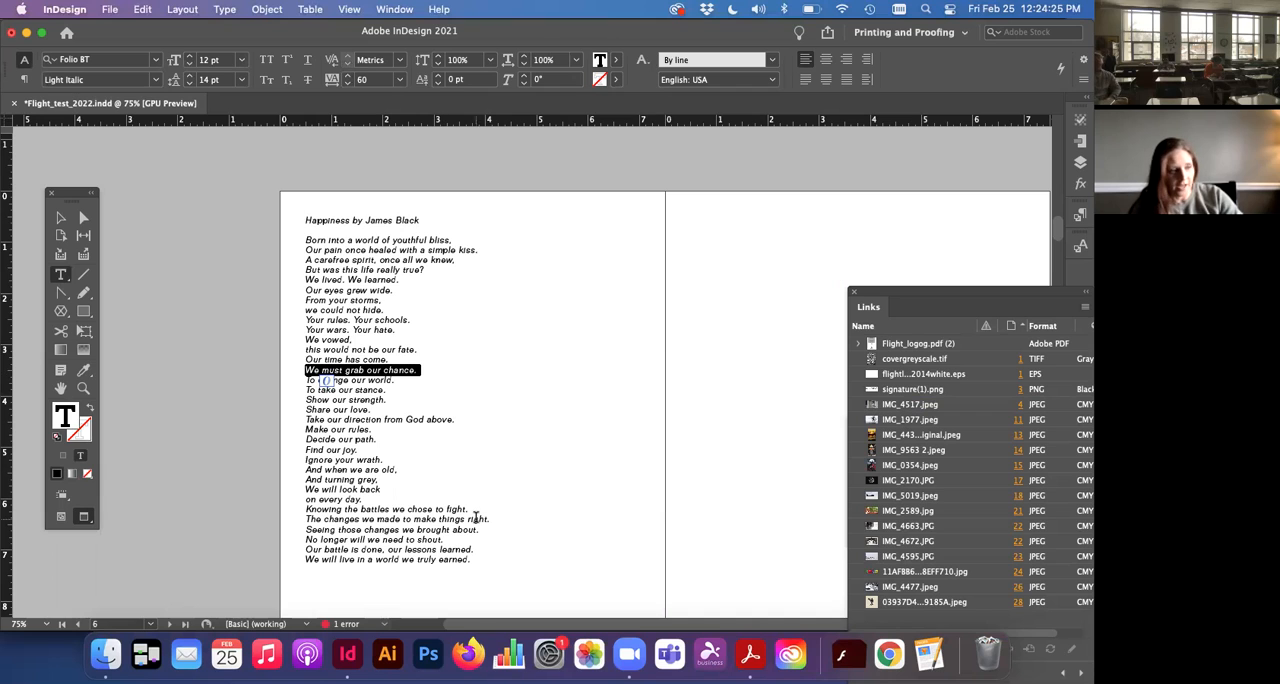
Step: Select the whole poem including its title and set its font to Helvetica Light
drag(478, 558, 298, 218)
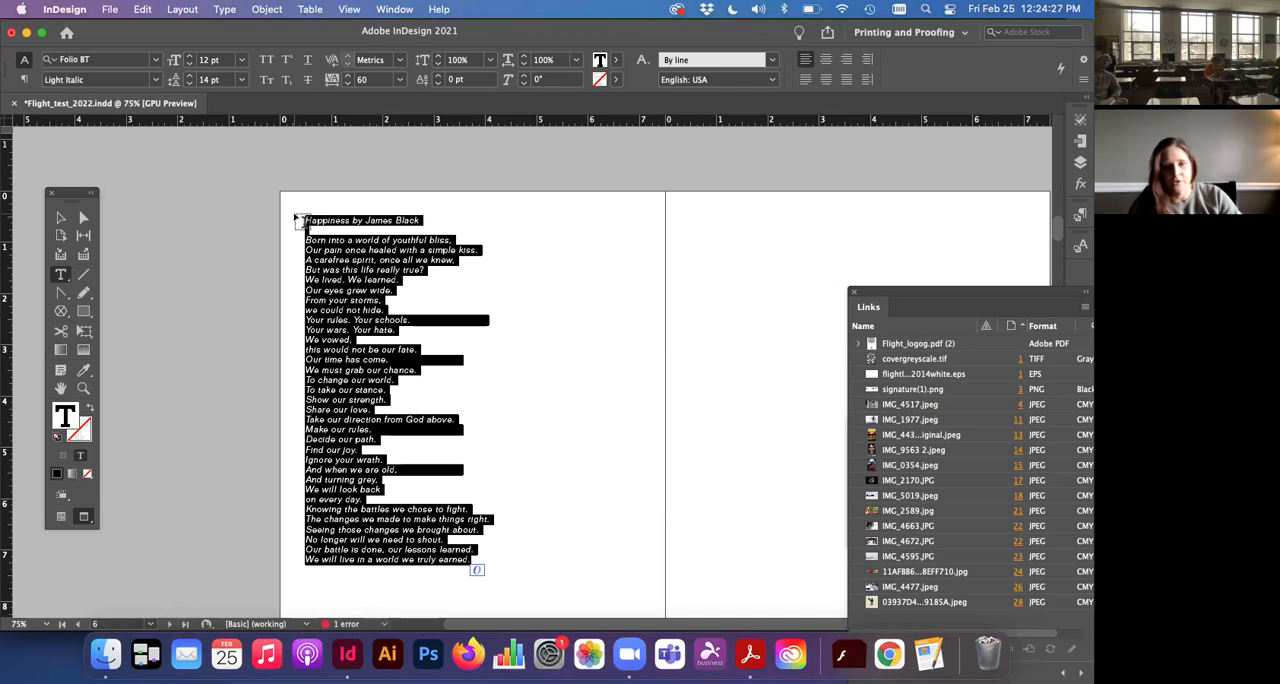
click(155, 62)
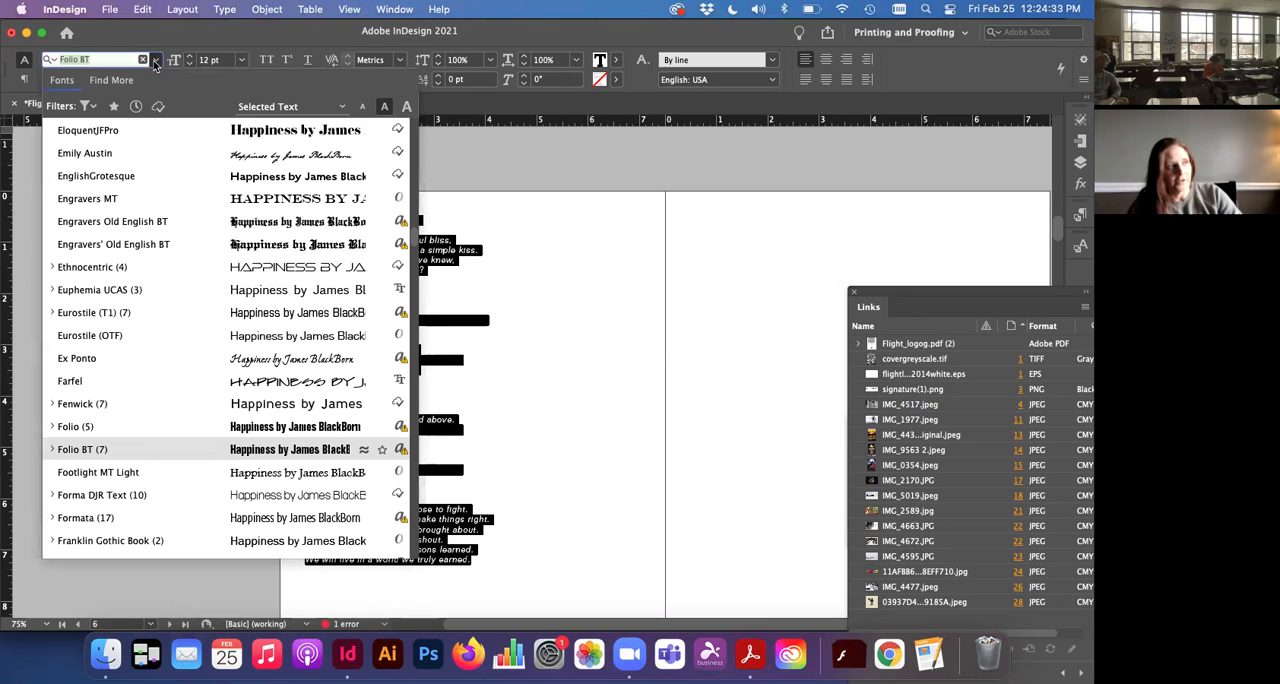
scroll(241, 385, down, 4)
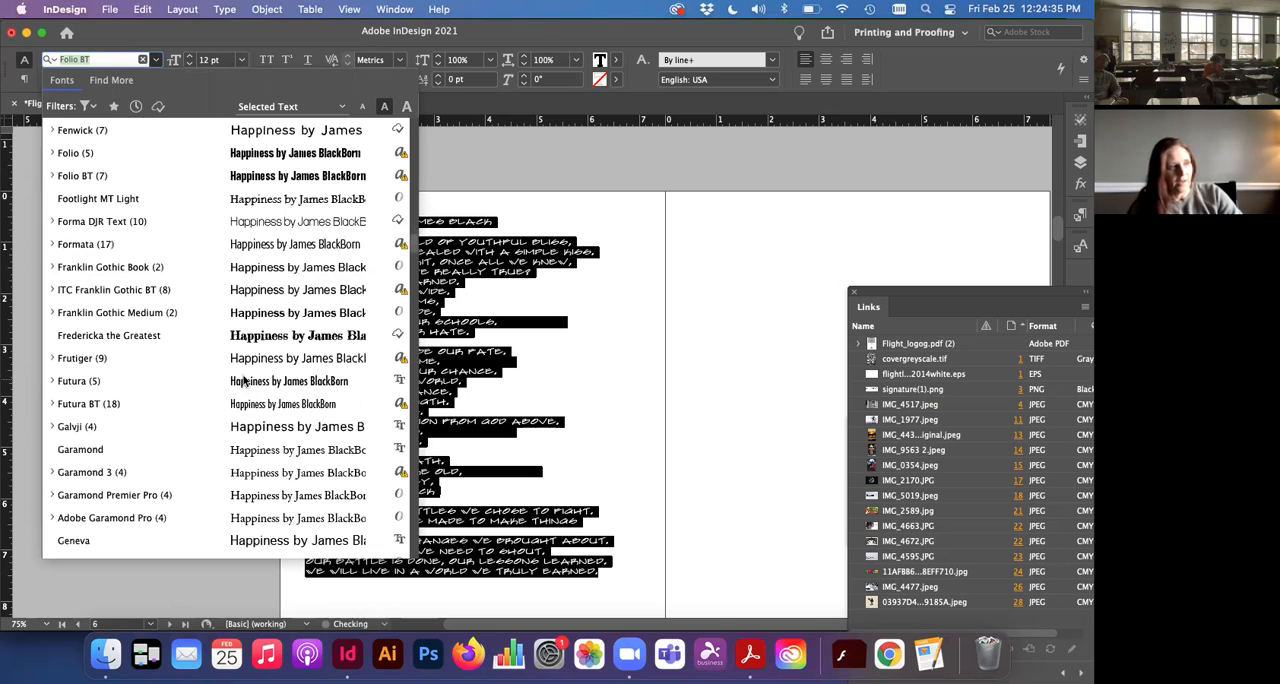
scroll(308, 362, down, 1)
scroll(300, 358, down, 10)
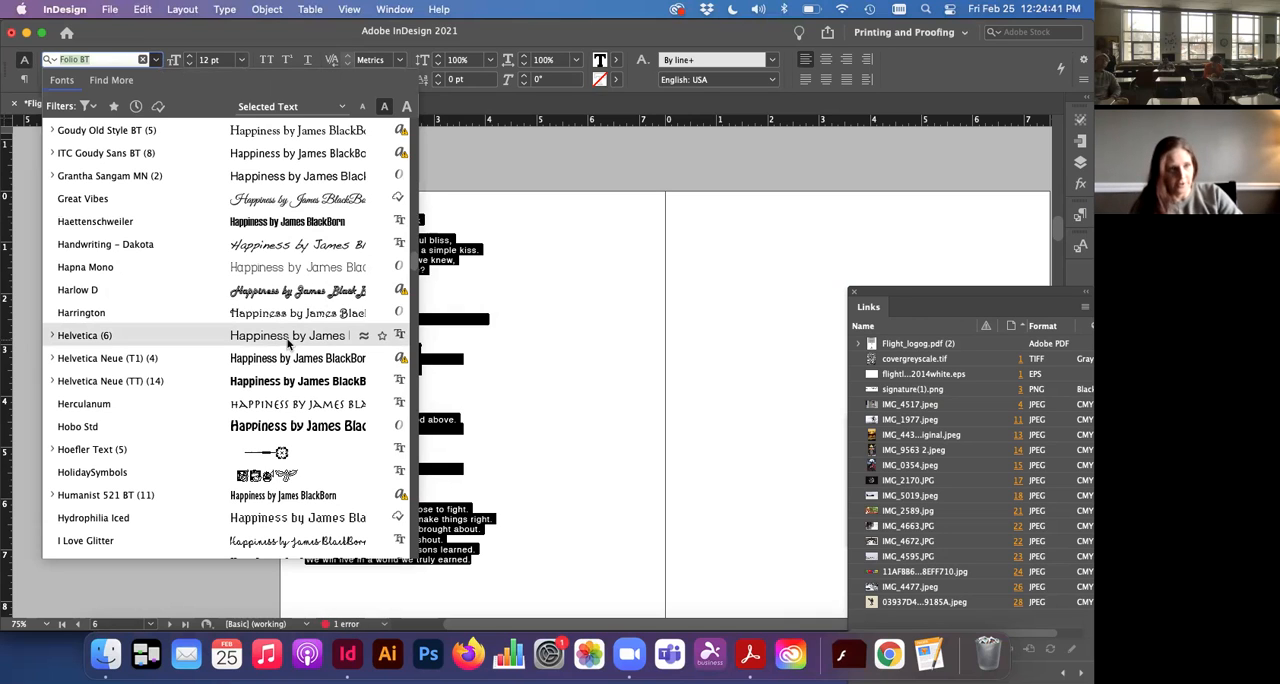
click(288, 342)
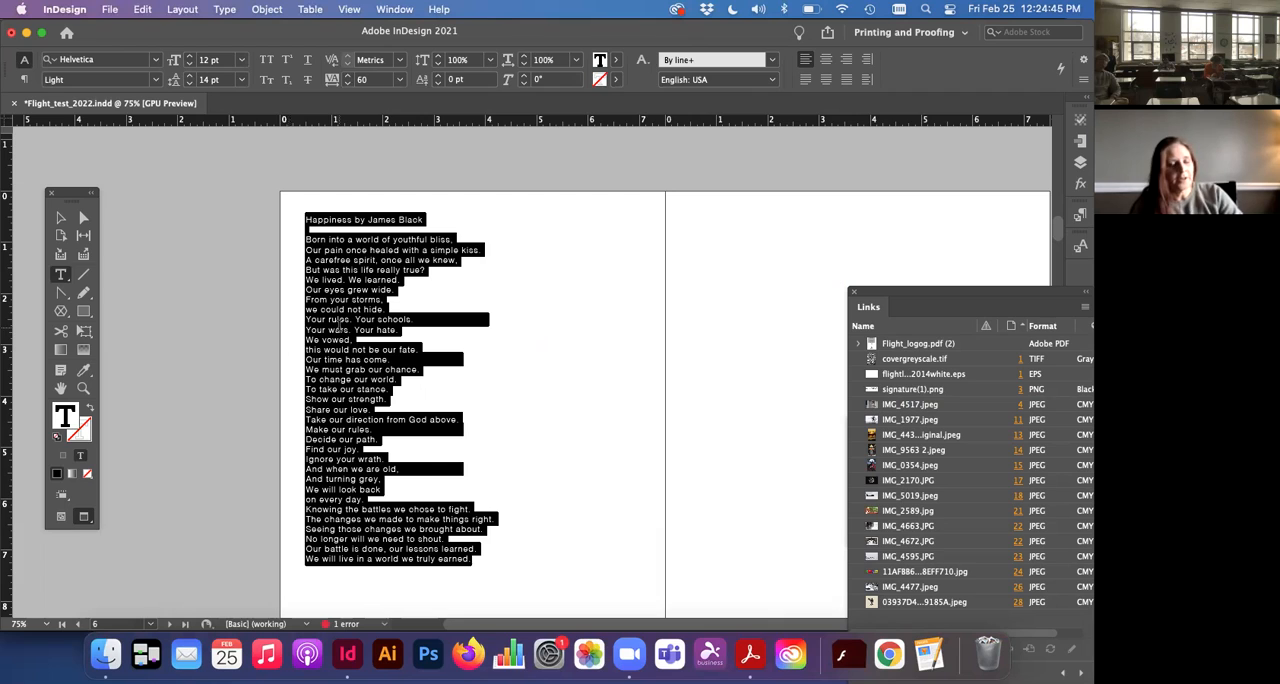
Step: Set the poem's font size to 16 pt and its leading to 19 pt
click(189, 59)
click(189, 59)
click(189, 59)
click(189, 59)
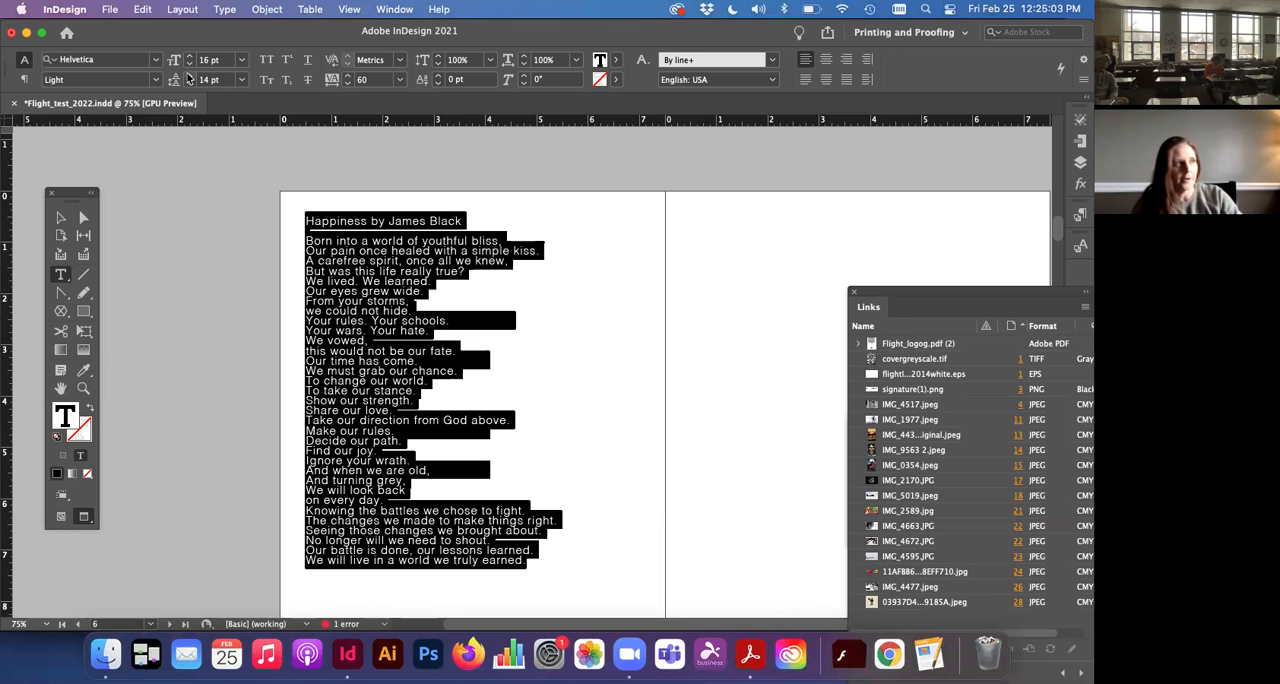
click(188, 77)
click(188, 77)
click(188, 77)
click(188, 77)
click(188, 77)
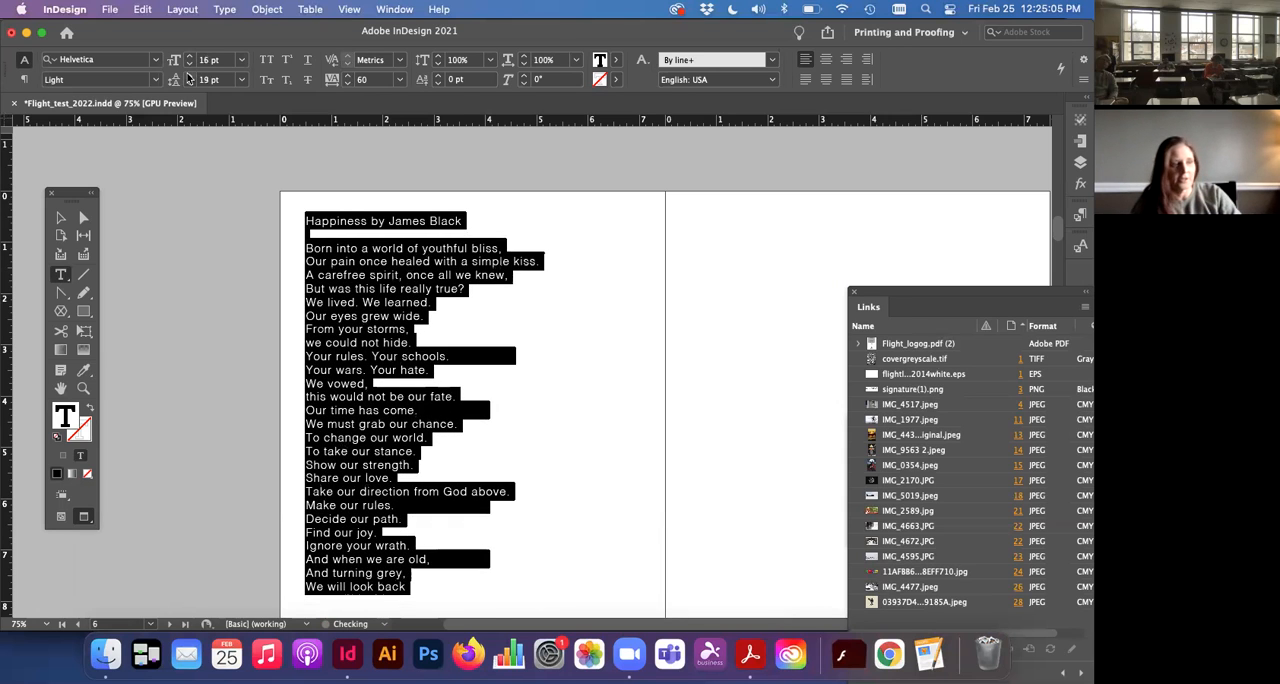
click(188, 77)
Step: Try a leading of 4 pt on the poem, then reselect all its text and set the leading to 19 pt
click(188, 84)
click(189, 84)
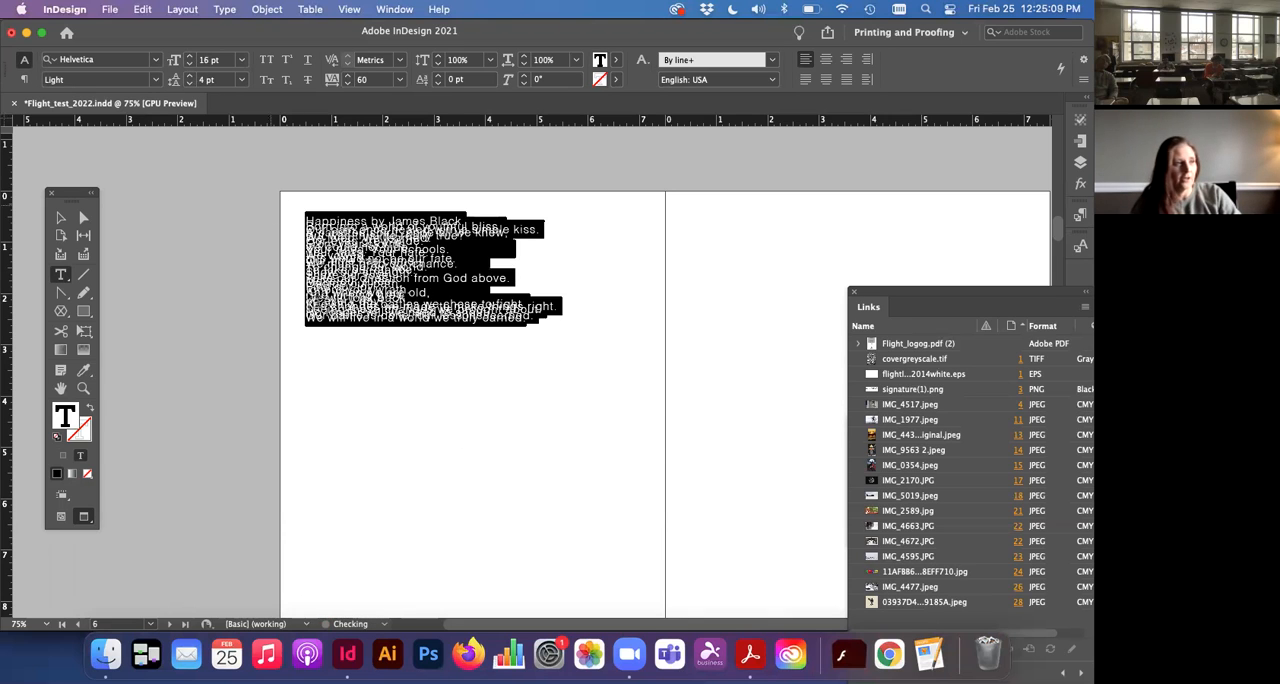
click(375, 299)
key(super+a)
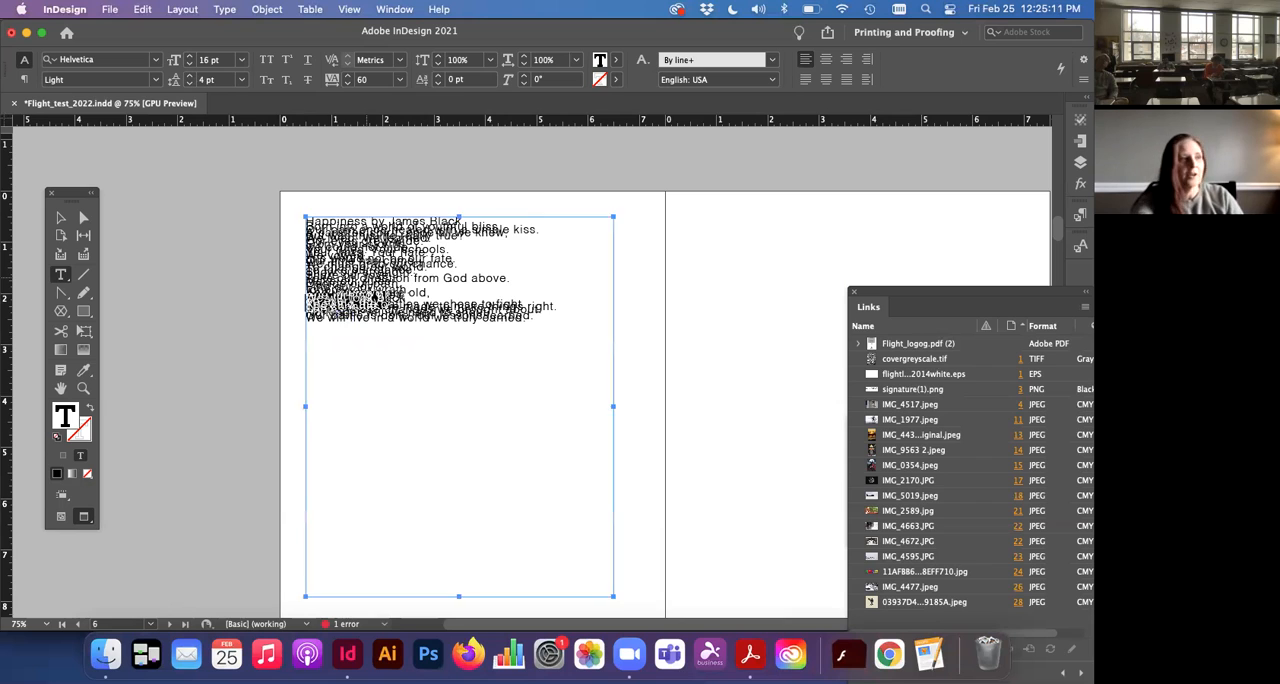
click(189, 76)
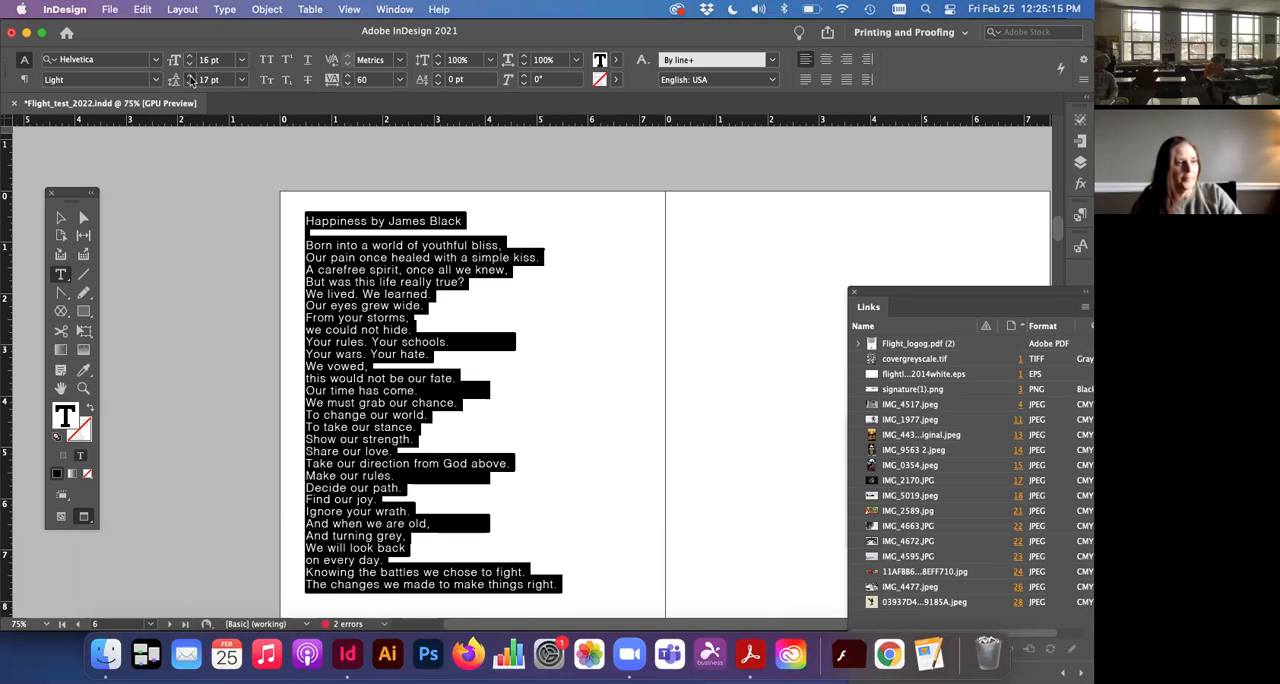
click(189, 77)
click(189, 77)
click(375, 370)
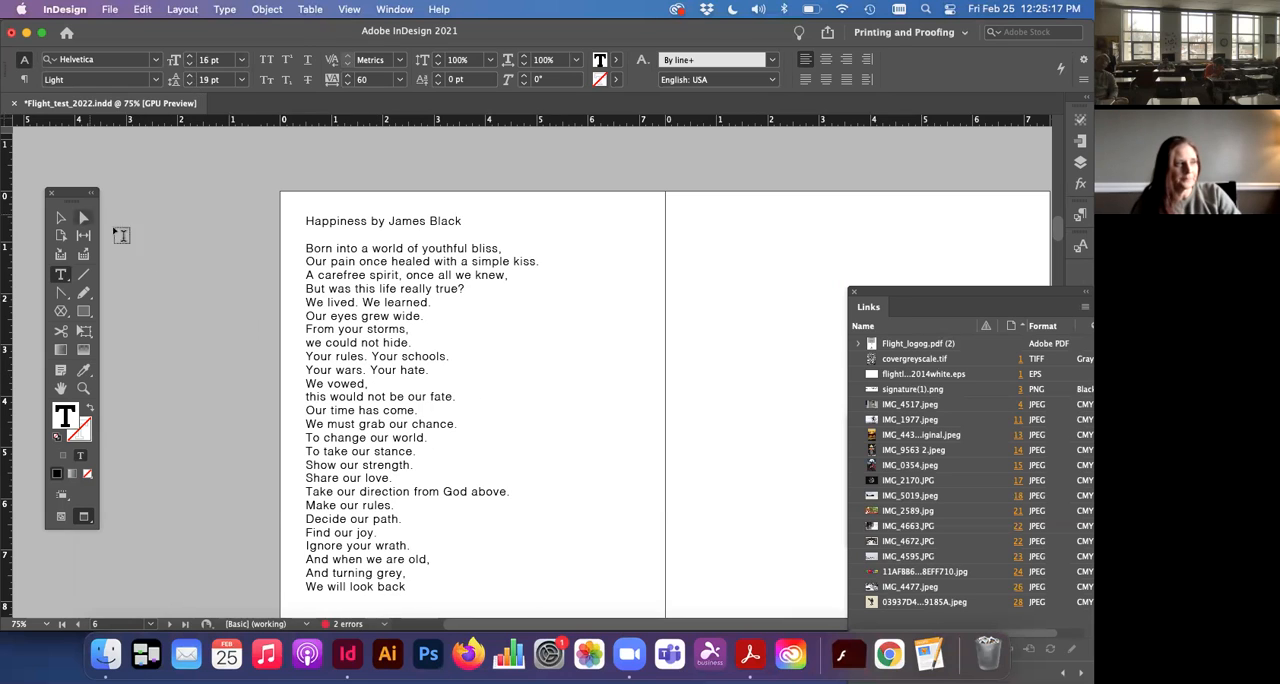
Step: Lengthen the poem's text frame on page 6 to a height of 9.07 in
click(60, 217)
scroll(405, 462, down, 2)
drag(459, 507, 466, 591)
Step: Flow the overset poem text into a linked frame about 4 × 4 in near the upper-left of page 7, and deselect it
click(614, 582)
scroll(530, 344, right, 5)
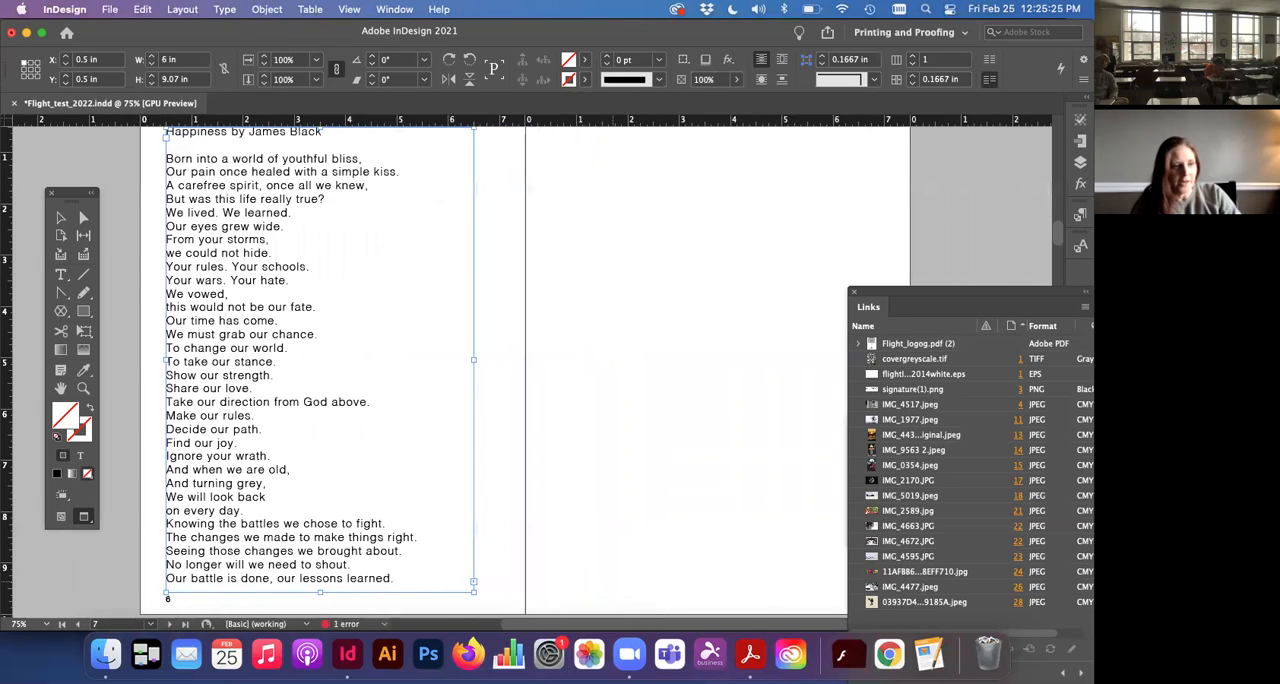
scroll(530, 344, up, 3)
drag(509, 238, 714, 445)
click(257, 427)
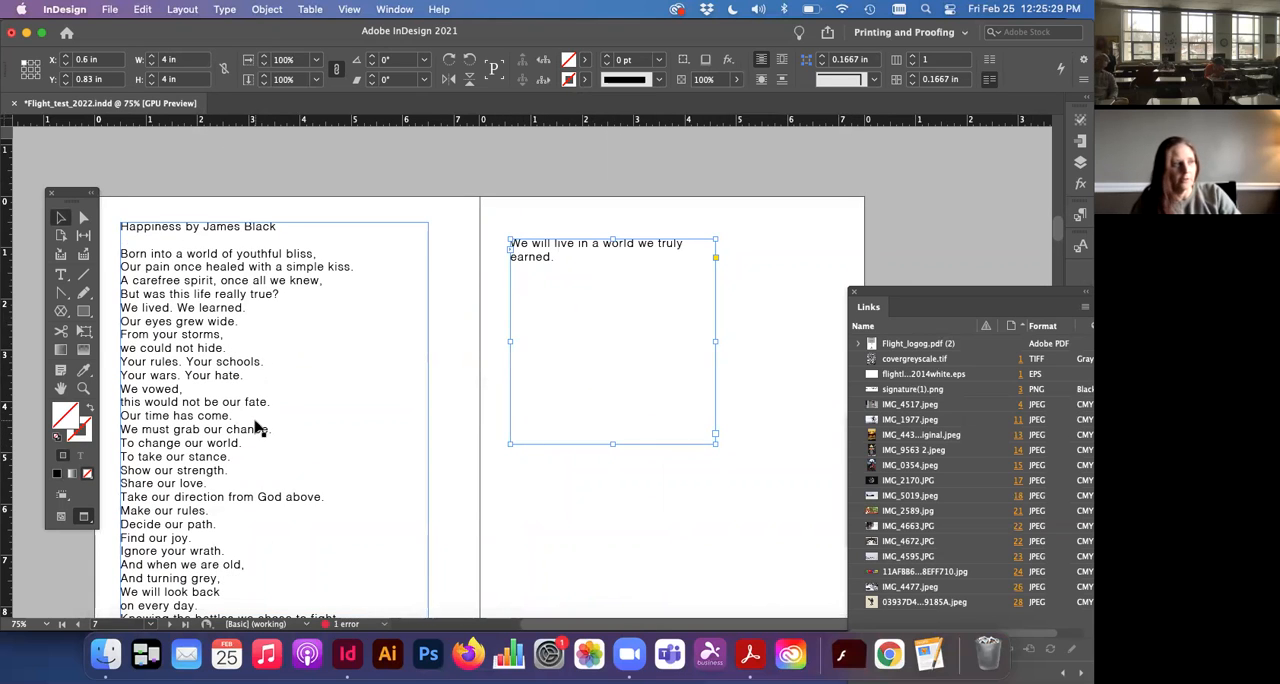
scroll(254, 428, down, 2)
scroll(254, 428, down, 1)
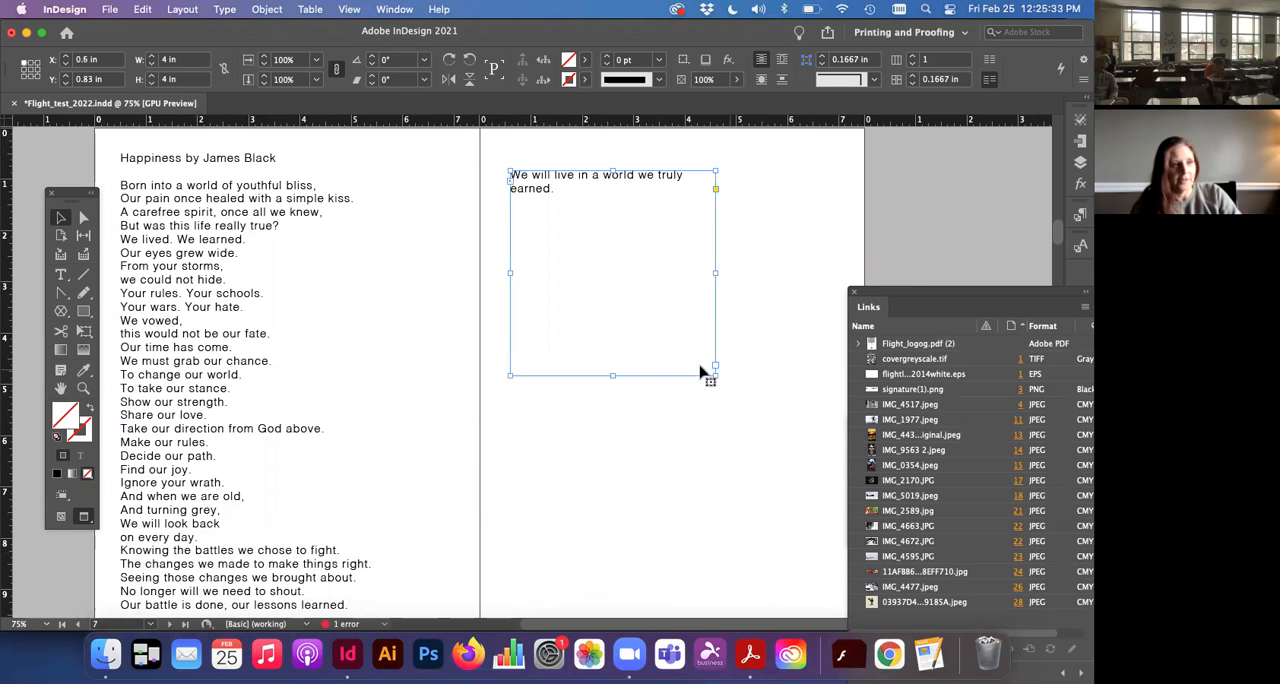
click(563, 443)
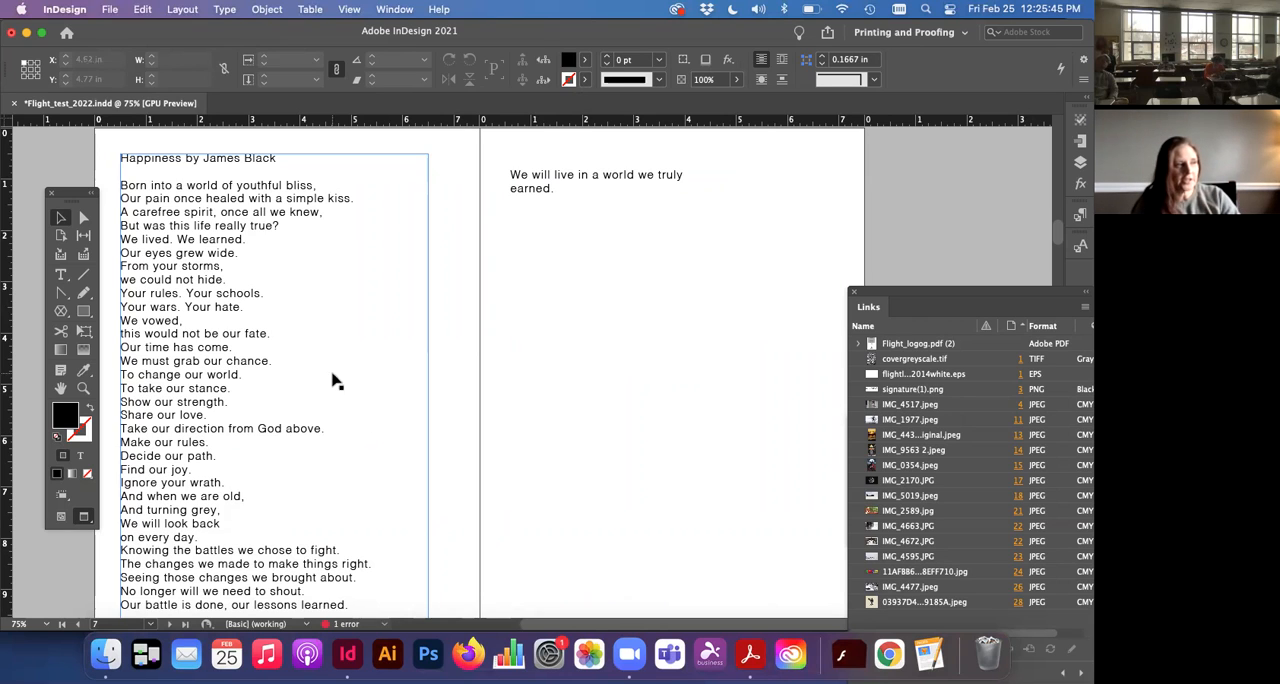
Step: Select the poem line "From your storms," on page 6 and show the colour swatches over page 7
click(61, 275)
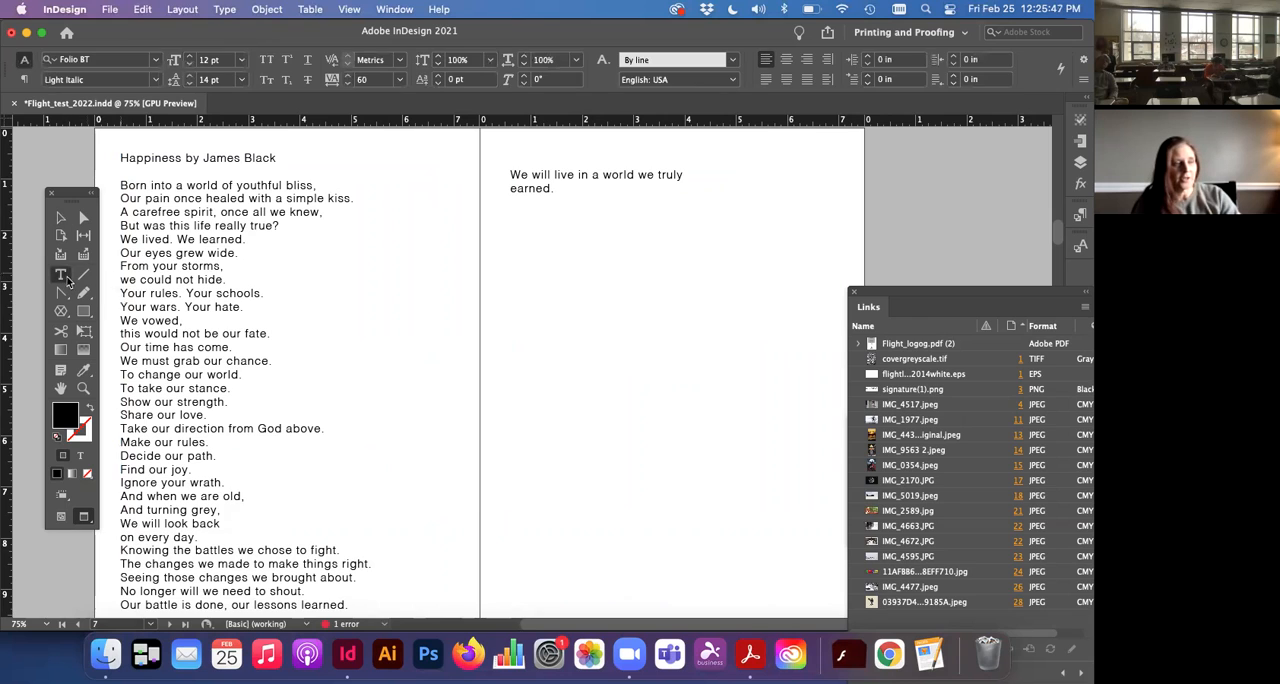
drag(223, 267, 119, 263)
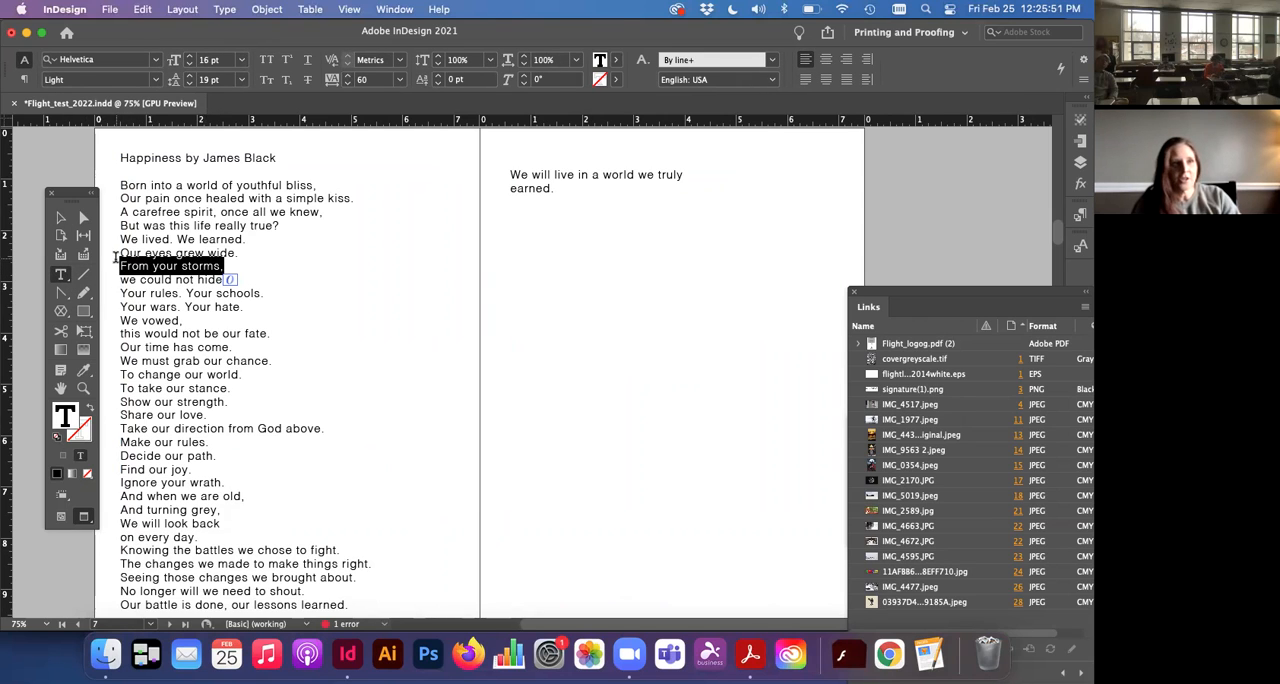
click(394, 9)
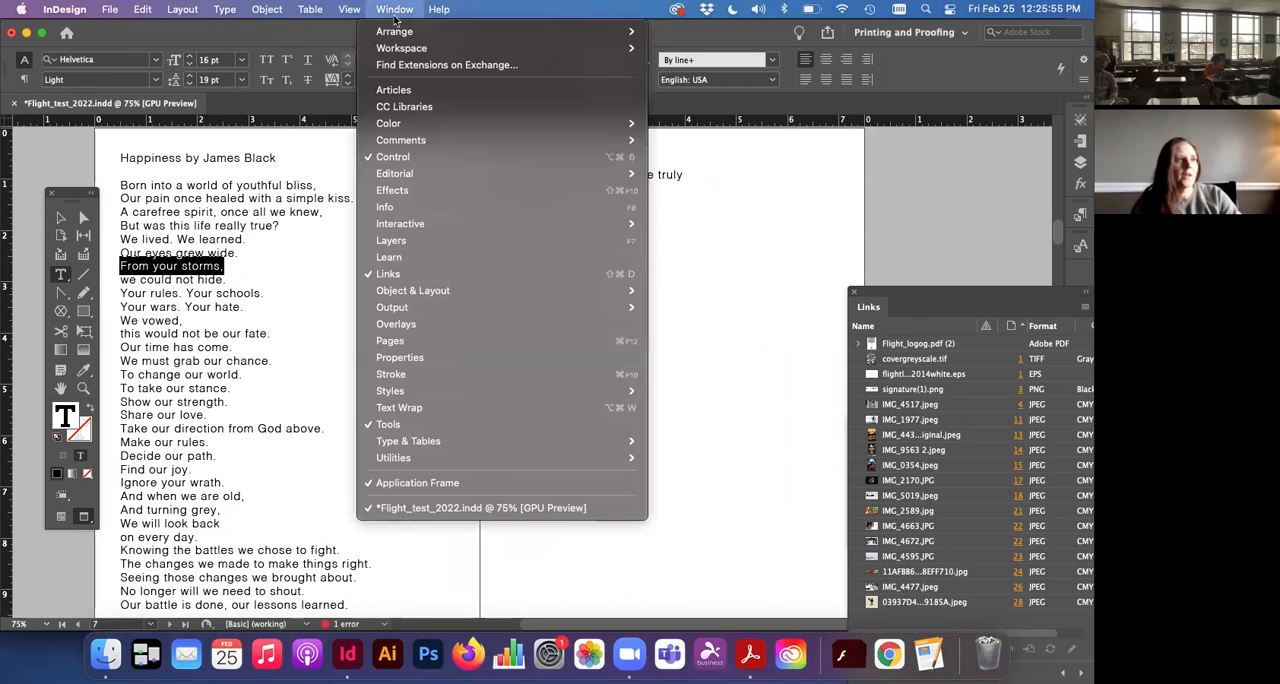
mouse_move(400, 126)
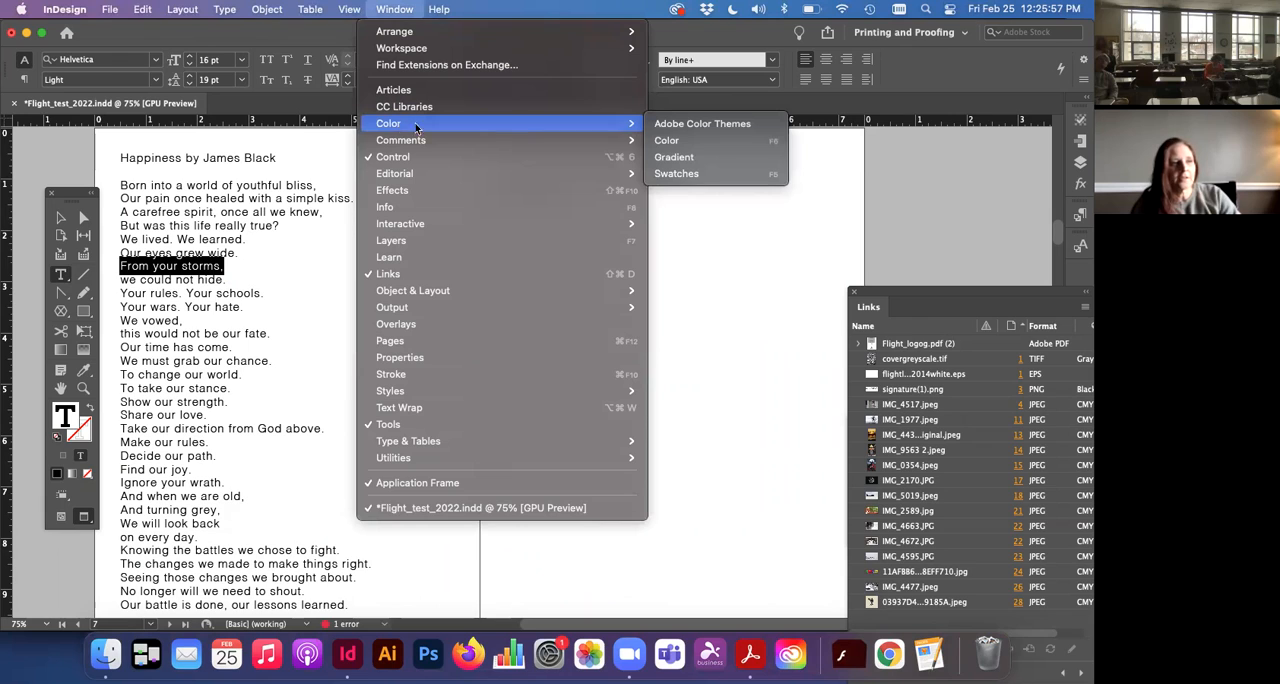
click(680, 174)
scroll(684, 178, right, 1)
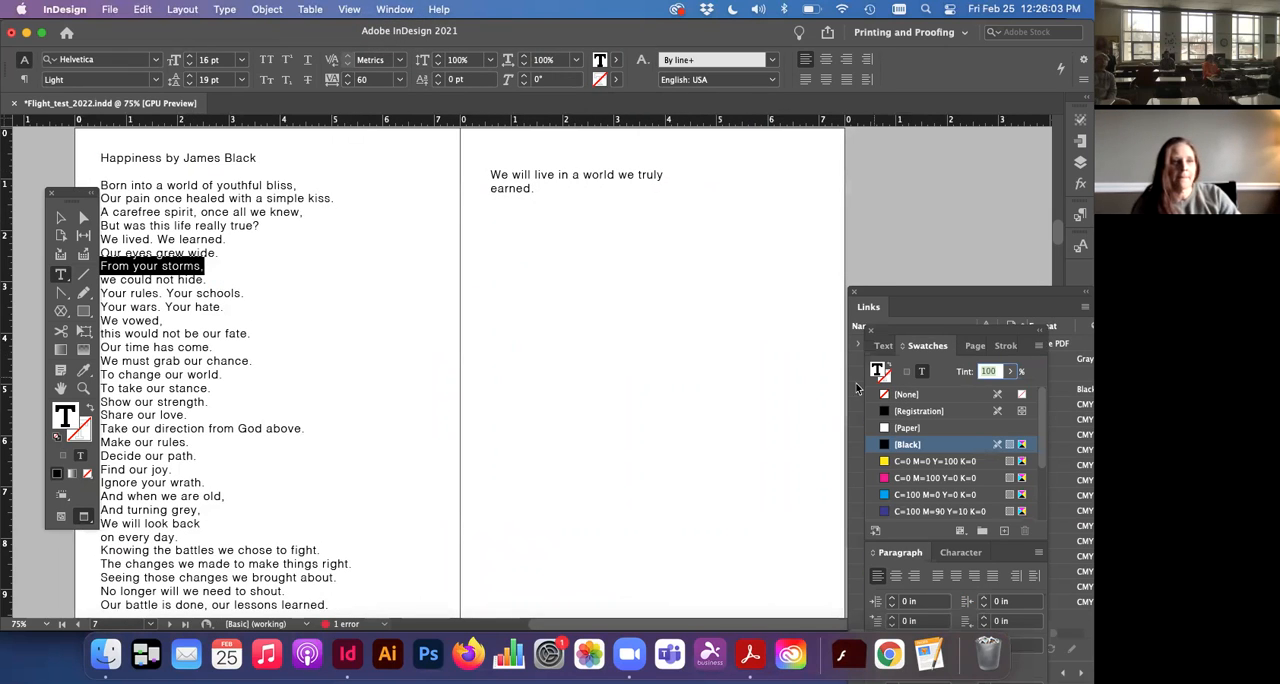
drag(912, 346, 780, 200)
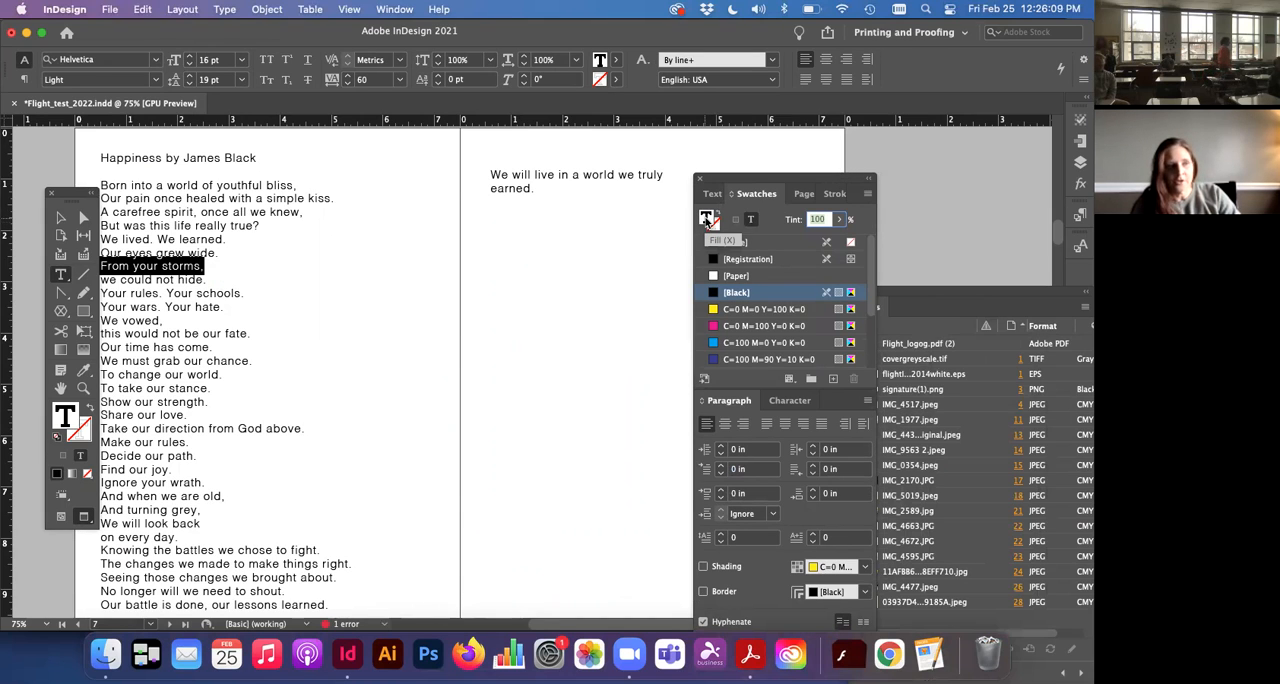
Step: Try cyan and the C=100 M=90 Y=10 K=0 blue swatch on the line "From your storms," and deselect it
scroll(730, 305, down, 3)
click(737, 294)
click(737, 310)
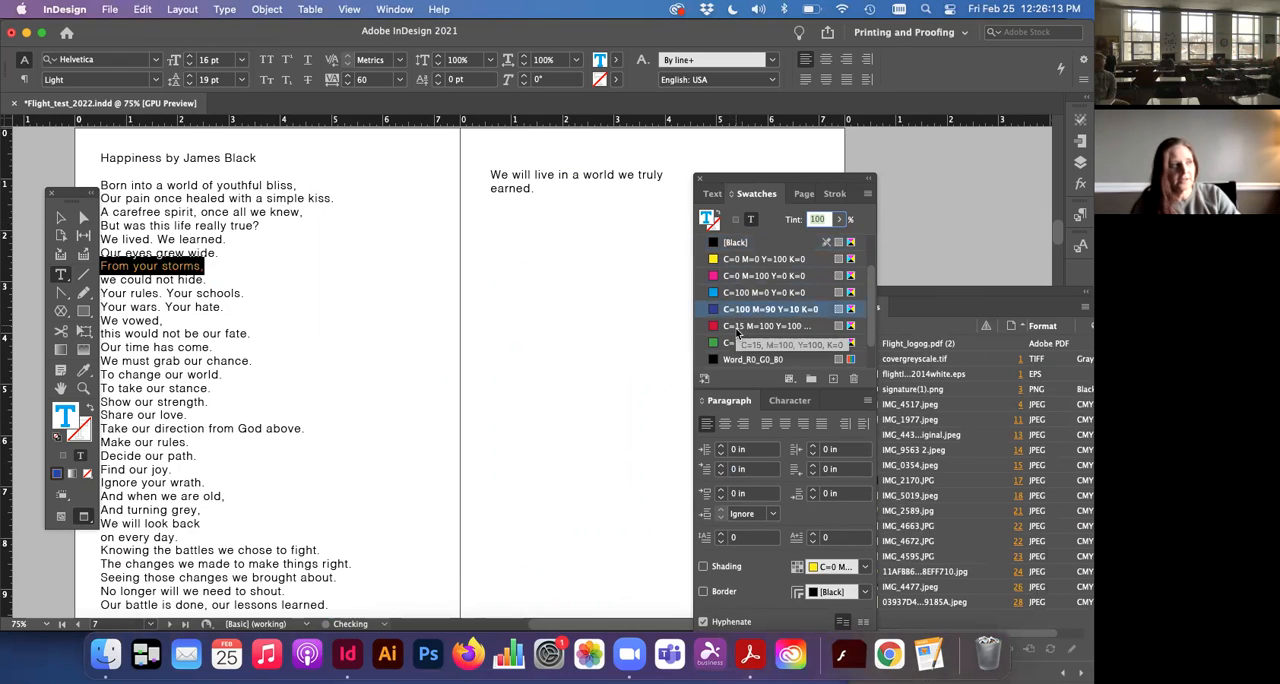
scroll(215, 290, left, 1)
click(180, 279)
Step: Reselect the line "From your storms," and add a CMYK process swatch with C=25 M=44 Y=67 K=42 for it
drag(209, 267, 104, 266)
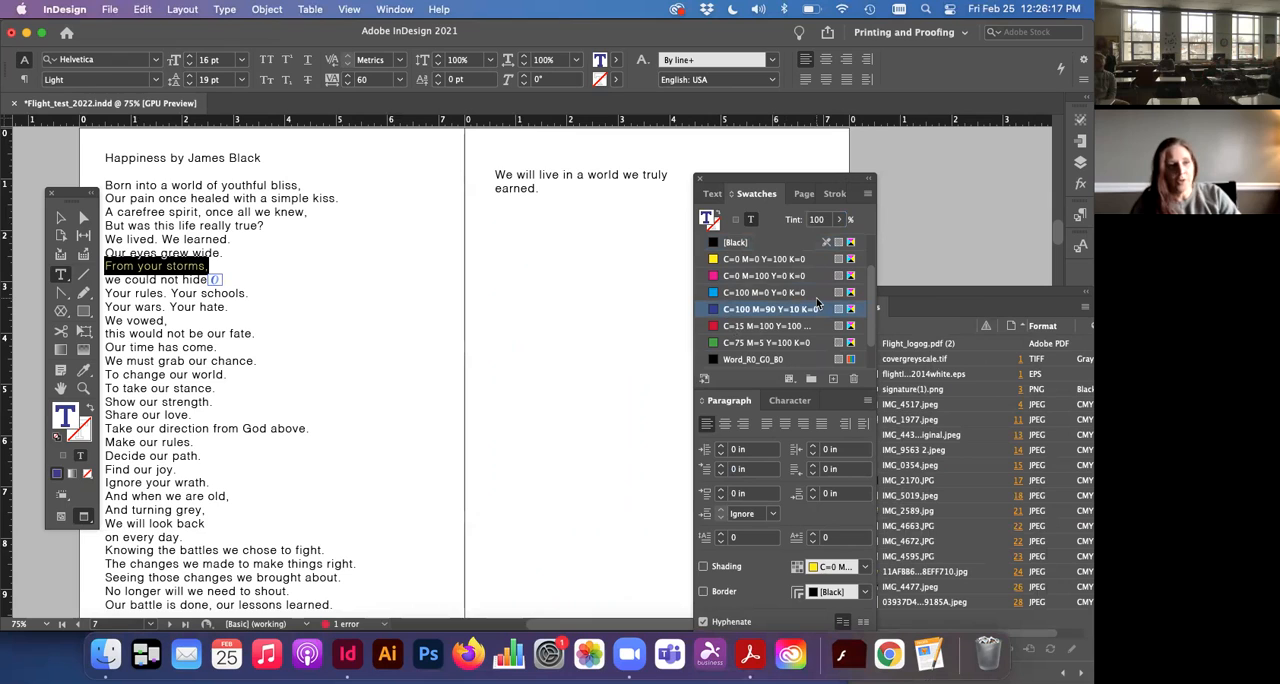
click(868, 195)
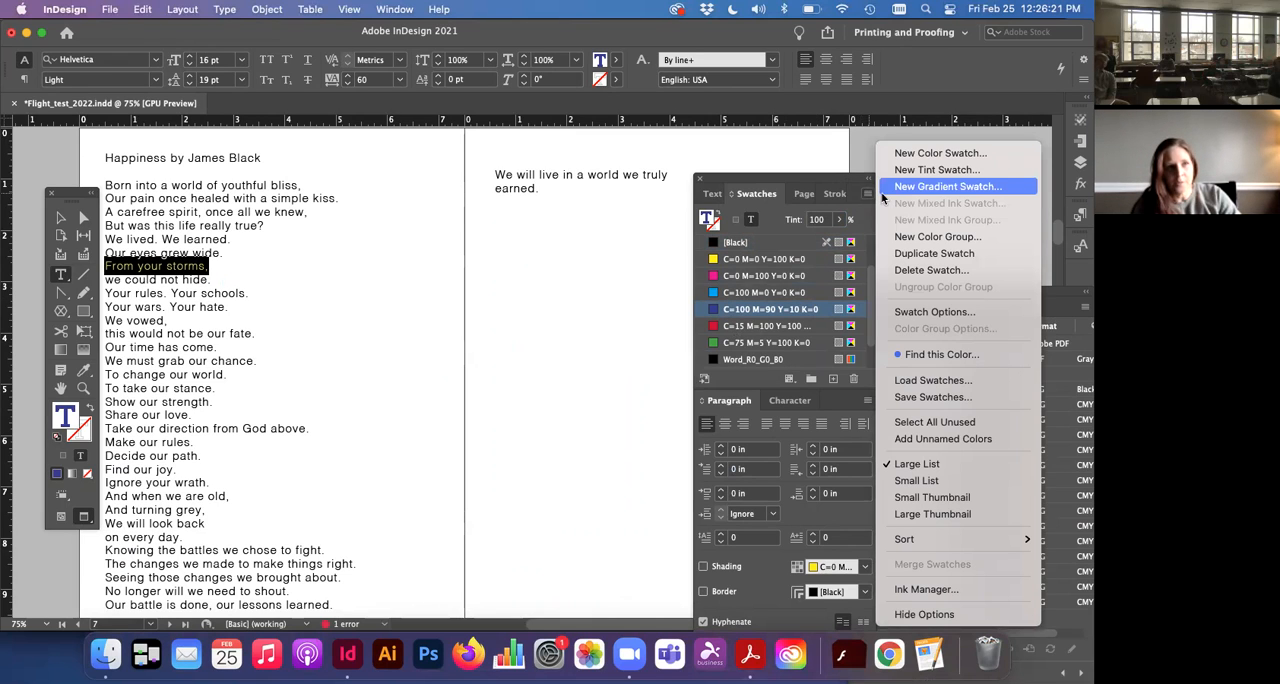
click(900, 155)
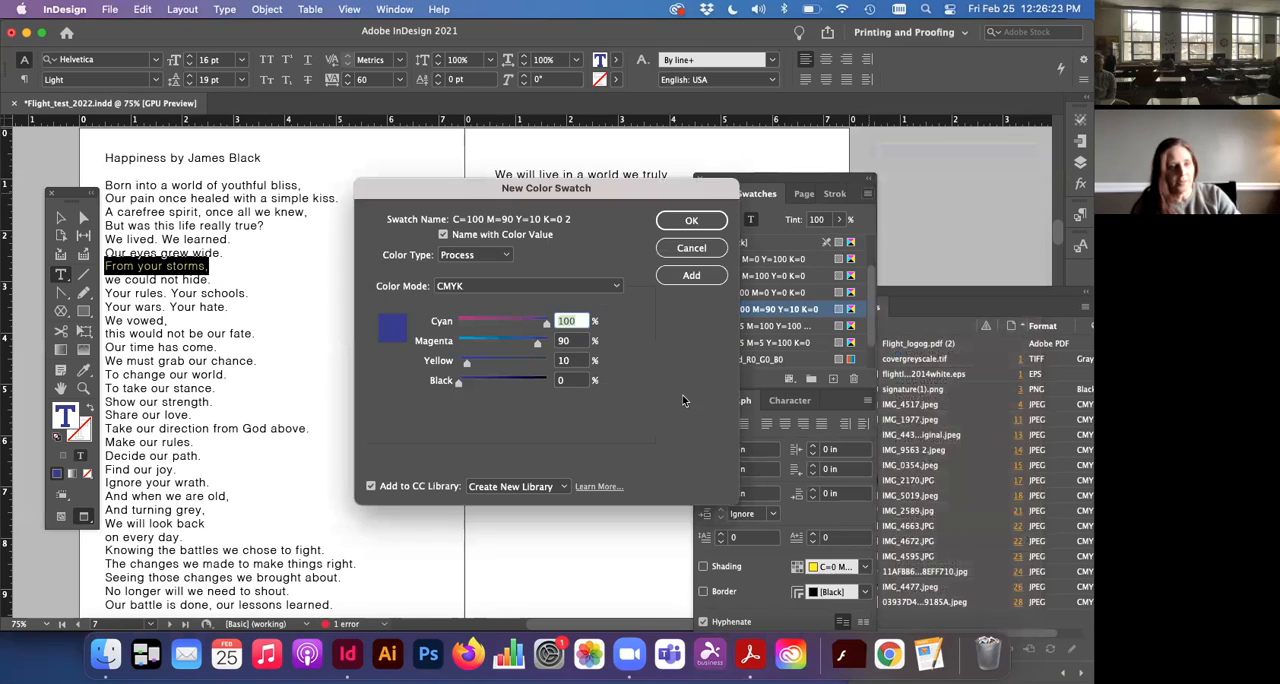
drag(552, 330, 494, 383)
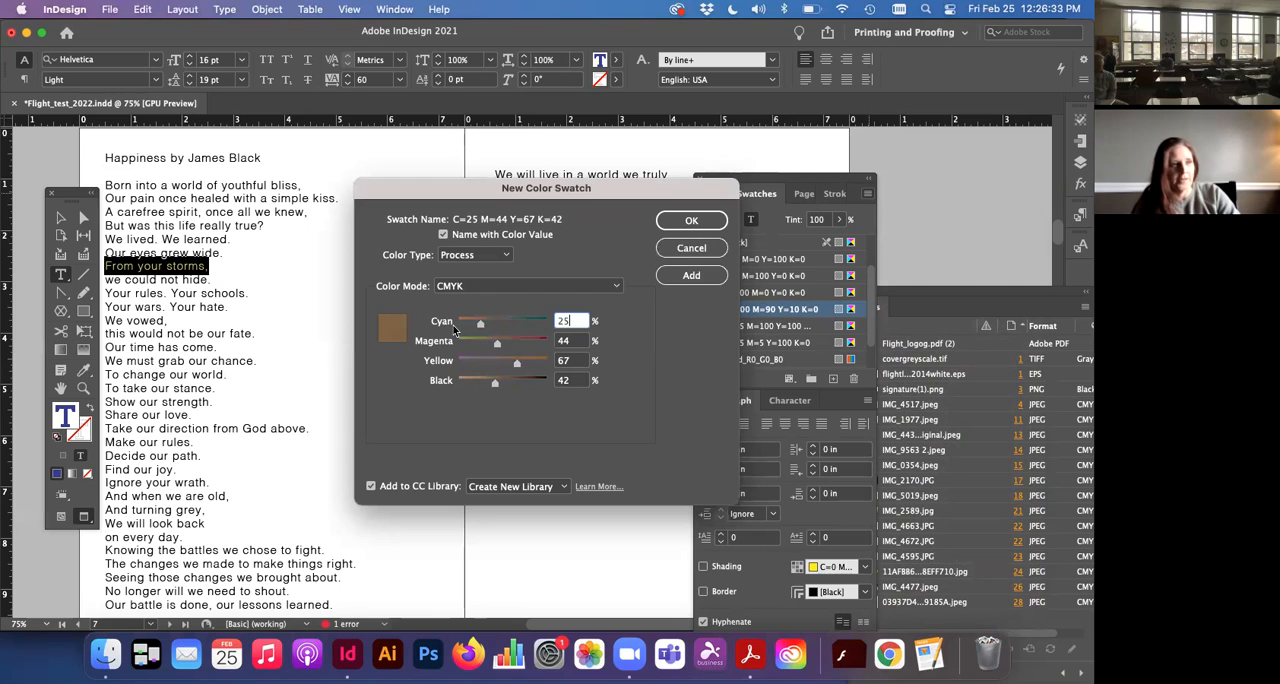
click(688, 276)
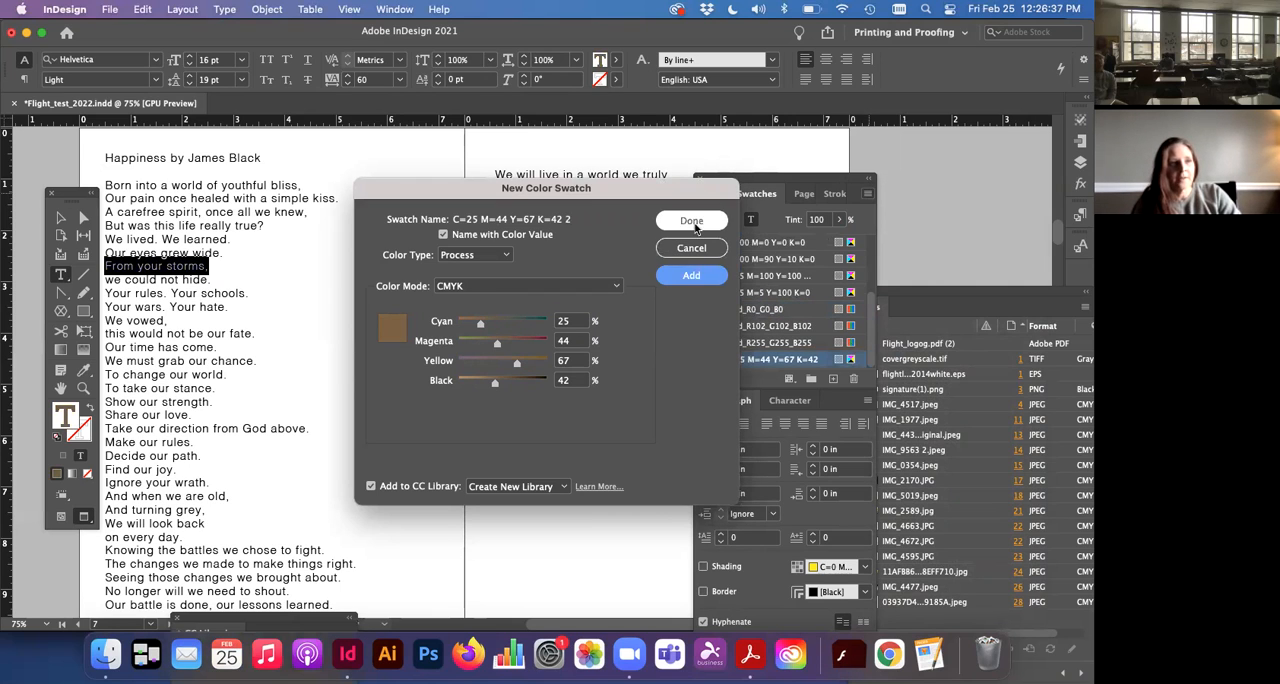
click(692, 221)
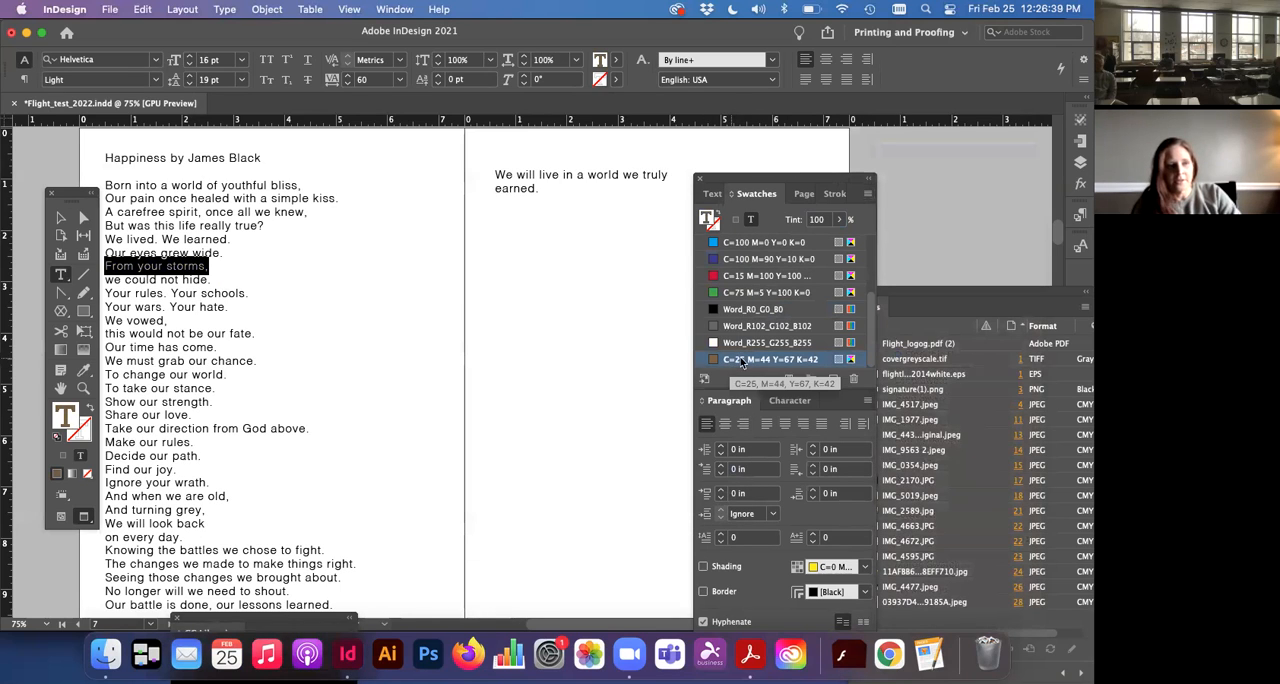
Step: Try other swatches on the selected line, colour it with the red C=15 M=100 Y=100 K=0 swatch, and deselect the text
click(740, 345)
click(739, 326)
scroll(743, 310, up, 1)
click(743, 306)
click(744, 289)
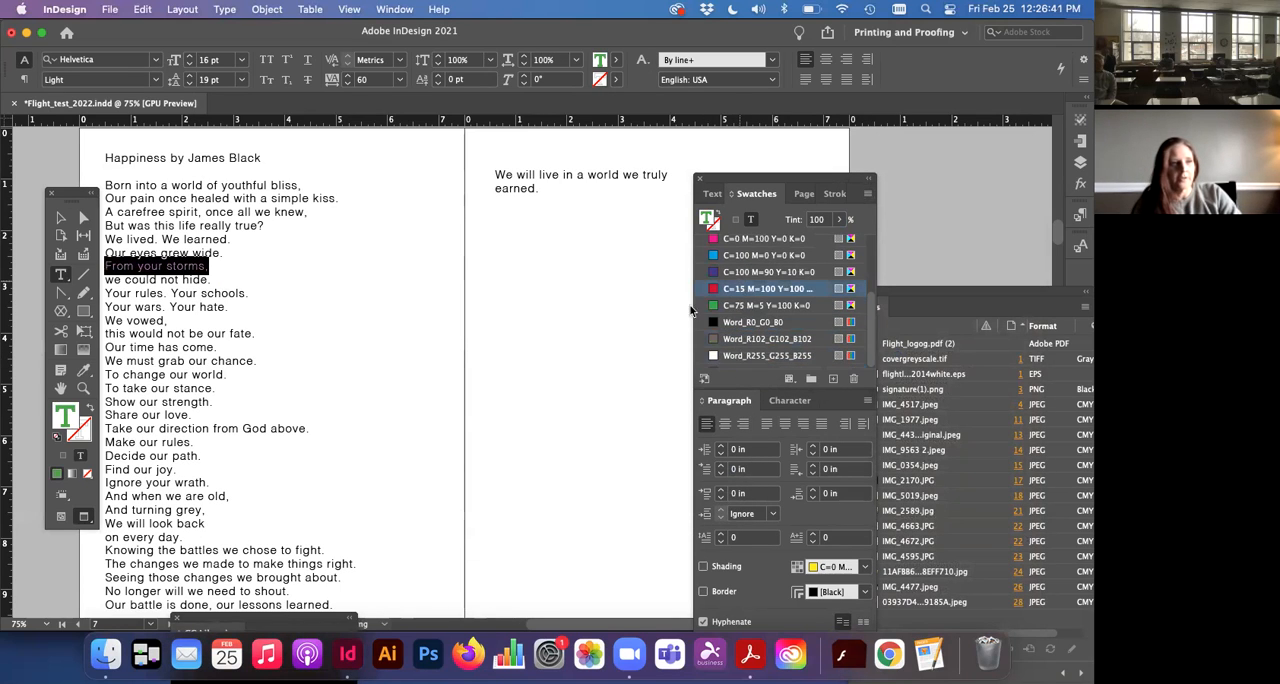
double_click(228, 260)
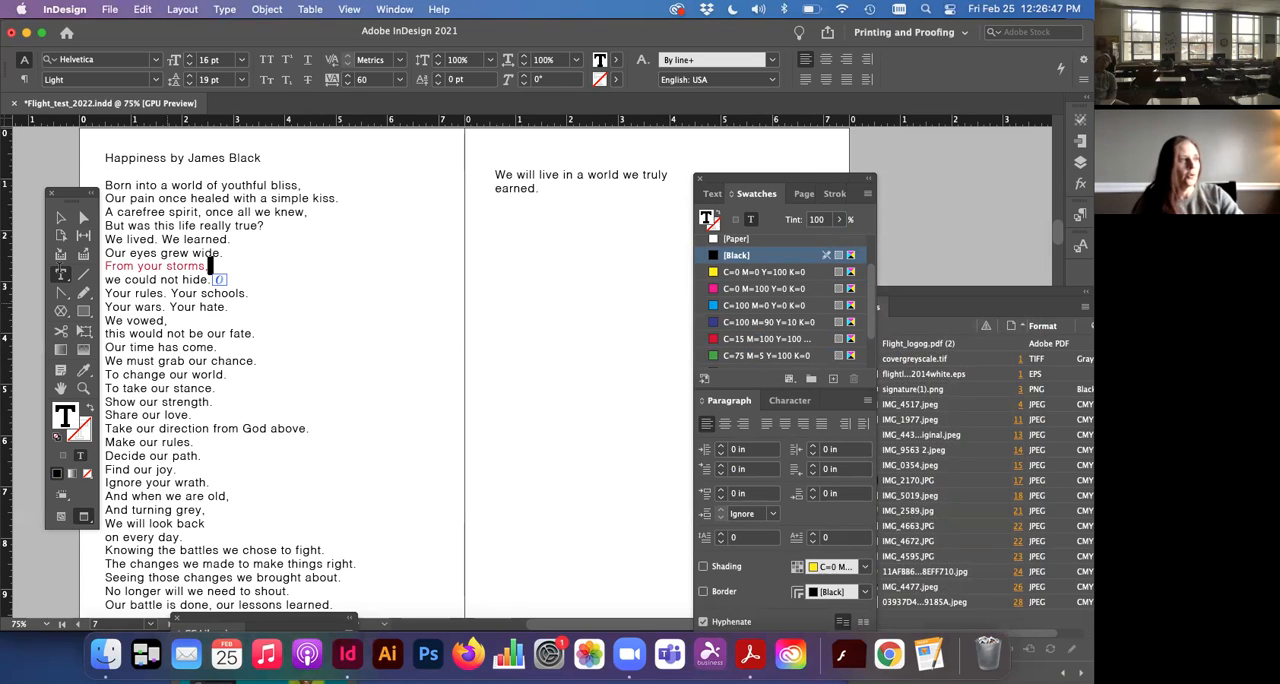
click(60, 217)
click(66, 179)
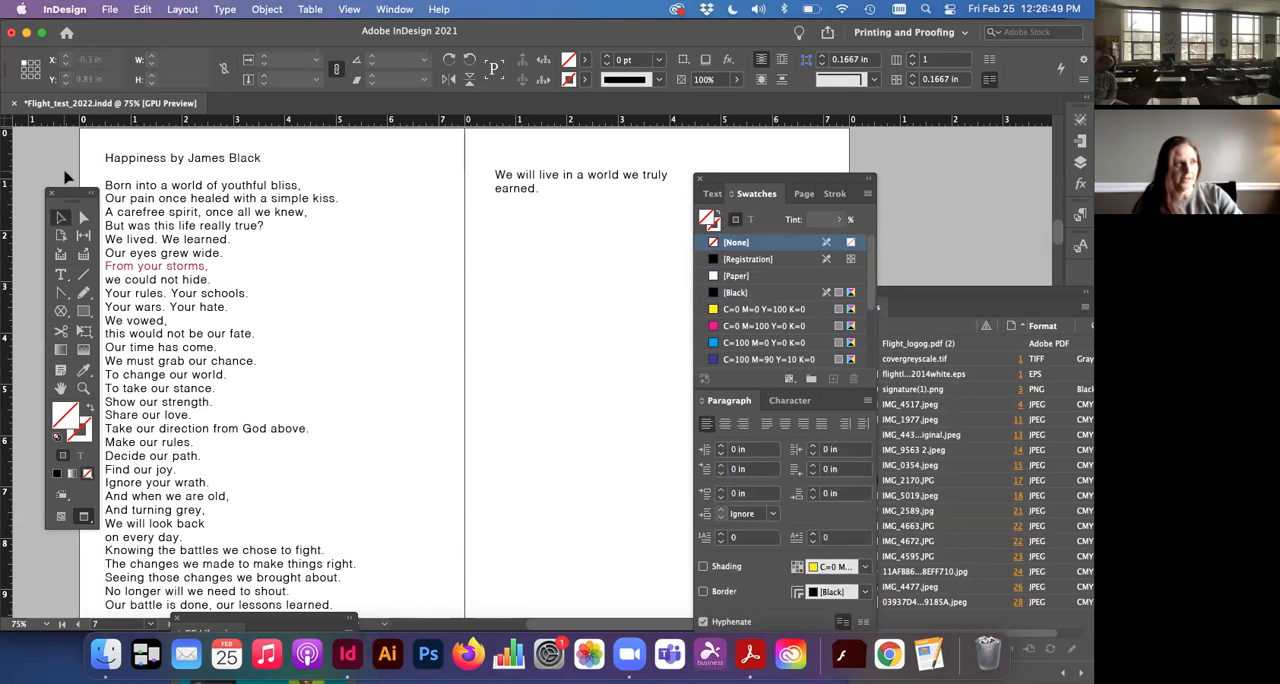
Step: Load IMG_3795.jpeg from the images folder of Flight 2022 for placing
click(285, 181)
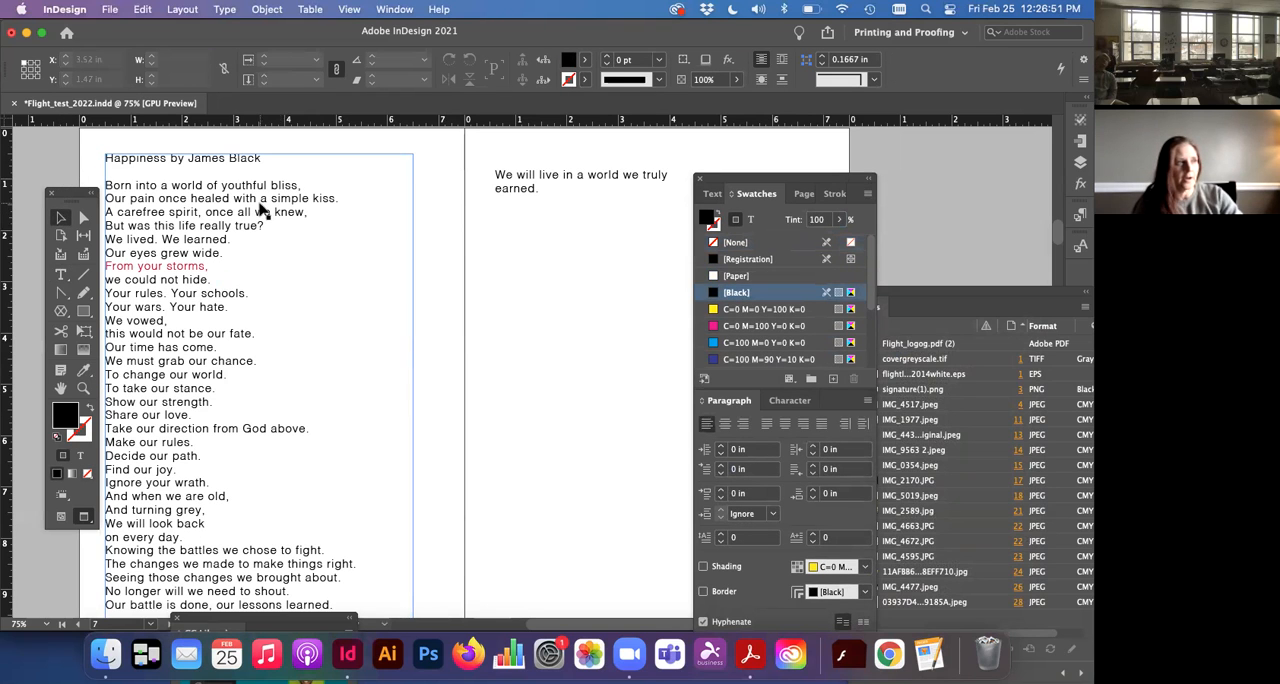
key(super+minus)
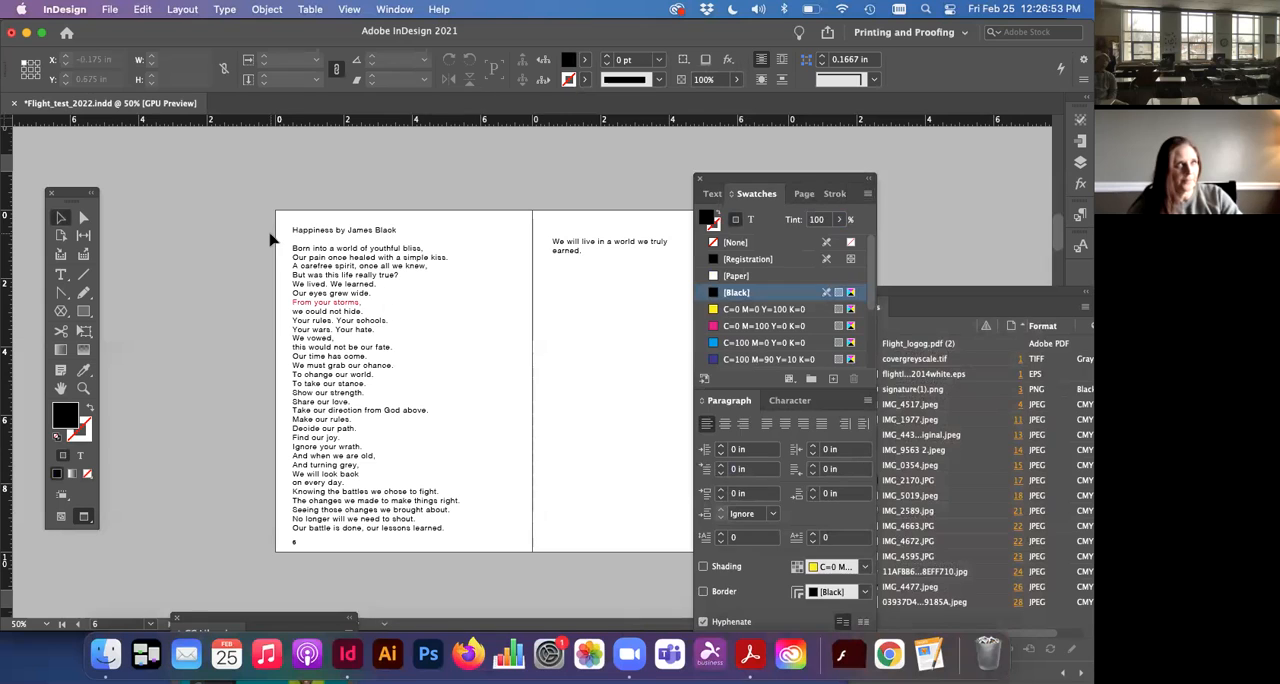
drag(767, 179, 815, 190)
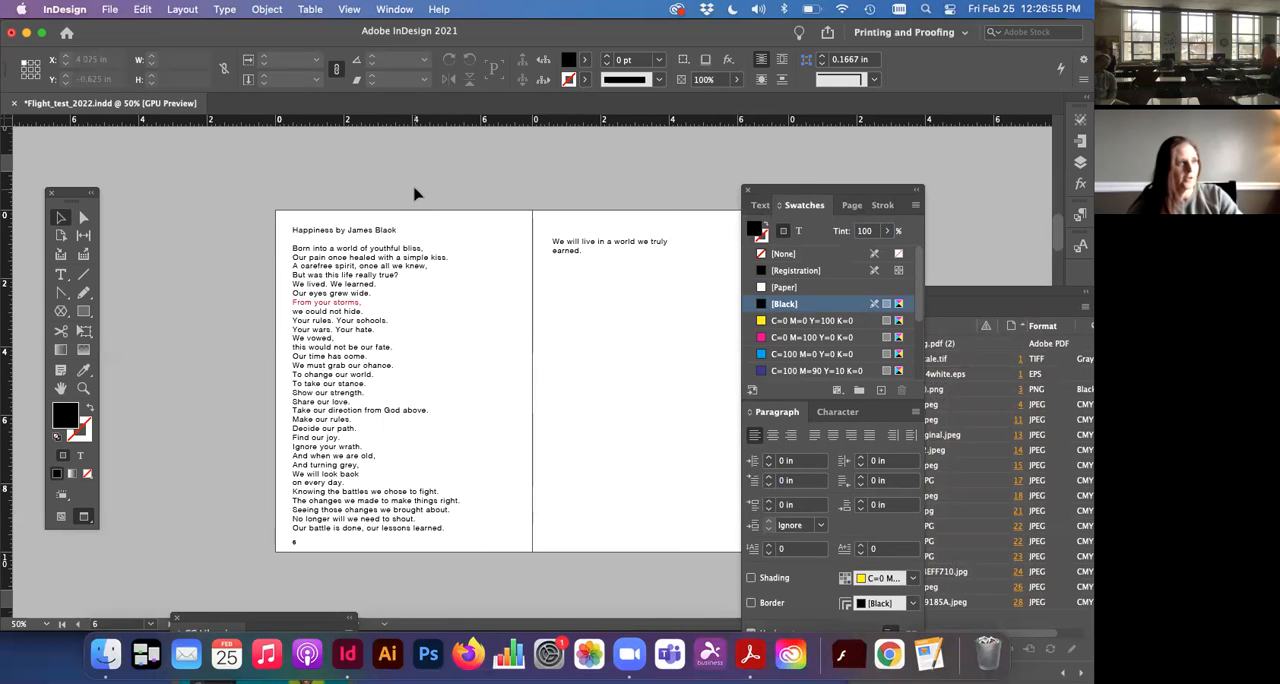
scroll(165, 205, up, 1)
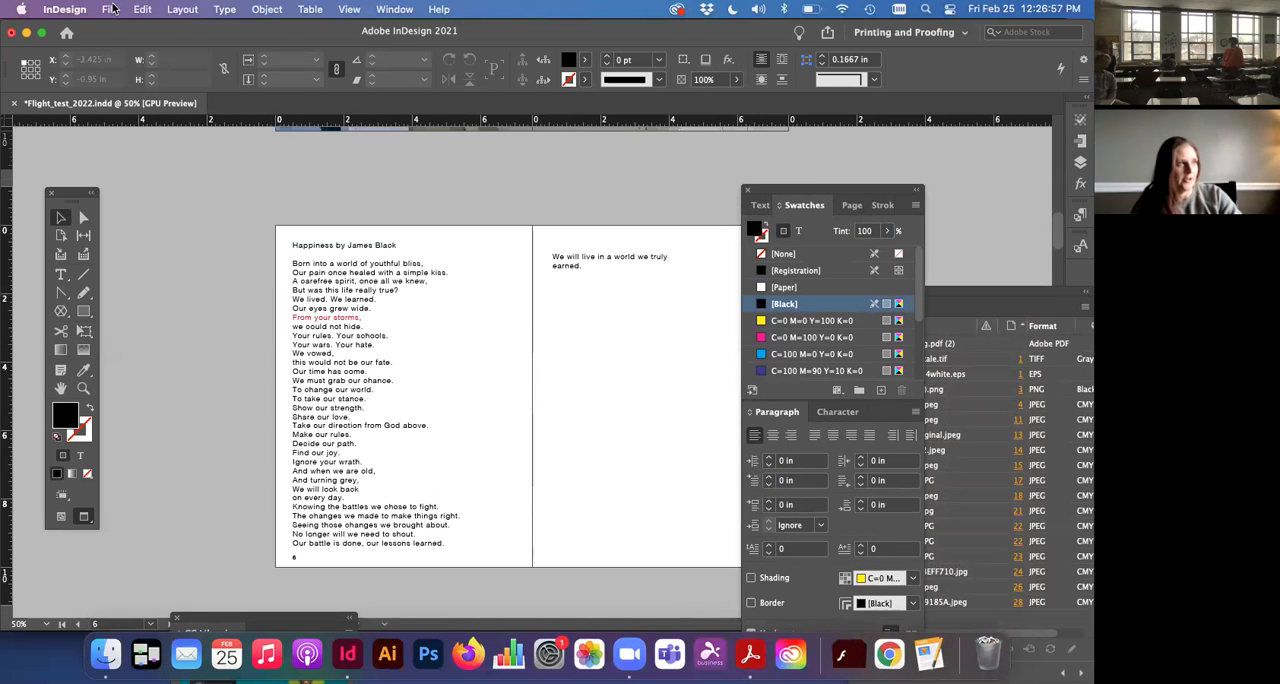
click(110, 9)
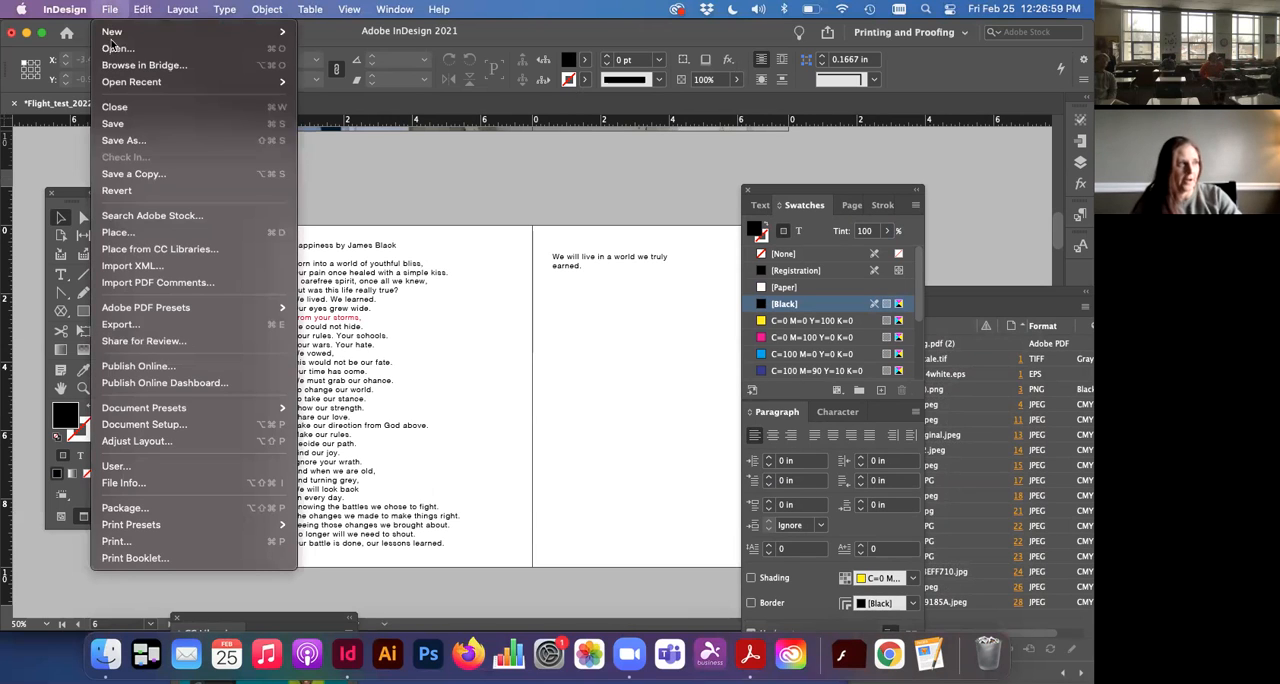
click(140, 235)
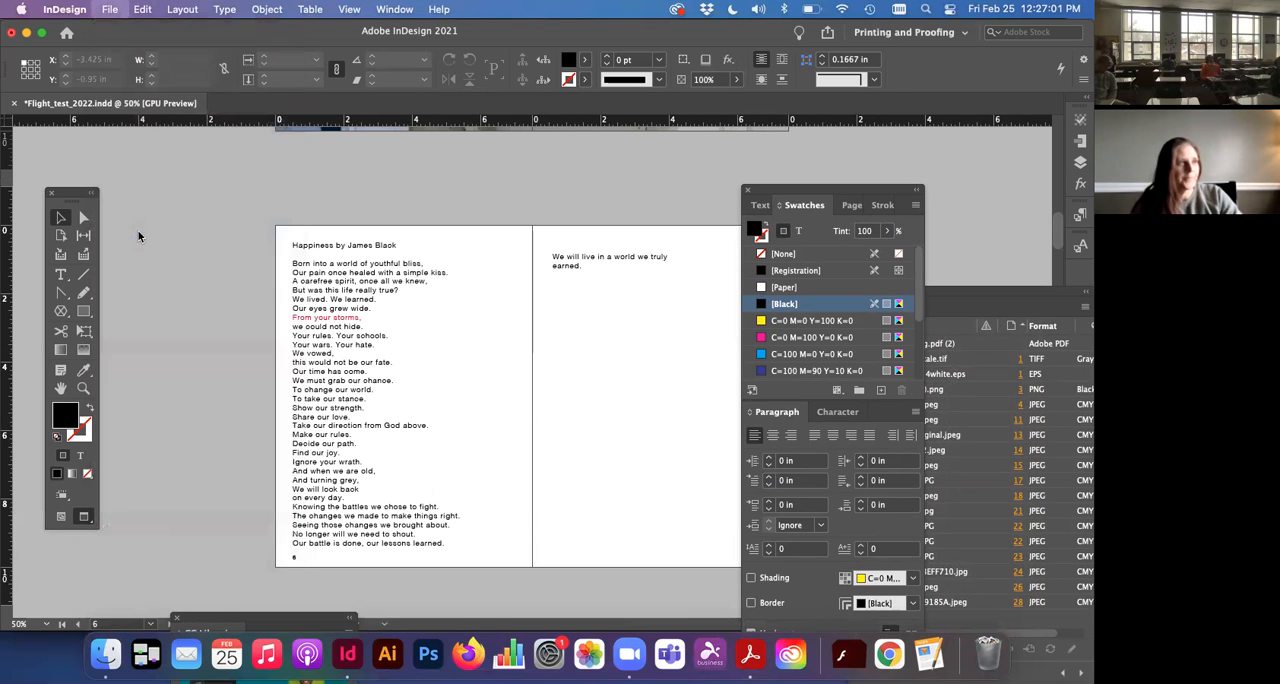
click(553, 88)
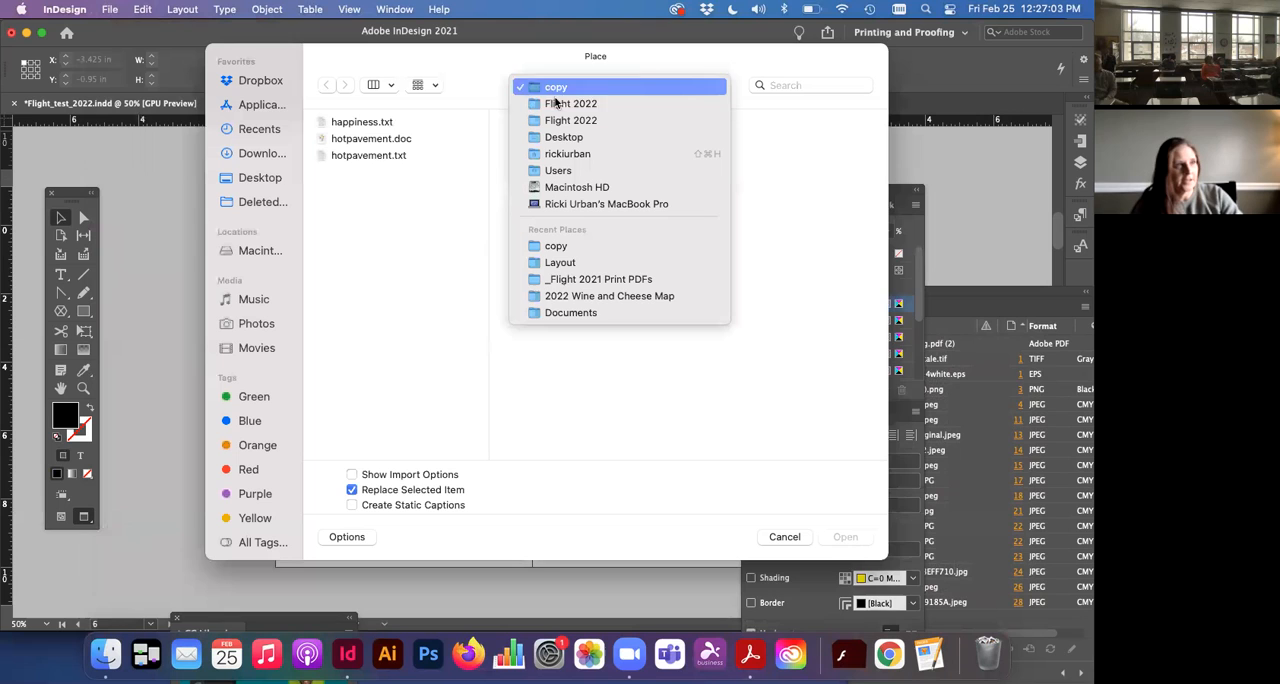
click(575, 120)
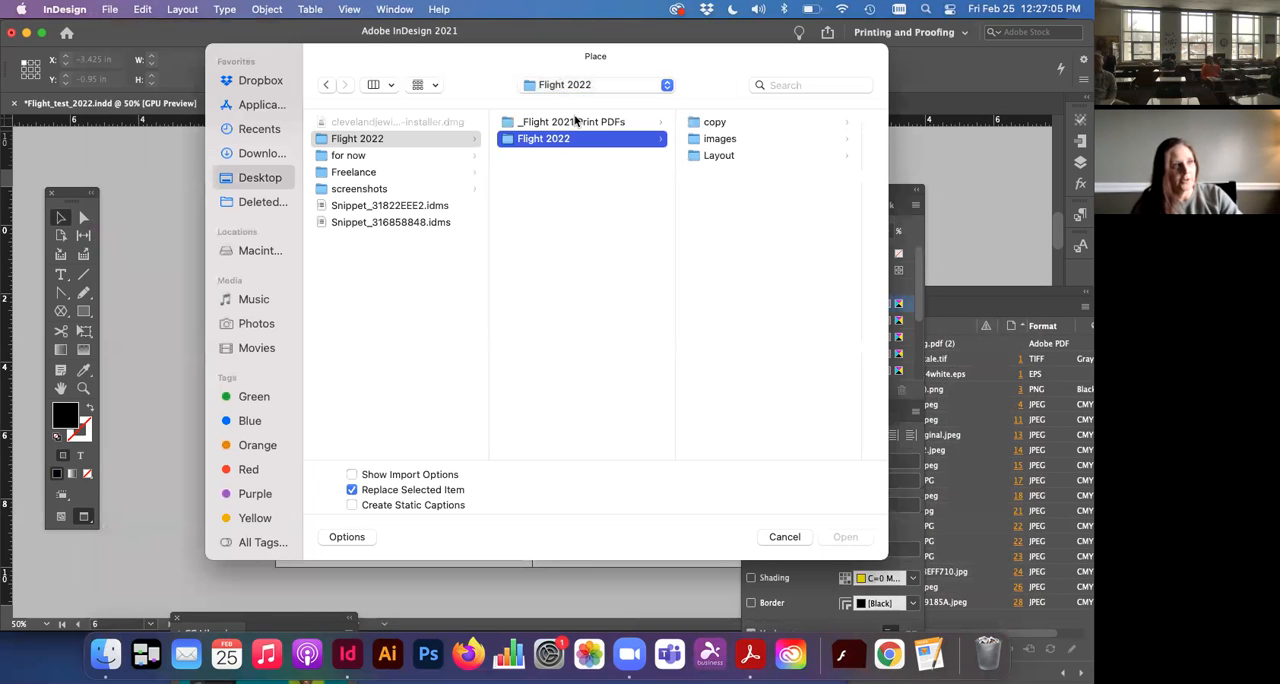
click(694, 140)
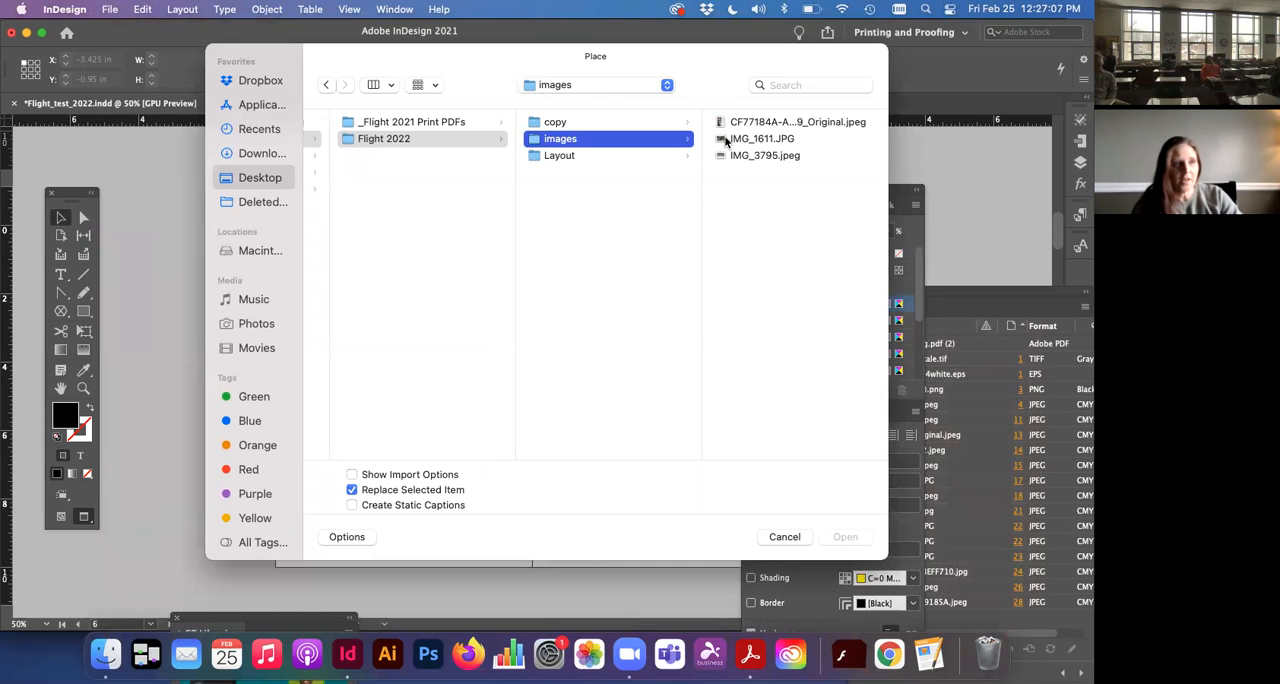
click(726, 140)
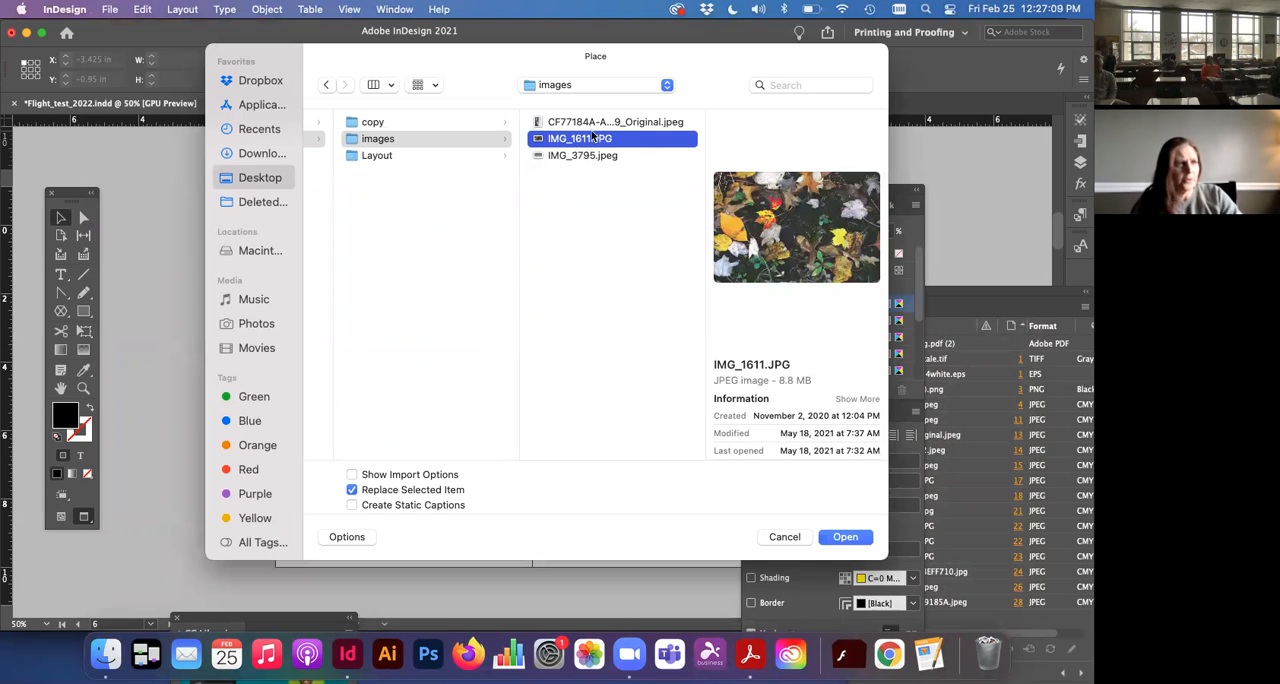
click(592, 155)
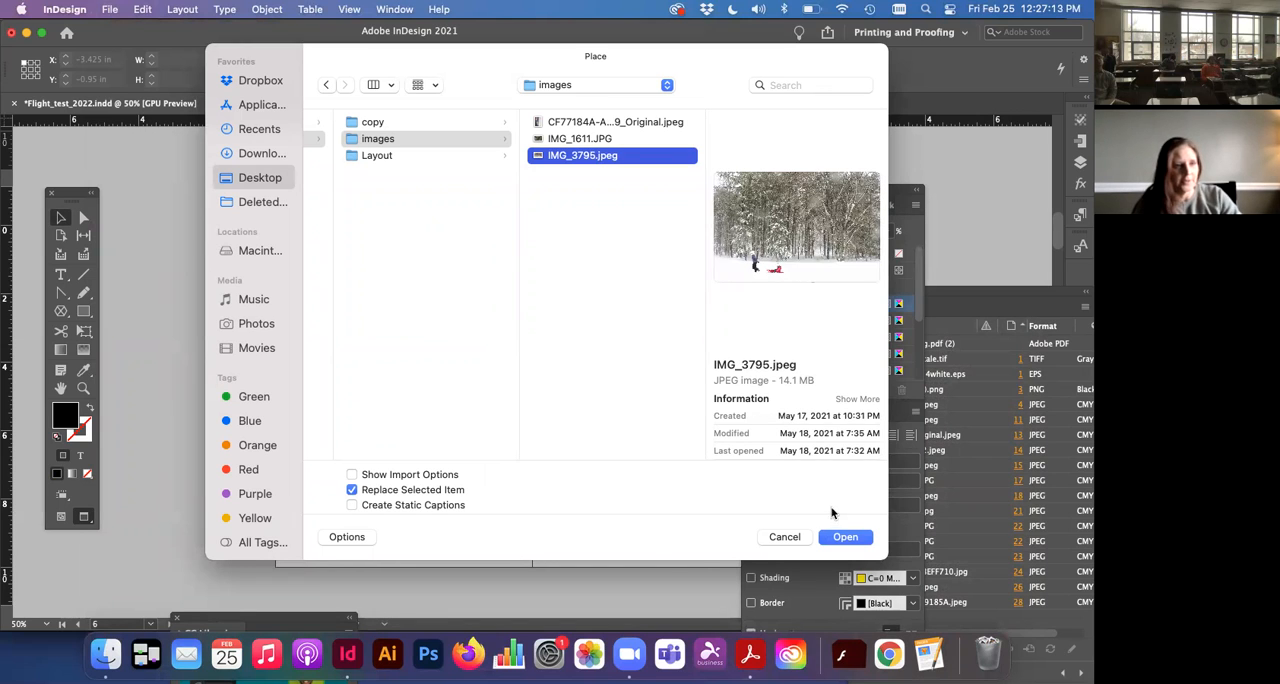
click(835, 540)
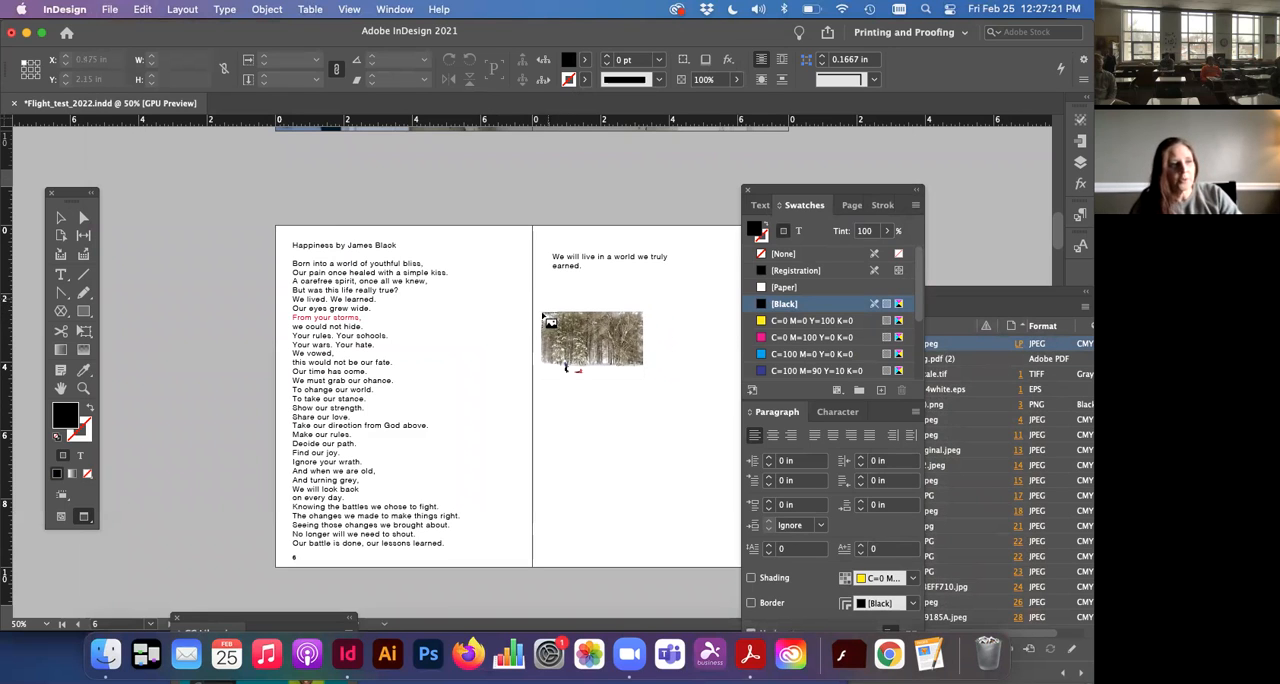
Step: Try the photo at about 6.05 × 4.03 in on page 7, and place it at full size, 17.28 × 11.52 in, instead
drag(545, 298, 753, 458)
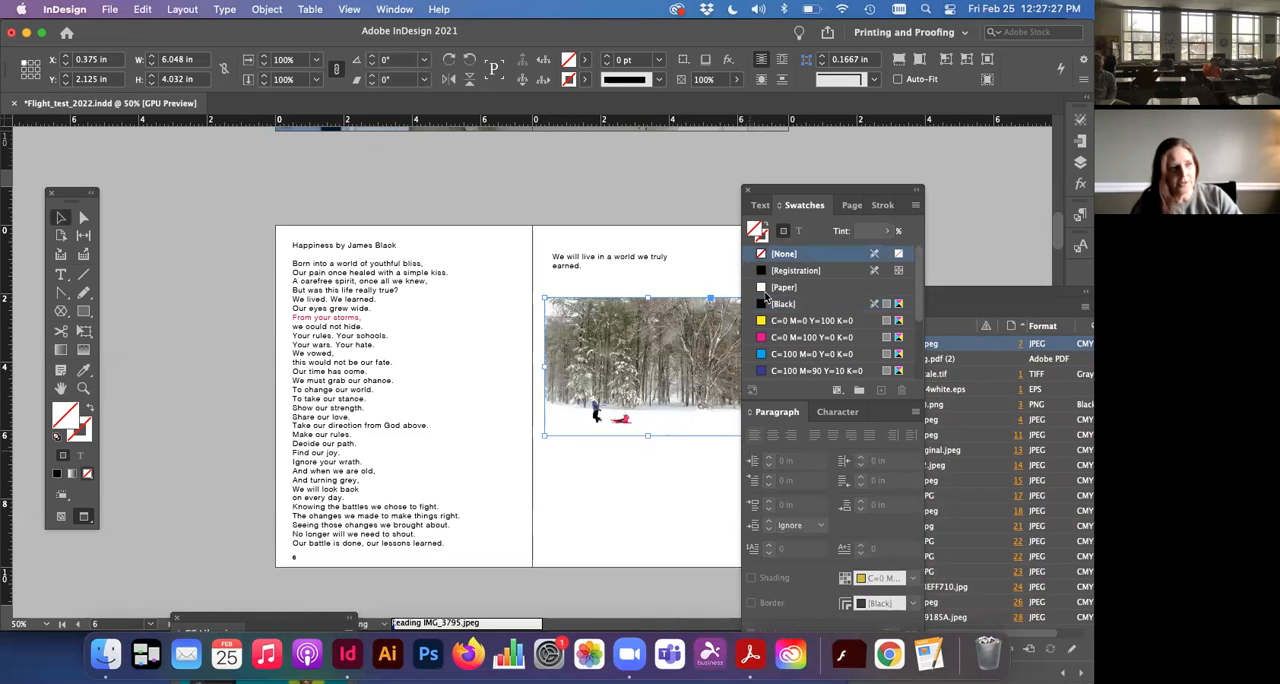
drag(807, 199, 893, 233)
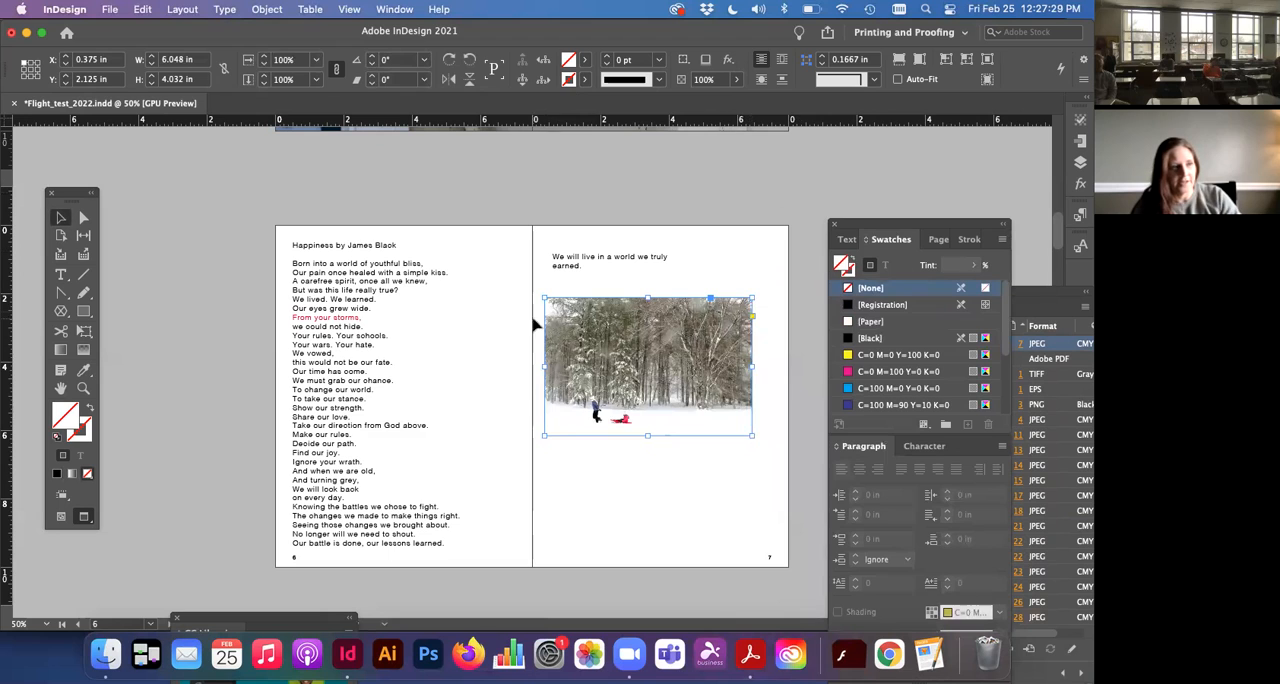
drag(558, 304, 540, 286)
click(539, 282)
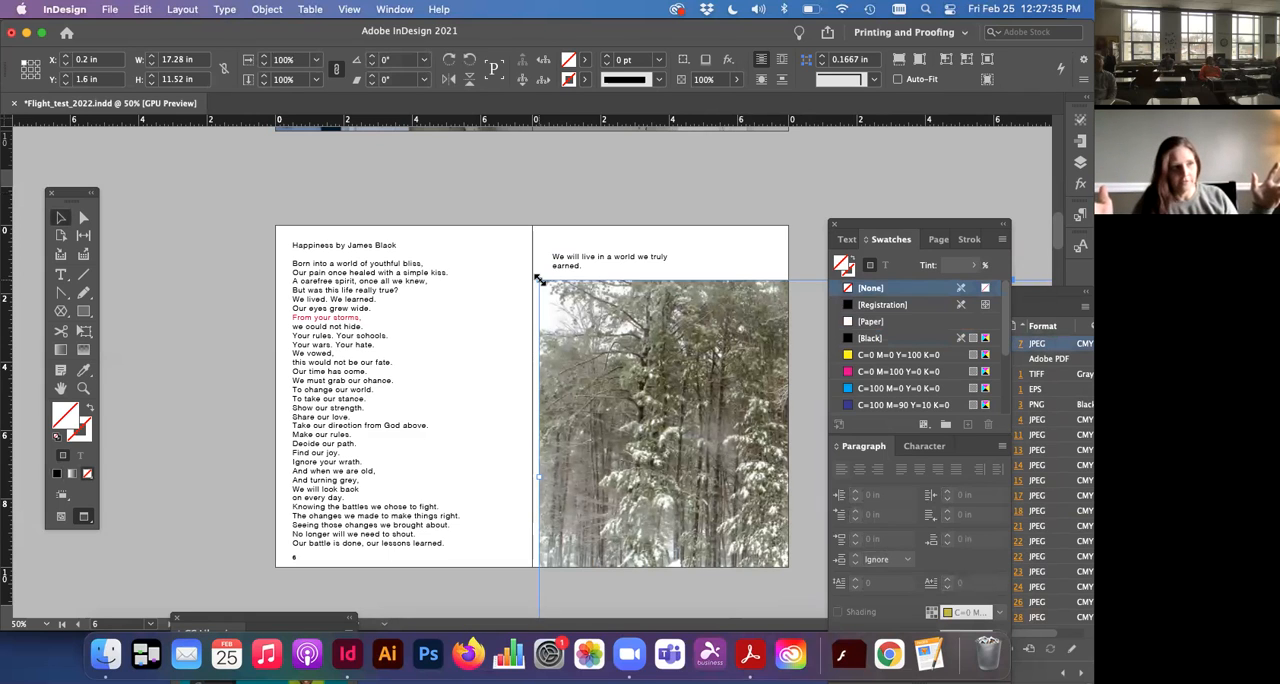
Step: Crop the photo's frame on page 7 to 6.8 × 7.9 in so that it fits within the page
scroll(539, 281, down, 2)
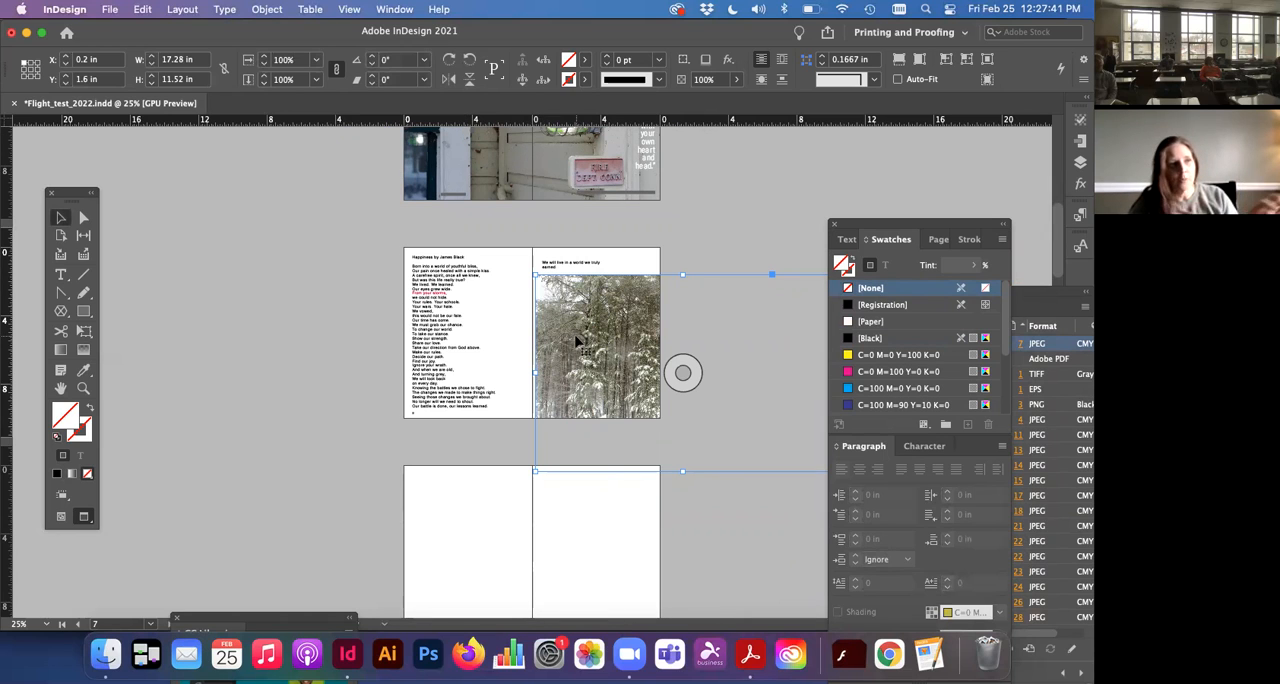
drag(845, 225, 920, 456)
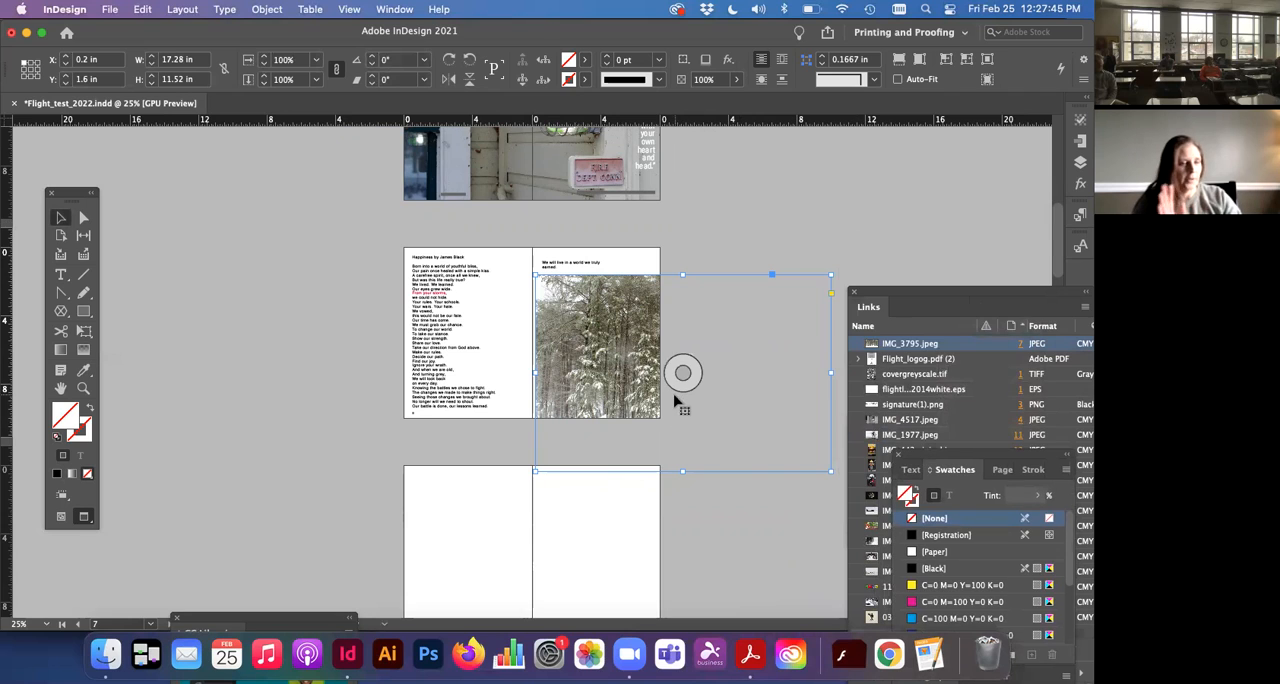
drag(831, 471, 652, 409)
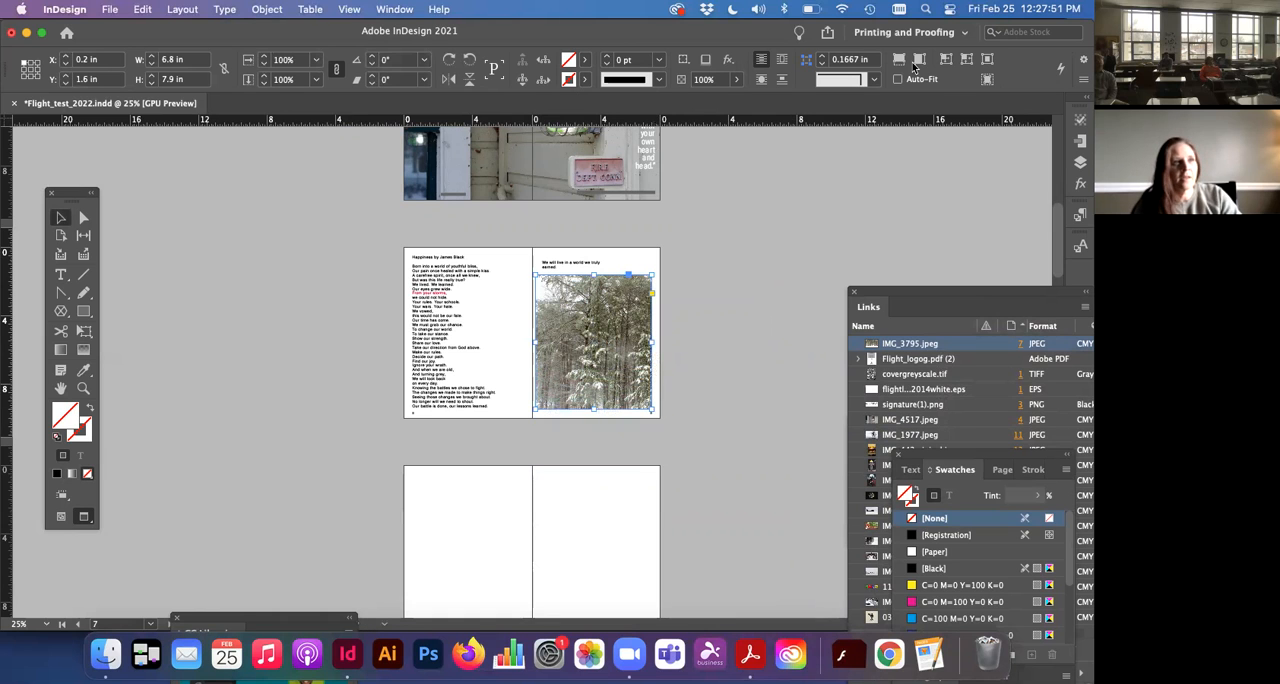
drag(766, 37, 698, 40)
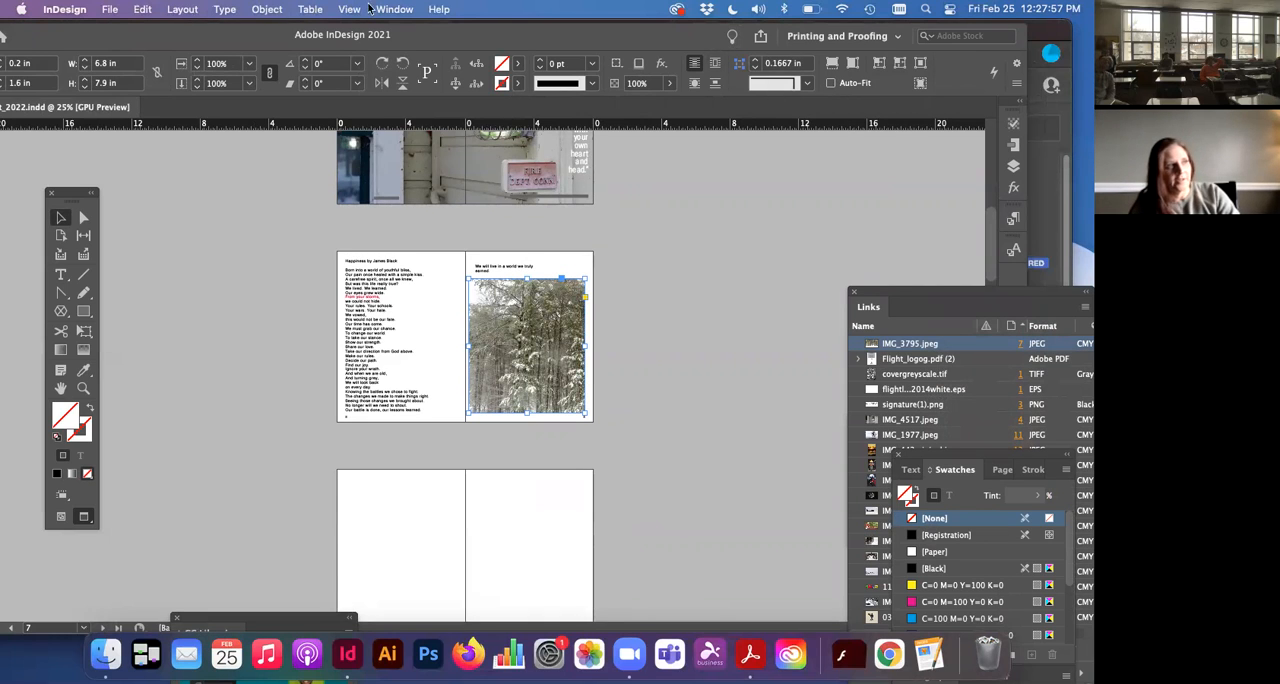
Step: Turn on Auto-Fit for the photo on page 7, fit its content proportionally within the frame, and deselect it
click(831, 84)
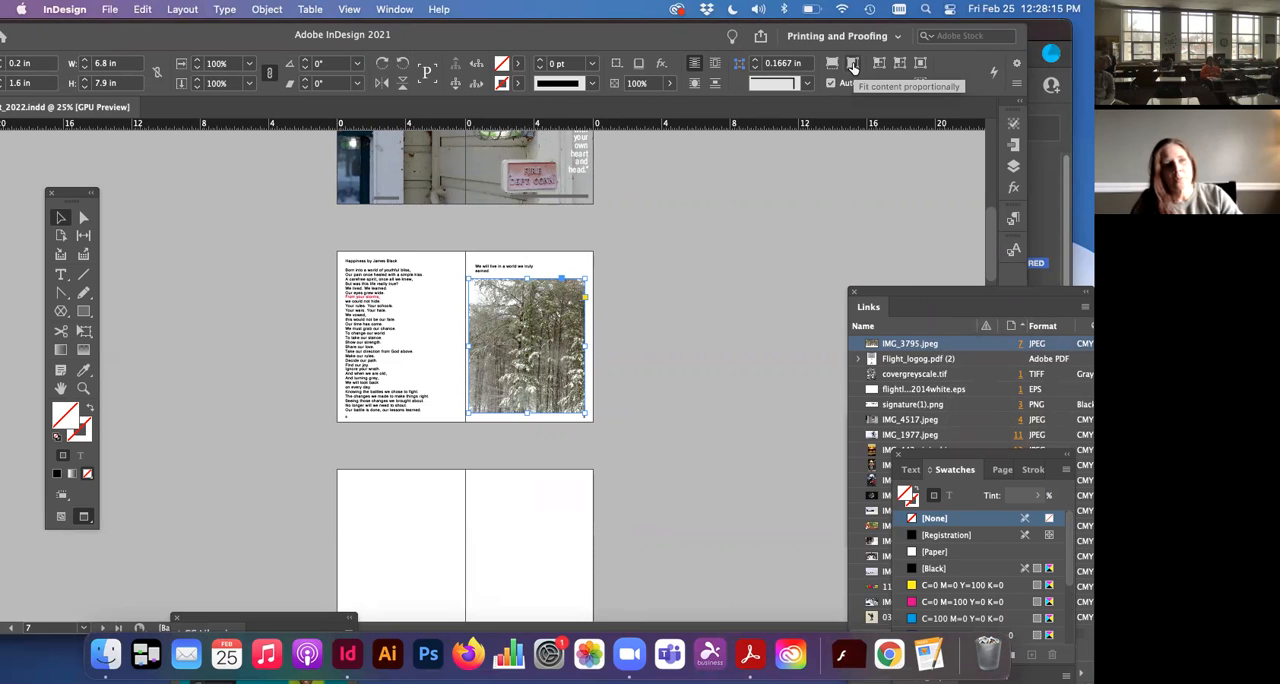
click(853, 64)
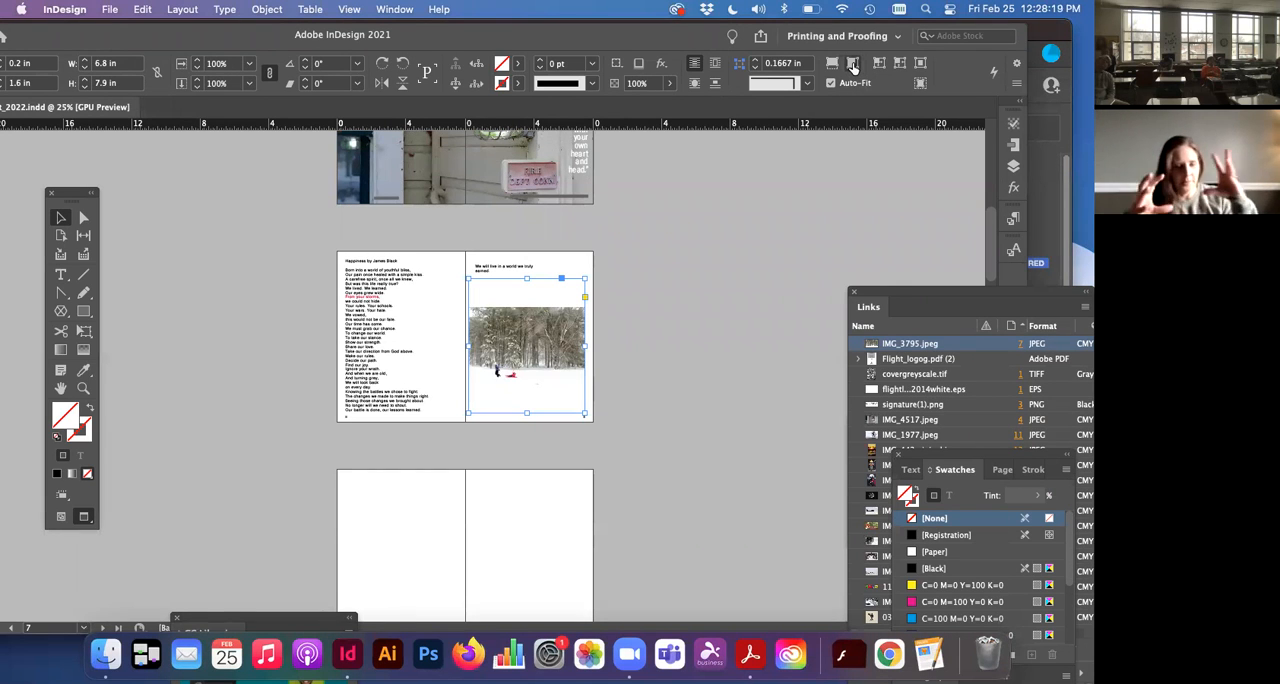
click(576, 263)
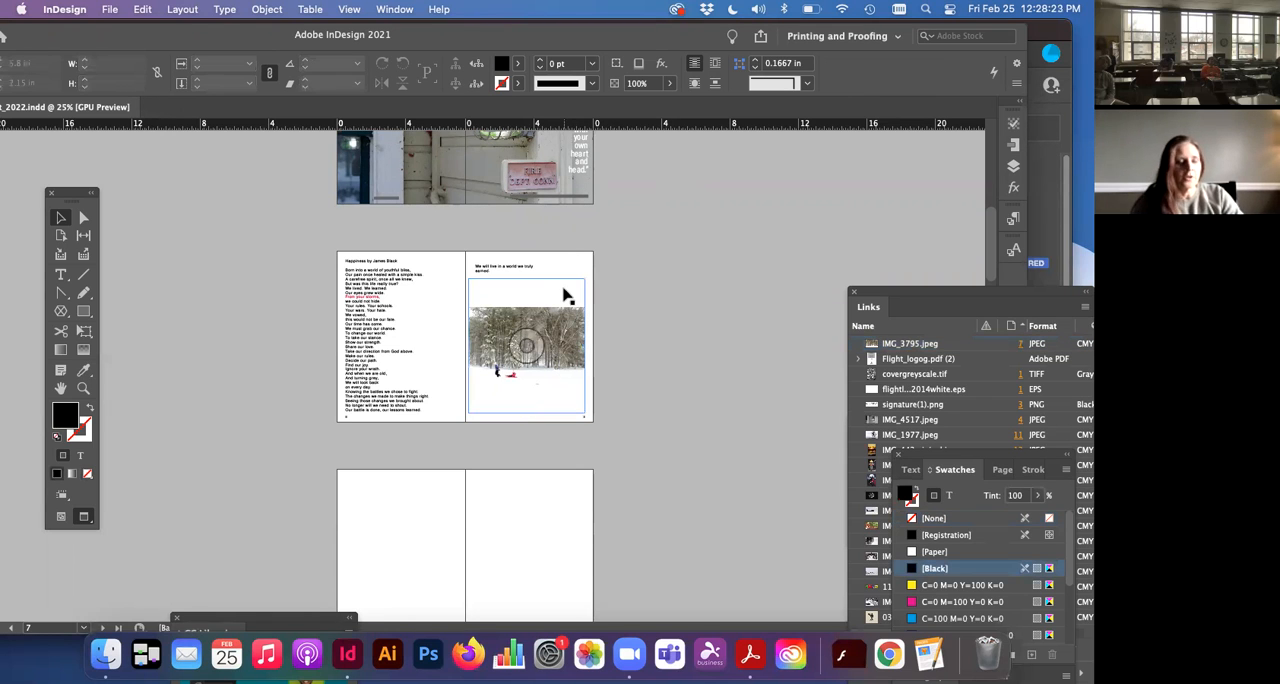
key(super+equal)
key(super+equal)
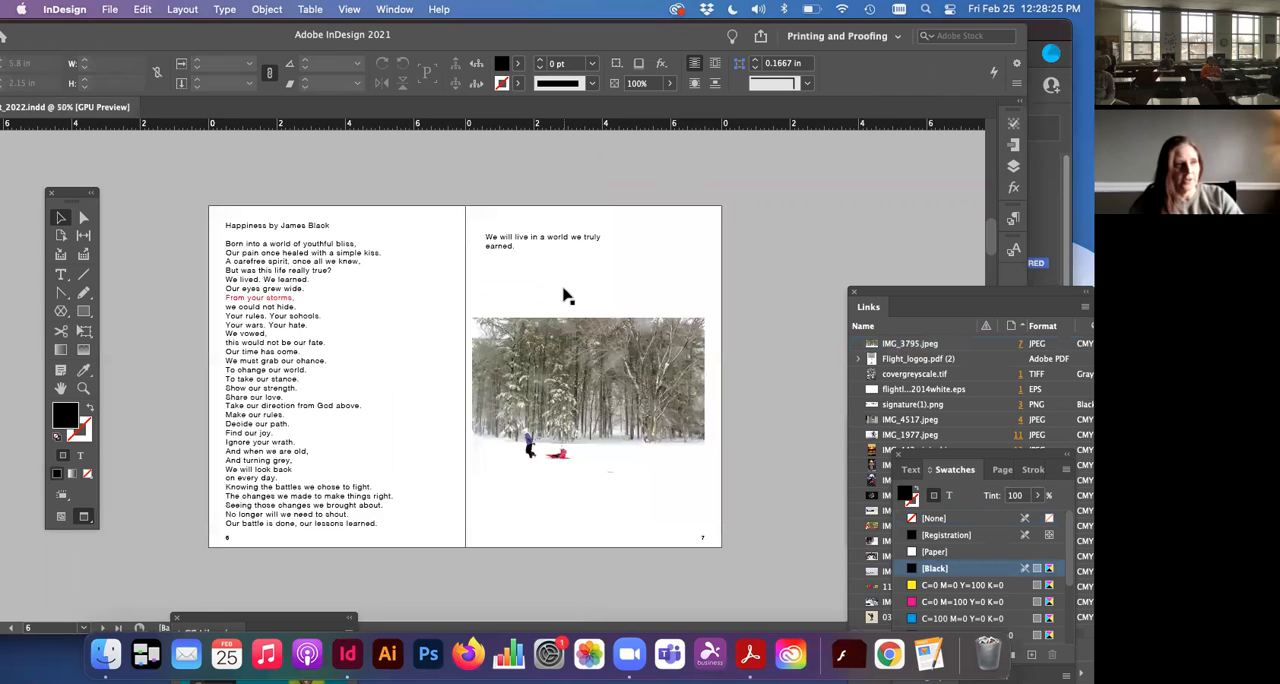
Step: Turn off Auto-Fit for the page 7 photo and crop its frame at the top and bottom to 6.8 × 5.3 in
click(565, 335)
click(830, 83)
drag(654, 202, 654, 285)
drag(649, 607, 649, 555)
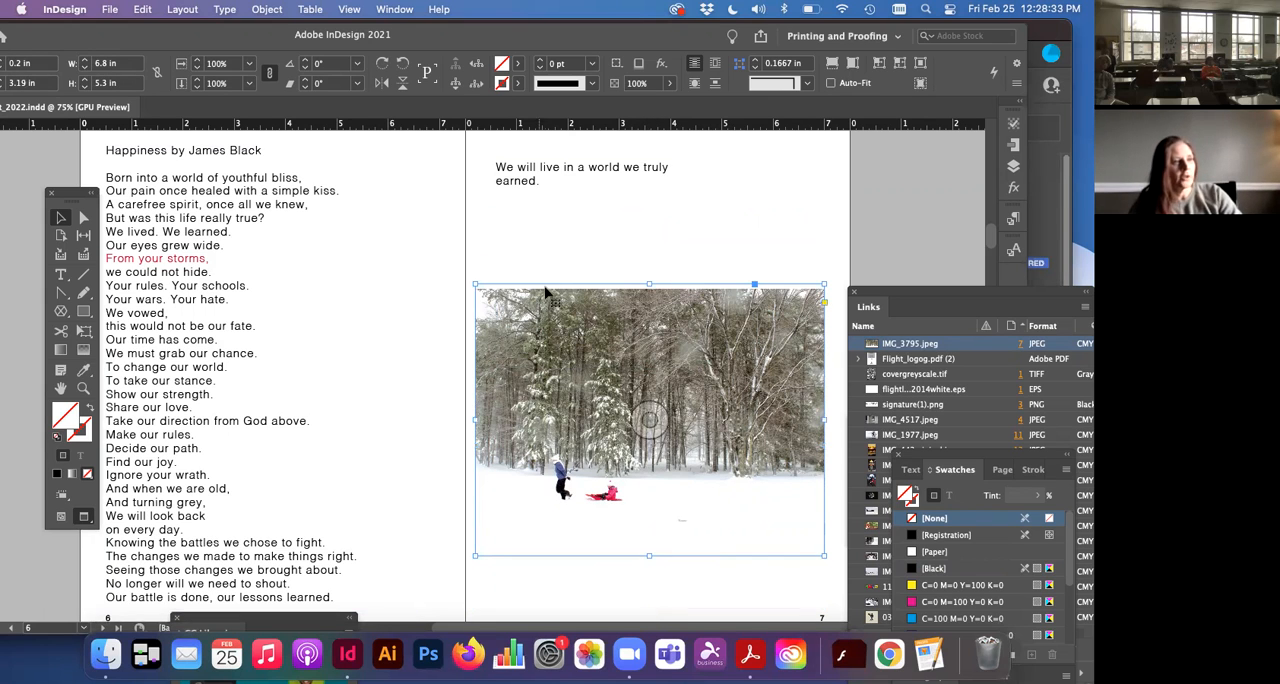
Step: Move the photo frame to X 0.36 in, Y 3.07 in on page 7, and reposition the image slightly to the left within it
drag(563, 417, 590, 408)
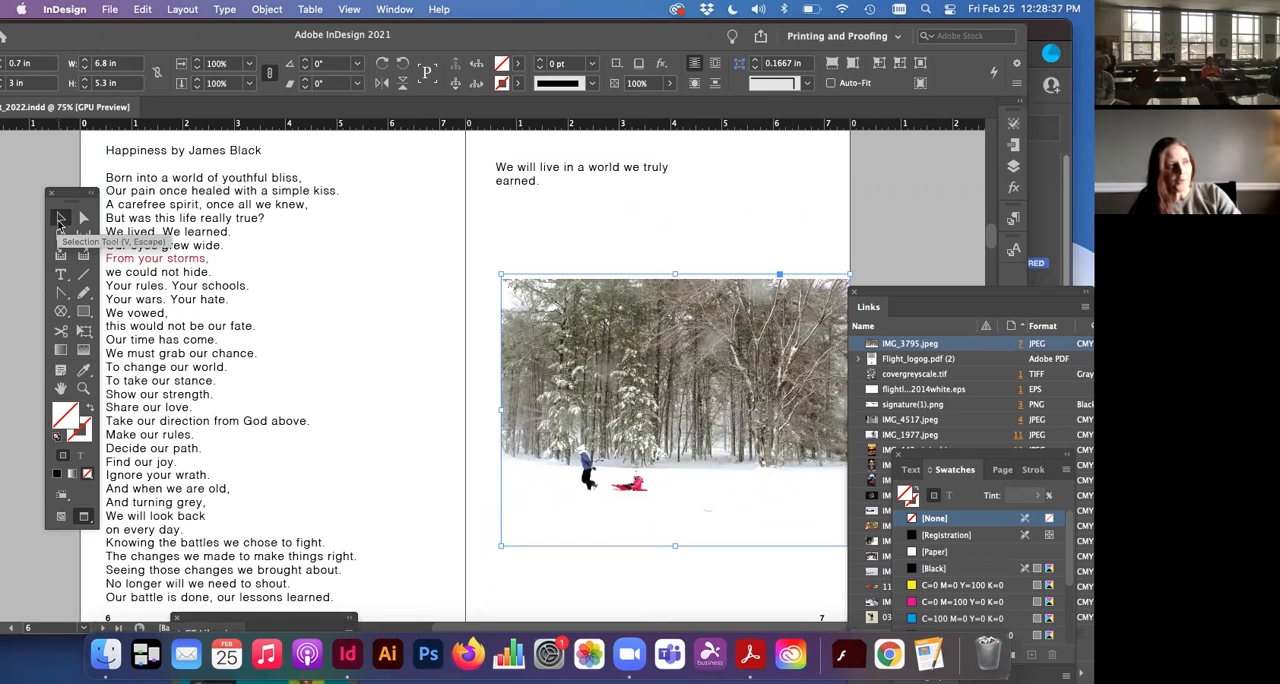
mouse_move(558, 403)
mouse_down()
mouse_move(545, 463)
mouse_move(522, 383)
mouse_move(537, 425)
mouse_move(540, 414)
mouse_up()
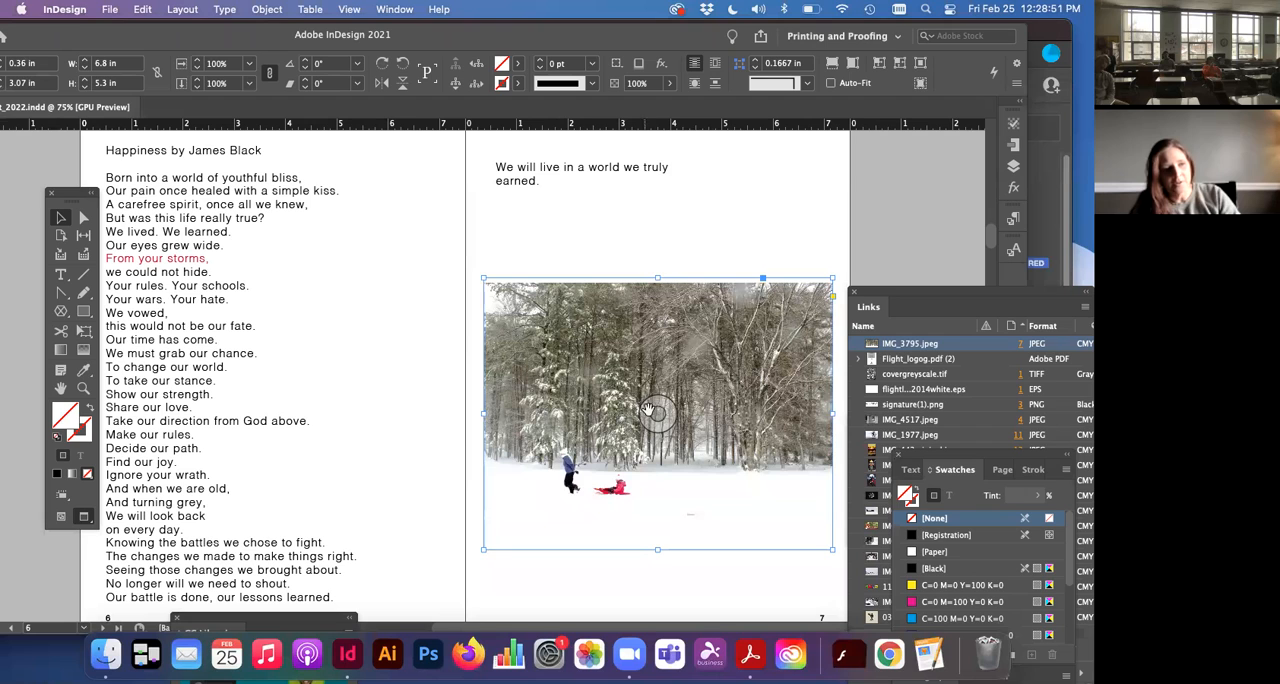
drag(650, 410, 650, 357)
drag(660, 404, 708, 531)
drag(647, 408, 752, 402)
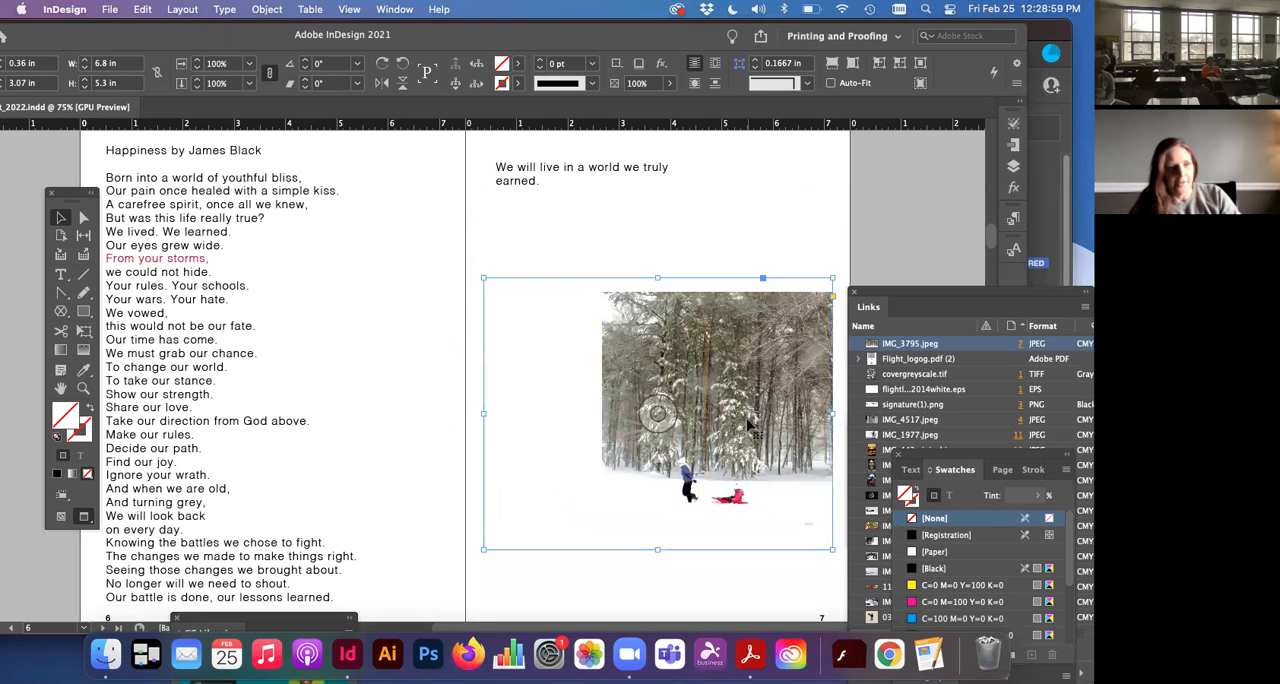
drag(657, 416, 623, 415)
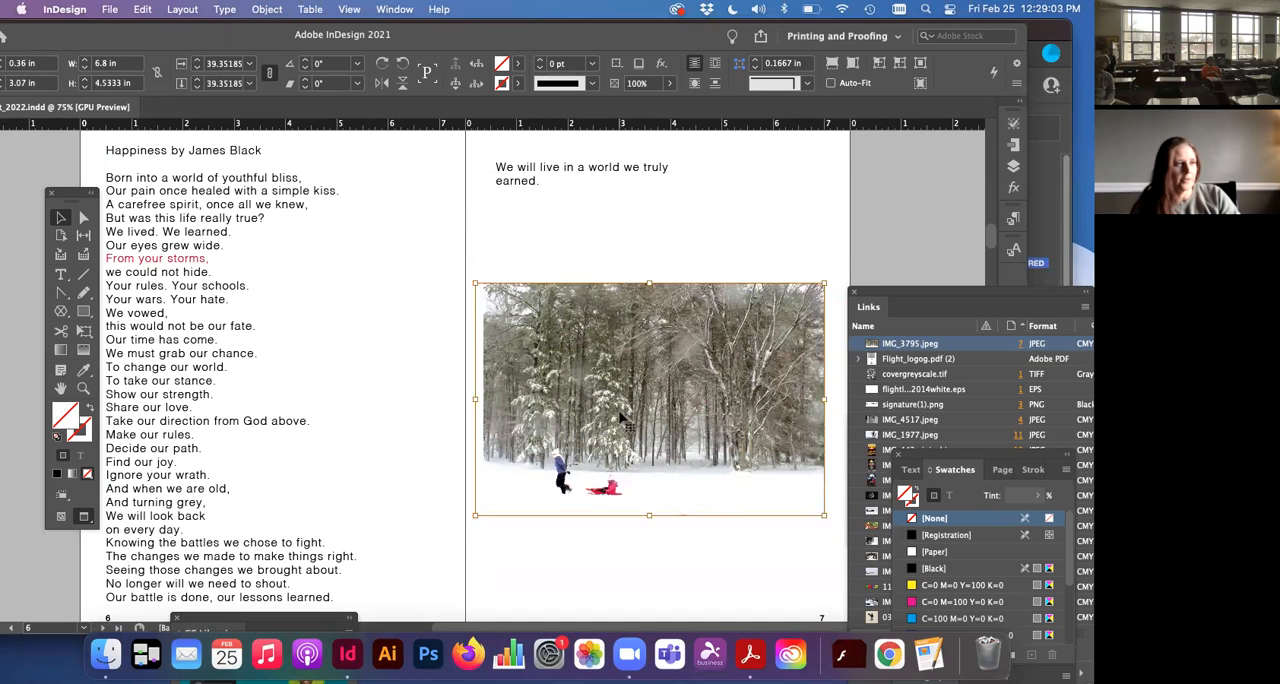
Step: Reselect the photo frame and tighten its top, right and bottom edges to 6.64 × 5 in
click(447, 258)
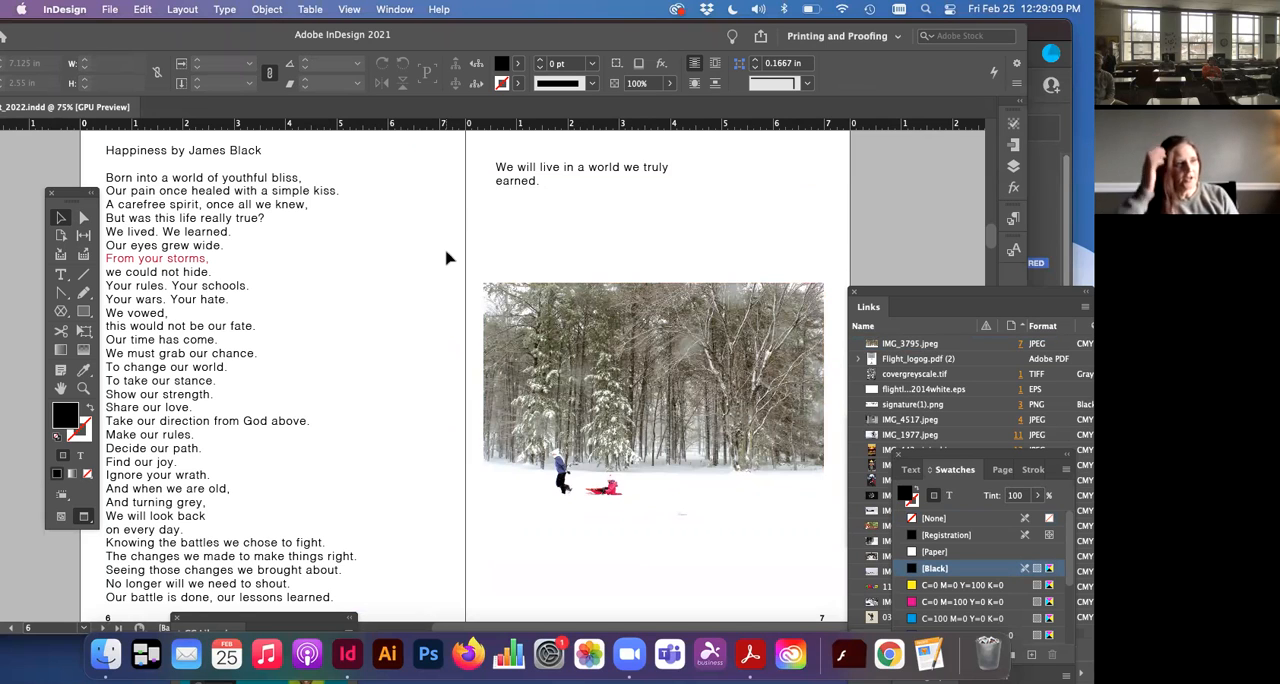
click(177, 323)
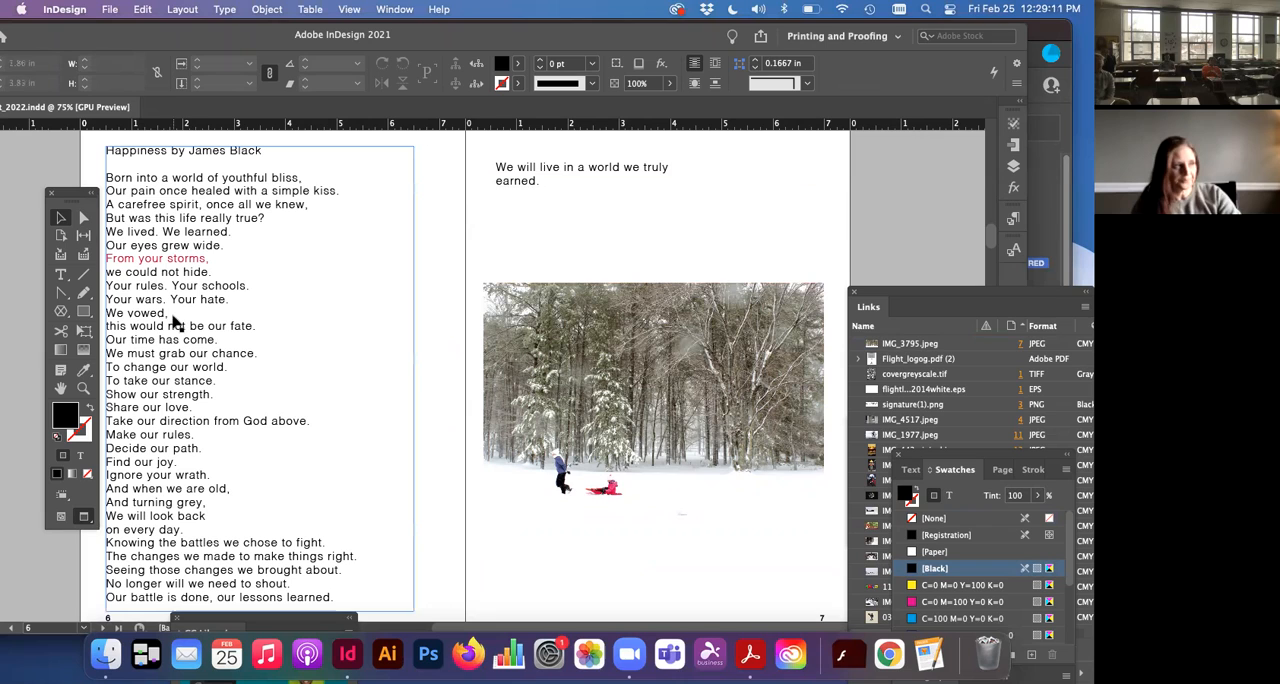
click(340, 338)
click(487, 362)
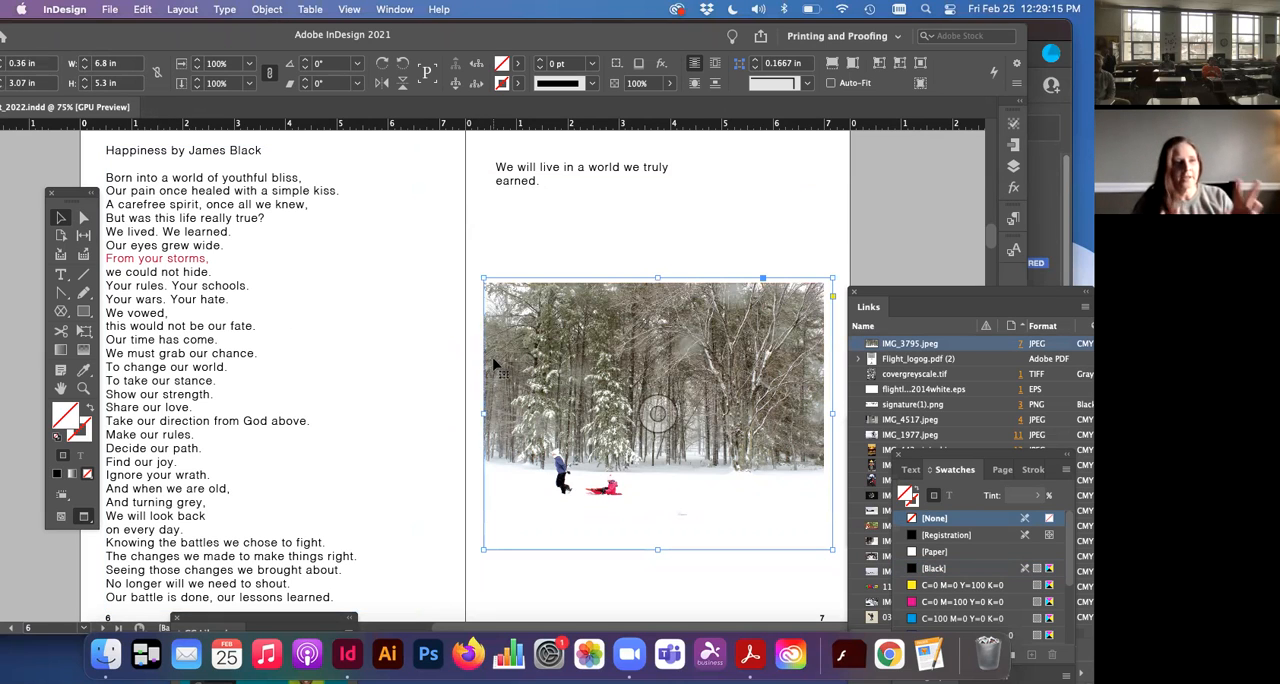
drag(658, 278, 659, 284)
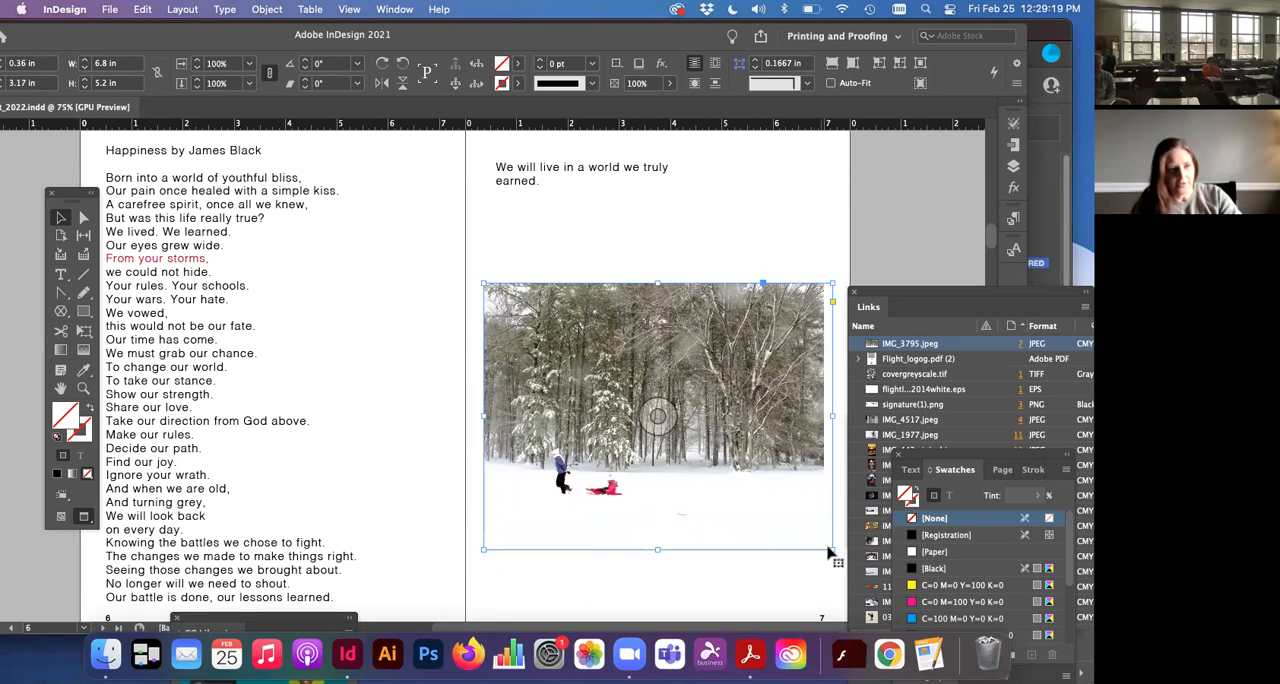
drag(832, 547, 824, 538)
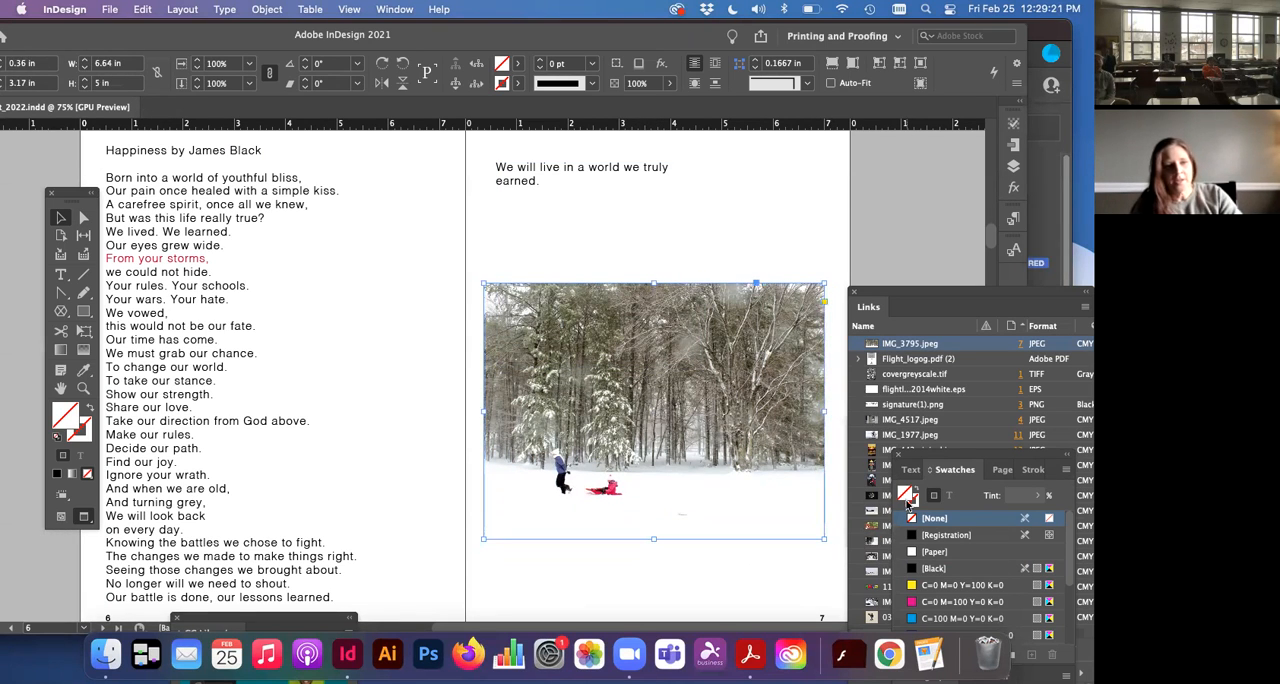
Step: Give the photo frame a 1 pt stroke in magenta C=0 M=100 Y=0 K=0 and deselect it
drag(907, 503, 907, 450)
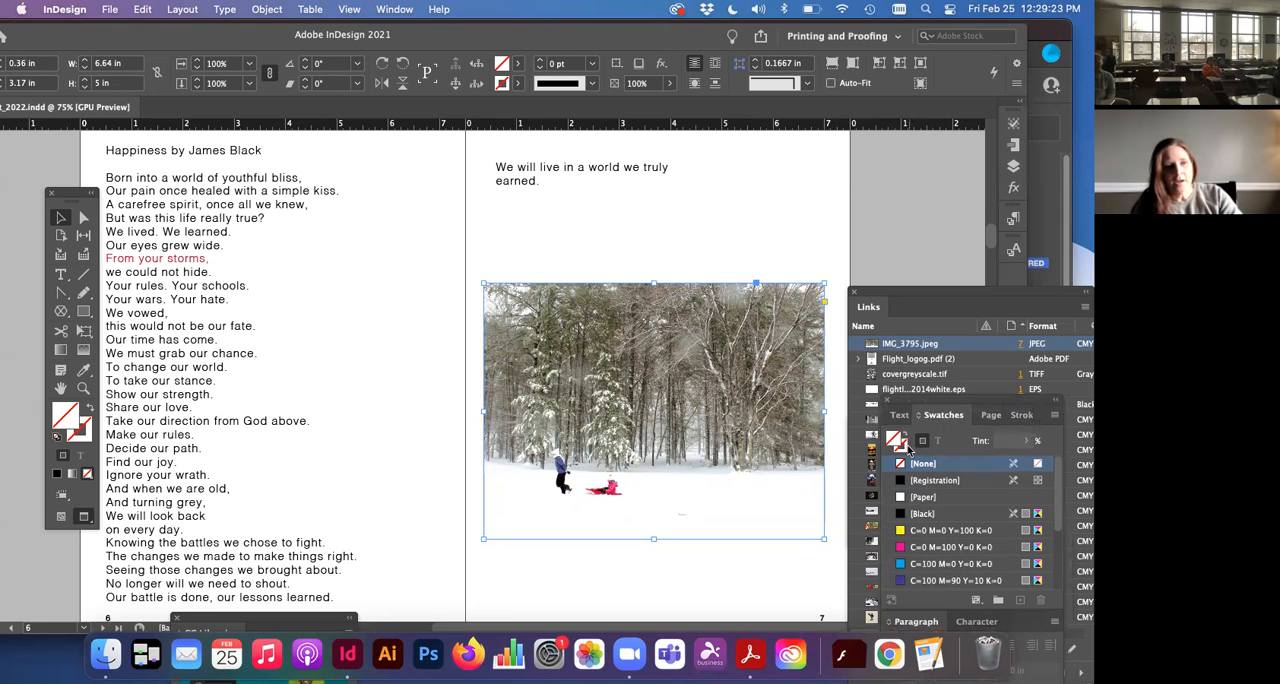
click(903, 447)
click(894, 440)
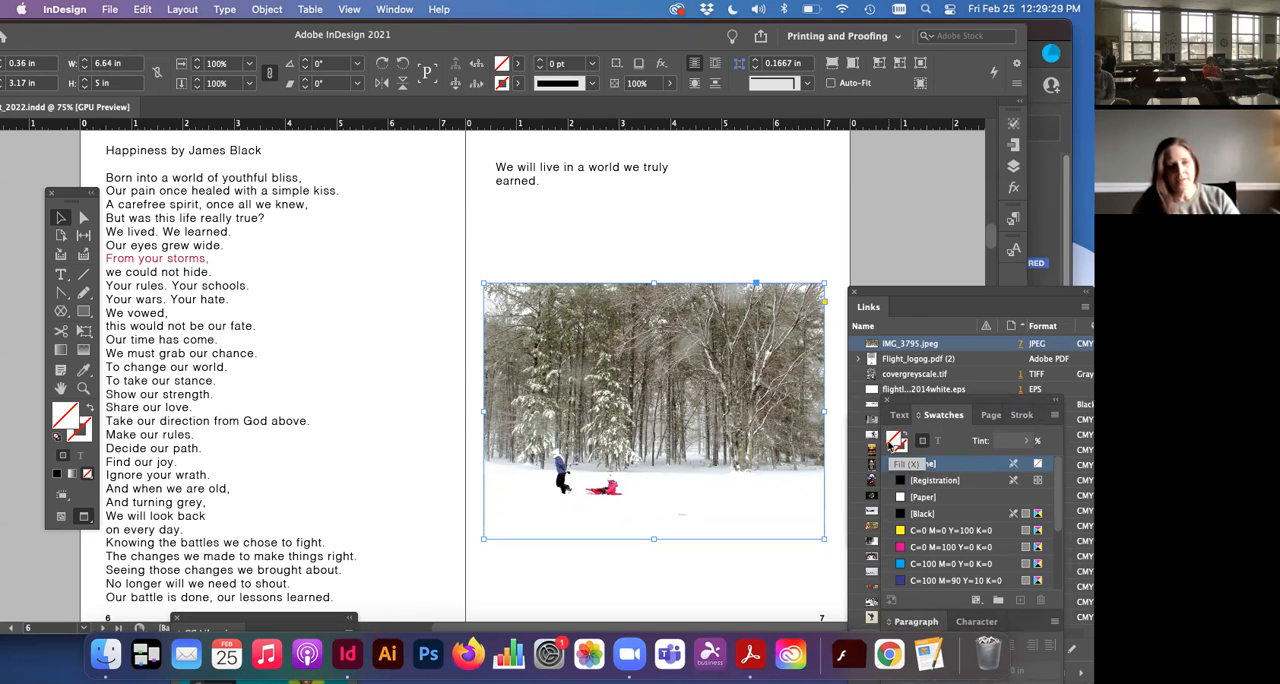
click(898, 449)
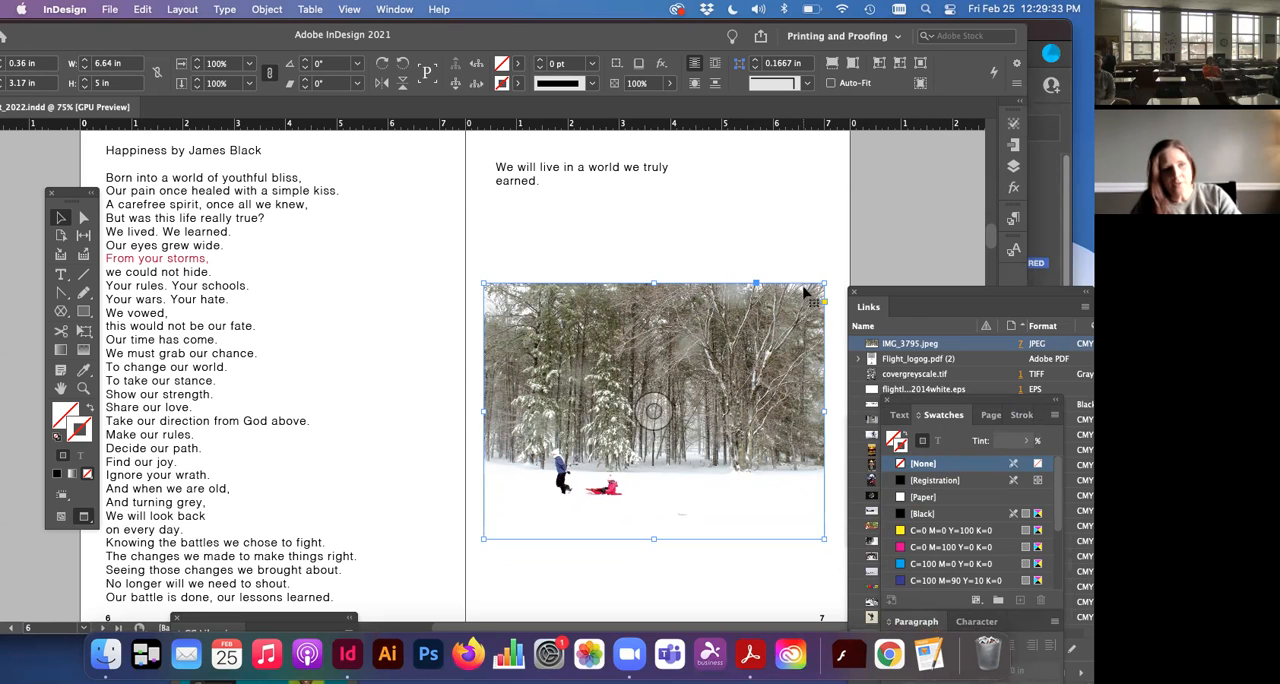
click(926, 549)
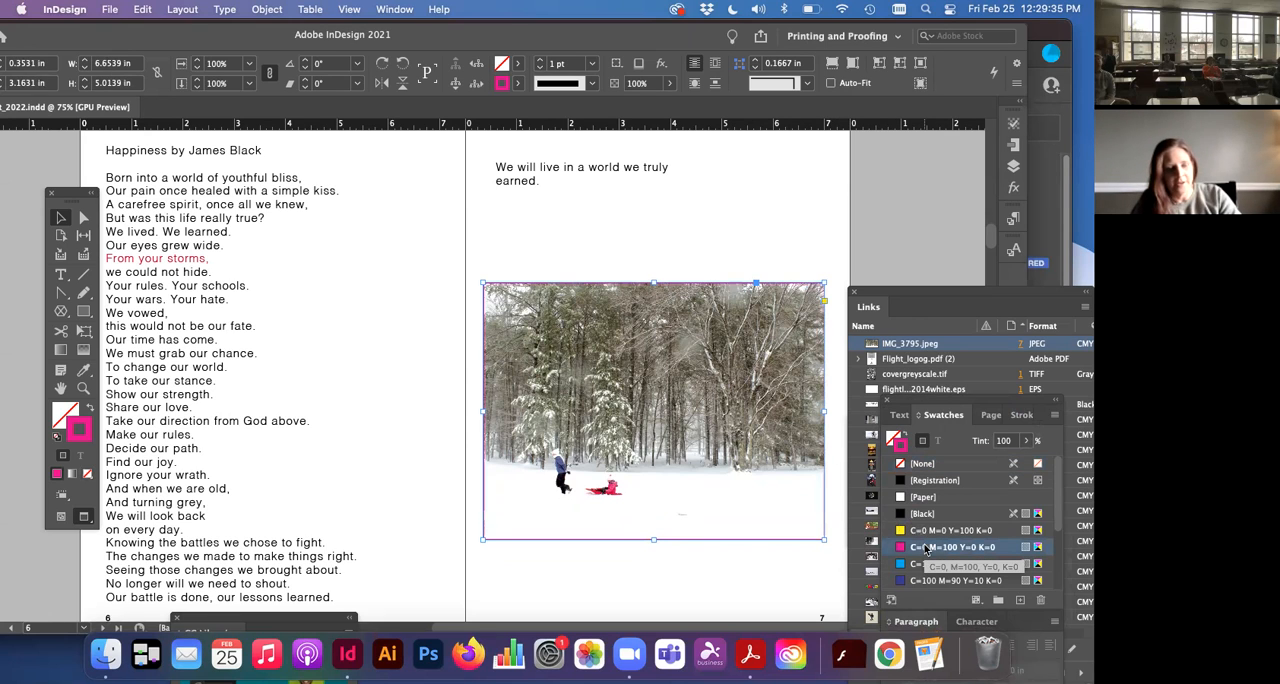
click(787, 569)
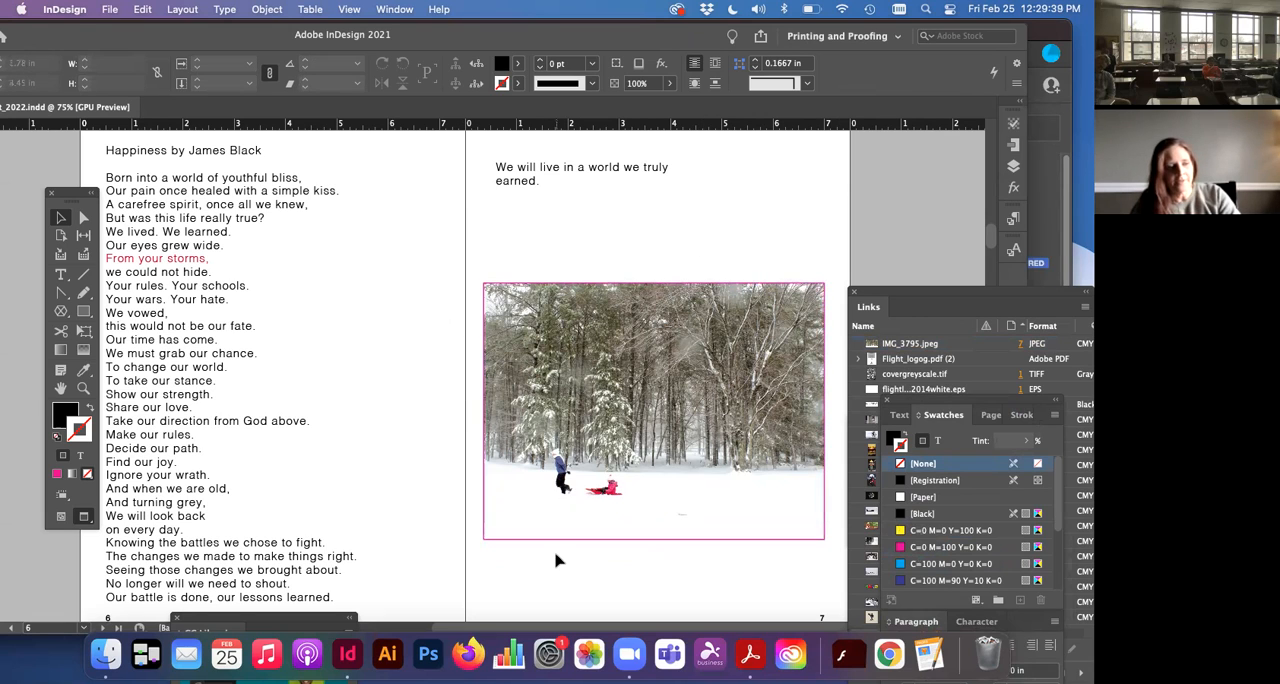
Step: Extend the photo frame downward to a height of about 6.34 in and fill it with cyan C=100 M=0 Y=0 K=0
click(605, 512)
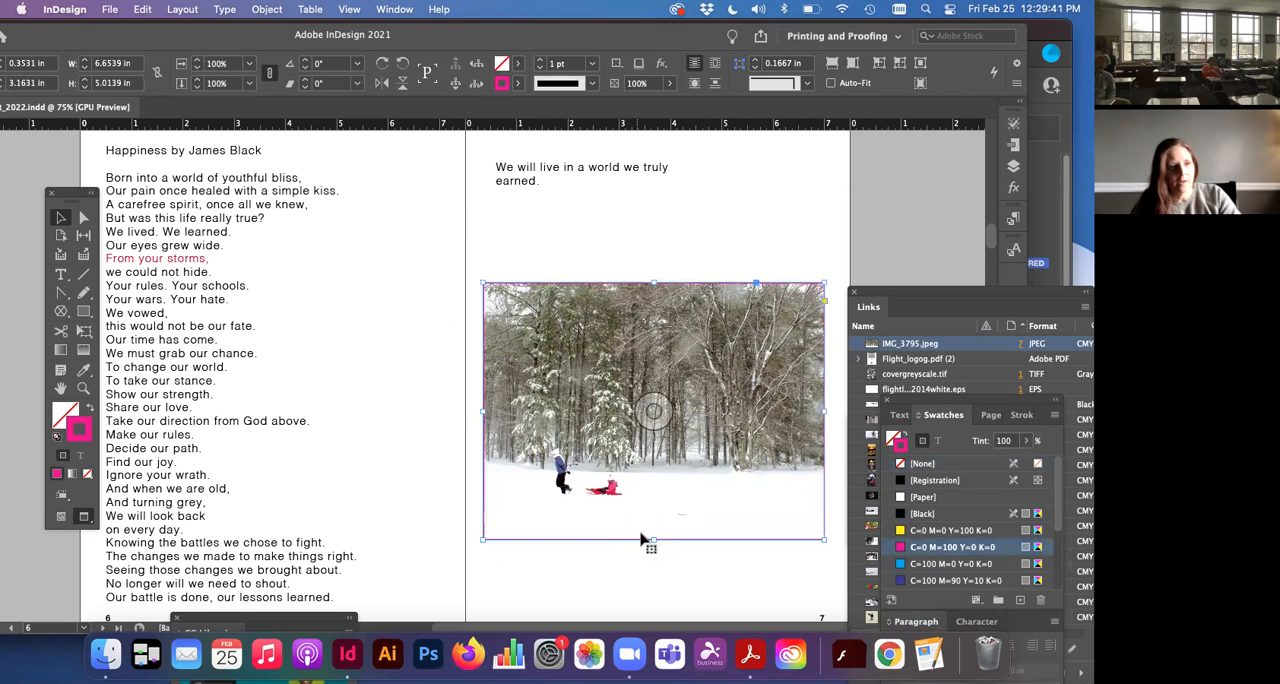
drag(651, 539, 652, 606)
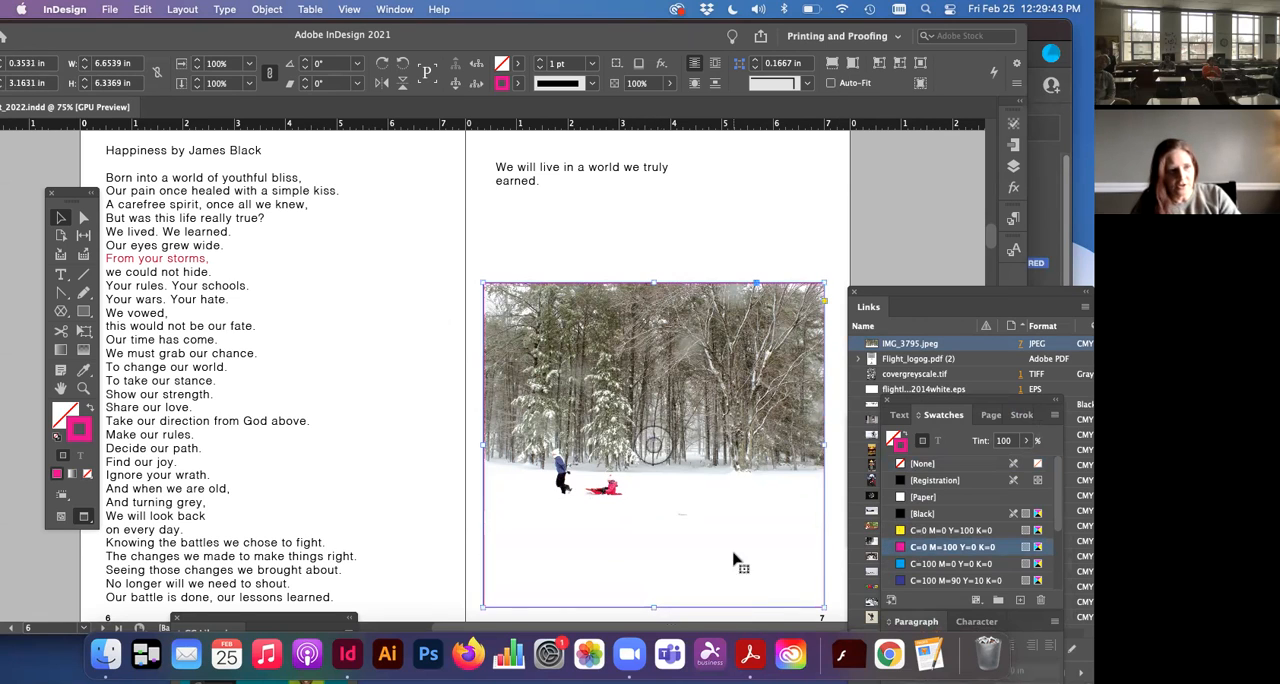
click(894, 438)
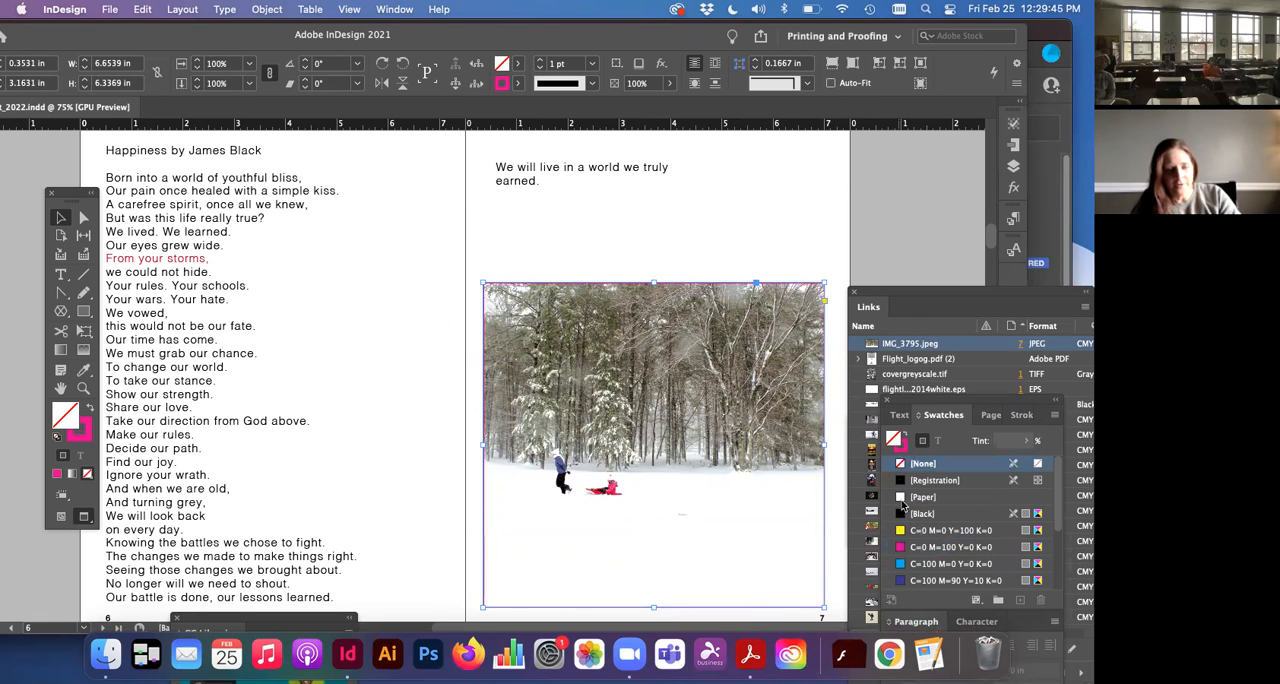
click(910, 565)
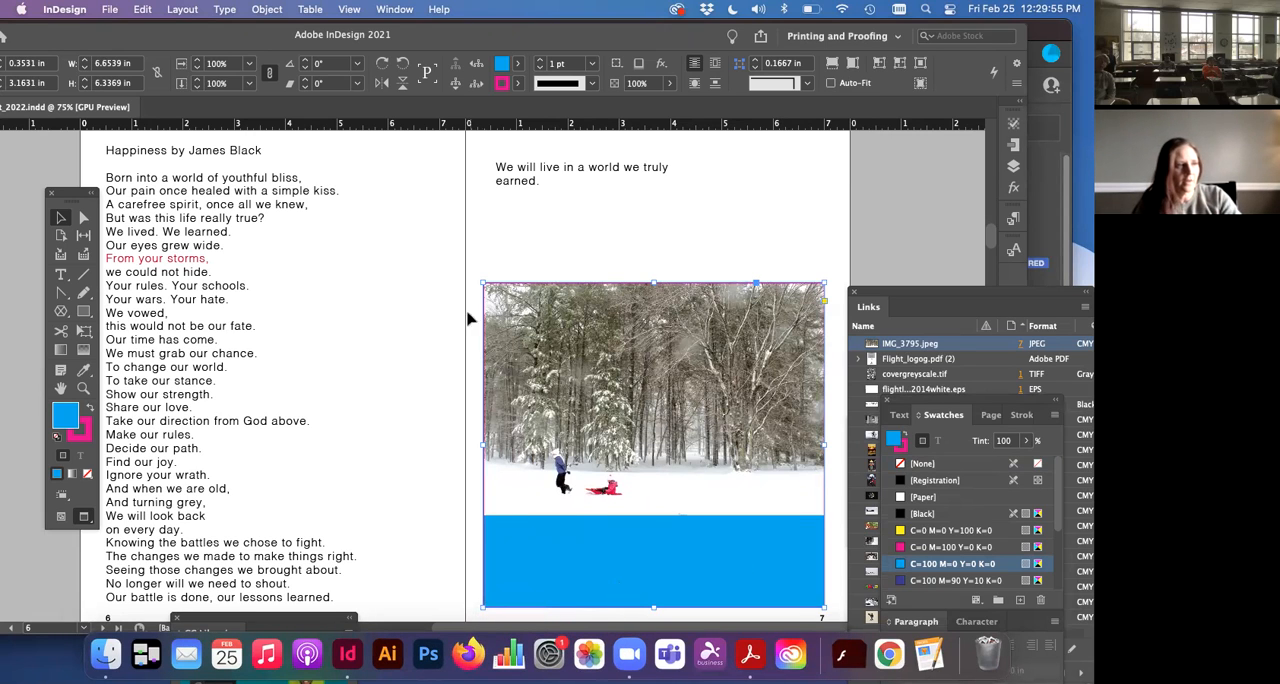
Step: Enlarge the photo frame up and to the left, across the spine, to about 7.27 × 6.77 in, and deselect it
drag(483, 284, 452, 260)
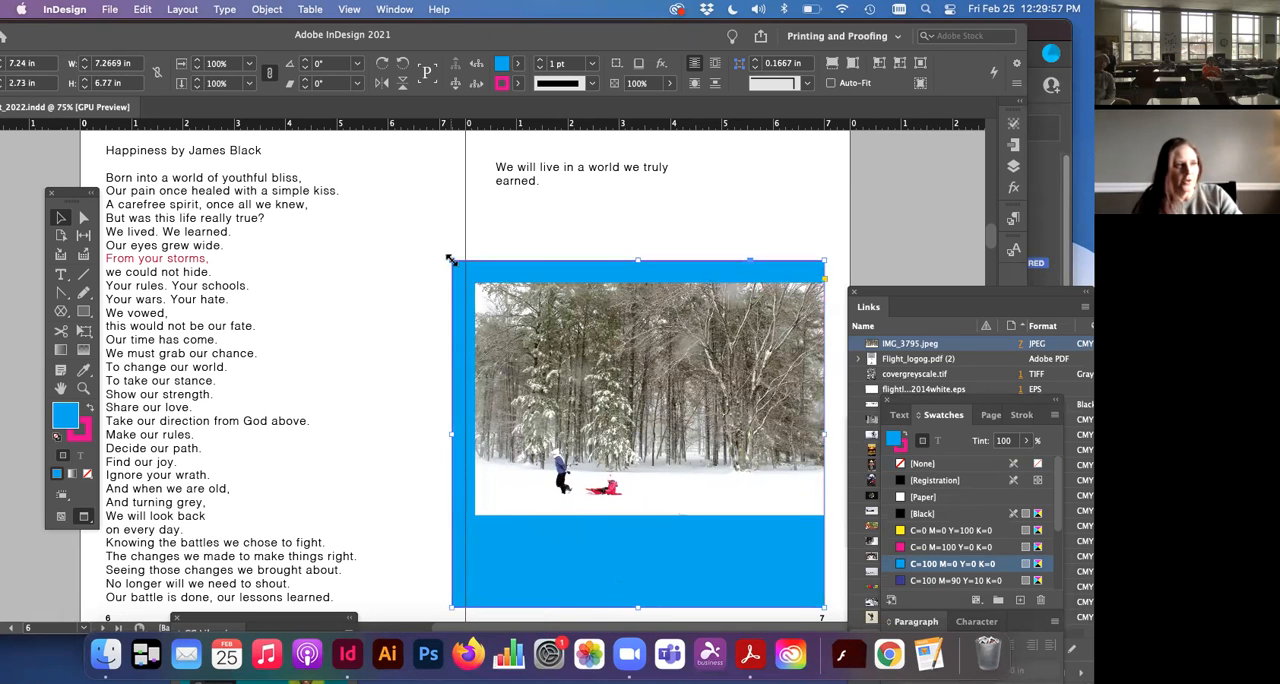
click(829, 584)
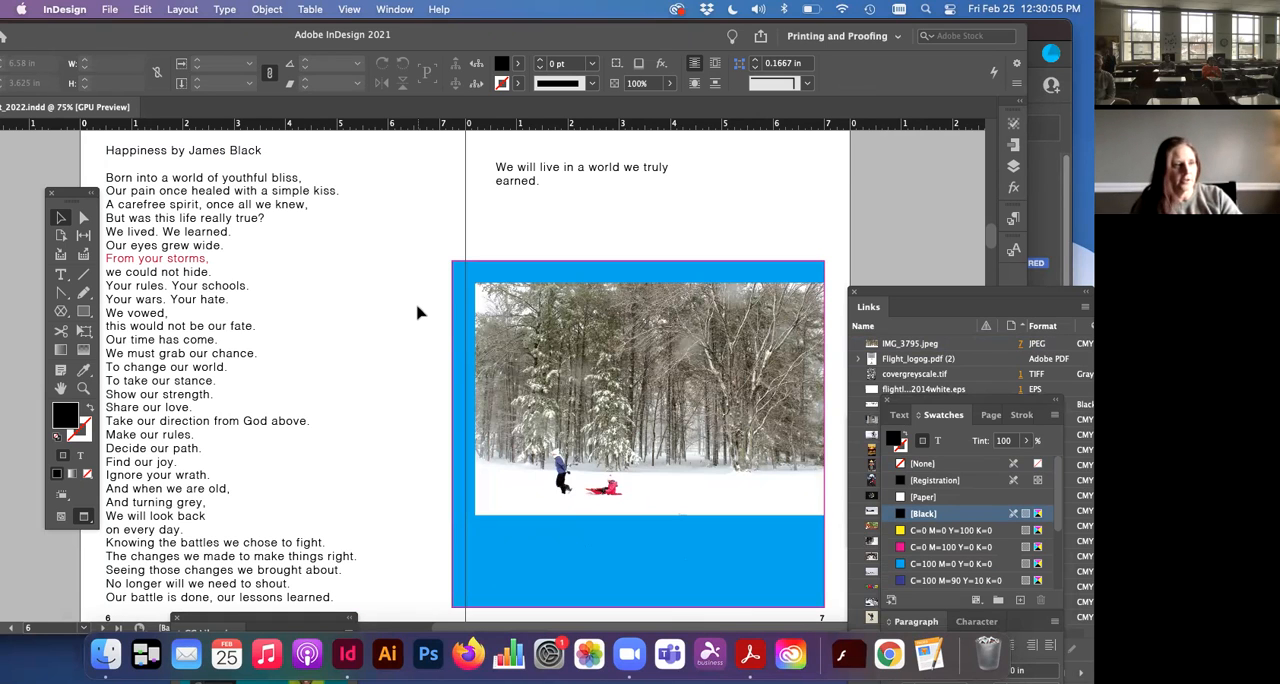
scroll(490, 502, left, 2)
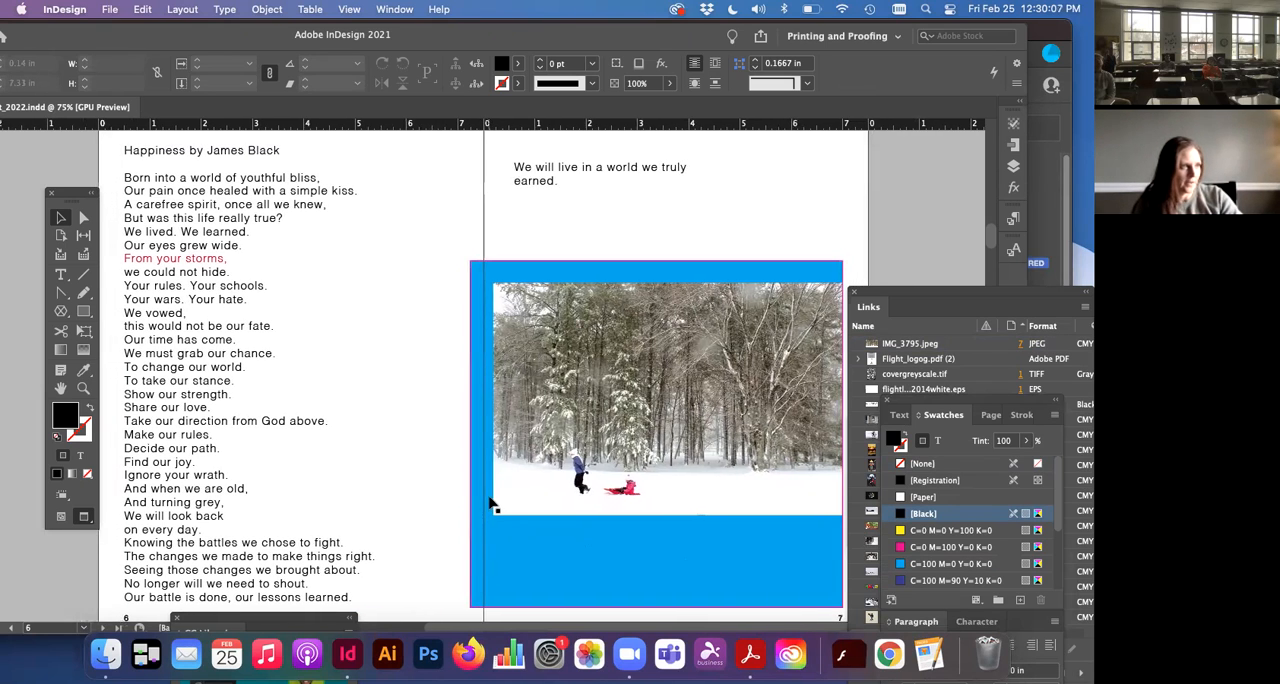
scroll(490, 502, left, 1)
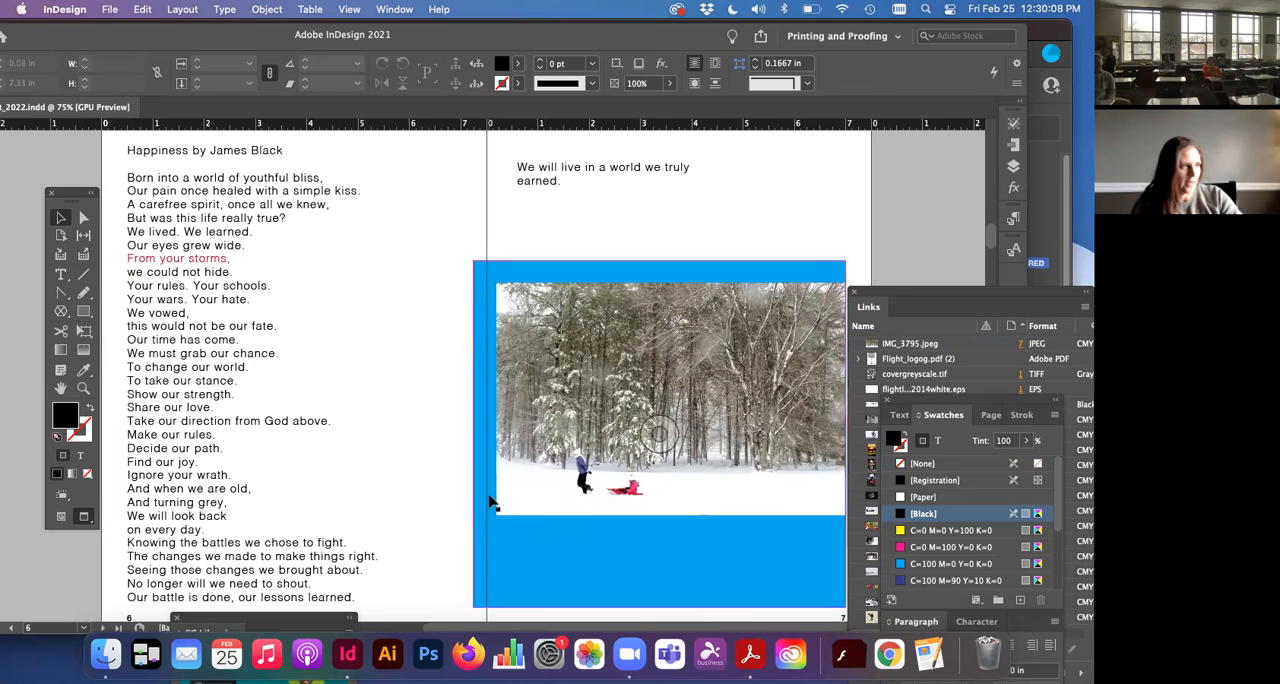
Step: Draw an ellipse about 2.88 × 1.85 in across the spine, above the photo frame's upper-left corner
click(86, 316)
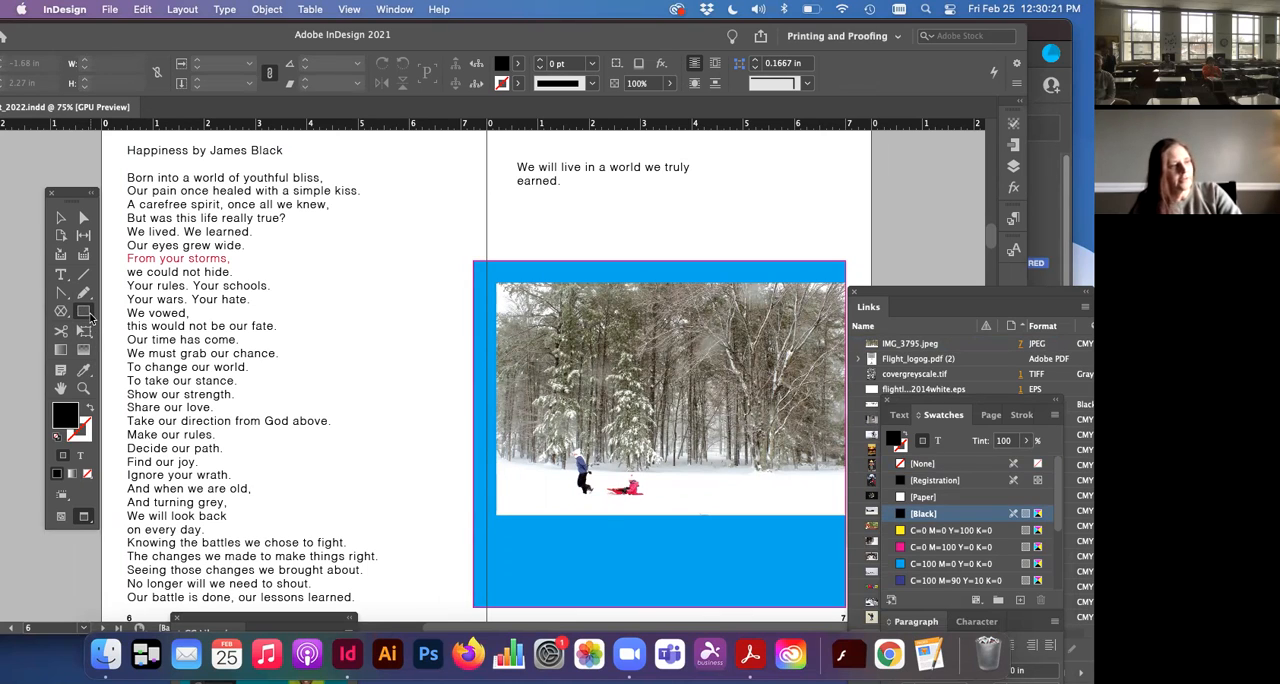
click(87, 315)
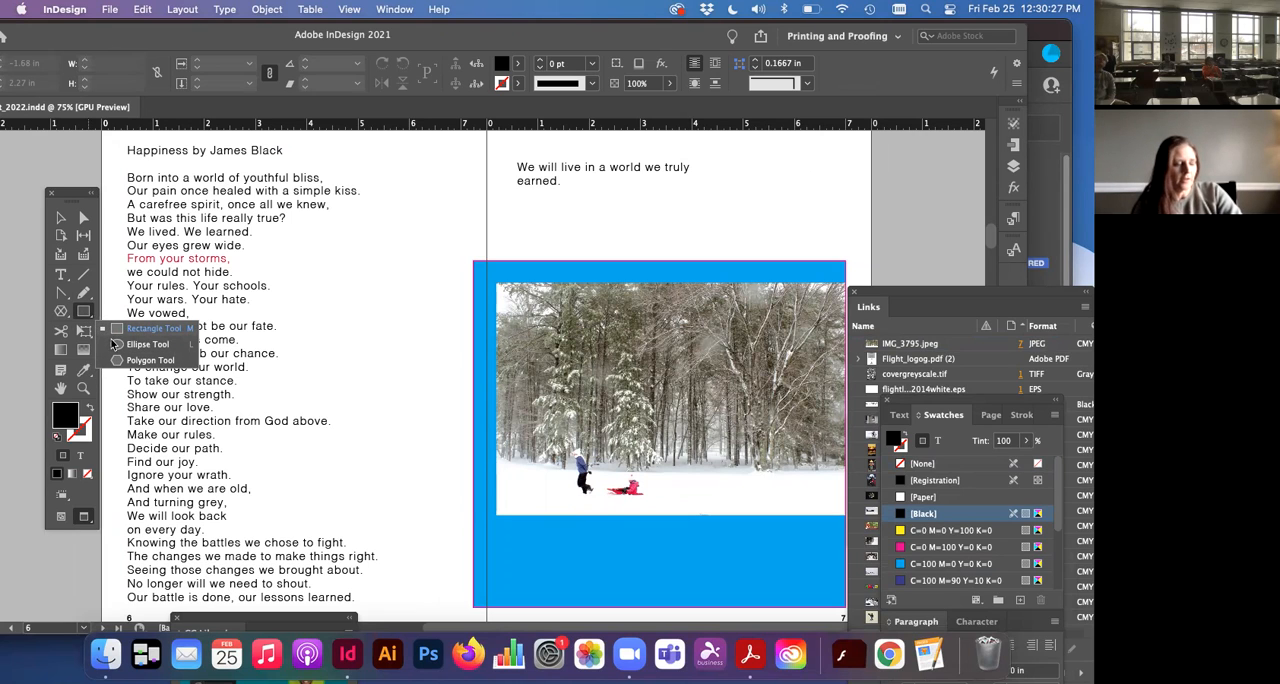
click(115, 344)
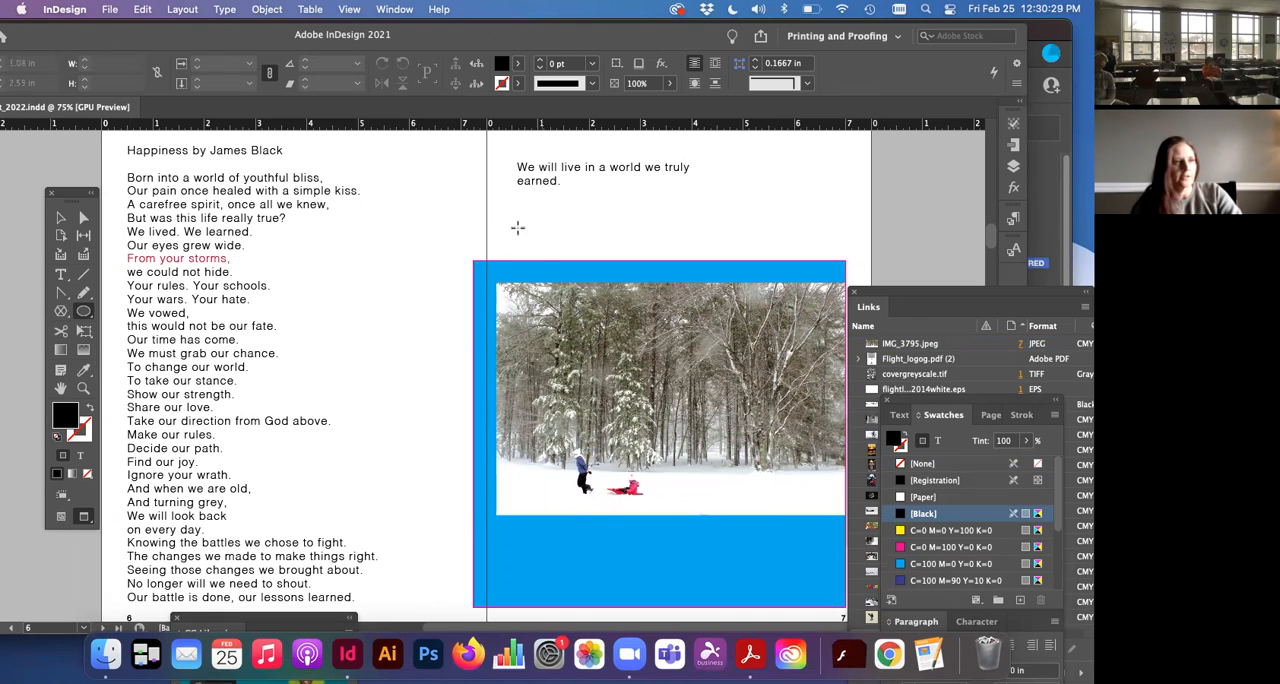
drag(380, 168, 528, 264)
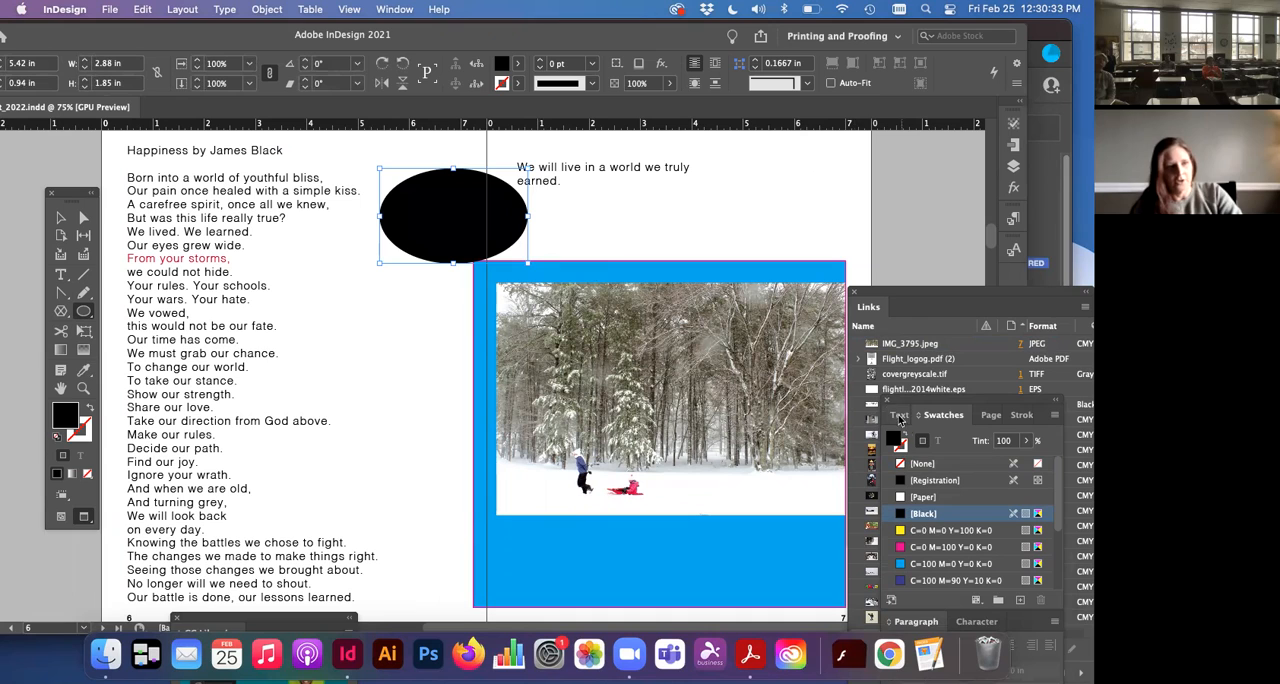
Step: Try a yellow C=0 M=0 Y=100 K=0 fill on the ellipse, and fill it with cyan C=100 M=0 Y=0 K=0 instead
click(914, 527)
scroll(902, 468, down, 1)
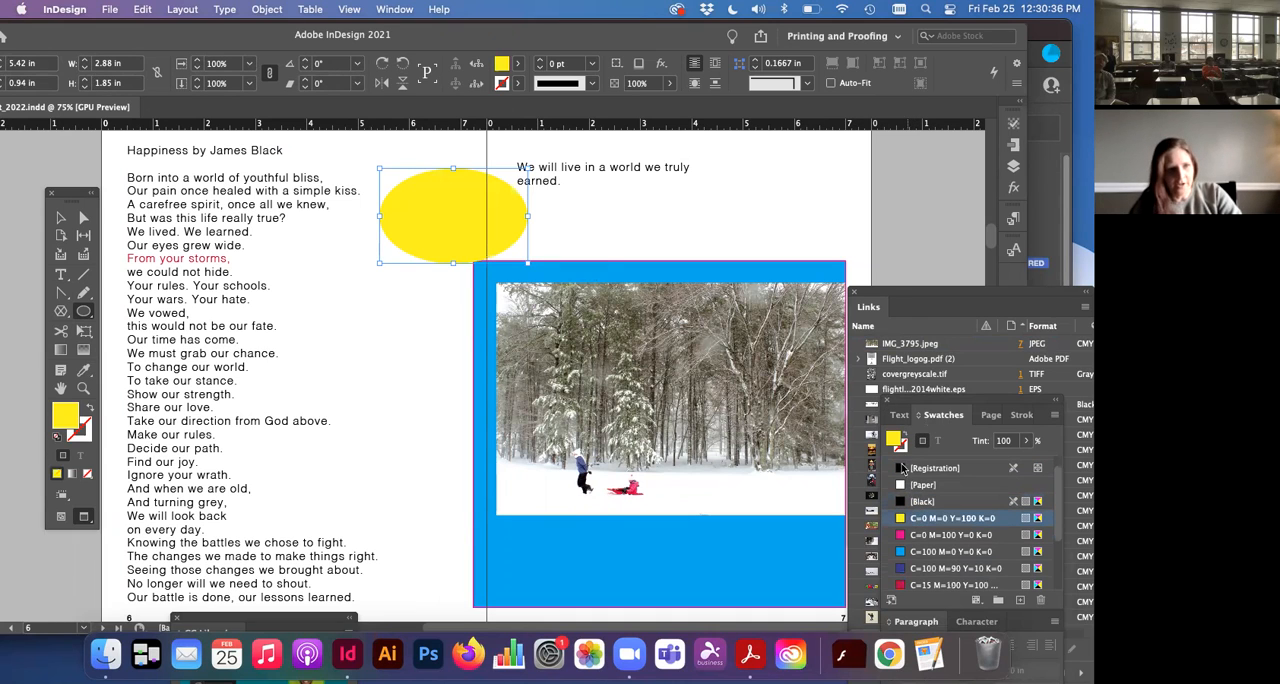
click(917, 551)
scroll(917, 551, up, 1)
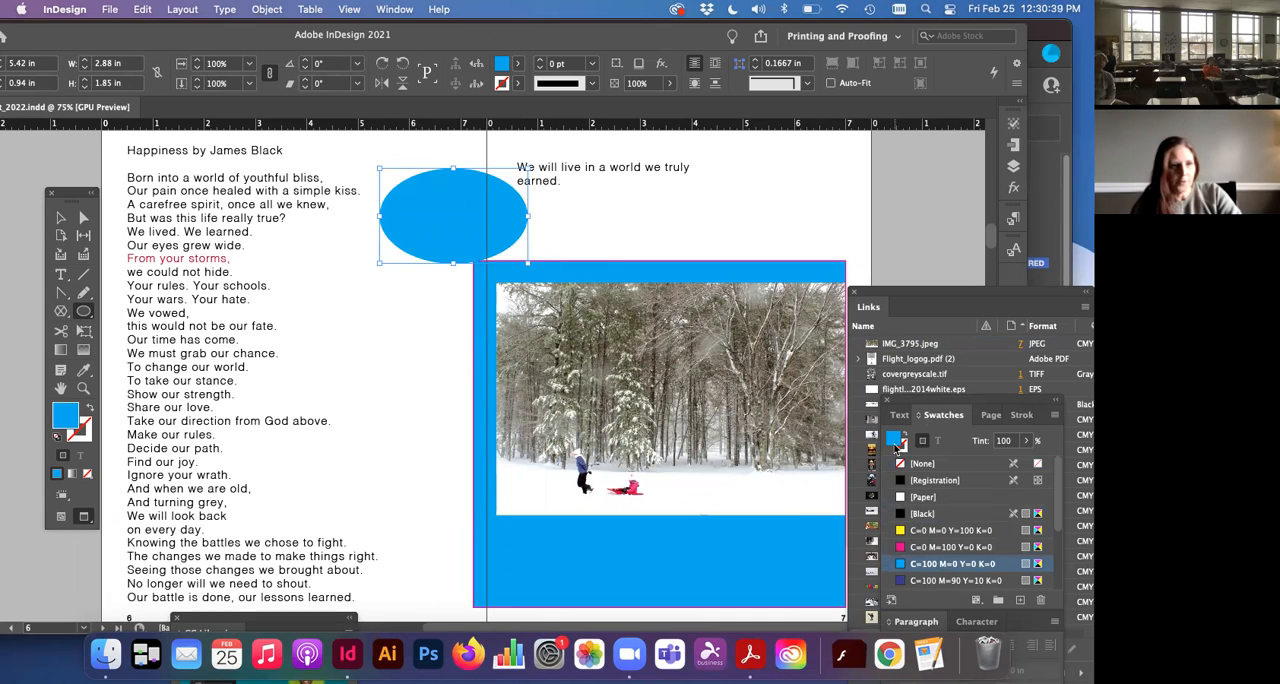
Step: Give the ellipse a yellow C=0 M=0 Y=100 K=0 stroke
click(898, 446)
click(945, 530)
scroll(945, 530, down, 1)
Step: Move the ellipse slightly right to about X 5.64 in, and increase its stroke weight to 10 pt
click(61, 219)
mouse_move(428, 240)
mouse_down()
mouse_move(500, 214)
mouse_move(419, 219)
mouse_move(439, 242)
mouse_up()
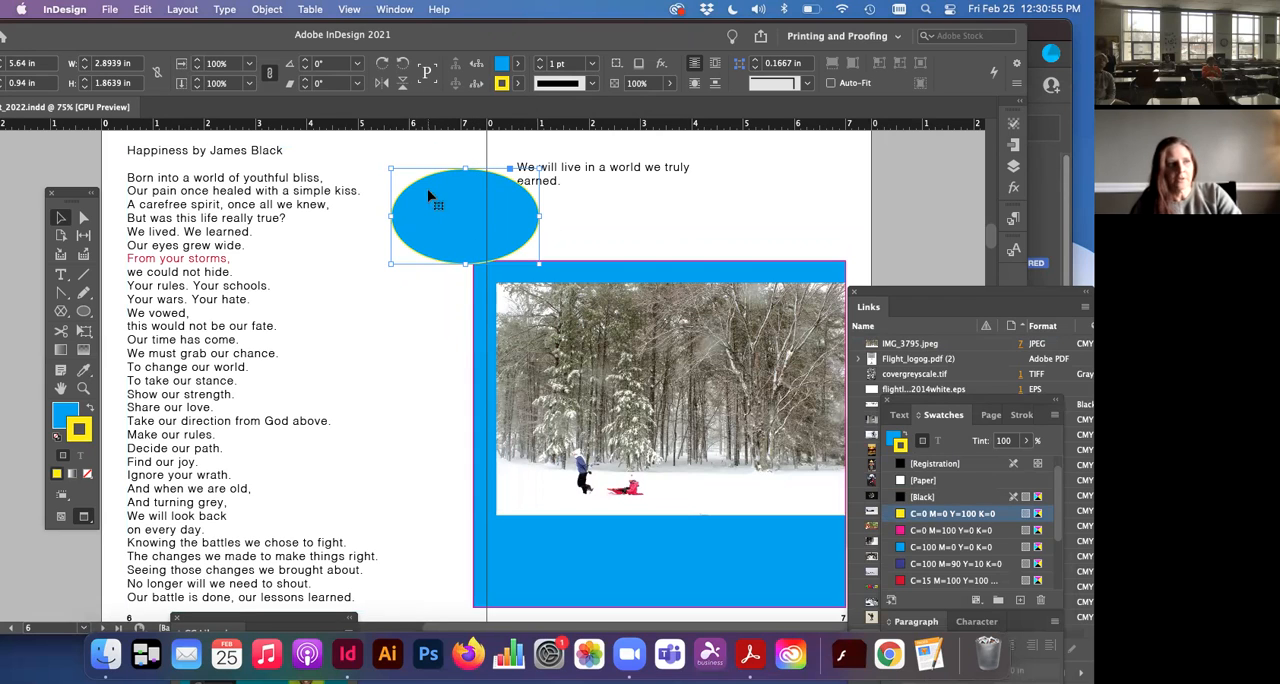
click(541, 61)
click(541, 61)
click(541, 61)
click(541, 61)
click(541, 61)
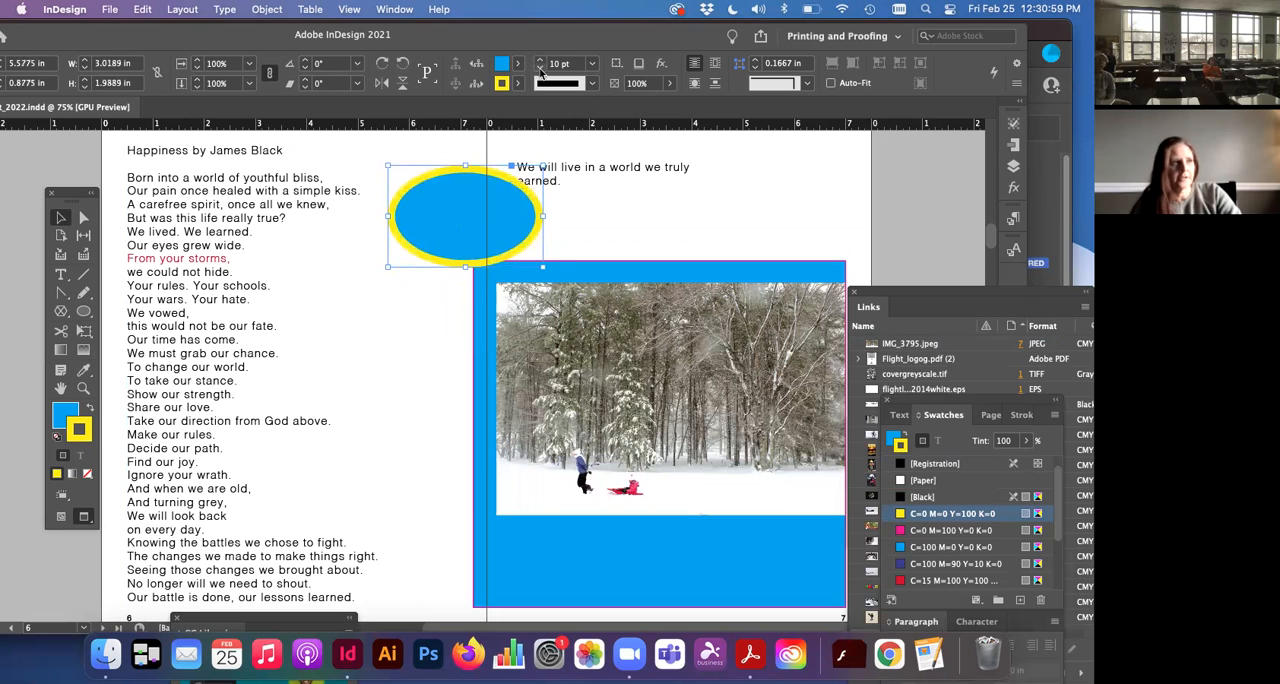
Step: Reduce the ellipse's stroke weight to 5 pt and change its stroke type to a multi-line style
click(541, 68)
click(593, 84)
click(591, 117)
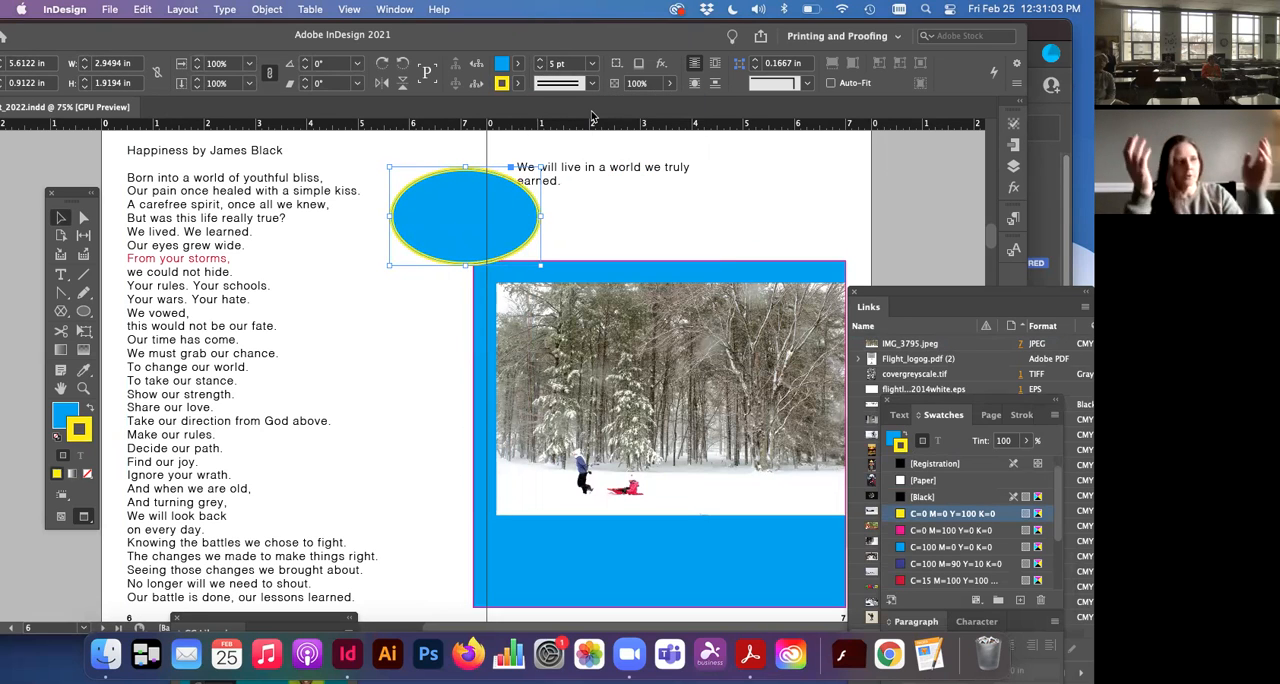
click(549, 157)
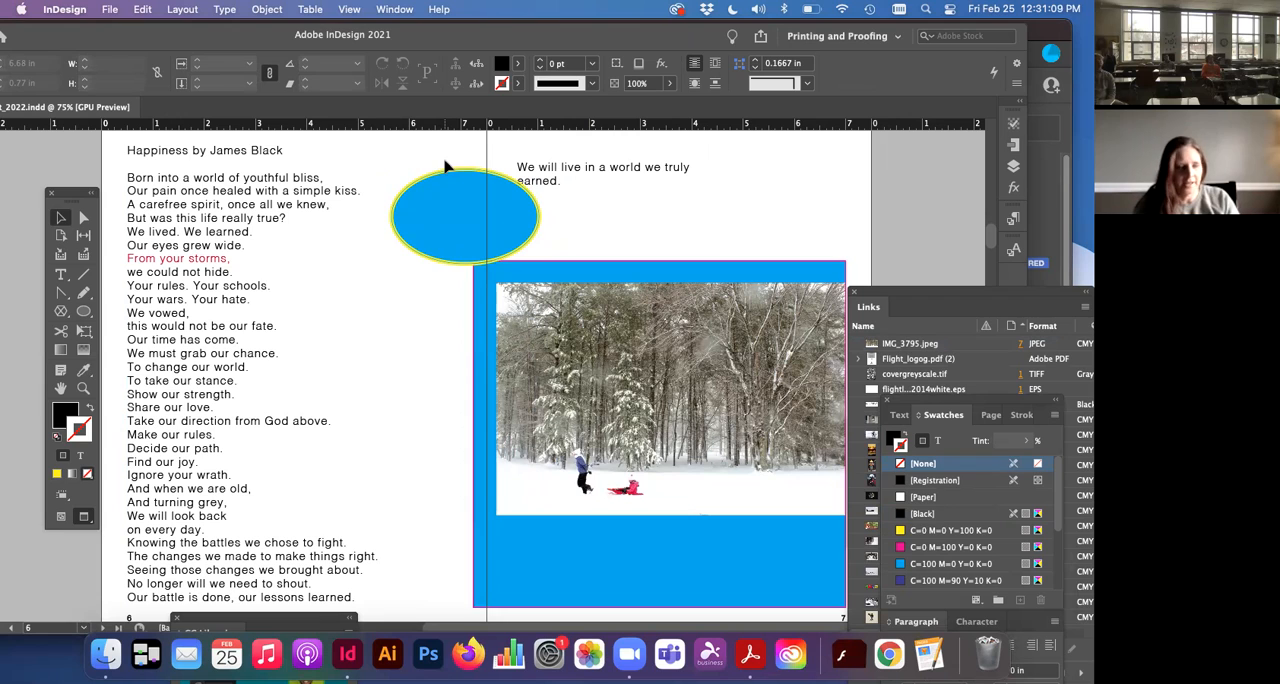
Step: Bring the poem text frame on page 6 forward one level in the stacking order
click(443, 191)
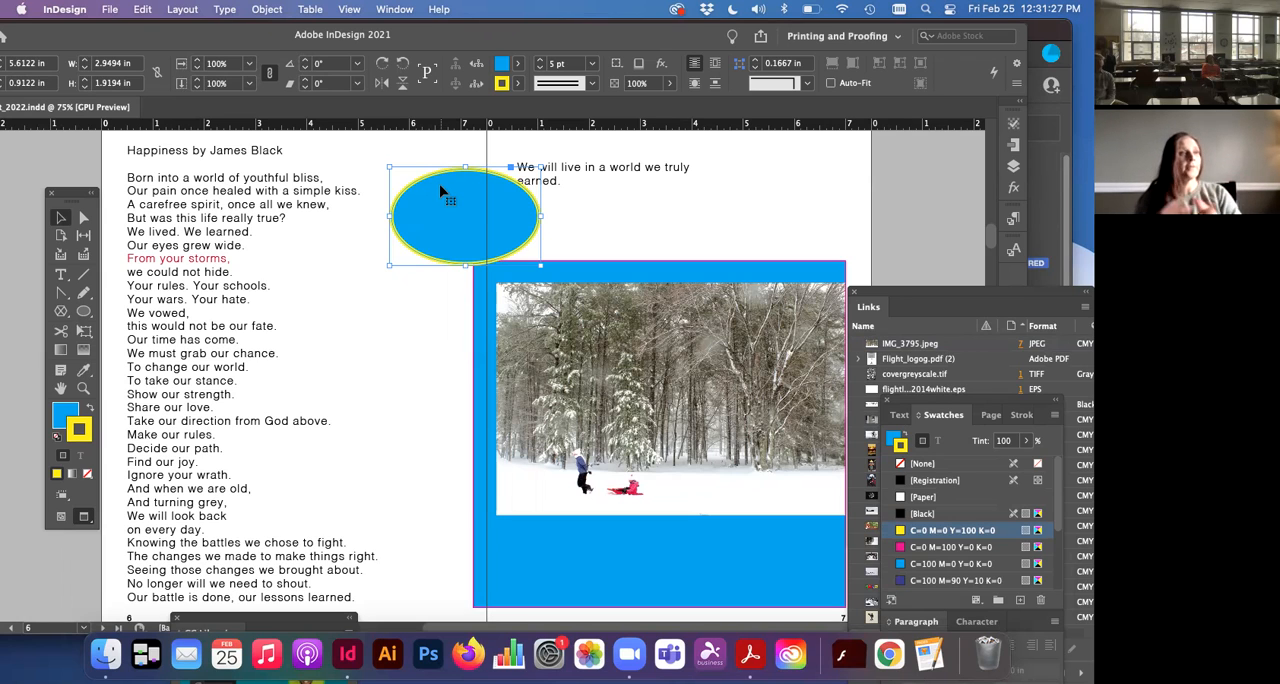
click(371, 160)
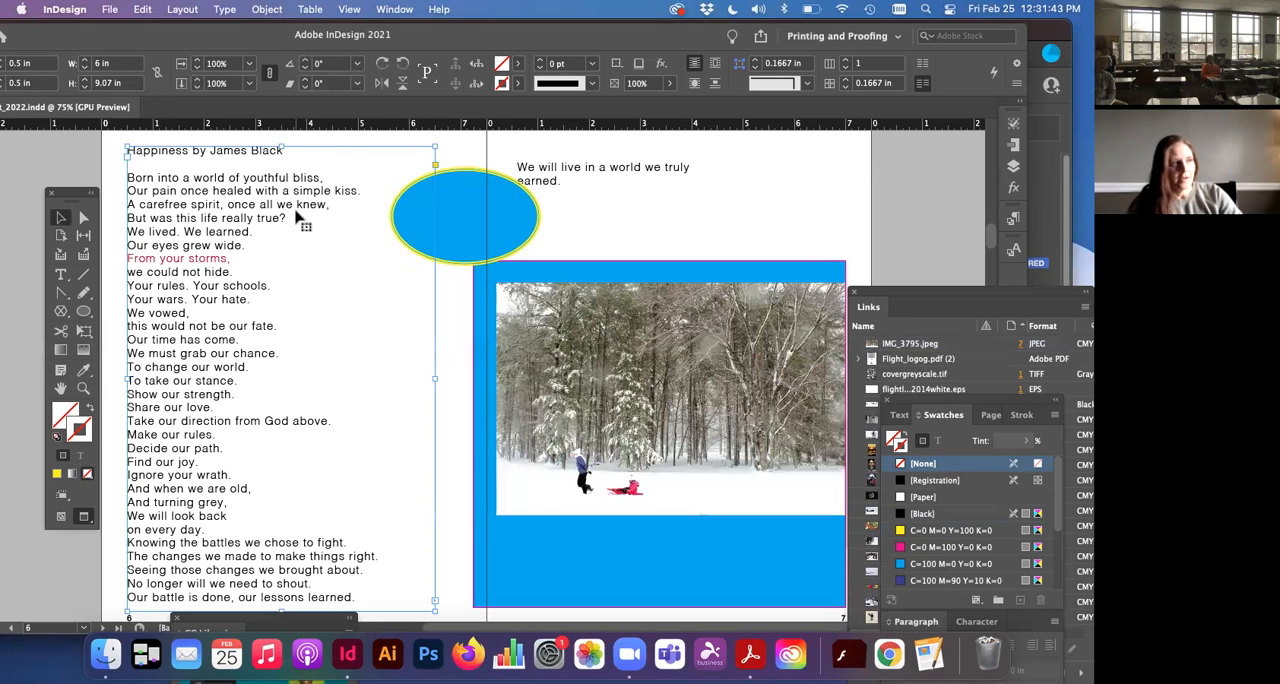
click(464, 236)
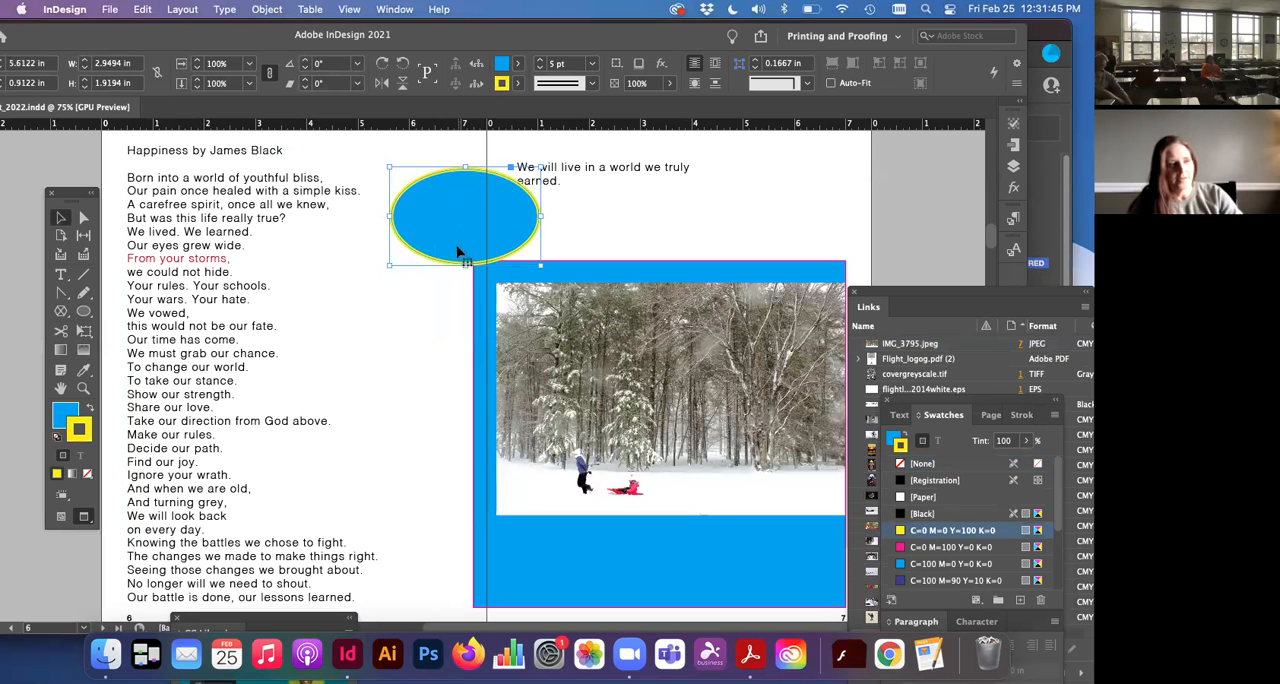
click(495, 280)
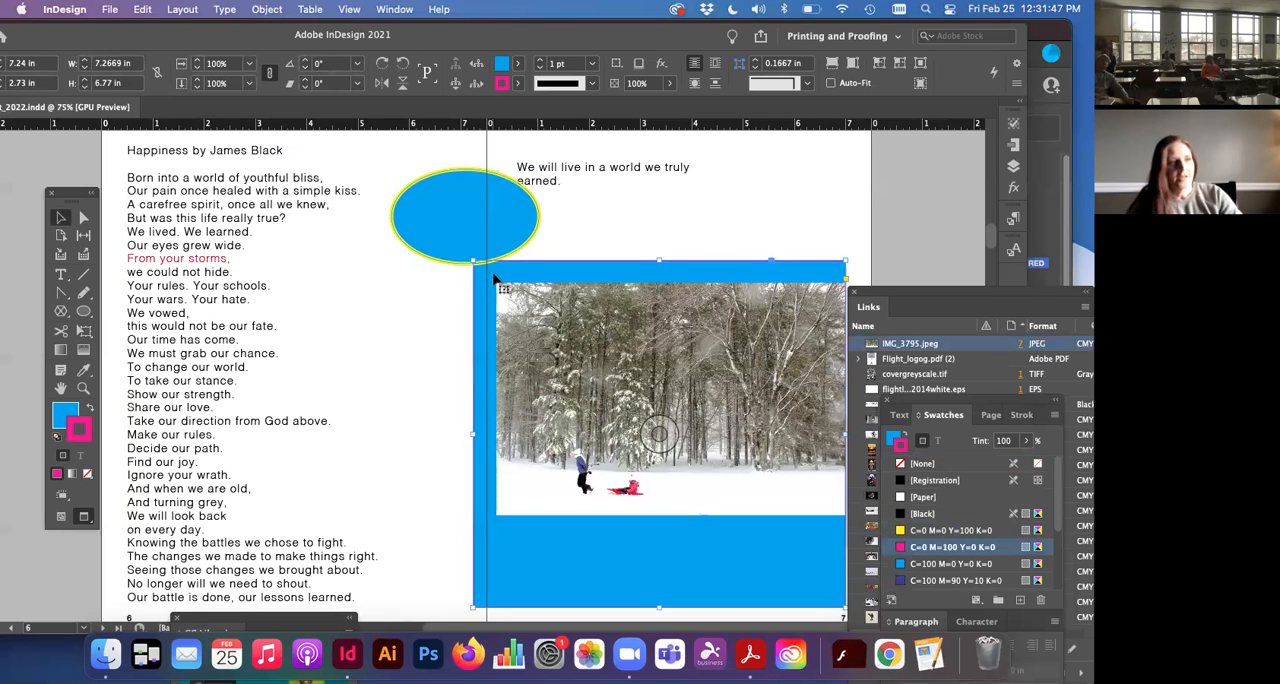
click(377, 294)
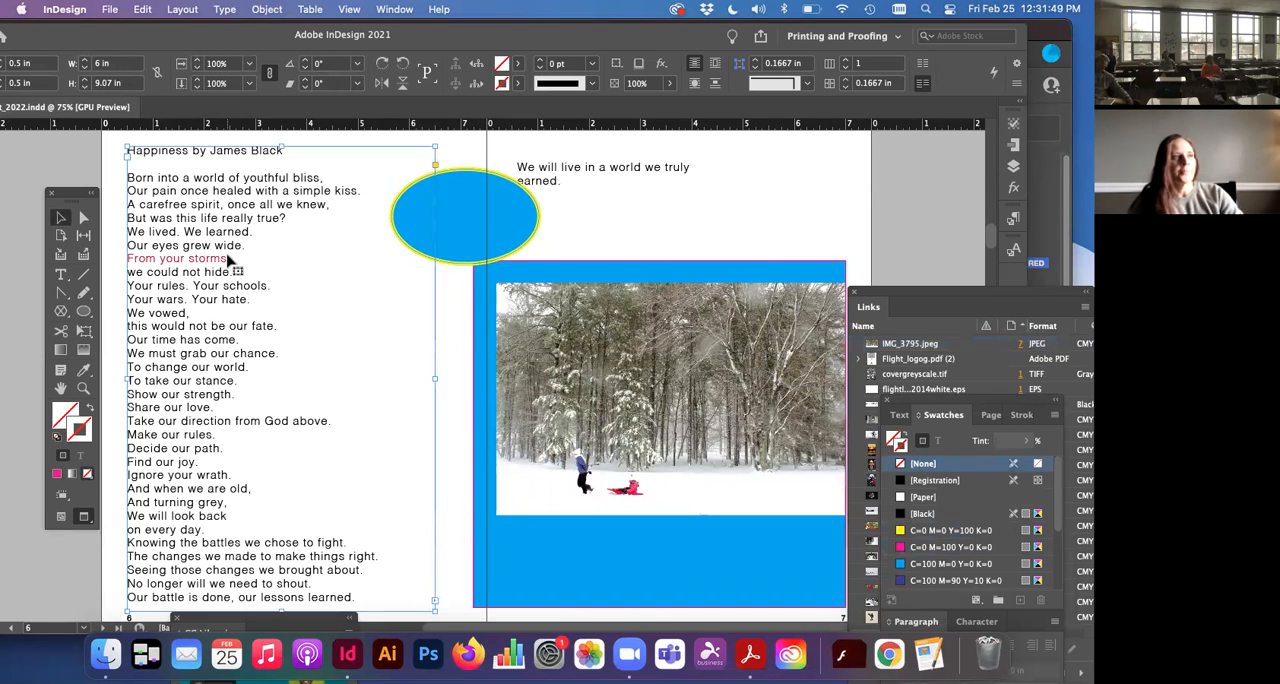
click(266, 10)
mouse_move(270, 65)
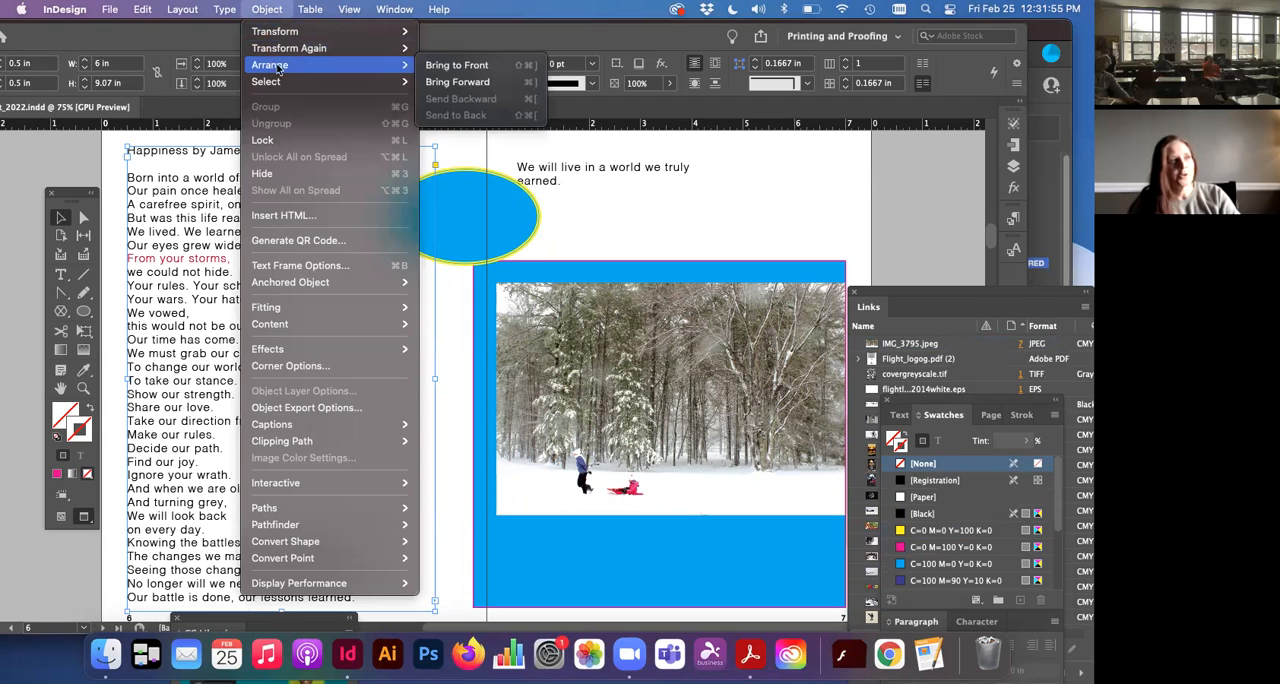
click(458, 82)
Step: Delete the blue ellipse that straddles the spine above the photo frame
click(482, 220)
drag(486, 229, 706, 240)
key(Delete)
Step: Move the "We will live in a world we truly earned" text frame onto the photo and bring it to the front
click(559, 371)
drag(531, 170, 574, 360)
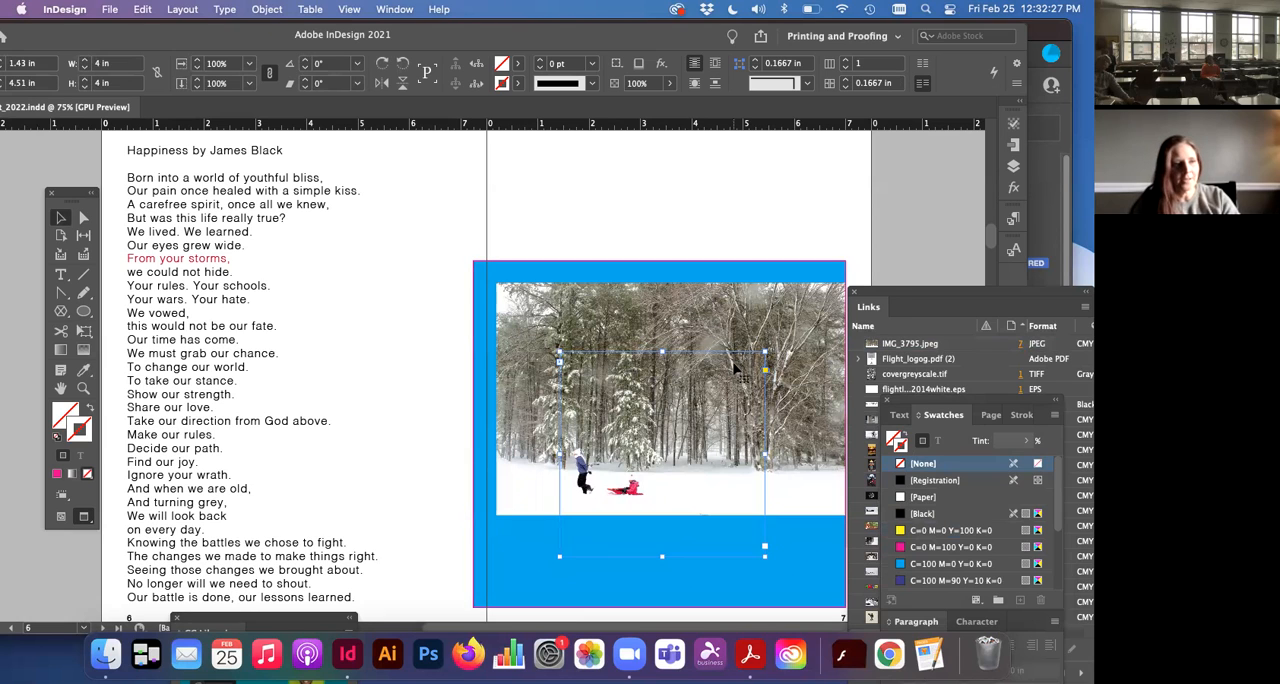
click(266, 9)
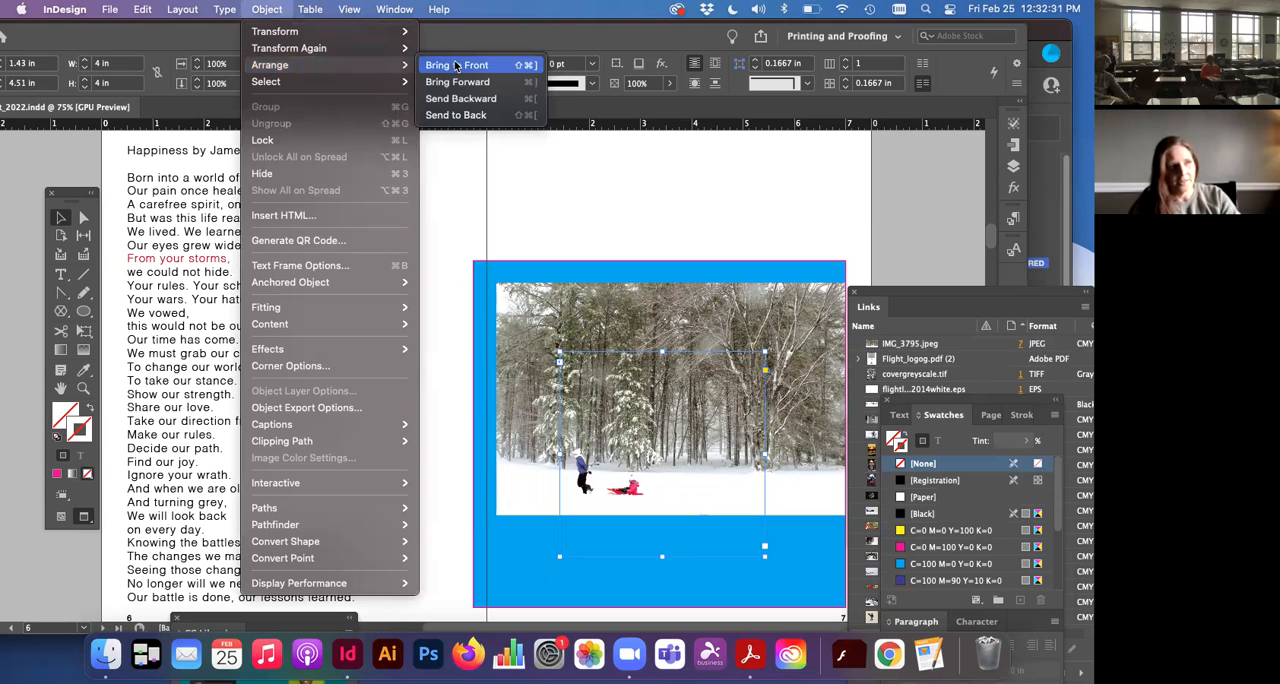
click(456, 66)
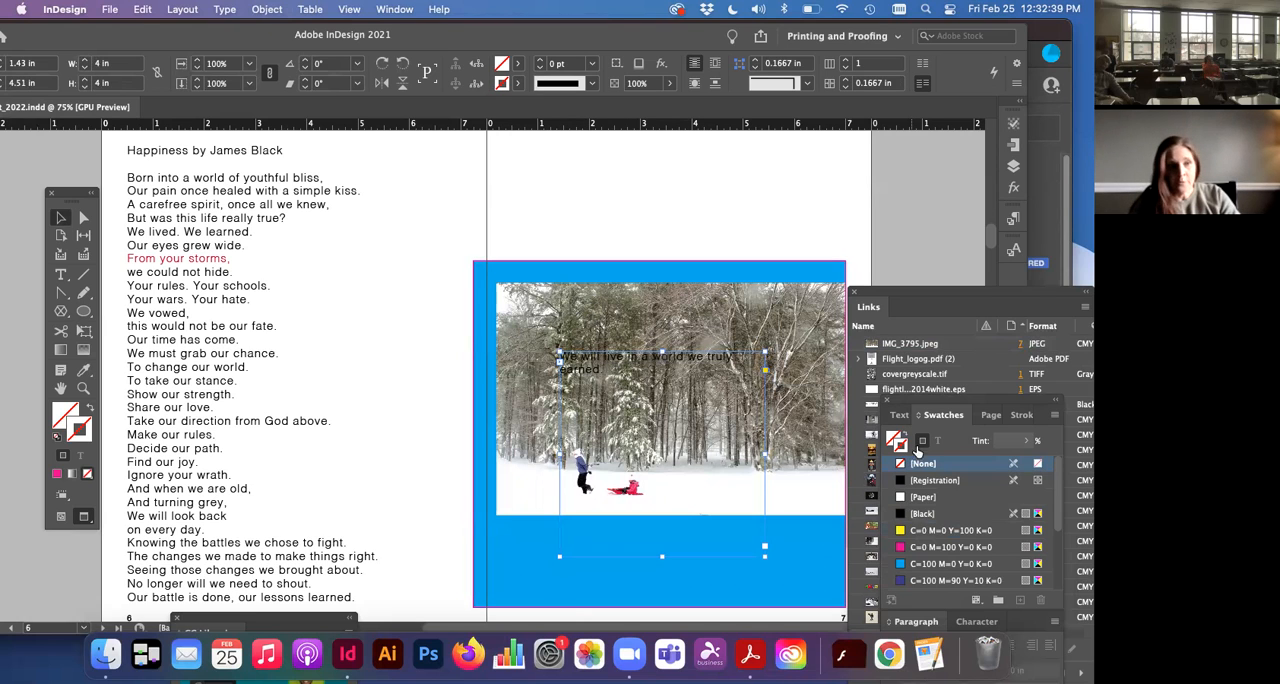
Step: Recolour all of the quote text on the photo with the [Paper] swatch
double_click(592, 372)
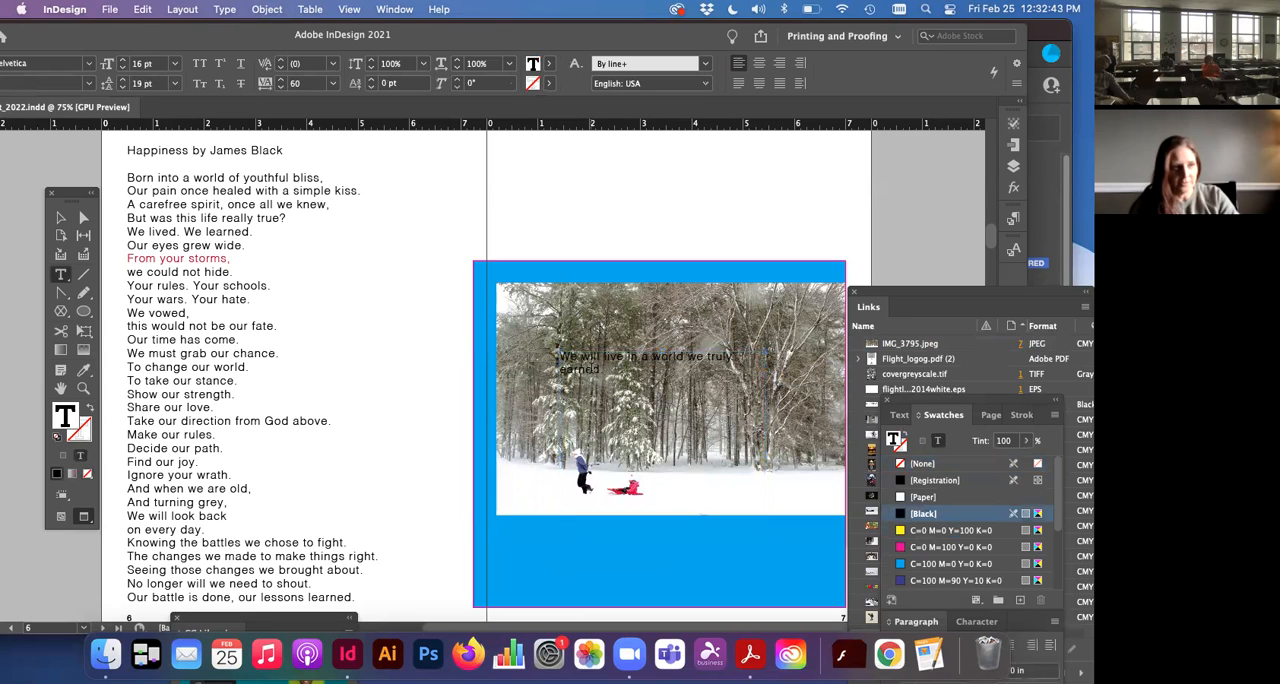
key(super+a)
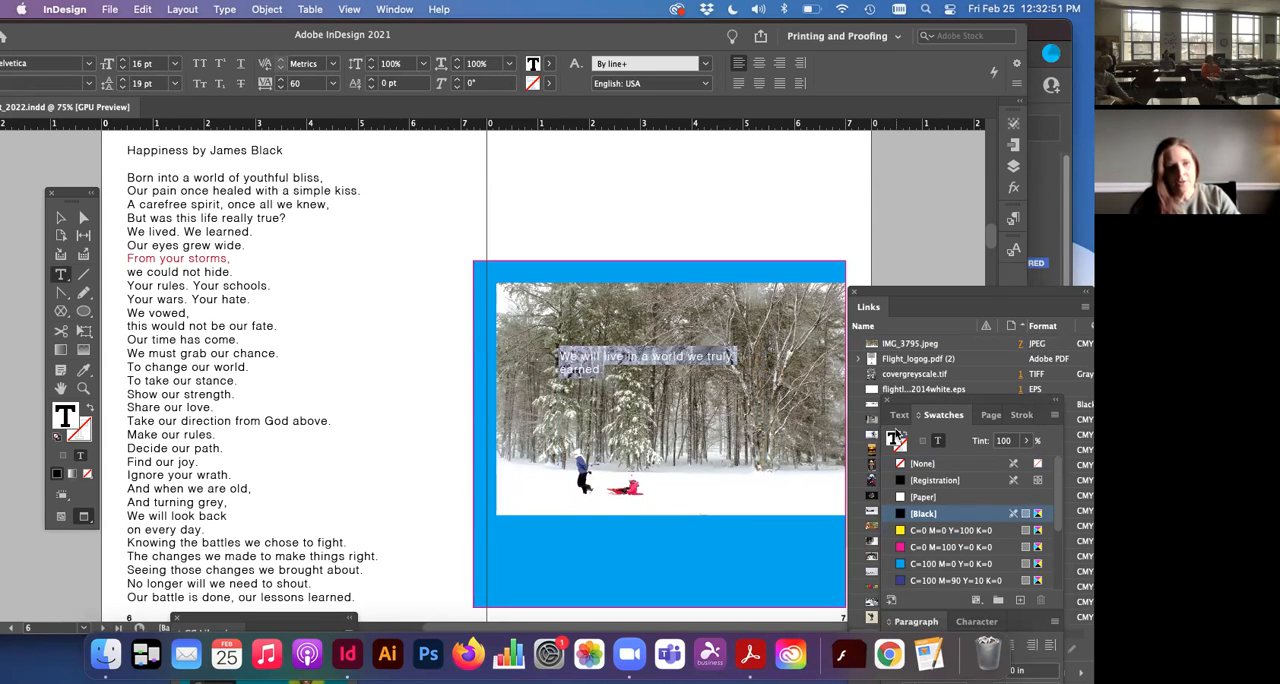
click(918, 498)
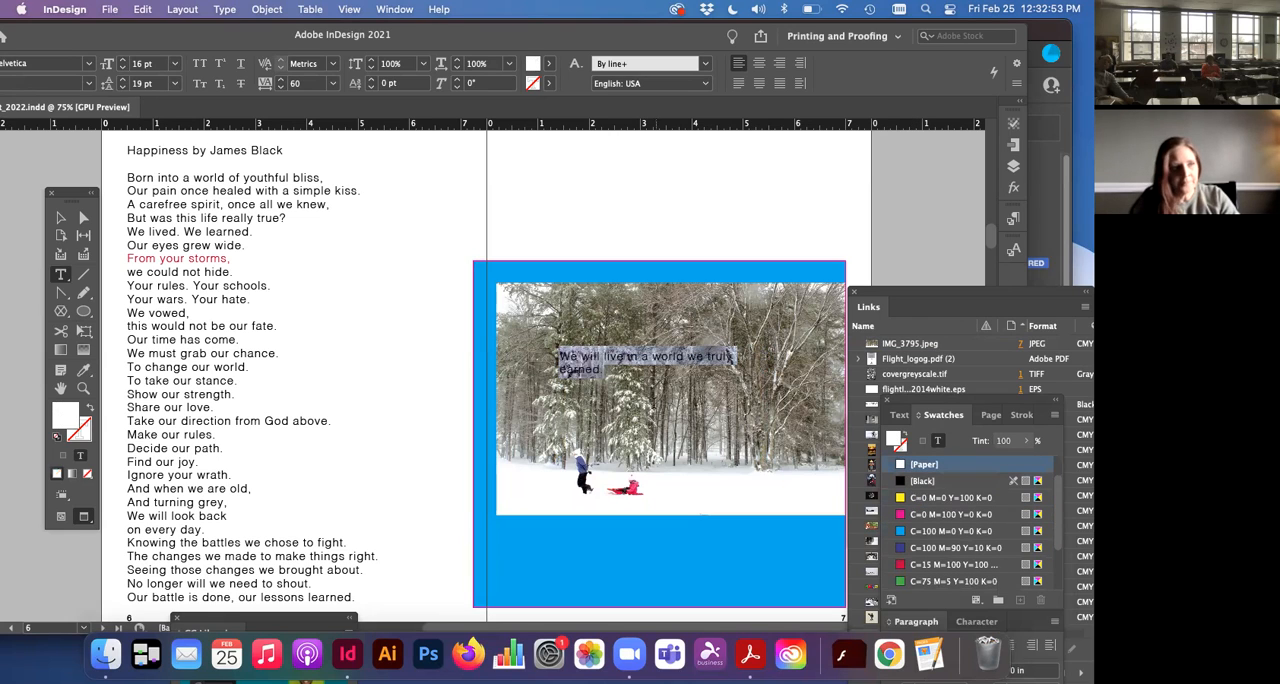
Step: Increase the quote text's font size to 27 pt
click(592, 353)
drag(603, 370, 557, 350)
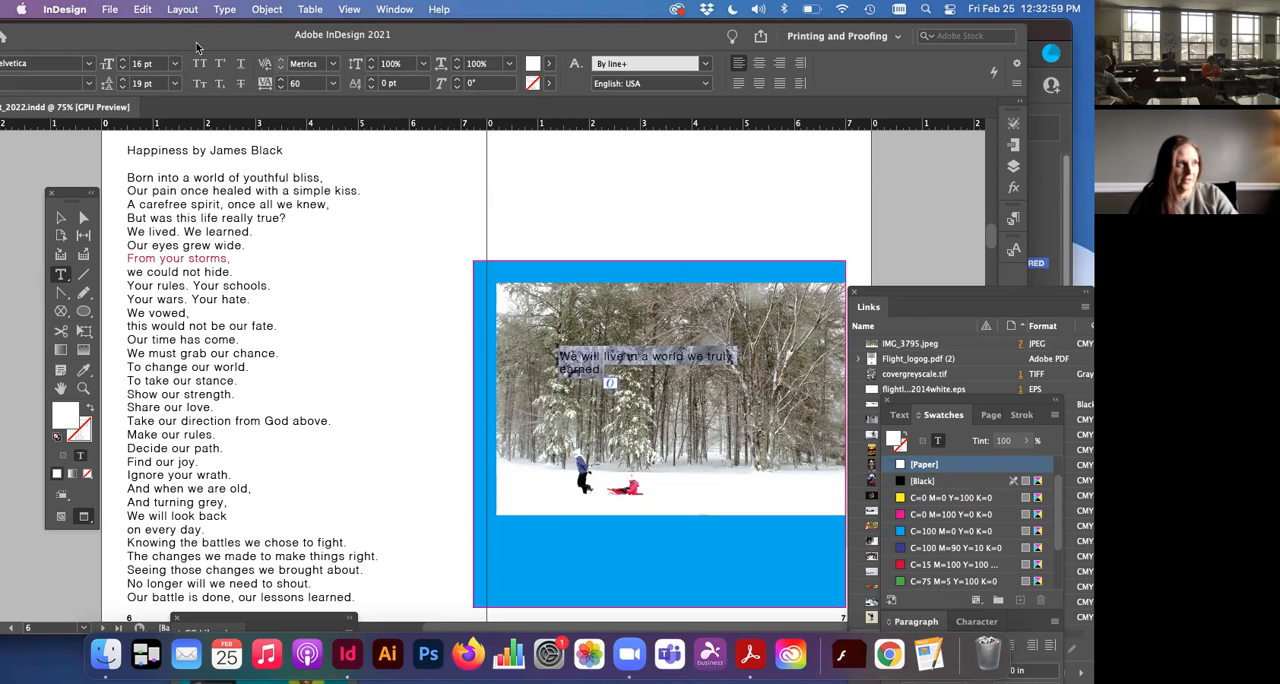
click(122, 59)
click(122, 59)
click(122, 59)
click(122, 59)
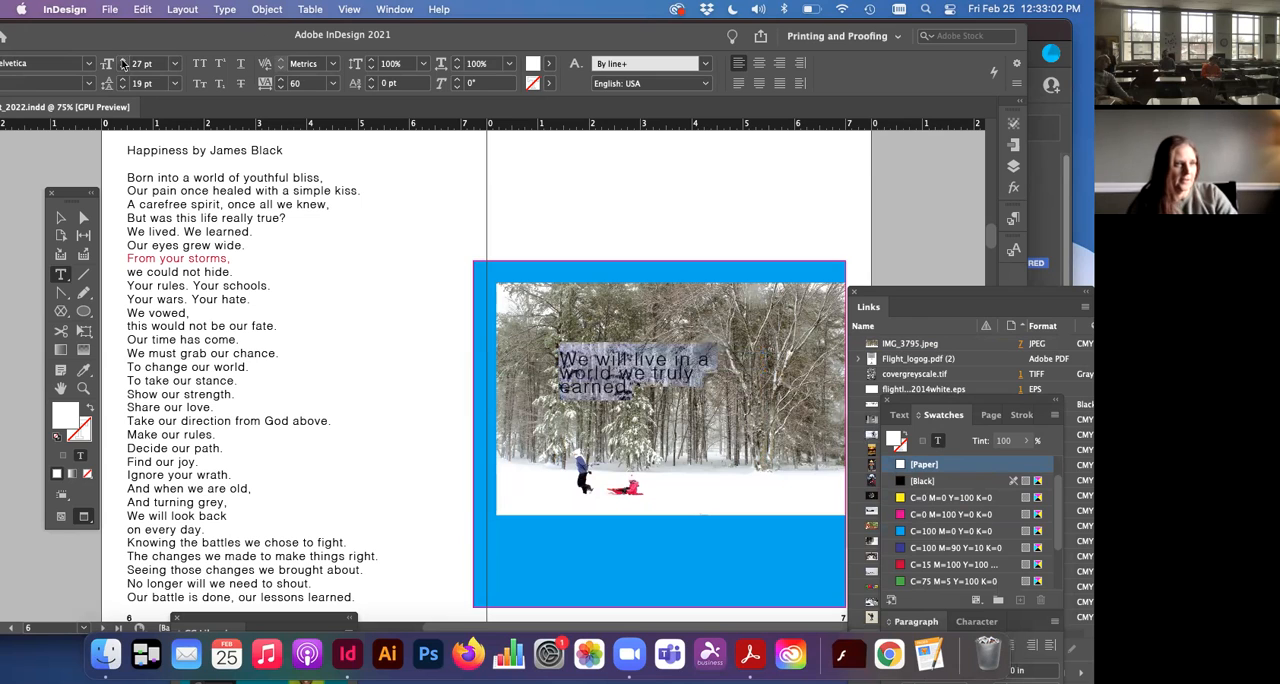
Step: Move the quote frame up to about Y 3.61 in and shrink it to about 3.33 × 1.36 in
click(60, 218)
drag(557, 407, 557, 362)
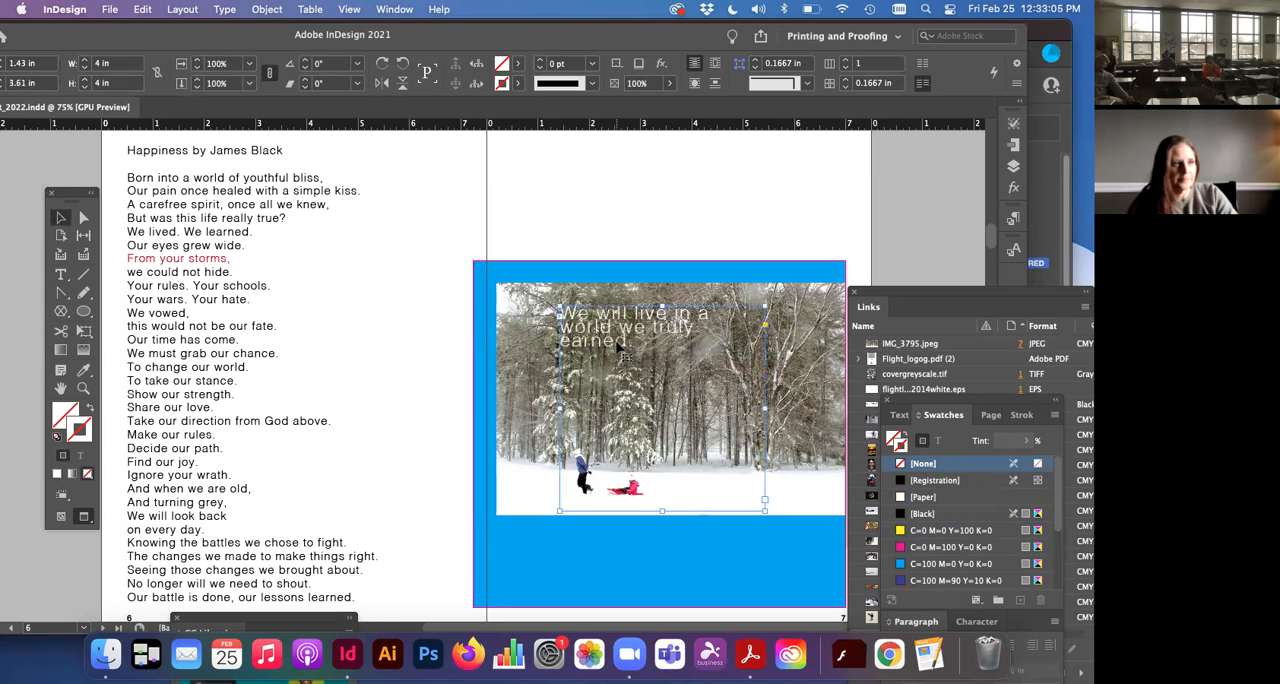
drag(764, 500, 733, 374)
scroll(534, 346, up, 5)
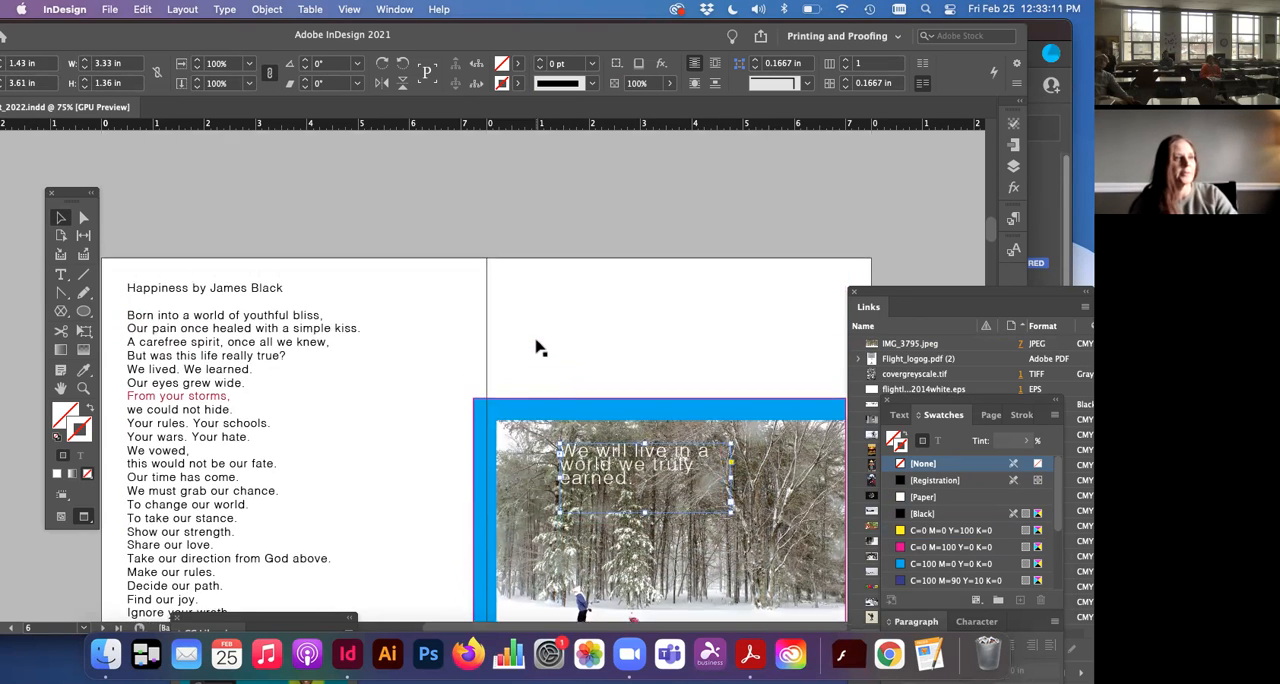
scroll(534, 346, down, 5)
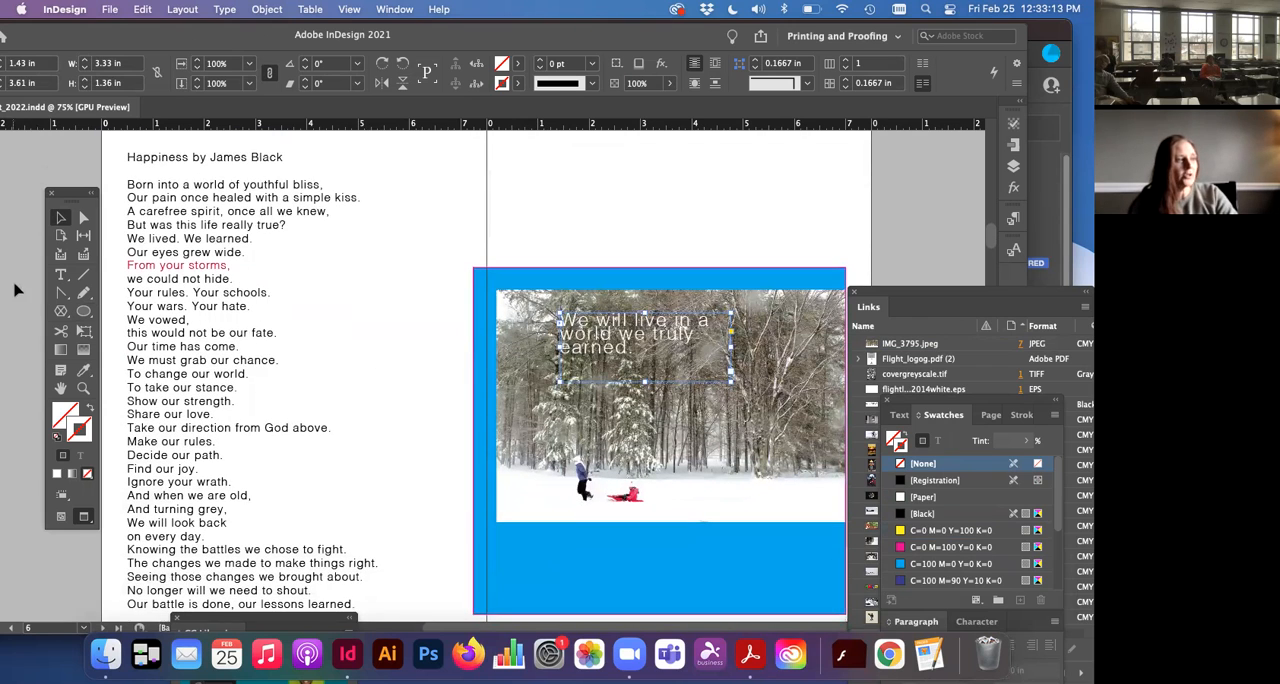
Step: Set the quote text's Helvetica font style to Bold
click(60, 274)
drag(637, 350, 547, 299)
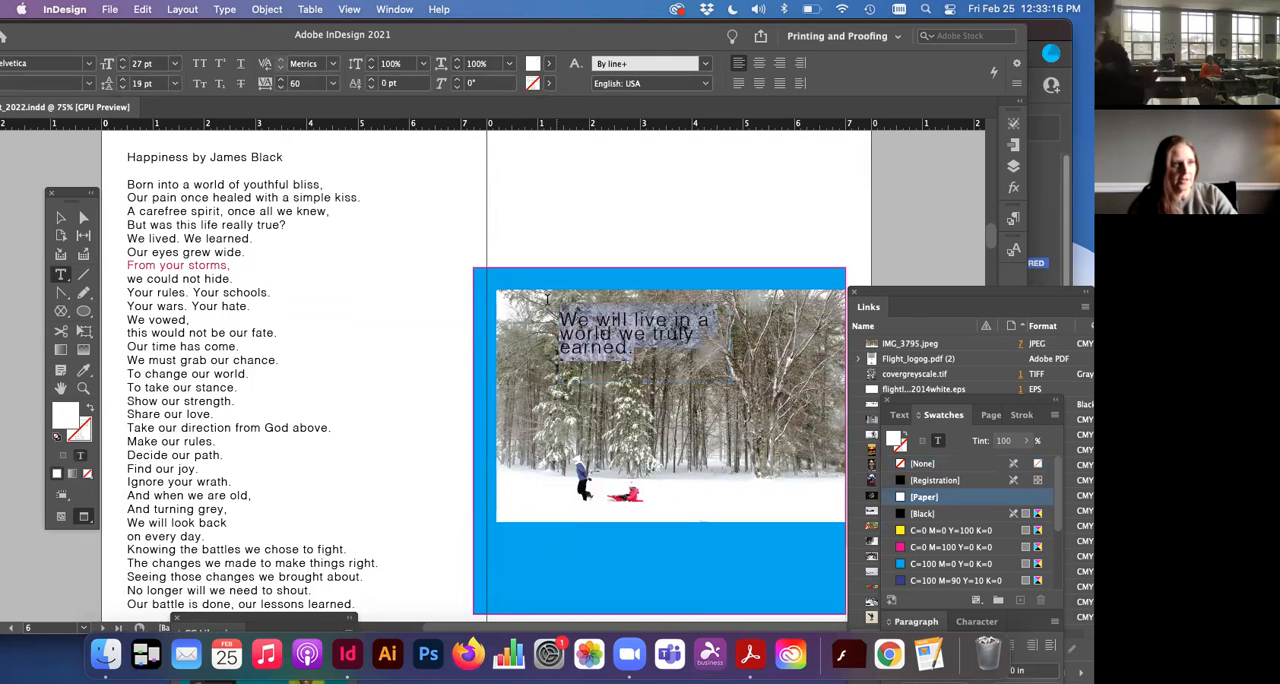
click(90, 84)
click(114, 40)
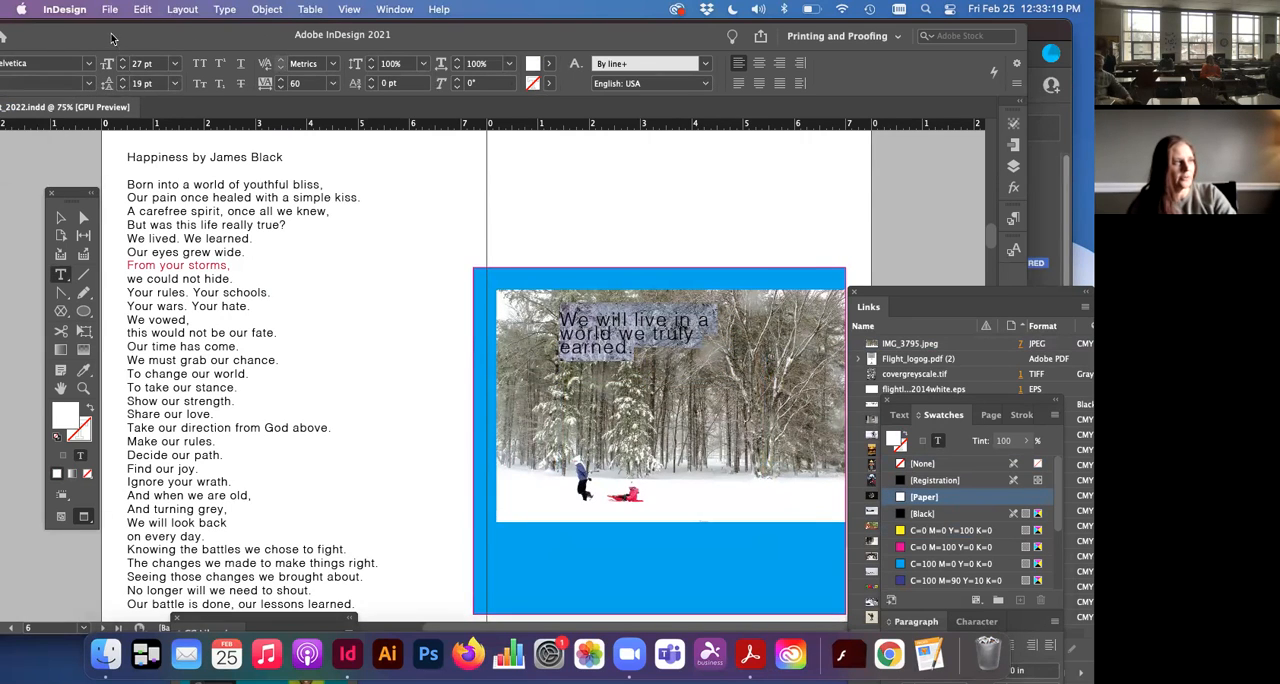
drag(113, 38, 197, 38)
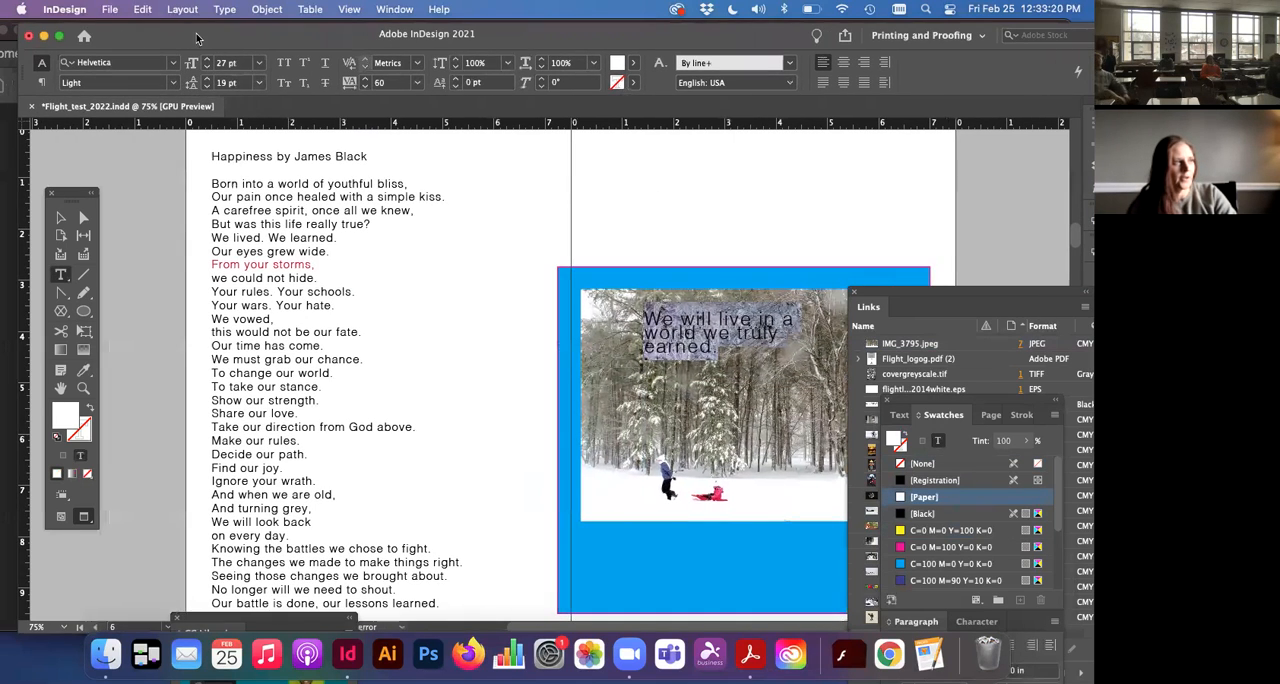
click(174, 84)
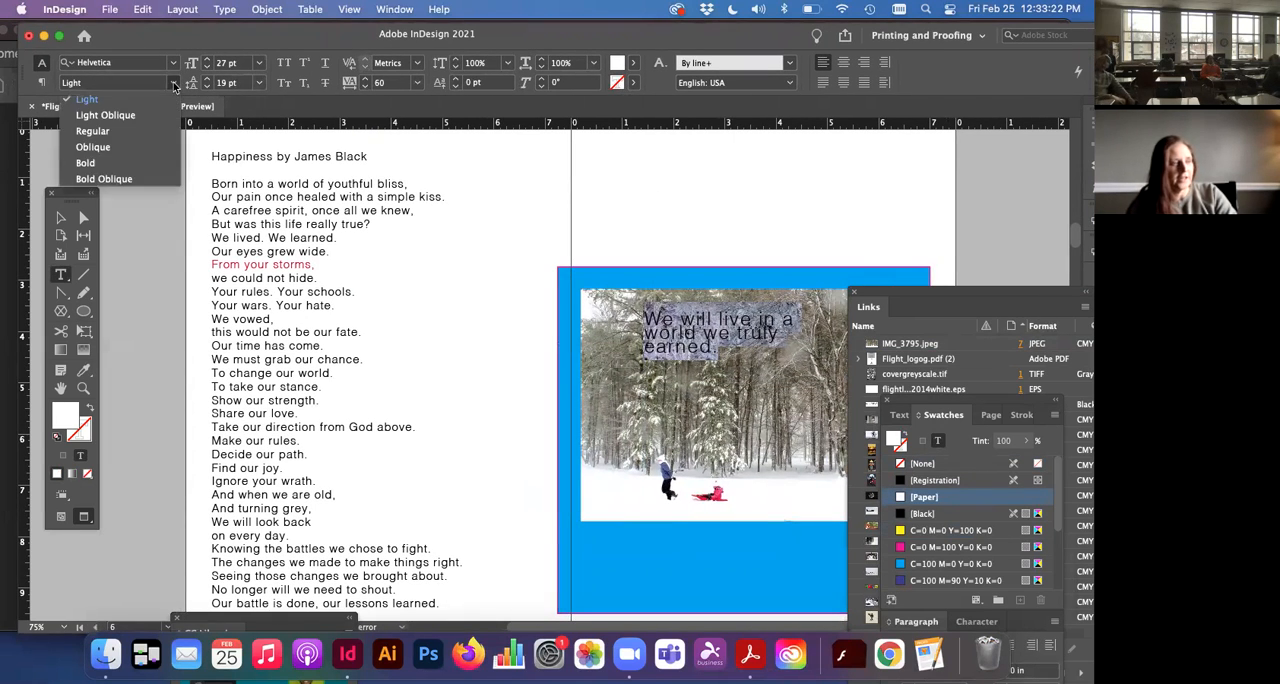
click(130, 166)
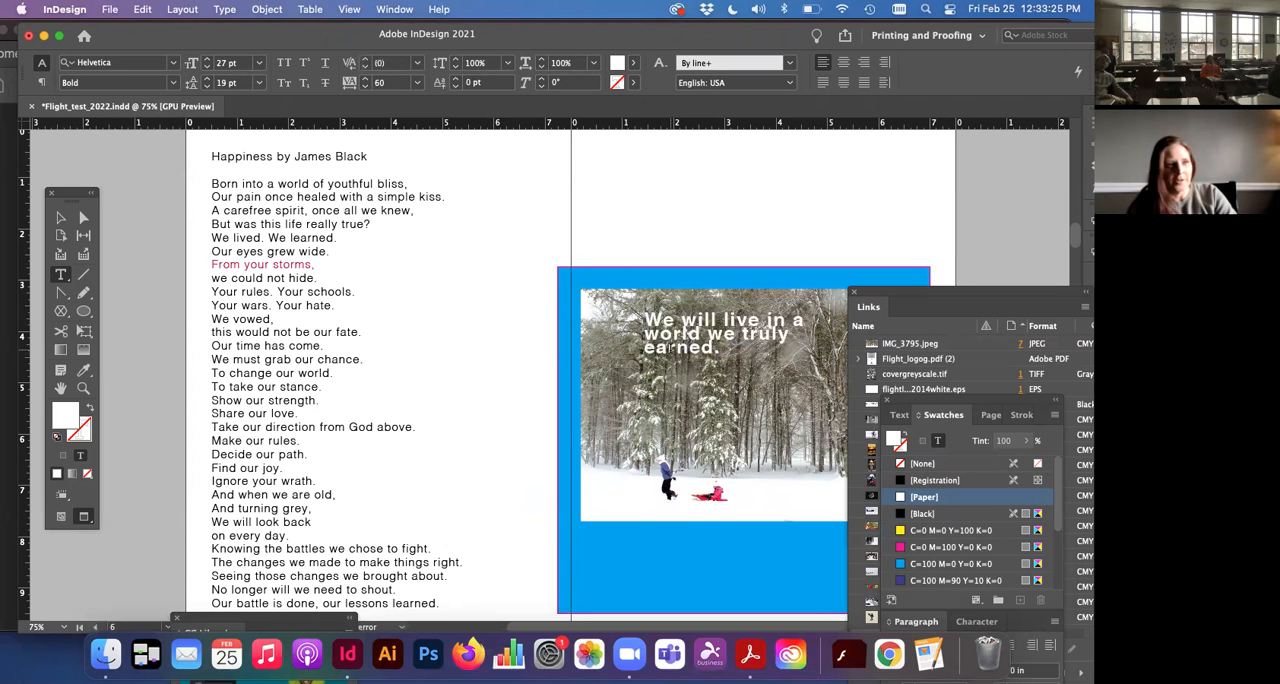
Step: Increase the quote text's leading to 24 pt
scroll(500, 370, right, 2)
drag(668, 347, 583, 316)
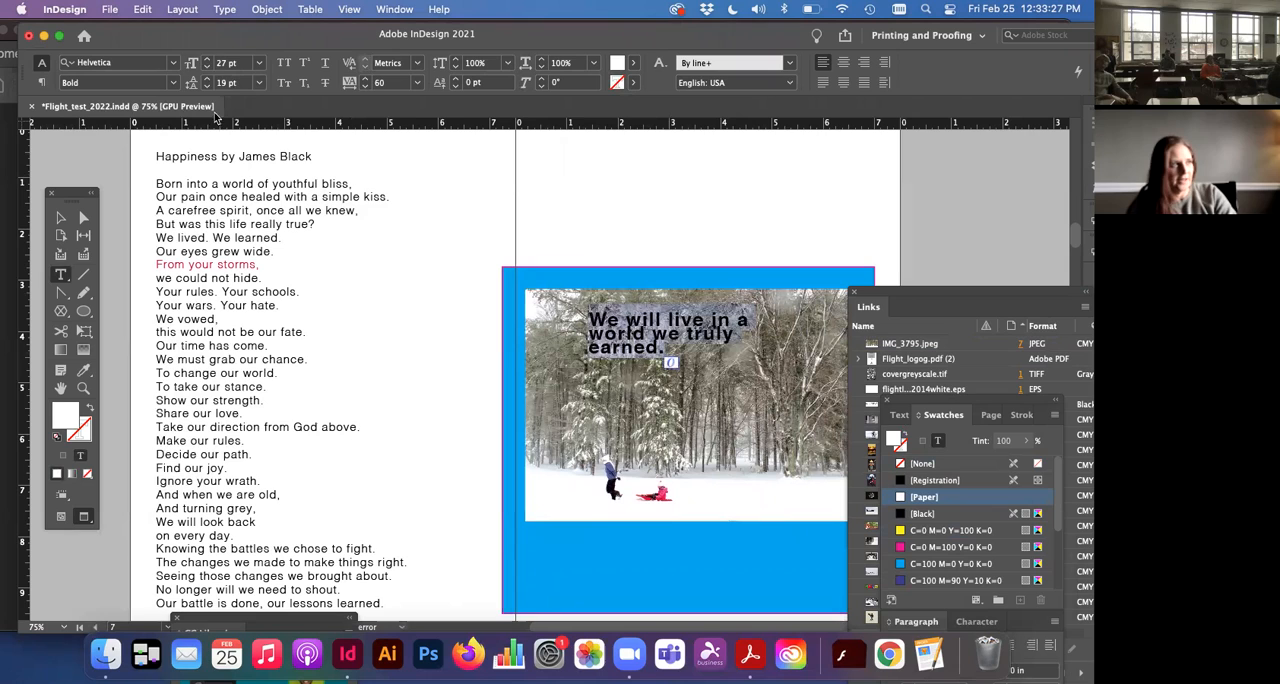
click(207, 79)
click(207, 79)
click(207, 79)
click(207, 79)
click(207, 79)
click(587, 360)
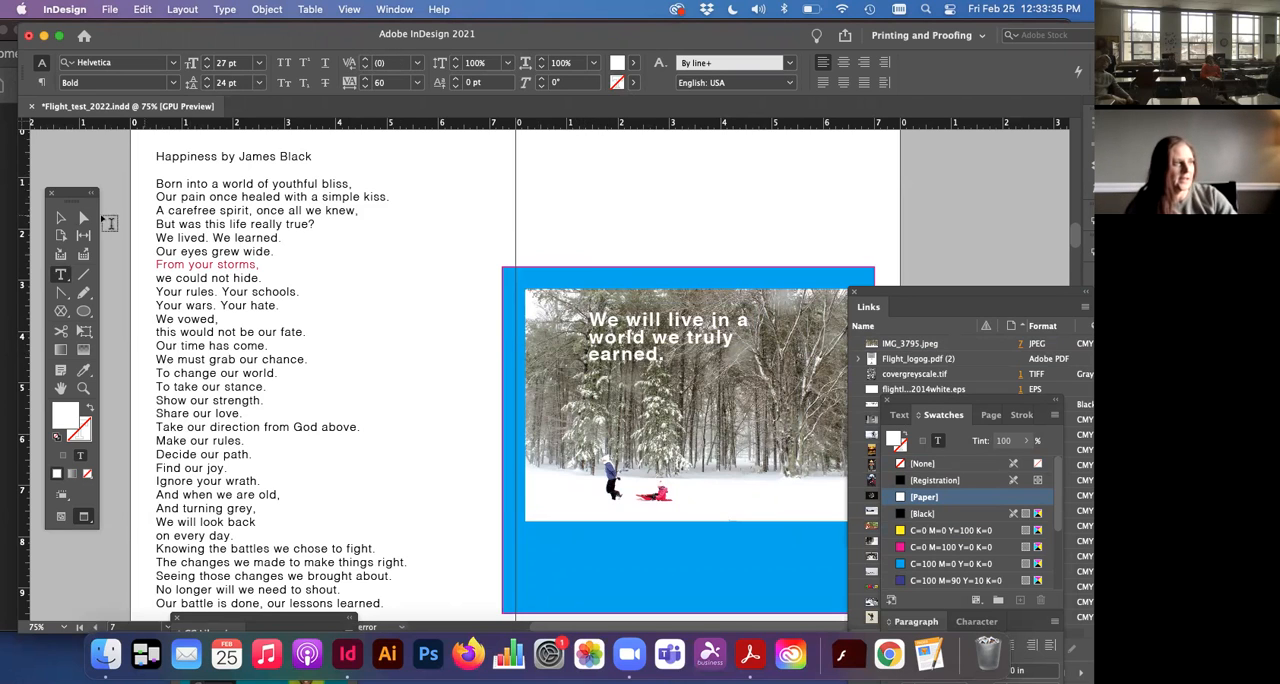
Step: Draw a black rectangle about 0.885 × 0.75 in over the start of the quote at the photo's upper-left corner
click(60, 218)
drag(77, 308, 118, 325)
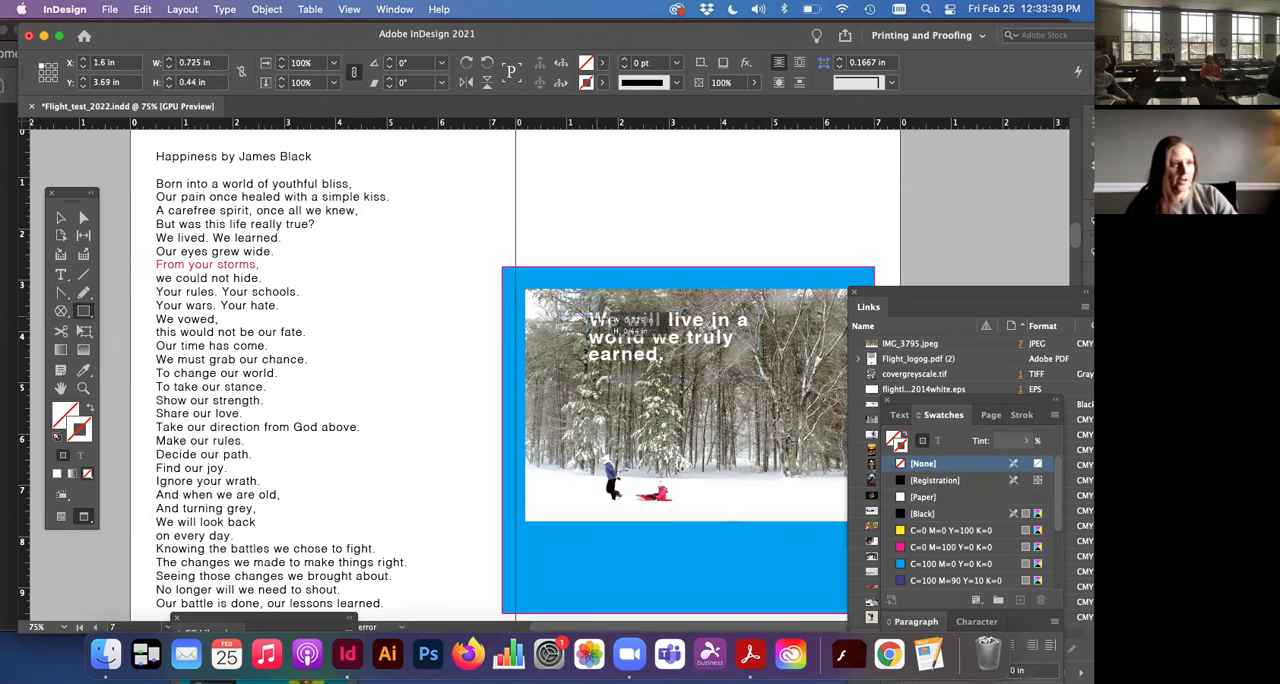
drag(560, 293, 605, 332)
click(60, 218)
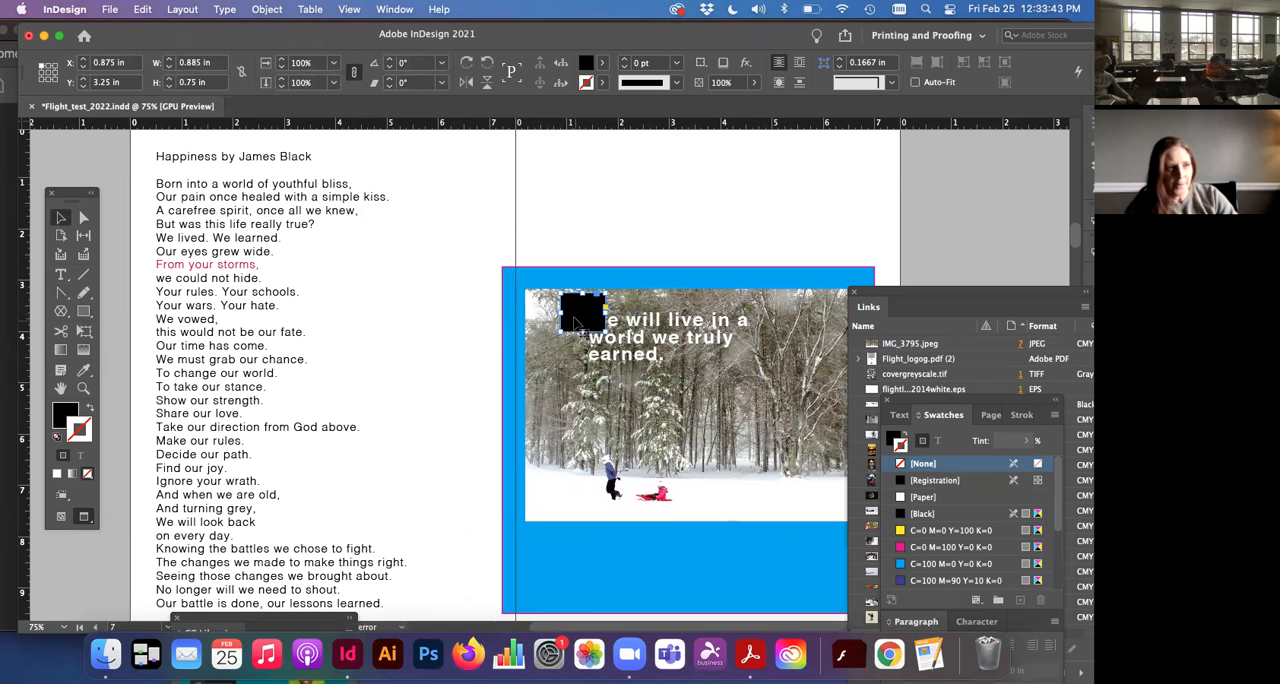
Step: Bring the quote text frame to the front, above the black rectangle
click(622, 330)
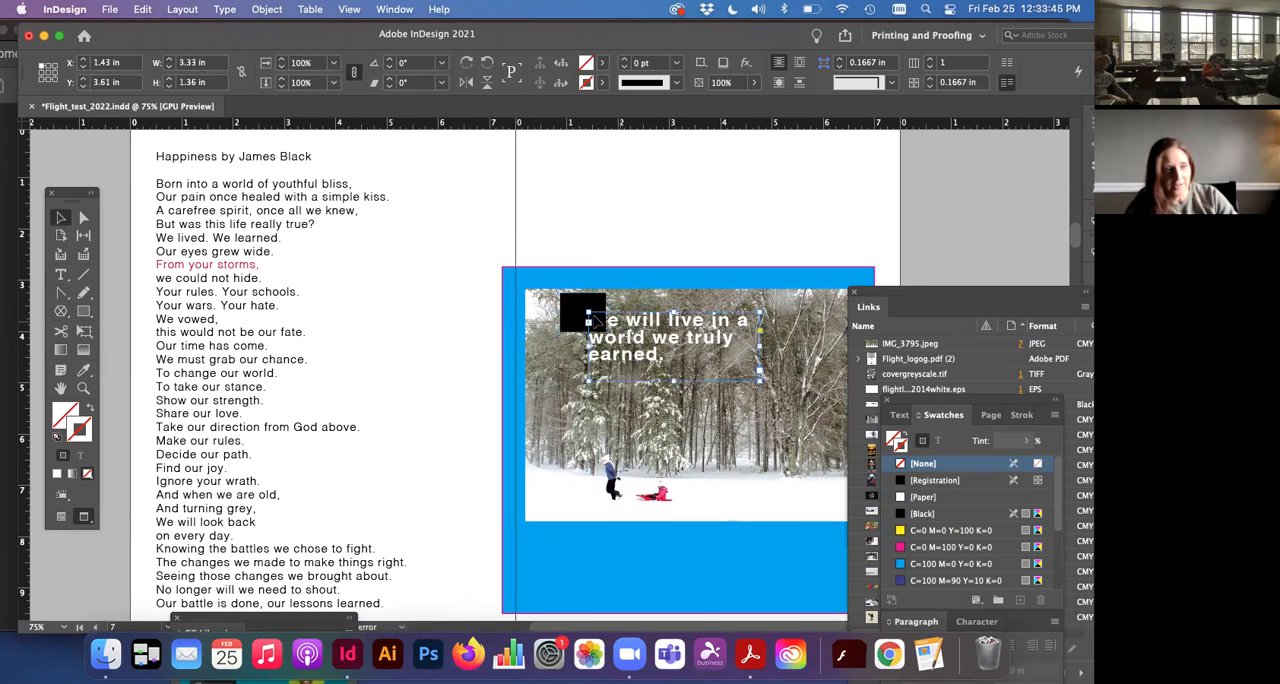
click(264, 9)
mouse_move(272, 65)
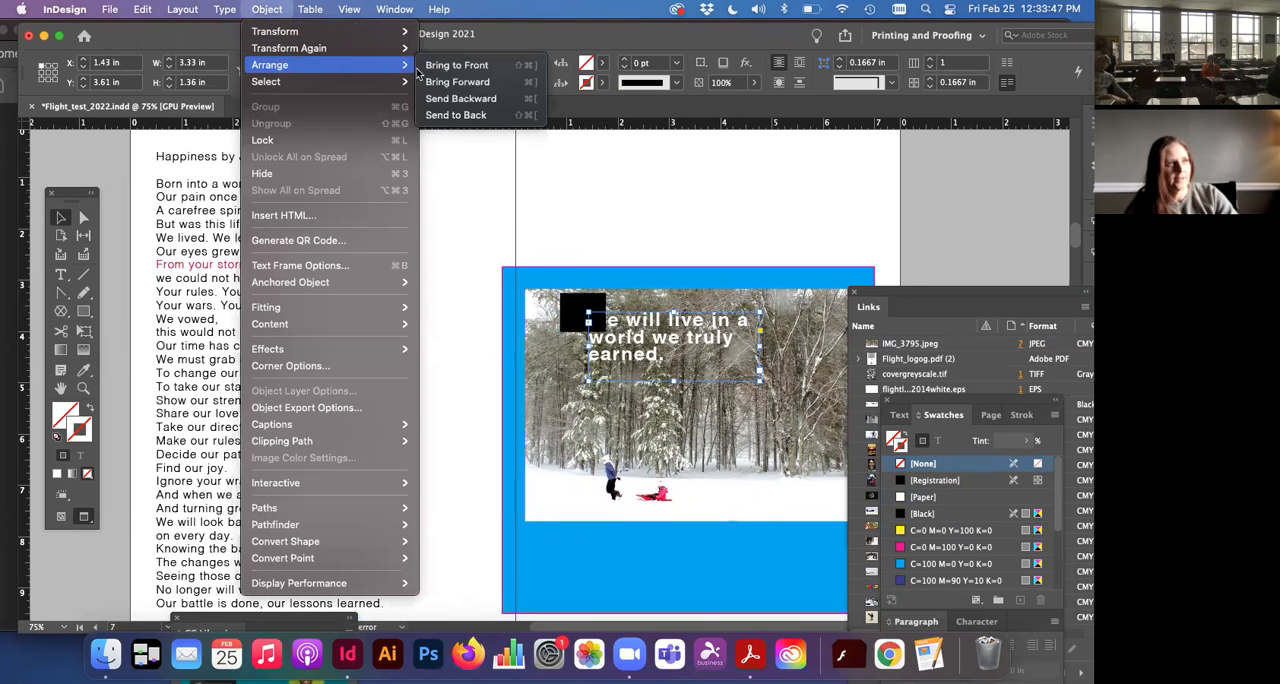
click(457, 65)
click(610, 222)
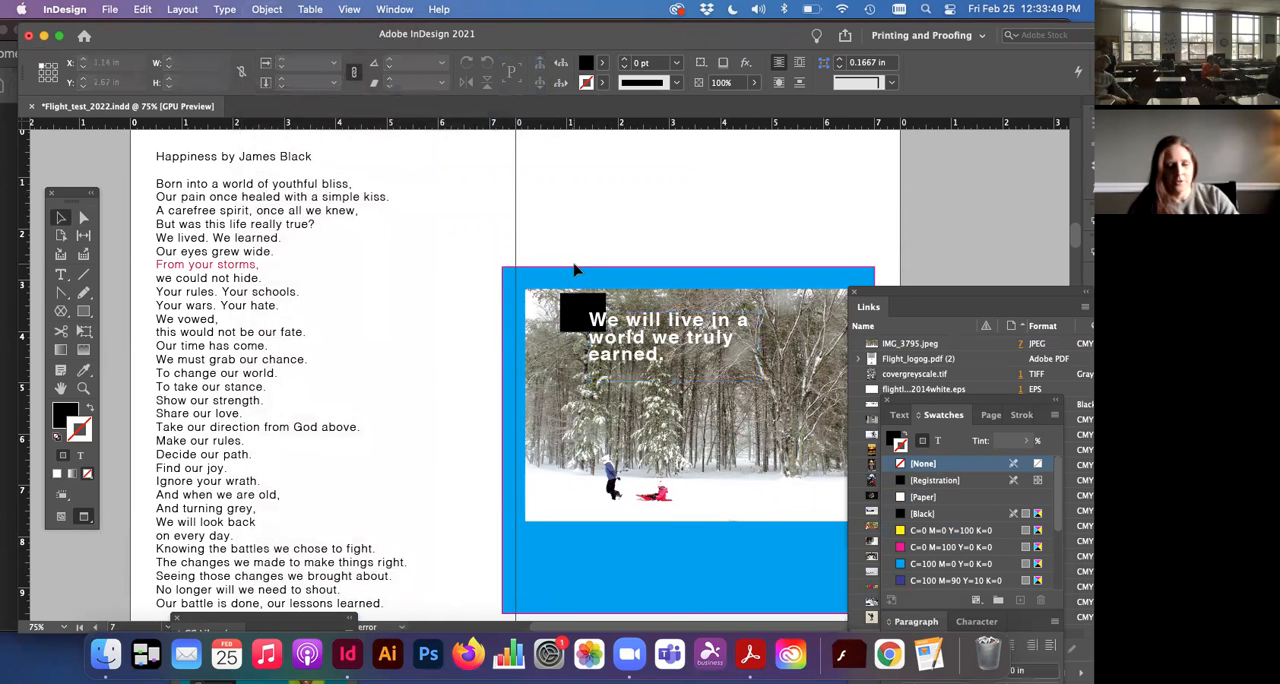
key(super+equal)
key(super+equal)
scroll(574, 270, right, 3)
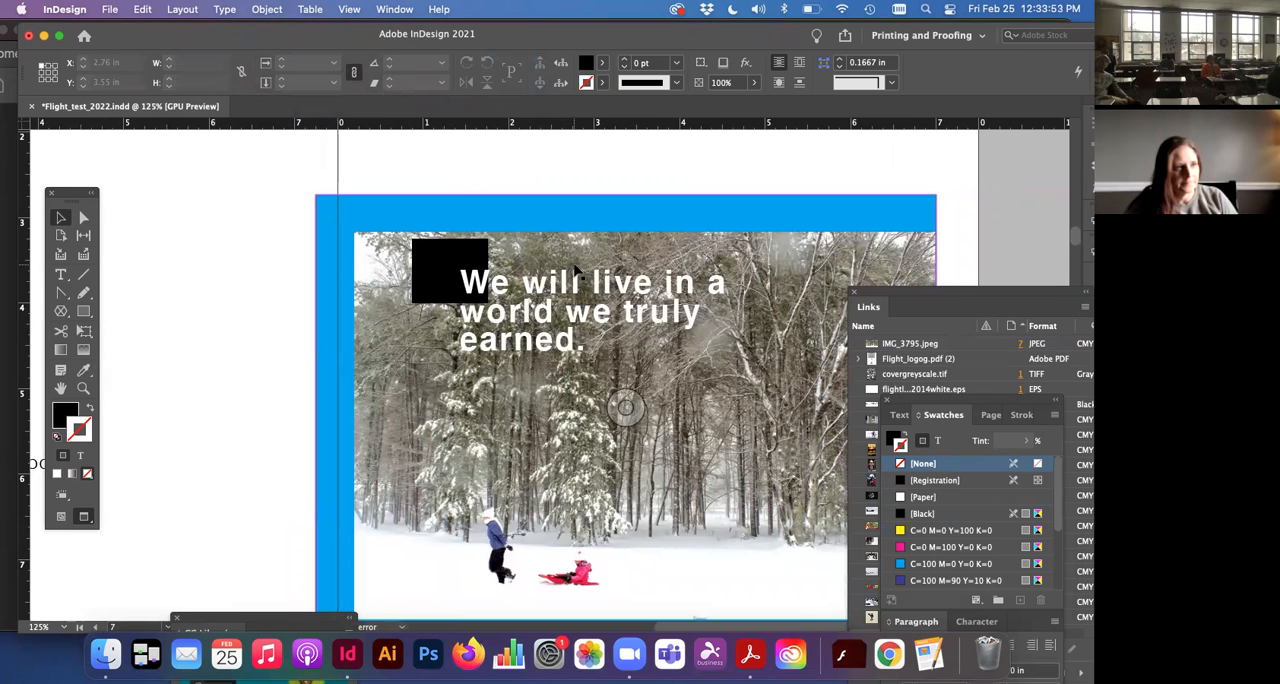
key(super+minus)
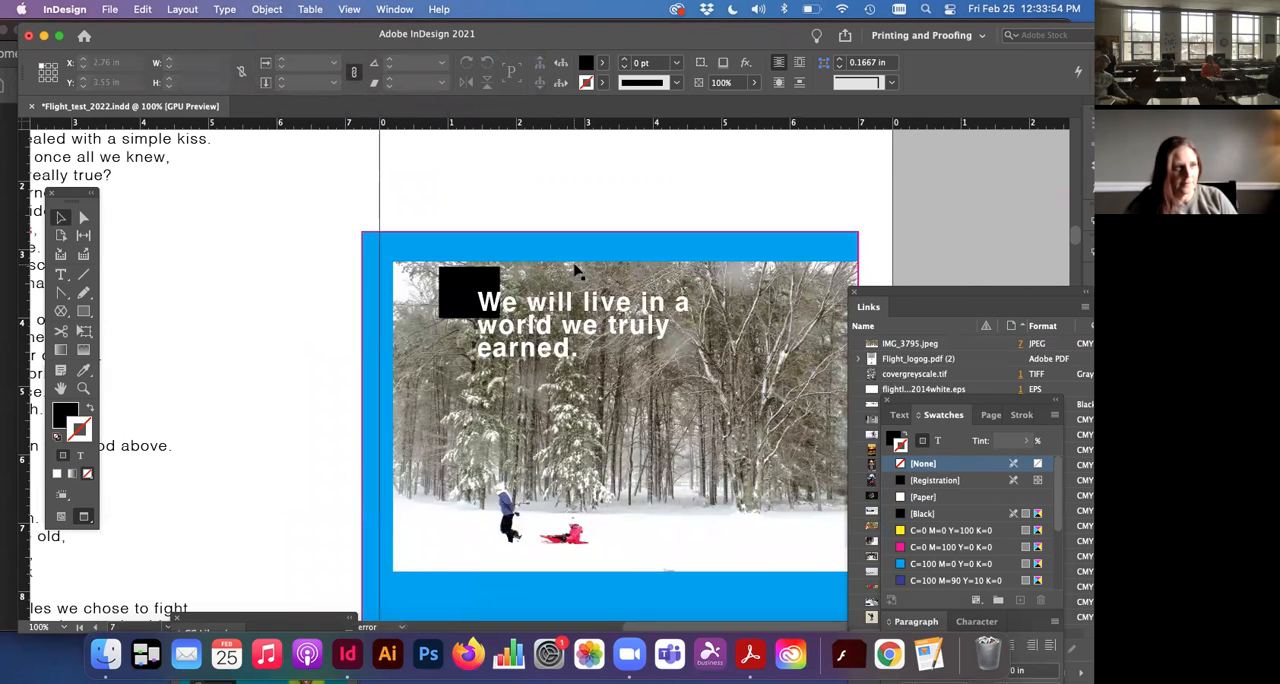
key(super+minus)
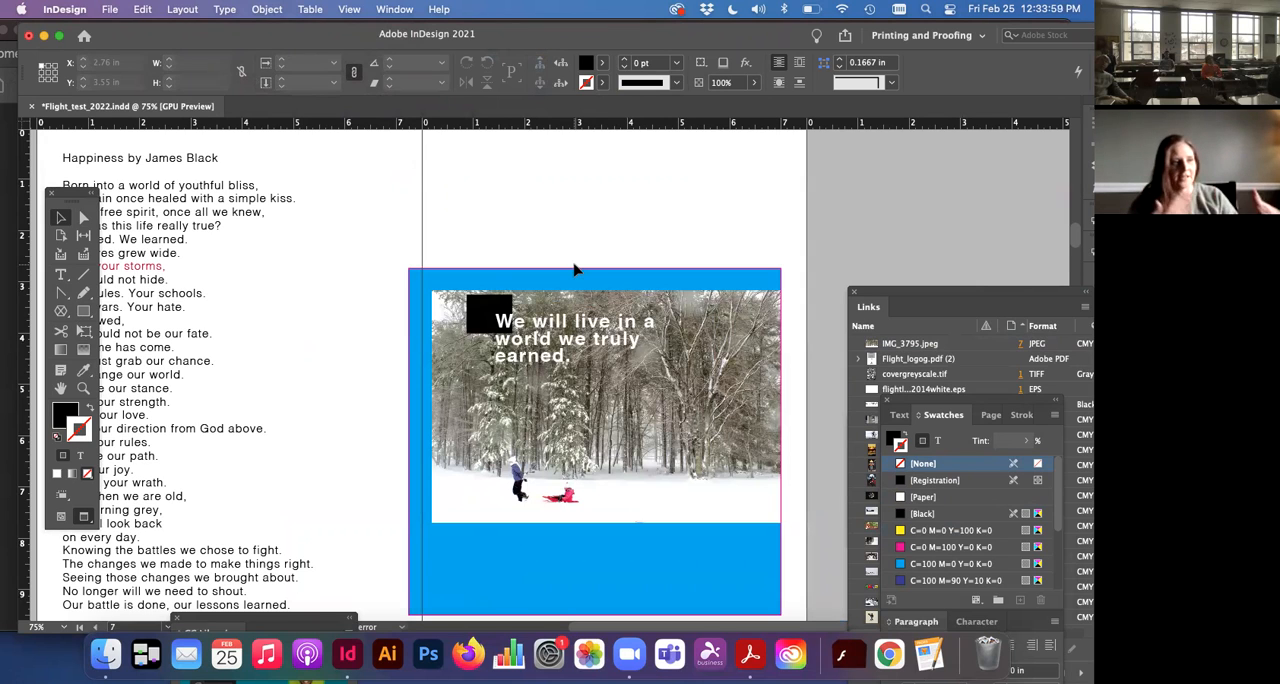
Step: Try moving the blue photo frame to X 2.36 in, Y 0.75 in over the poem, and undo the move
click(430, 310)
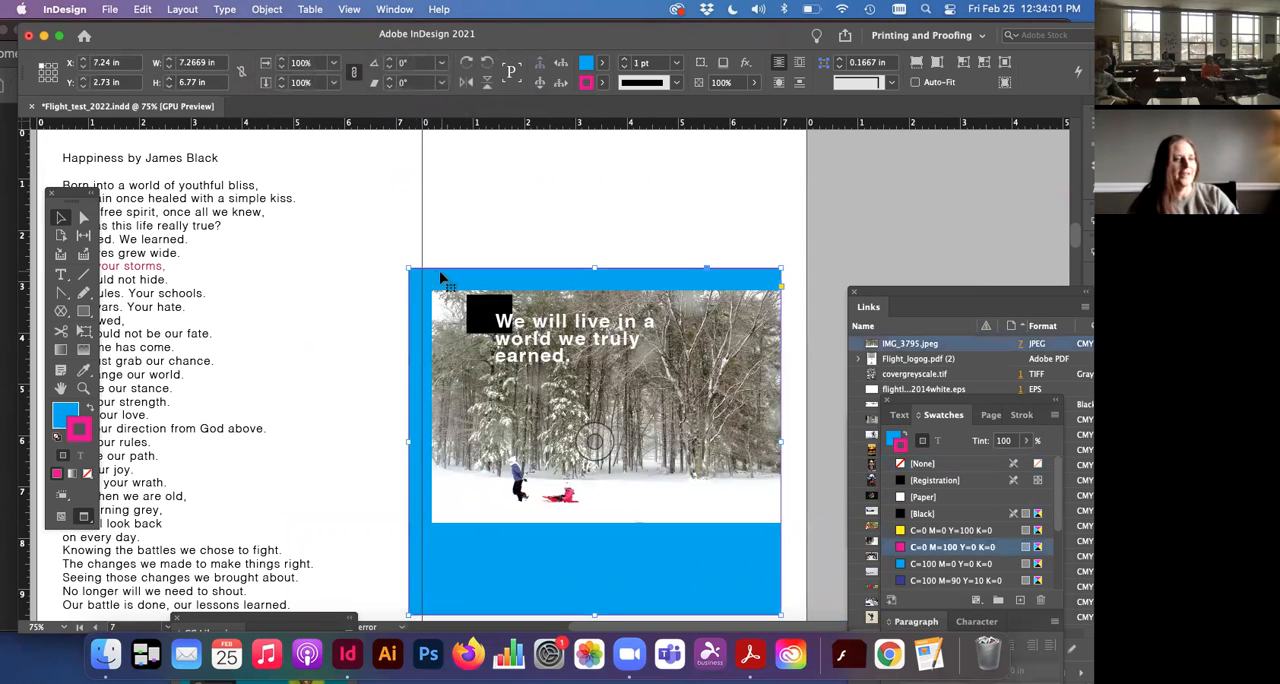
drag(513, 279, 261, 180)
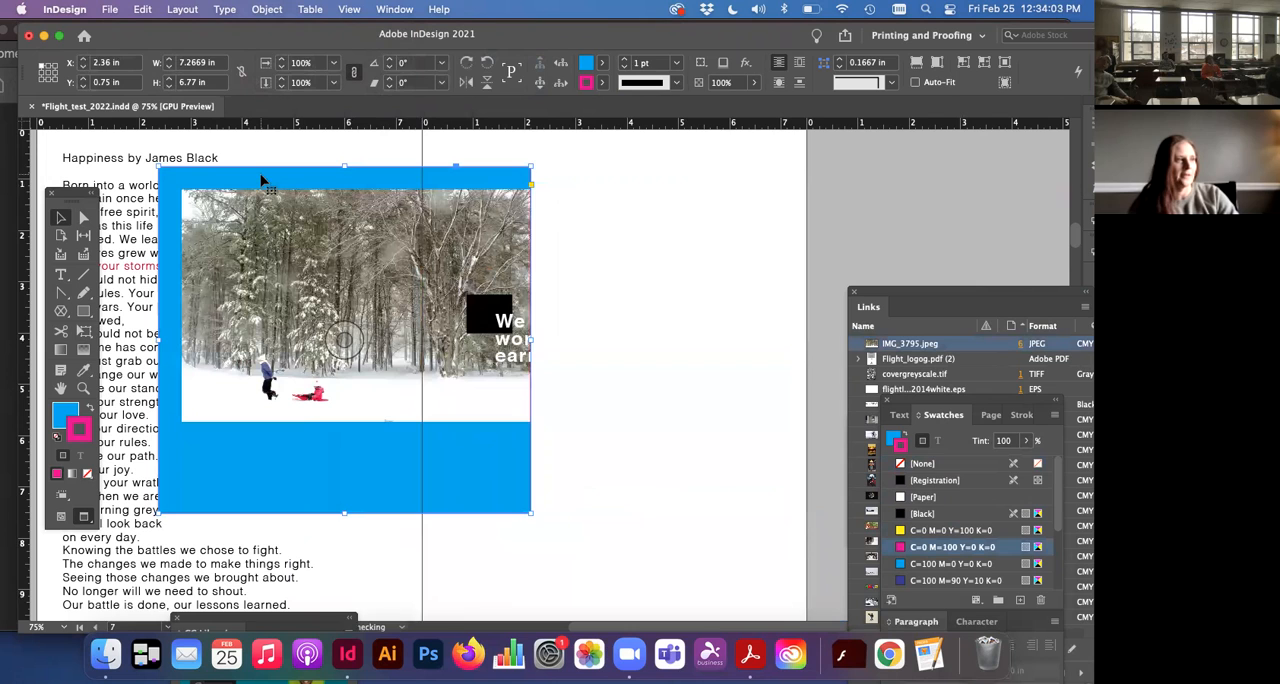
click(571, 197)
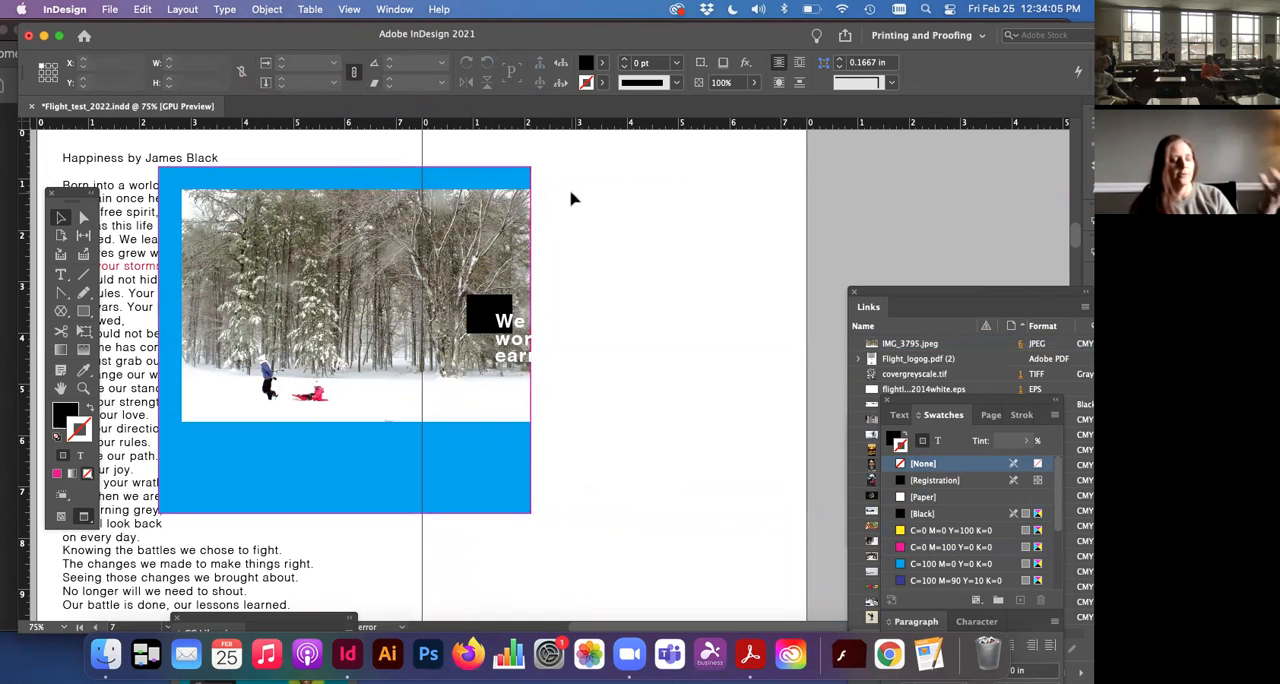
key(super+z)
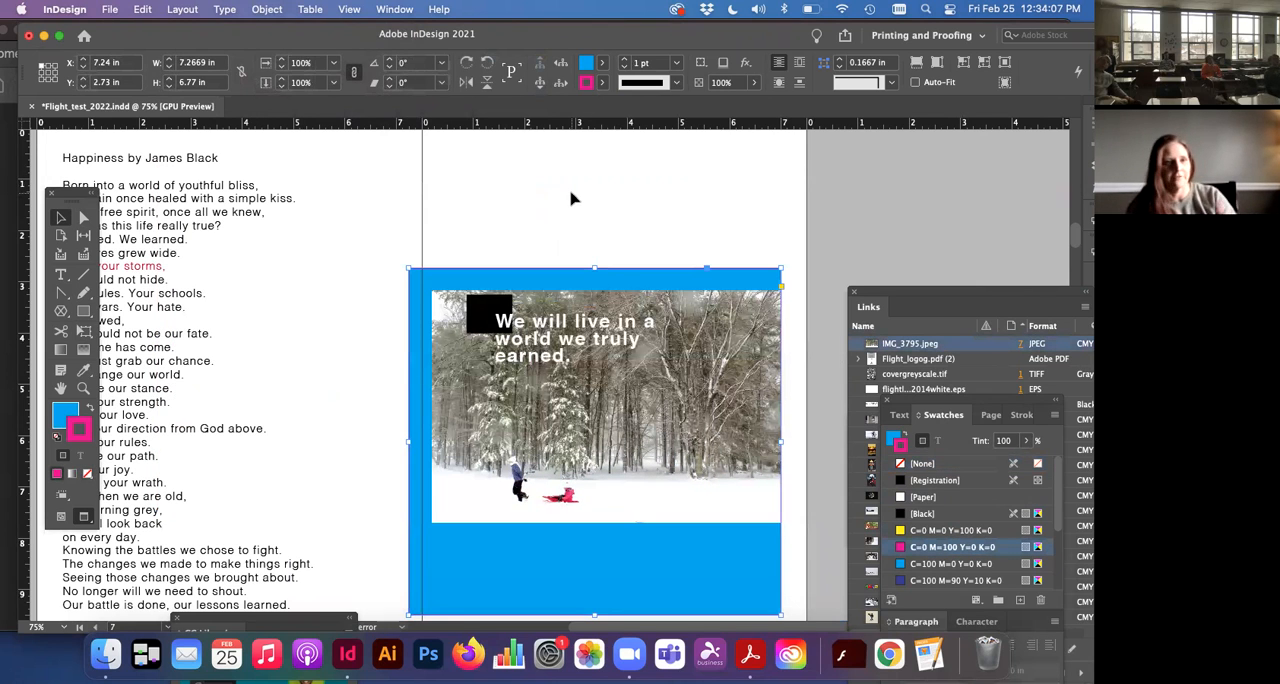
click(571, 197)
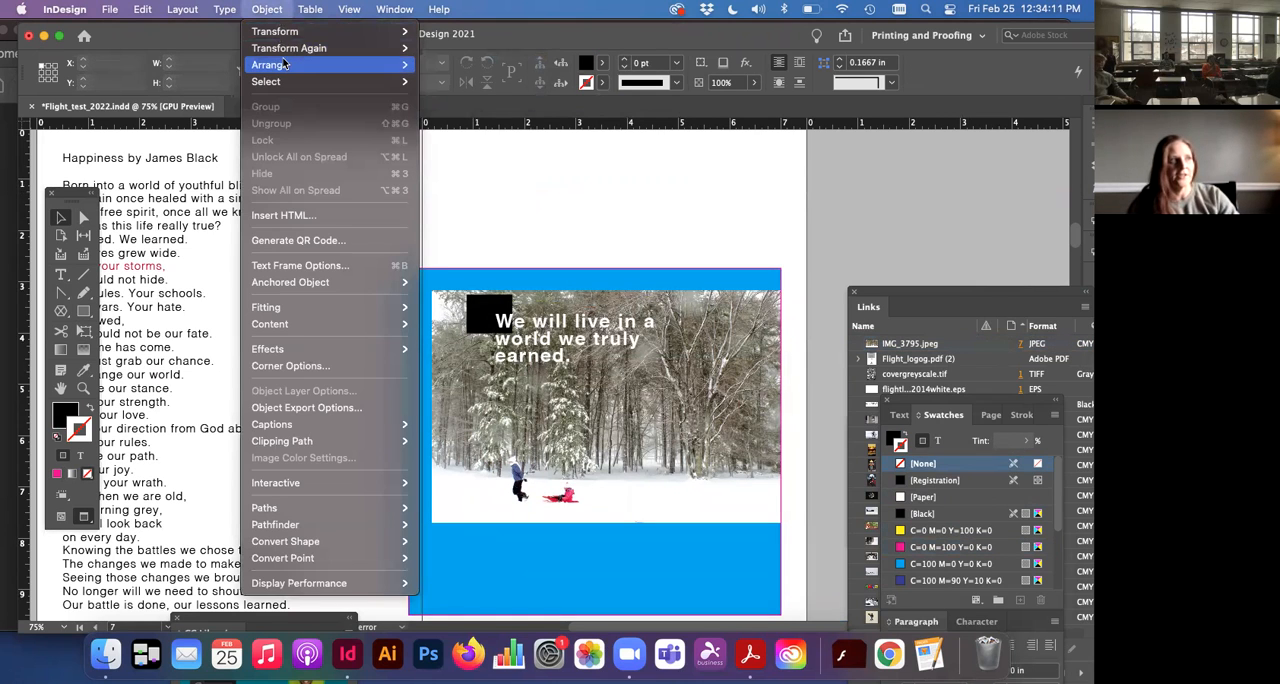
Step: Step back through the black rectangle and quote styling edits with repeated undos, and restore them
click(258, 9)
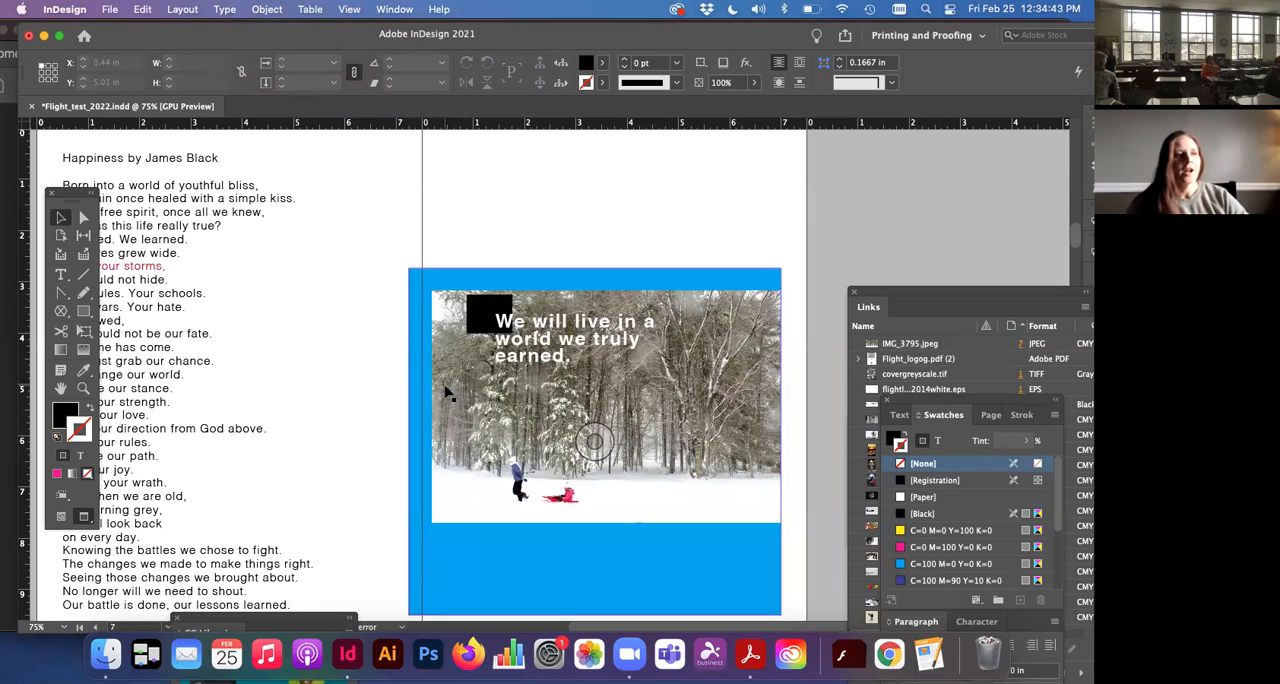
key(super+z)
key(super+z)
key(super+z)
key(super+z)
key(super+z)
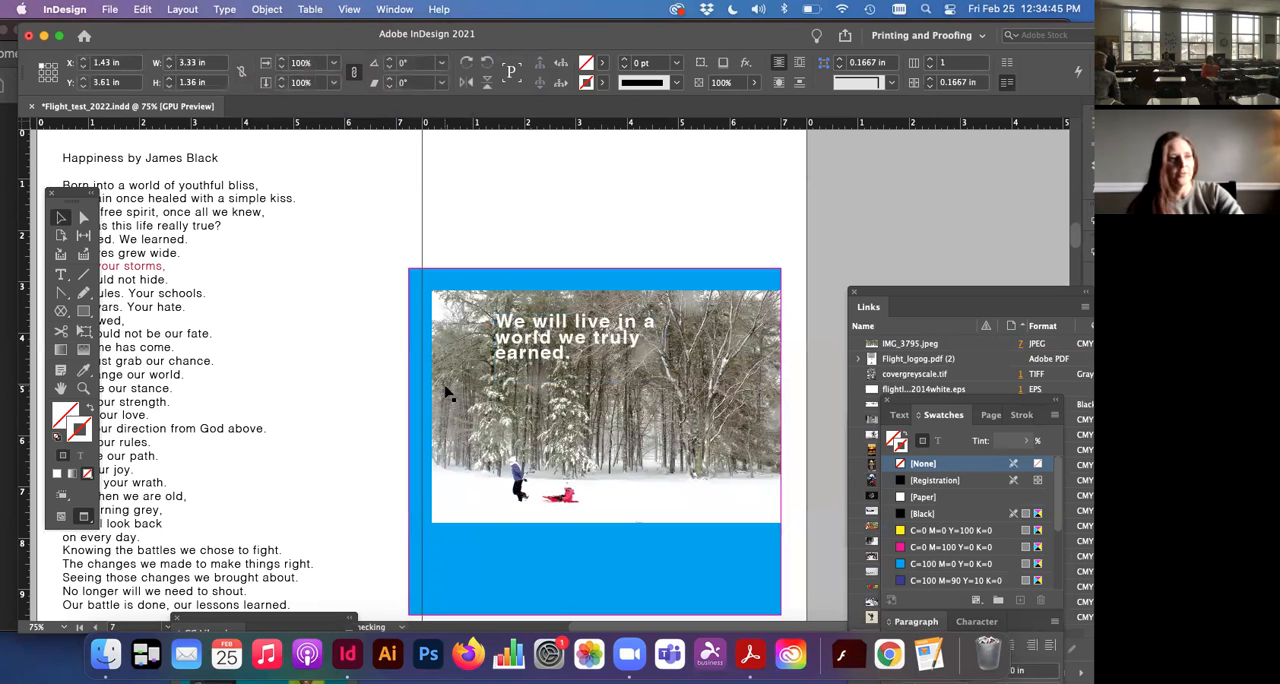
key(super+z)
key(super+z)
key(super+z)
key(super+z)
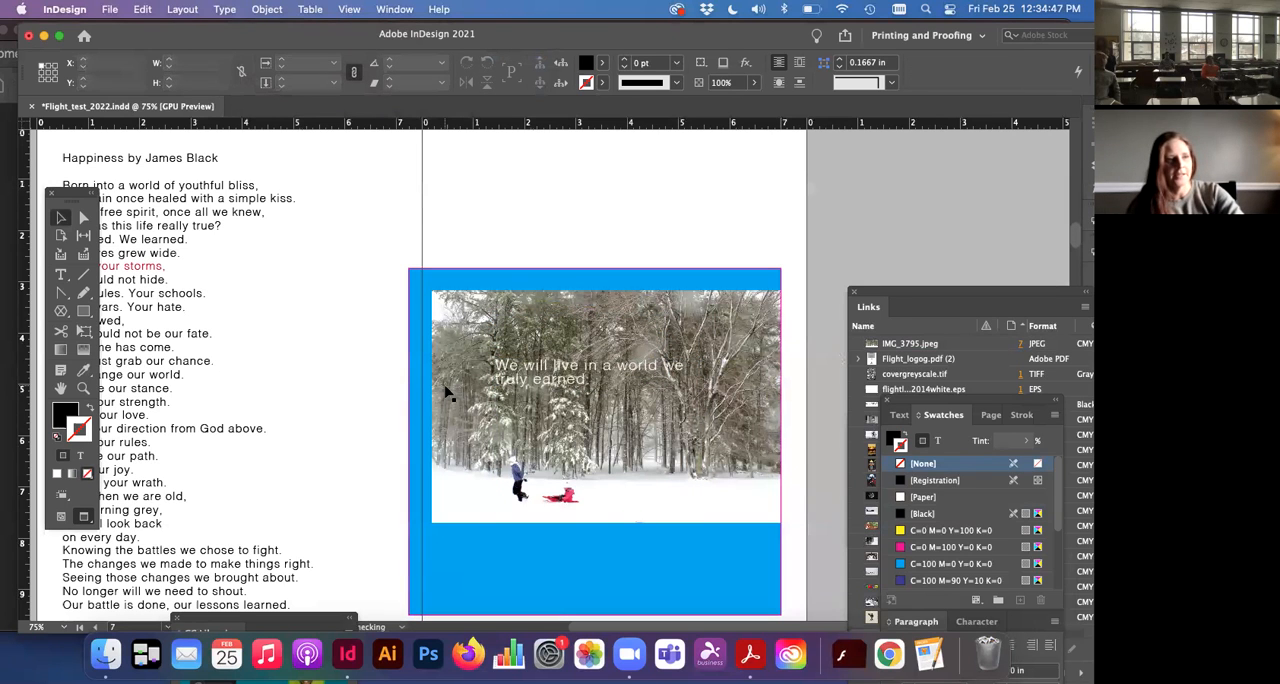
key(super+z)
key(super+z)
key(super+z)
key(super+z)
key(super+z)
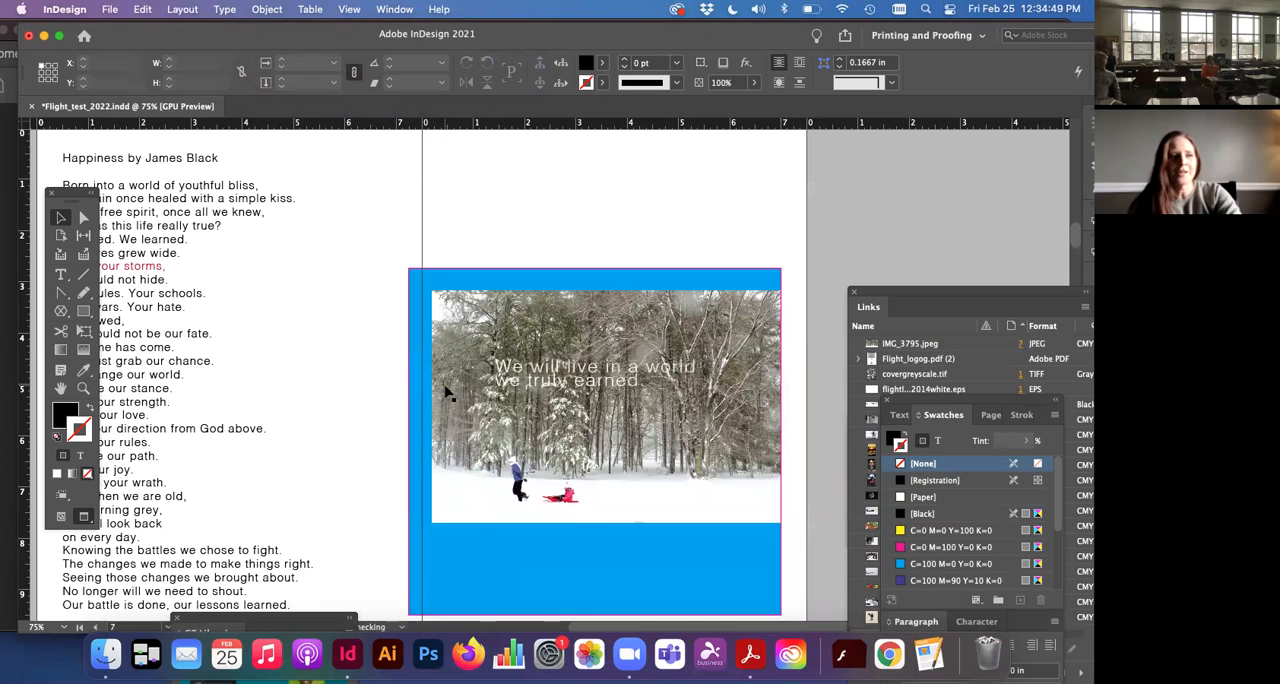
key(super+z)
key(super+z)
key(super+z)
key(super+z)
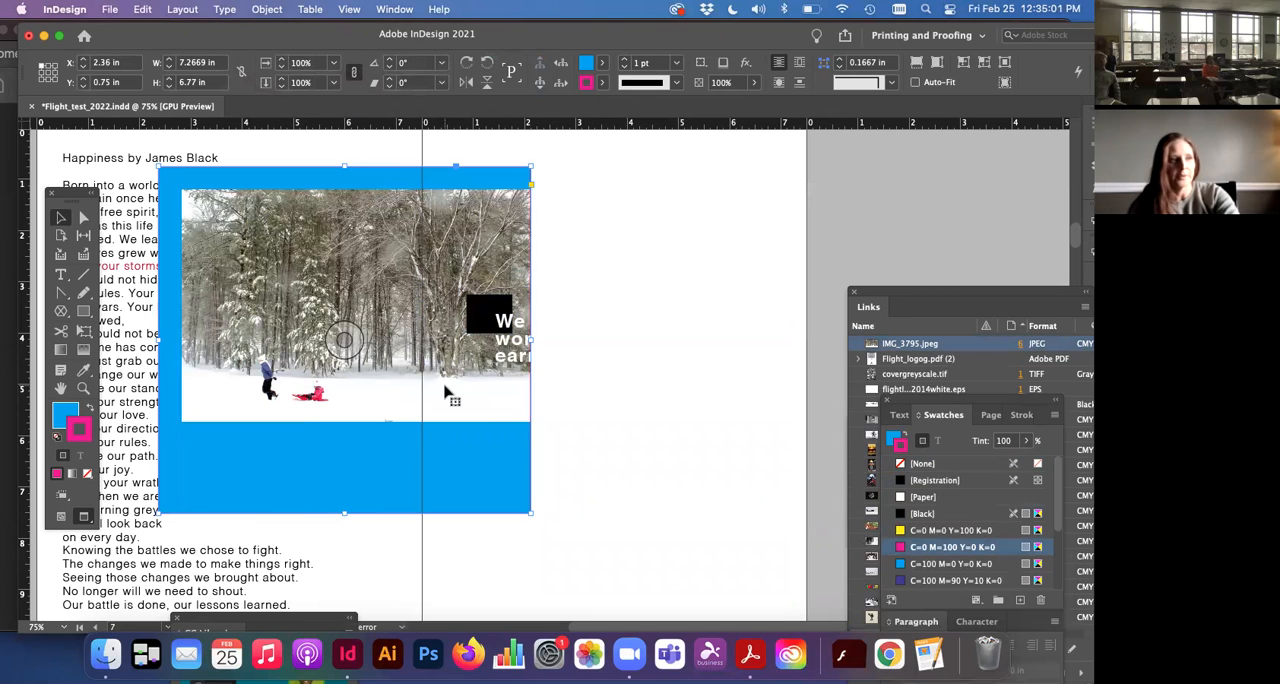
Step: Undo the photo frame's move and the quote frame's bring-to-front arrangement, and clear the selection
key(super+z)
key(super+z)
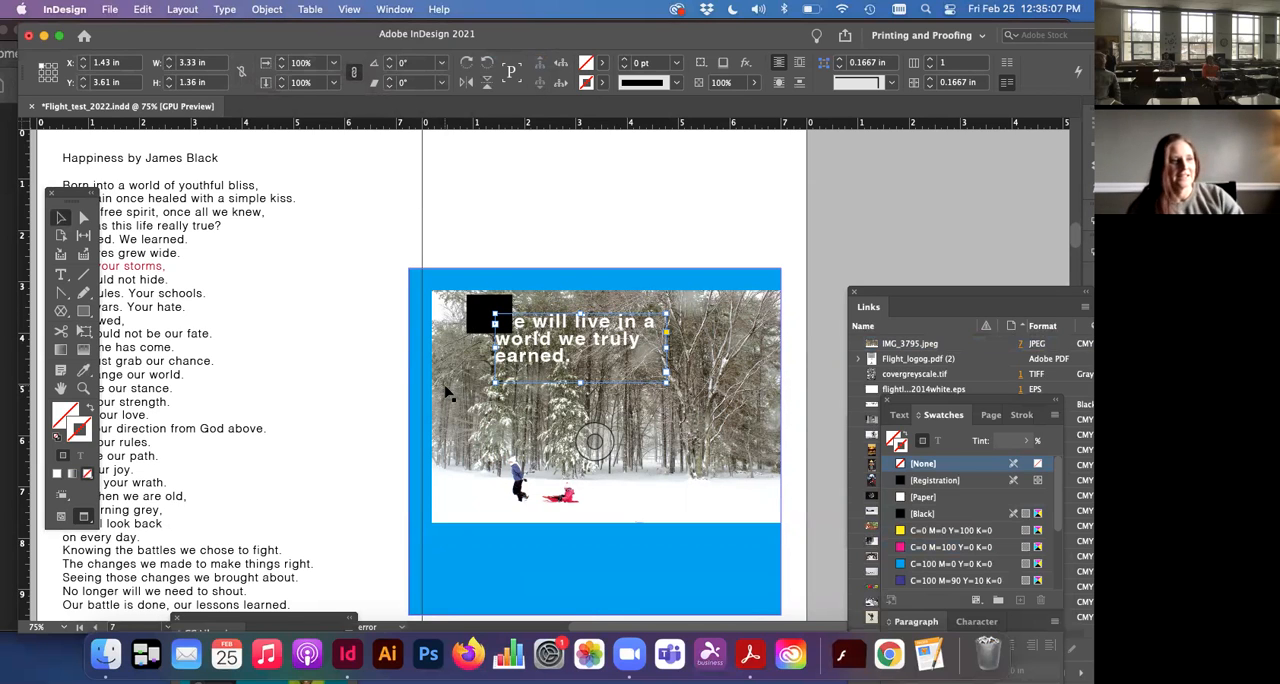
scroll(478, 412, down, 1)
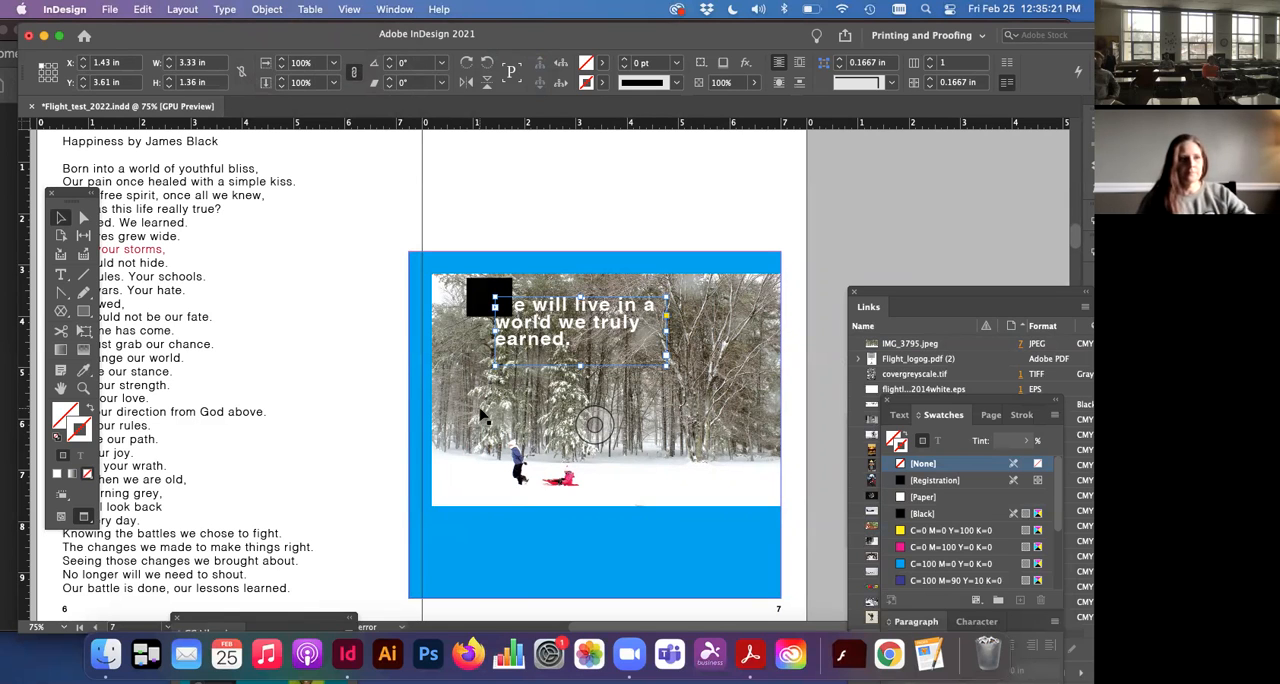
scroll(485, 417, left, 3)
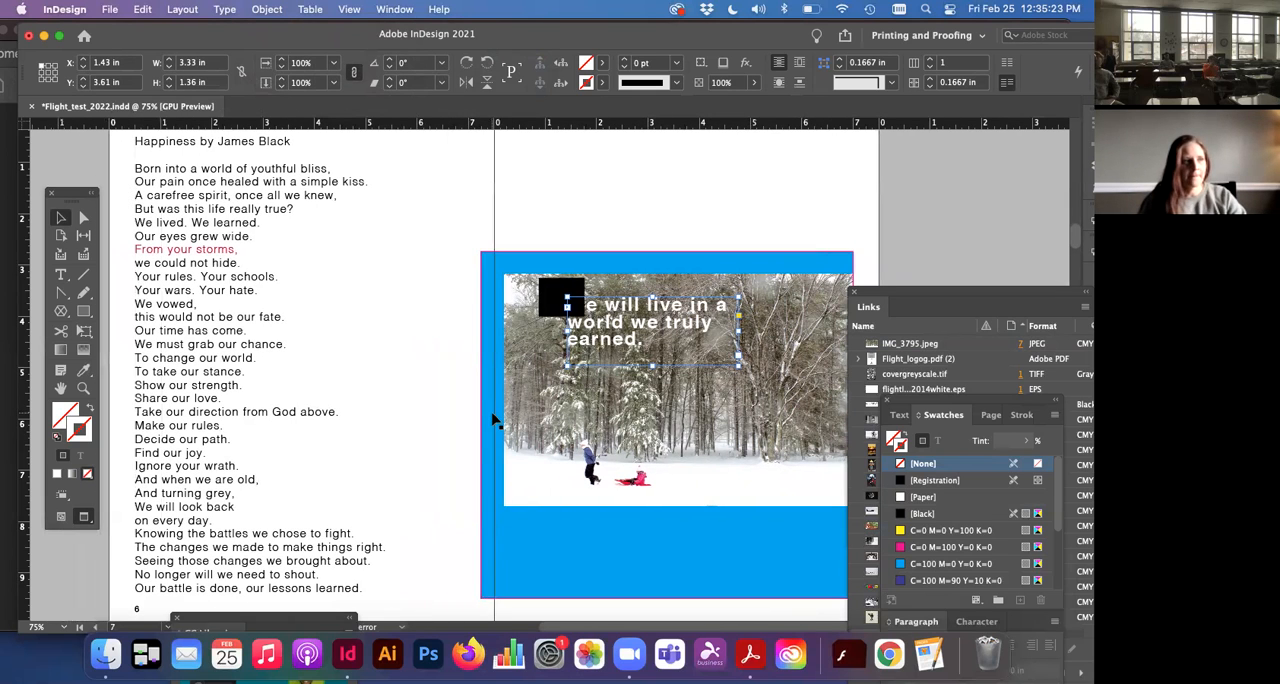
click(448, 366)
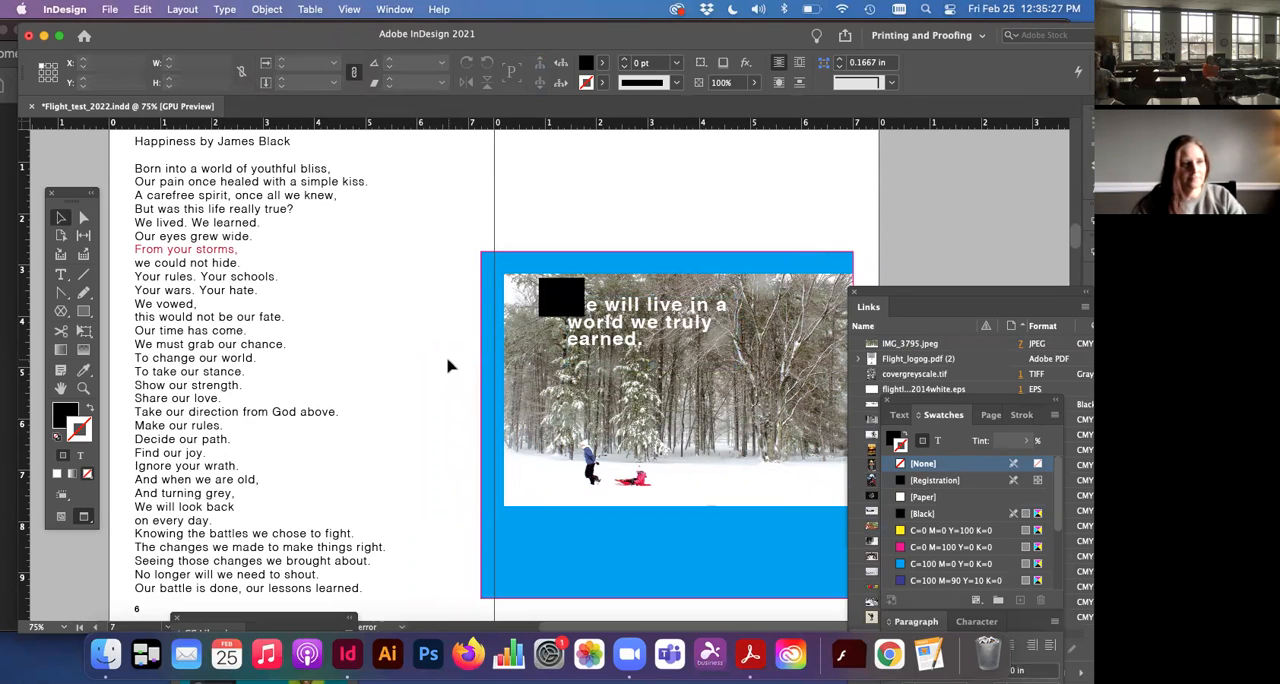
key(super+minus)
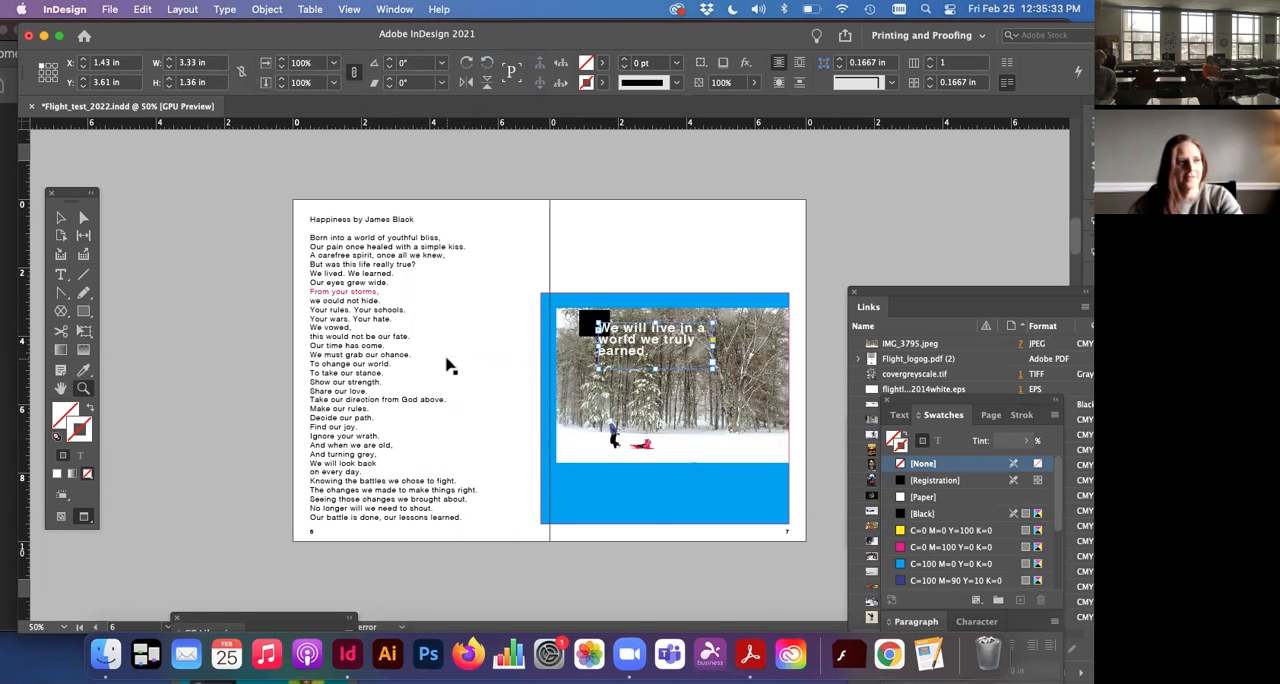
key(super+equal)
key(super+equal)
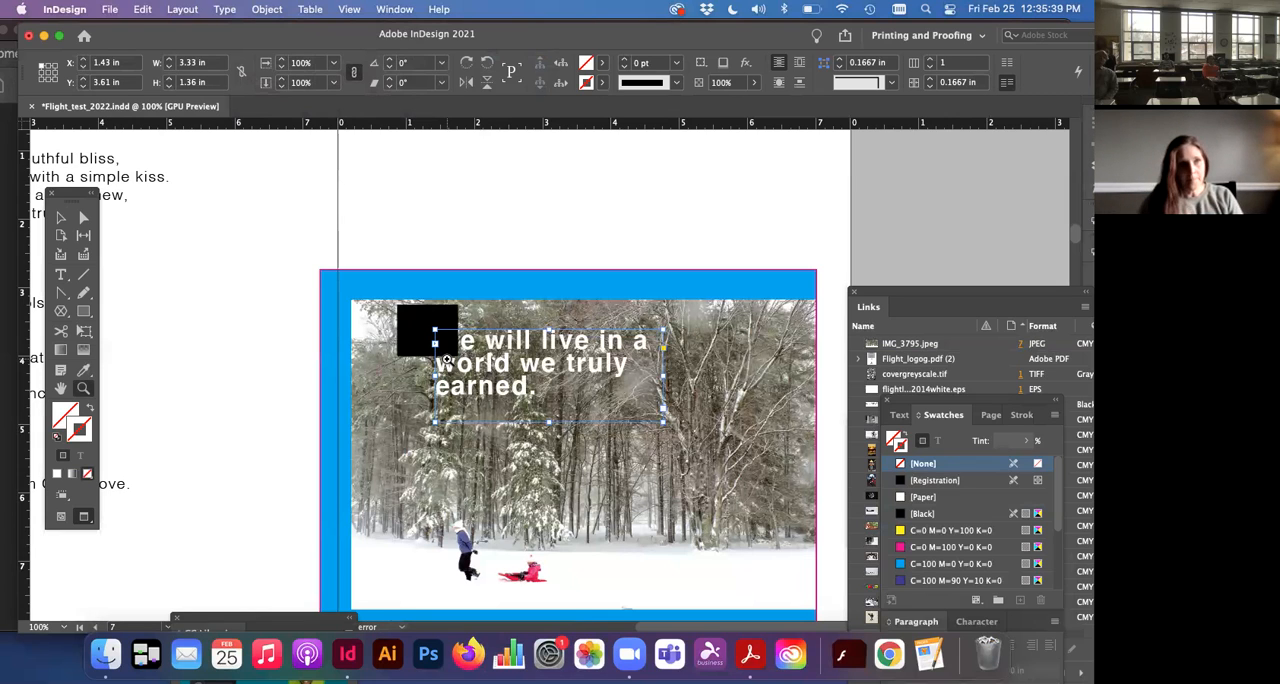
scroll(447, 358, down, 2)
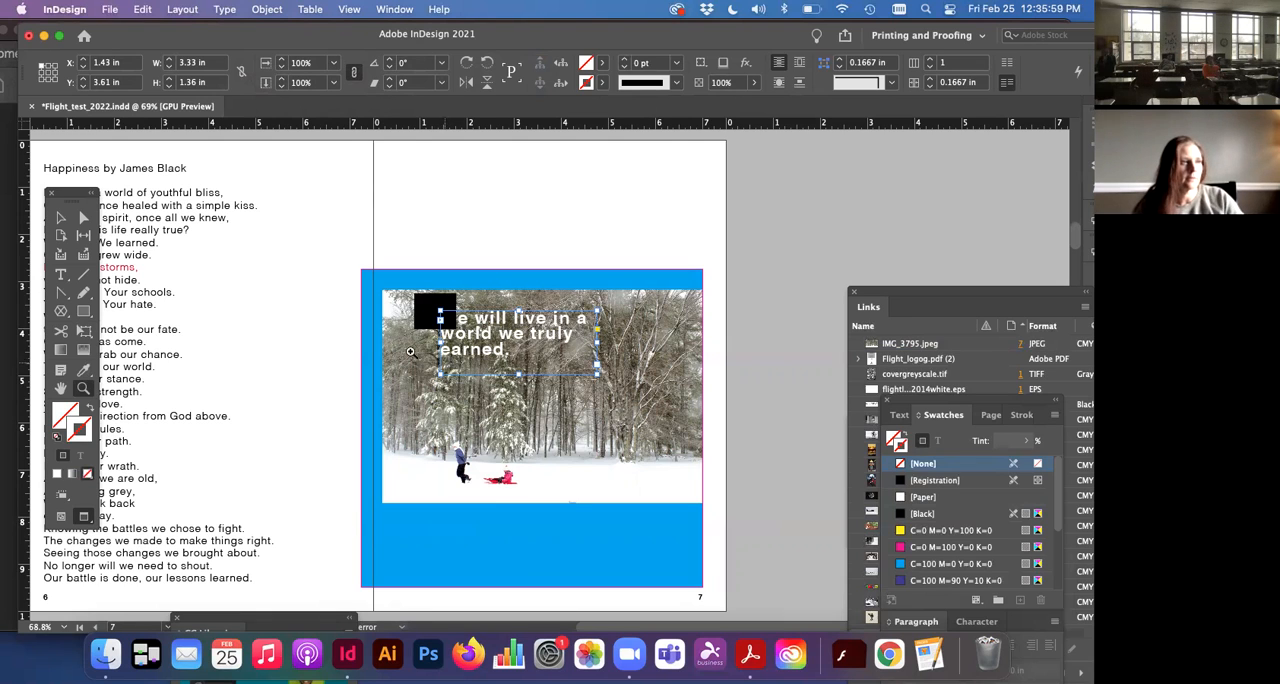
click(60, 217)
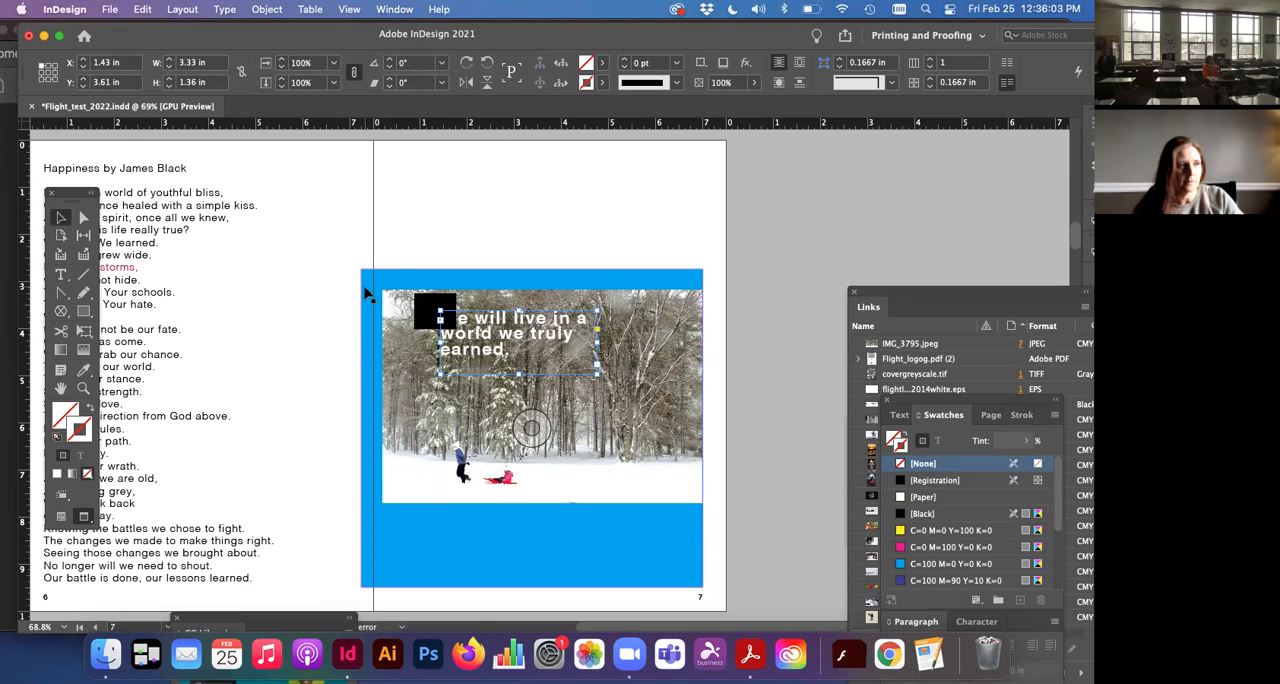
click(411, 251)
scroll(411, 252, left, 3)
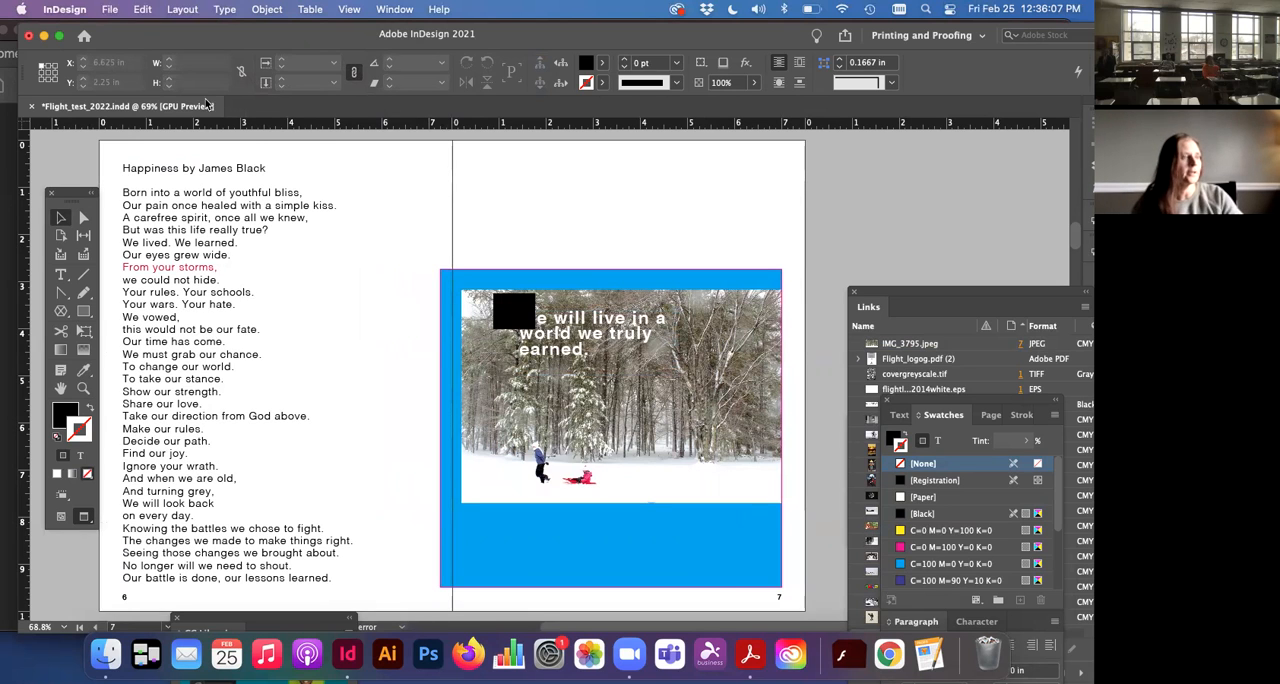
Step: Switch the spread from Preview to Normal screen mode to show its margins and guides
click(310, 9)
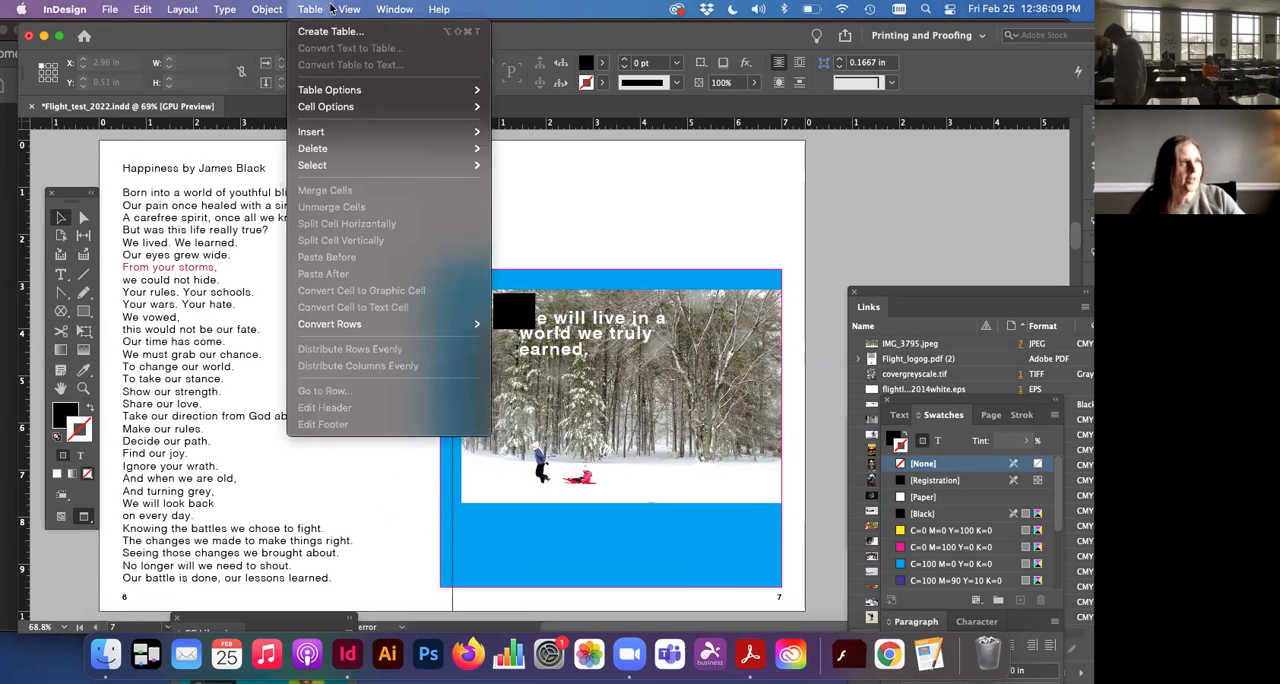
mouse_move(333, 9)
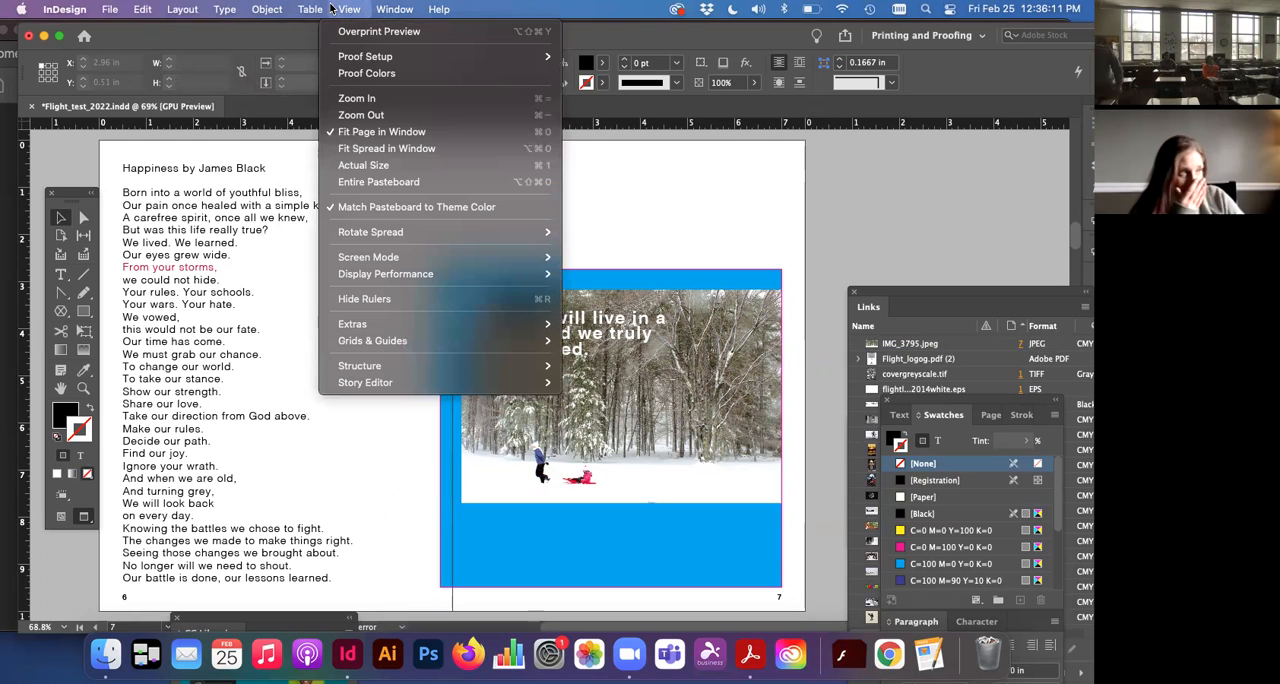
click(331, 9)
key(w)
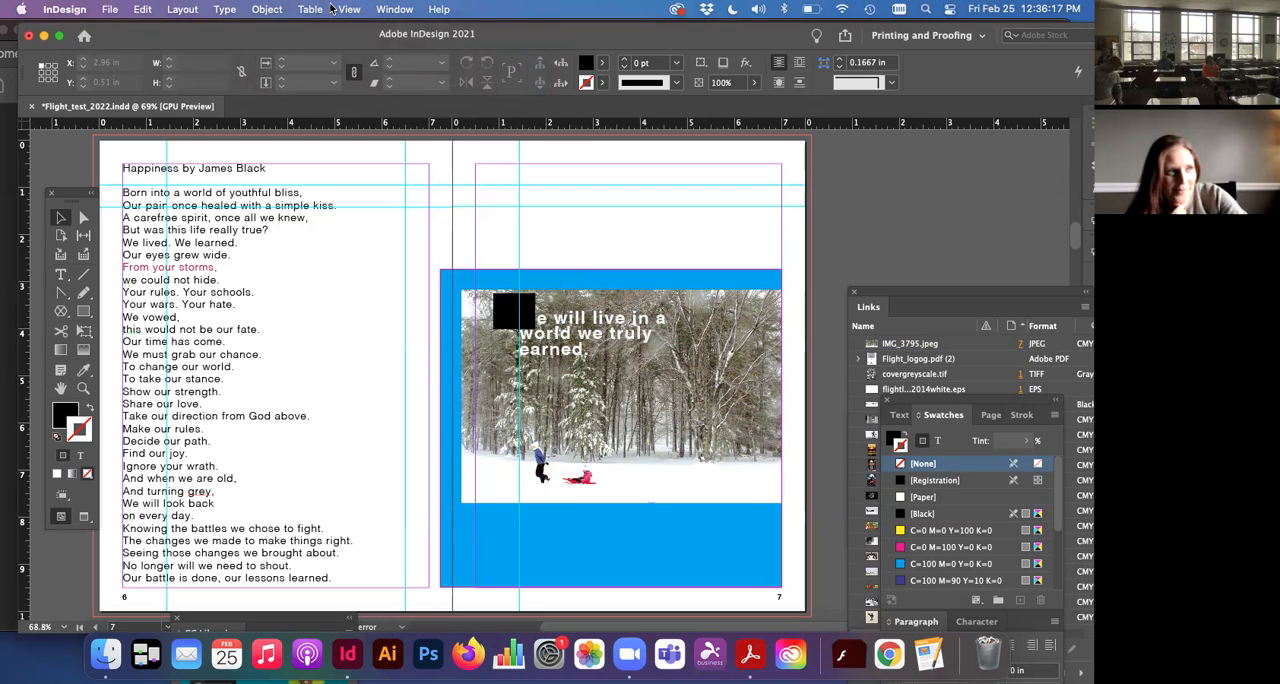
key(w)
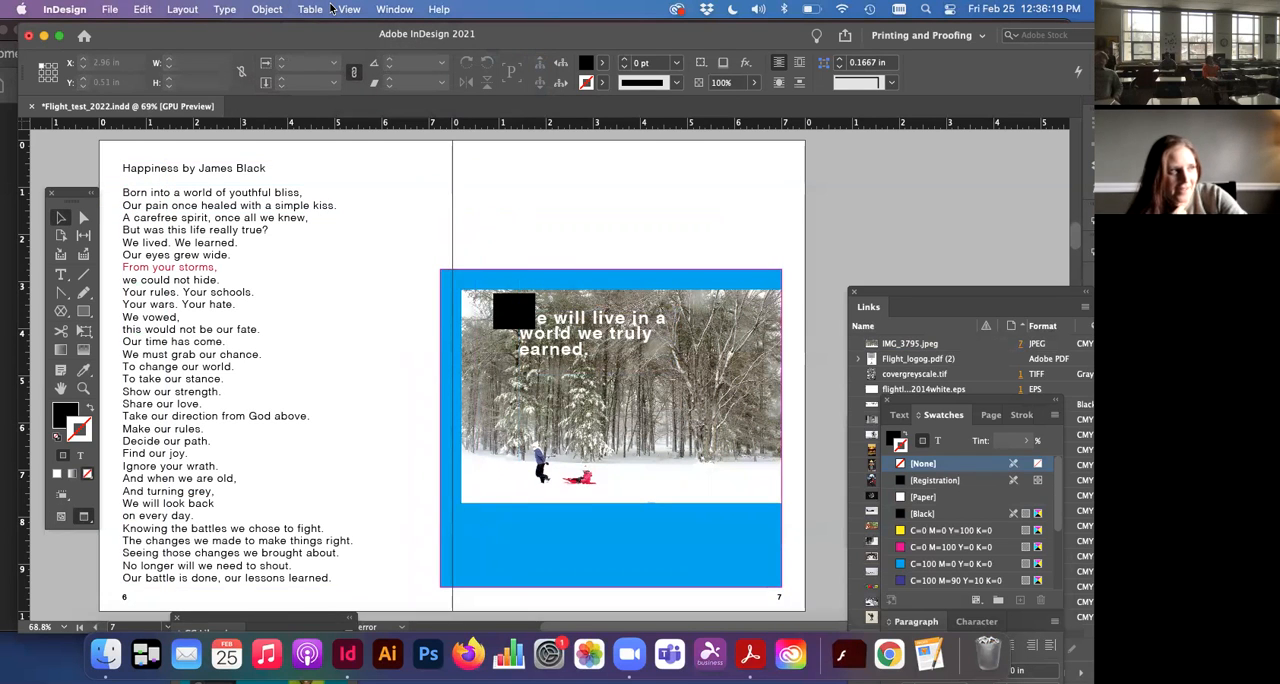
key(w)
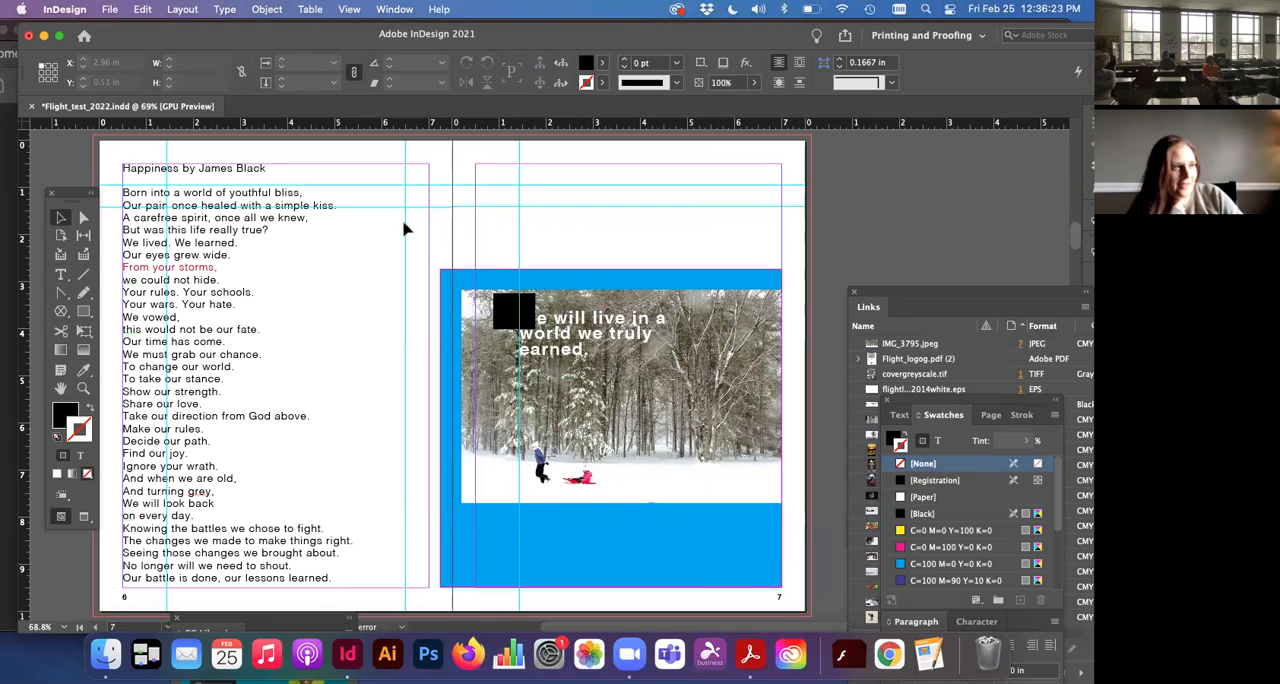
scroll(408, 258, left, 2)
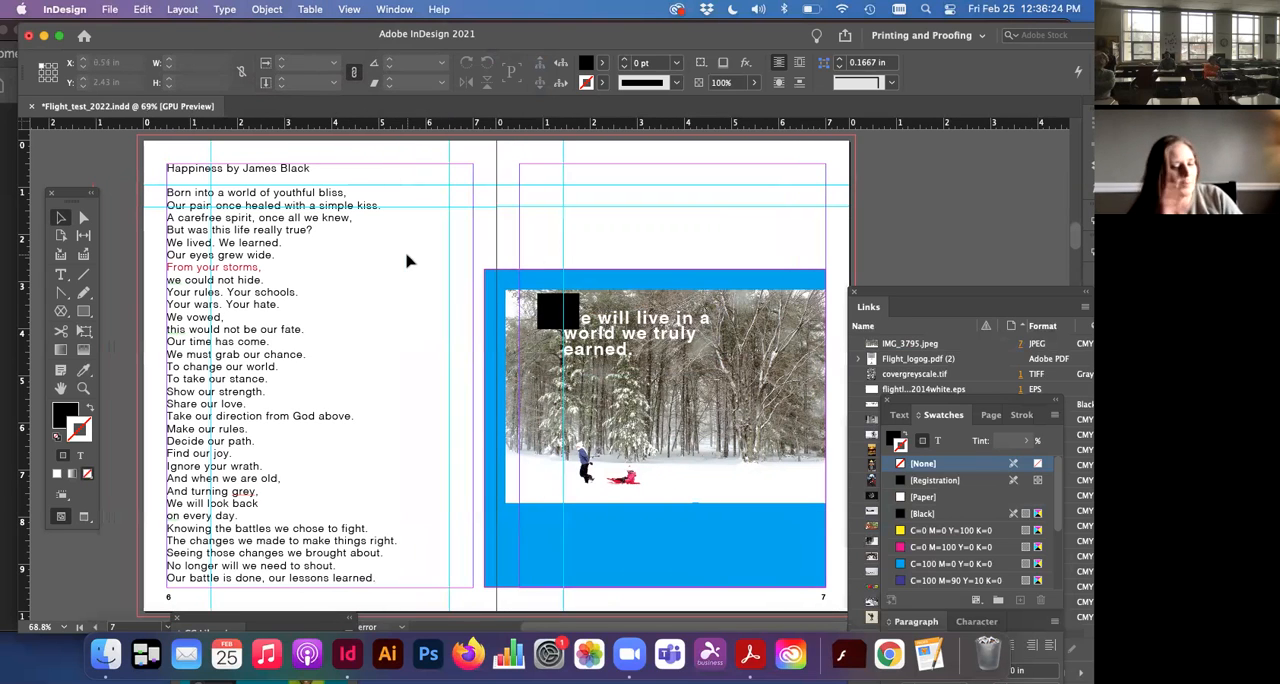
click(350, 9)
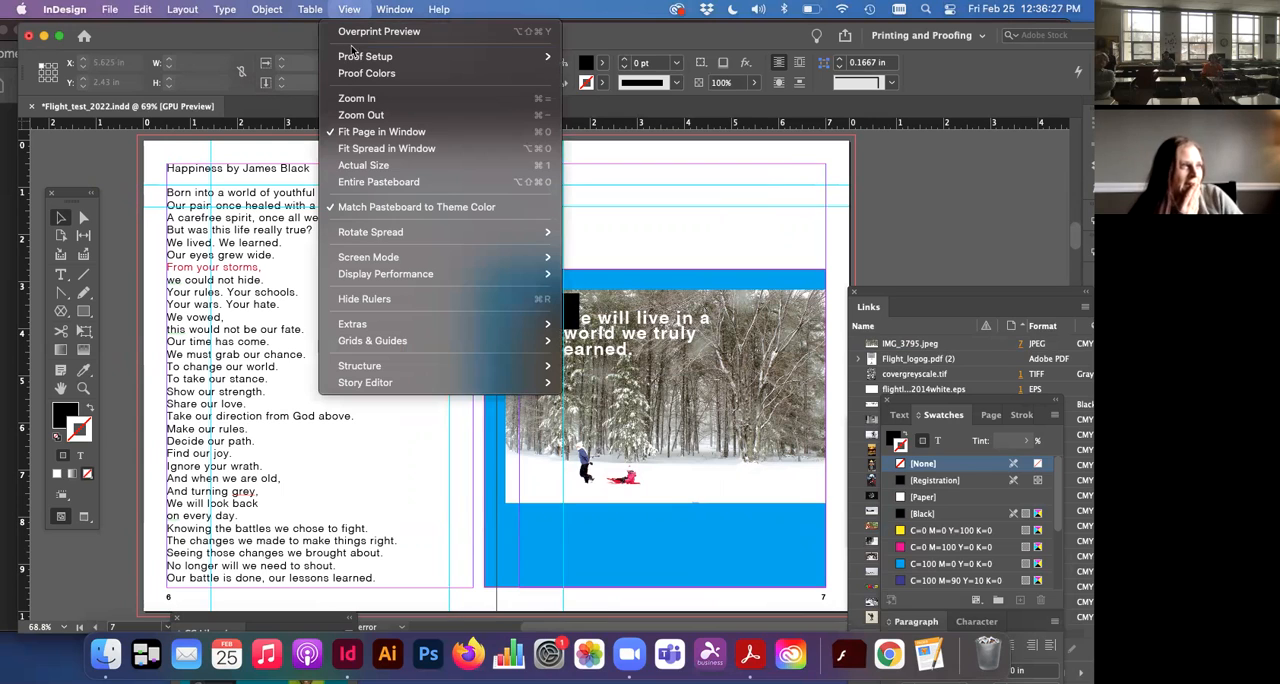
mouse_move(380, 250)
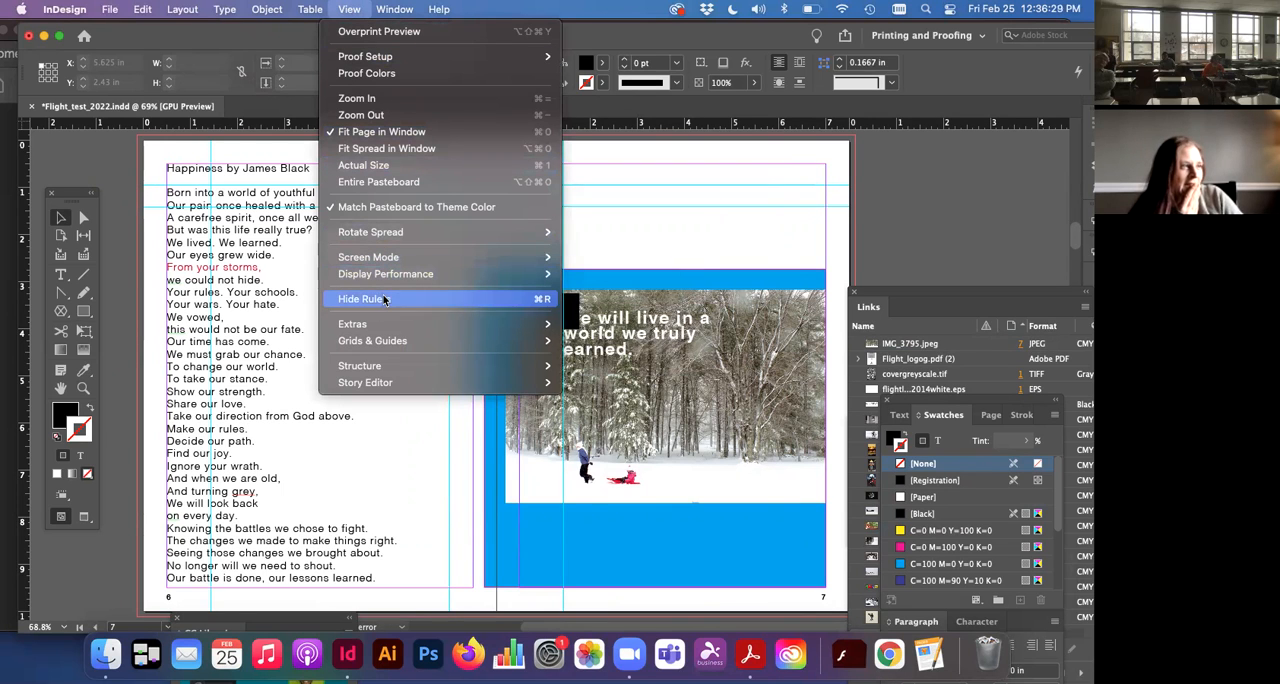
mouse_move(389, 322)
click(660, 177)
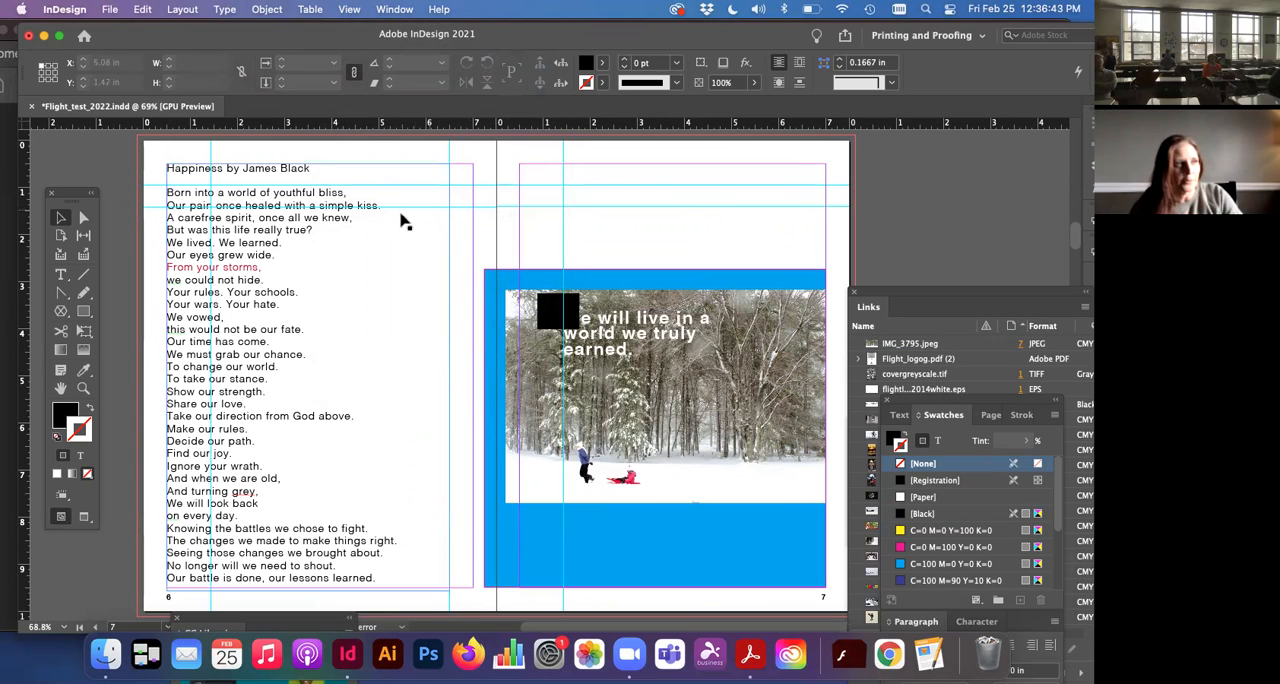
Step: Lower the top edge of the poem's text frame to the upper horizontal guide at Y 0.94 in, for a height of 8.63 in
click(290, 170)
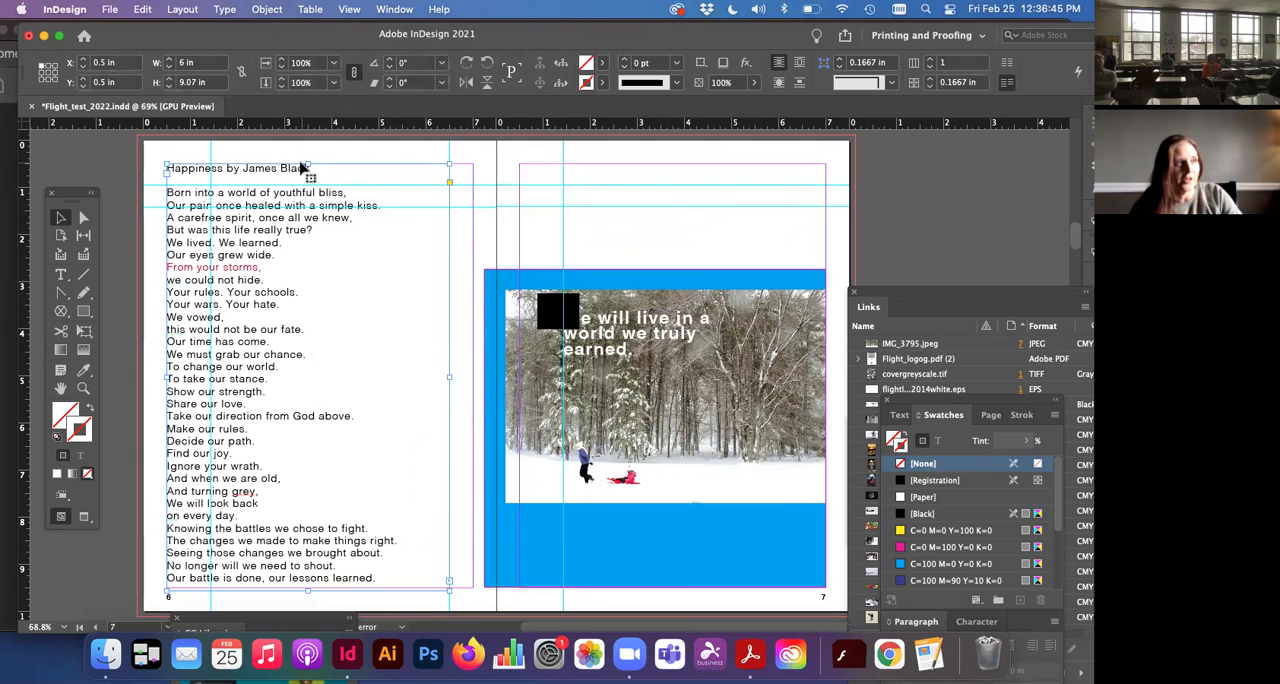
drag(307, 165, 310, 188)
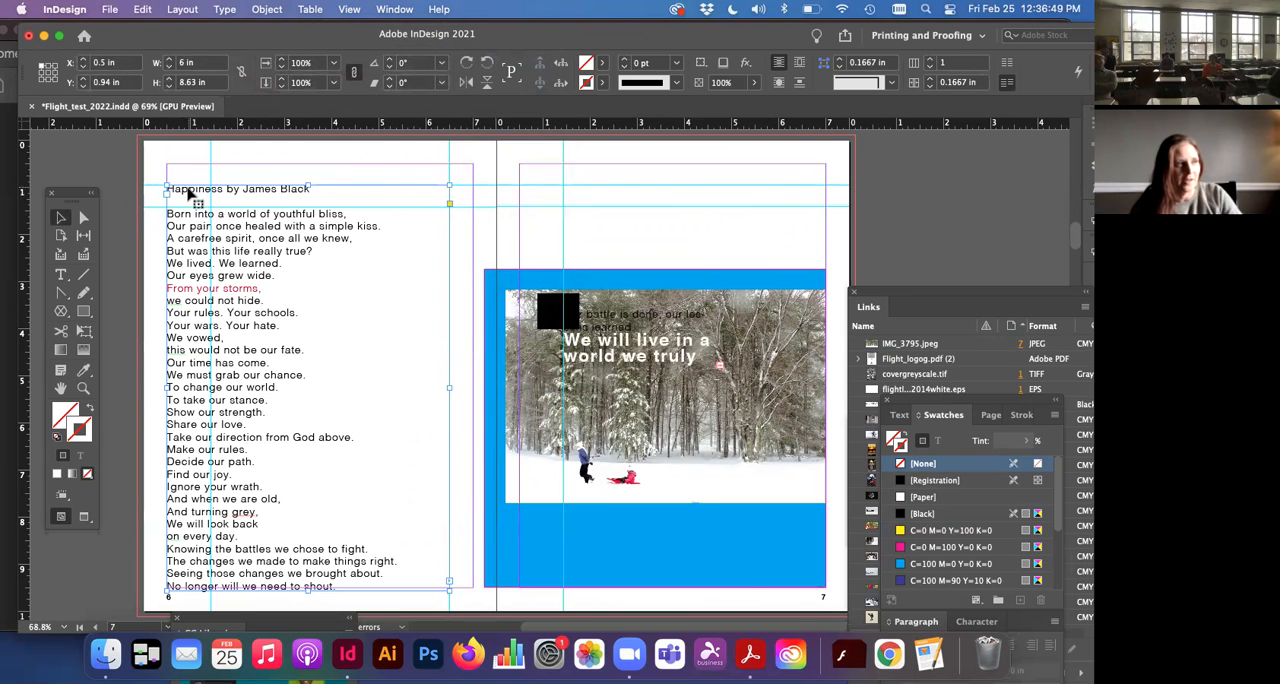
scroll(155, 232, down, 1)
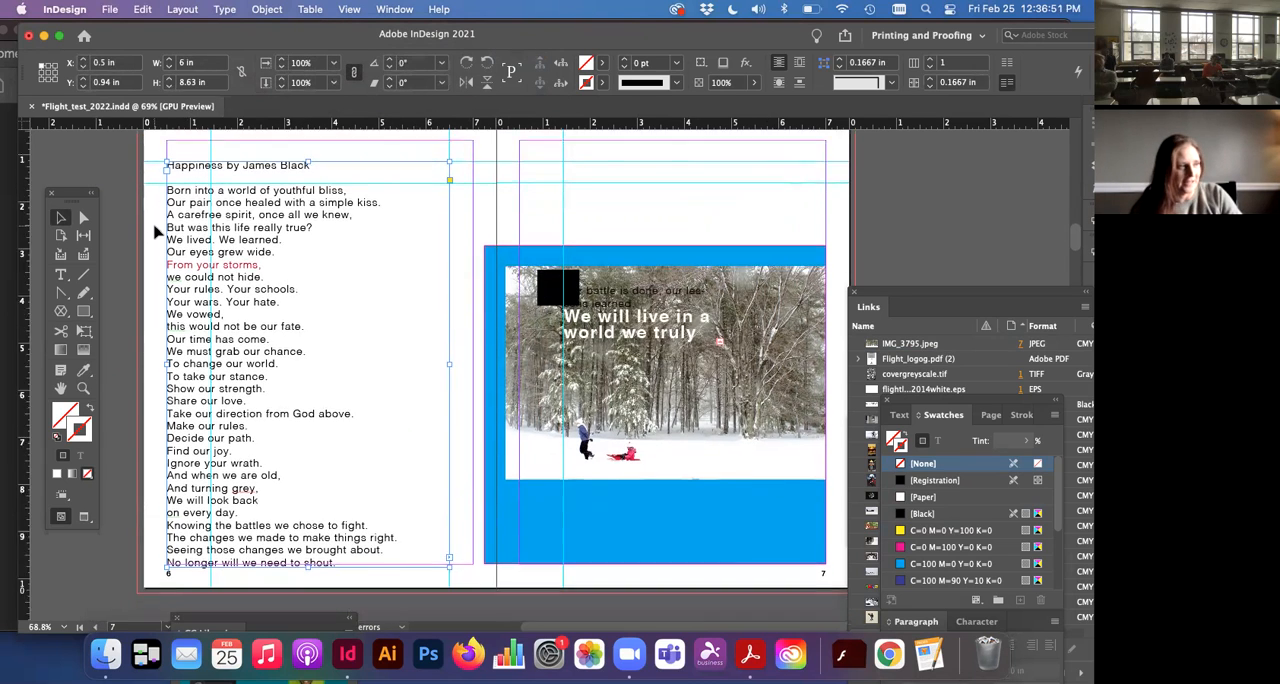
scroll(157, 230, down, 10)
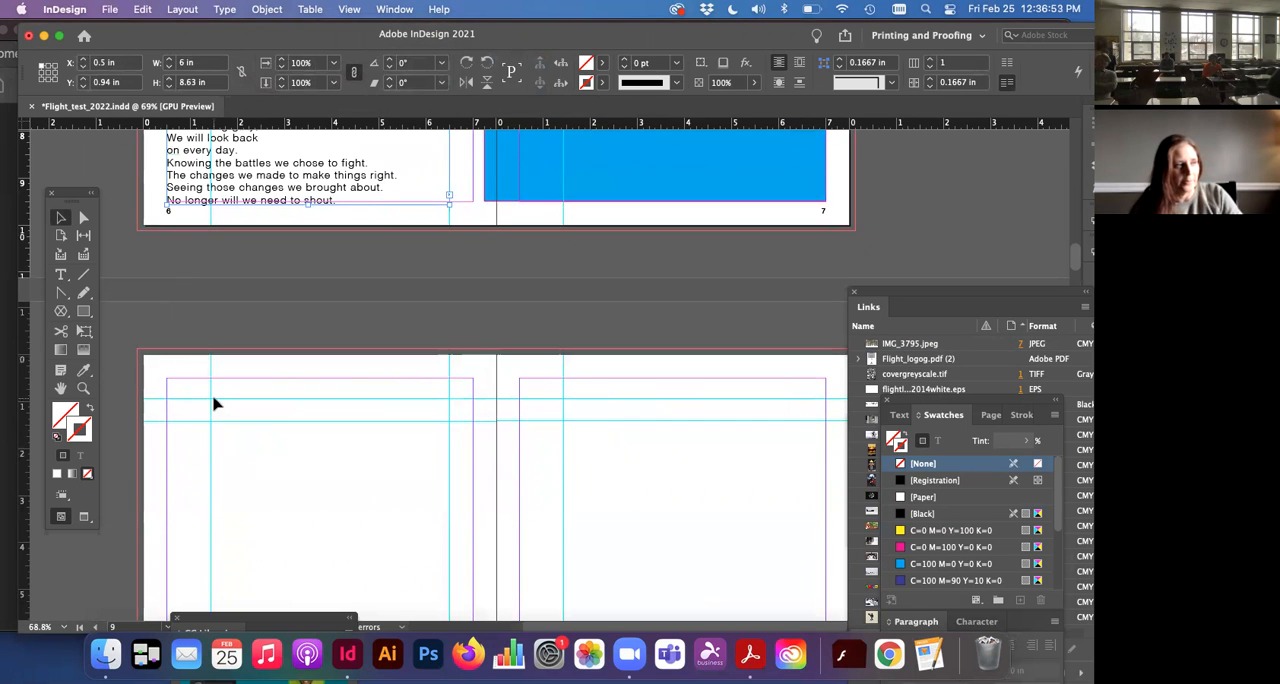
scroll(213, 403, up, 10)
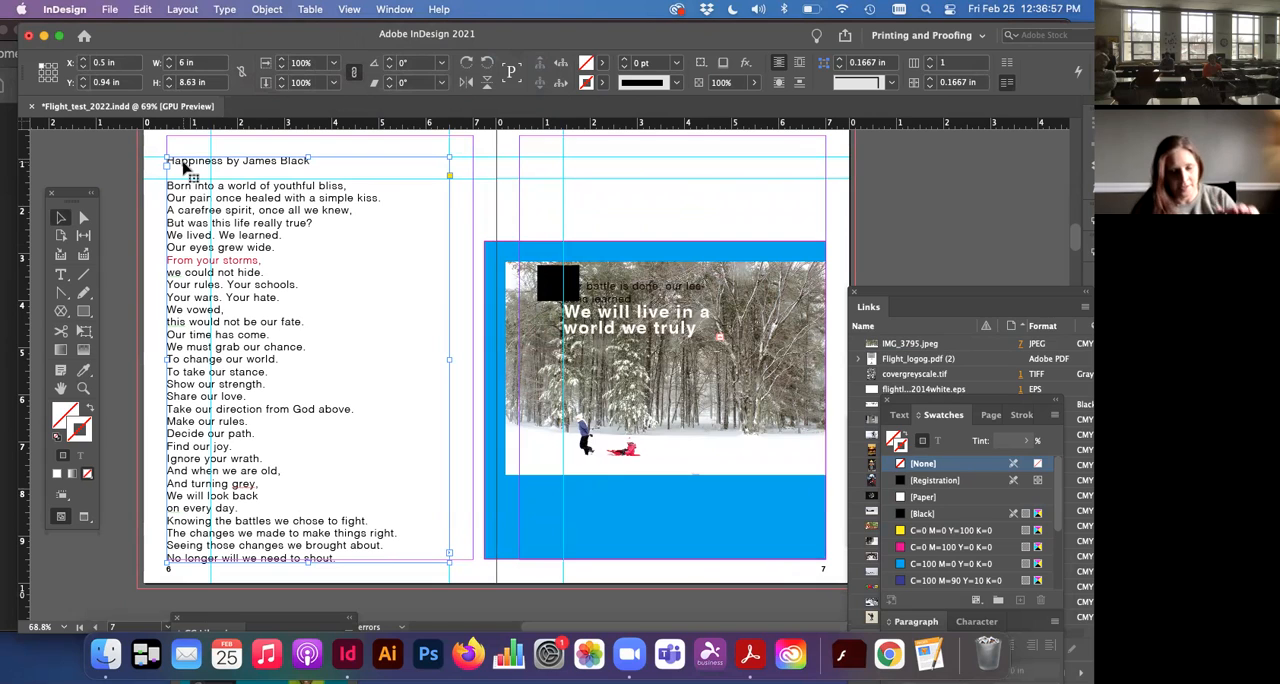
click(545, 163)
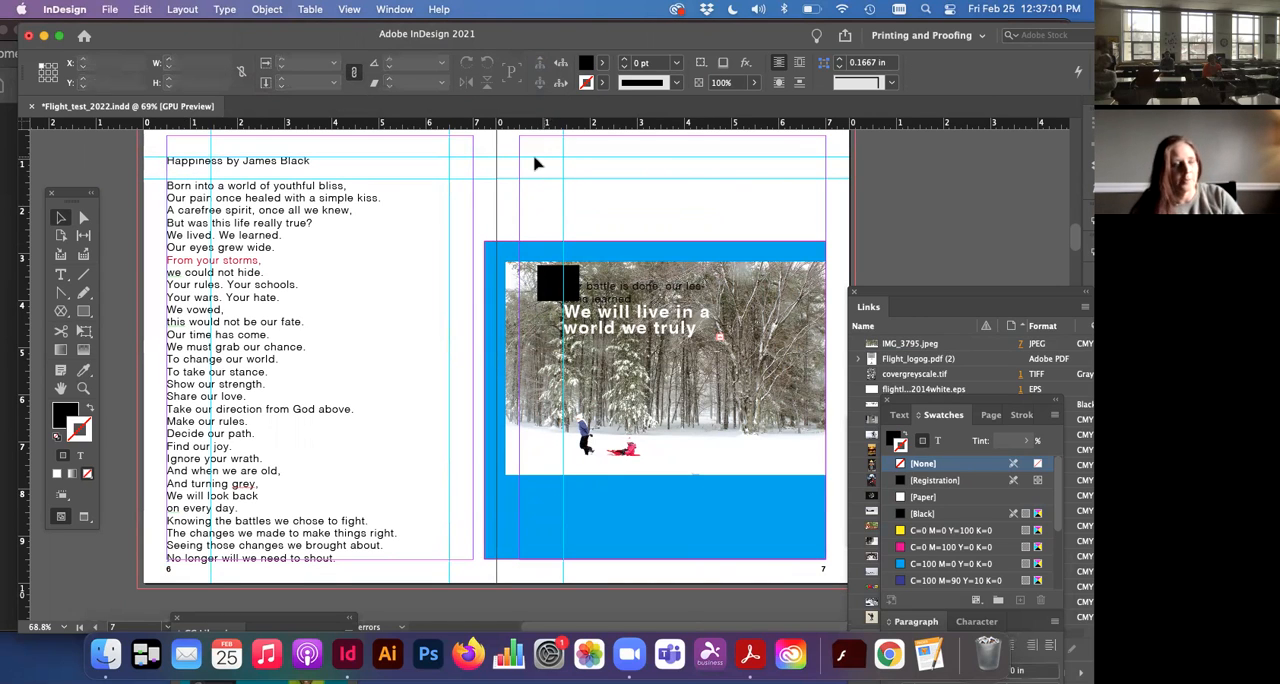
key(a)
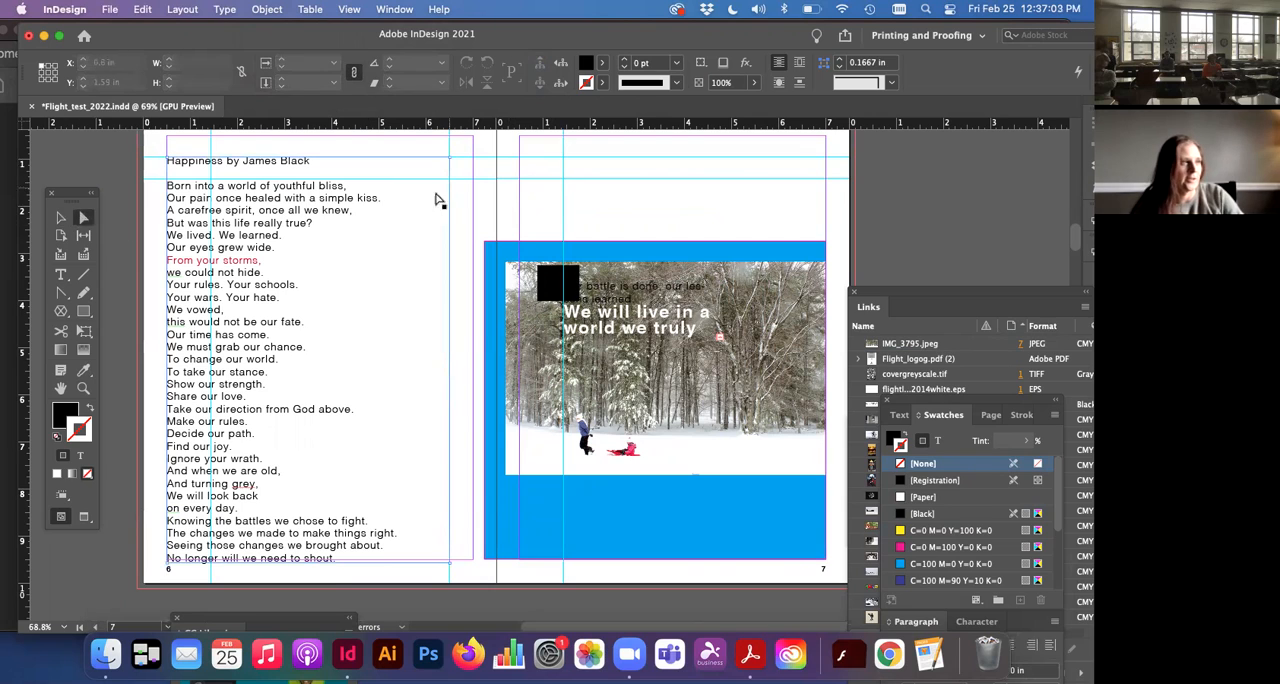
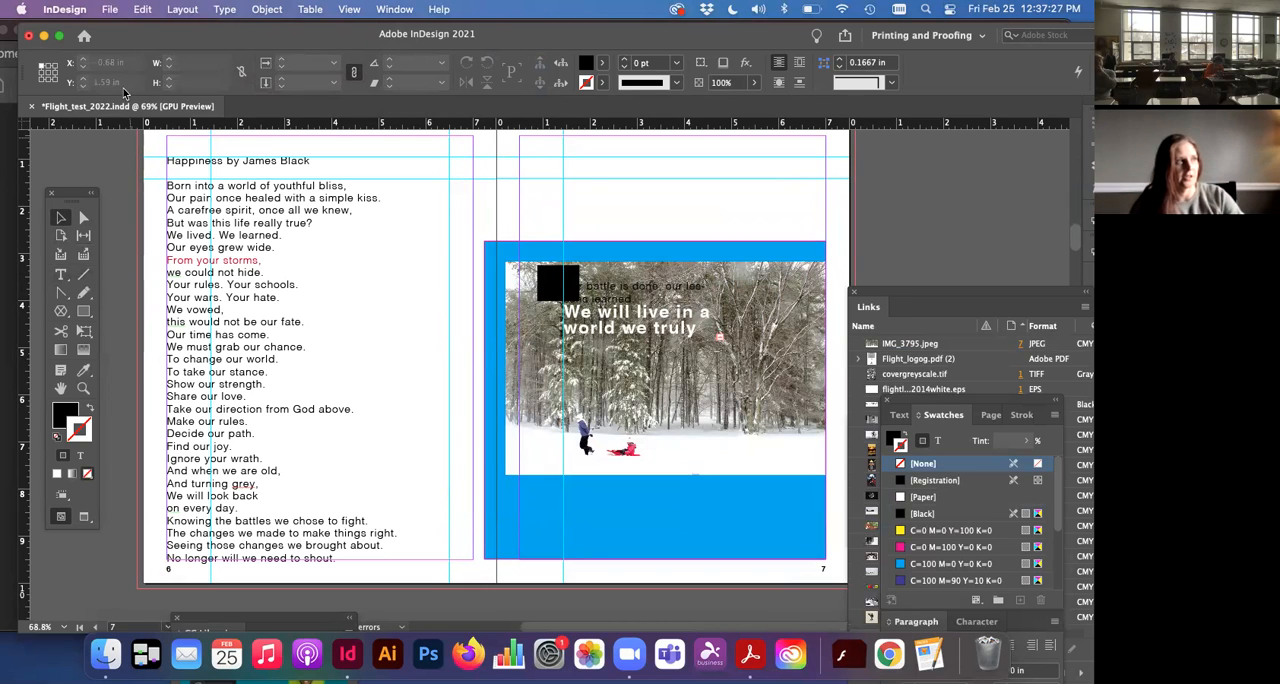
click(224, 9)
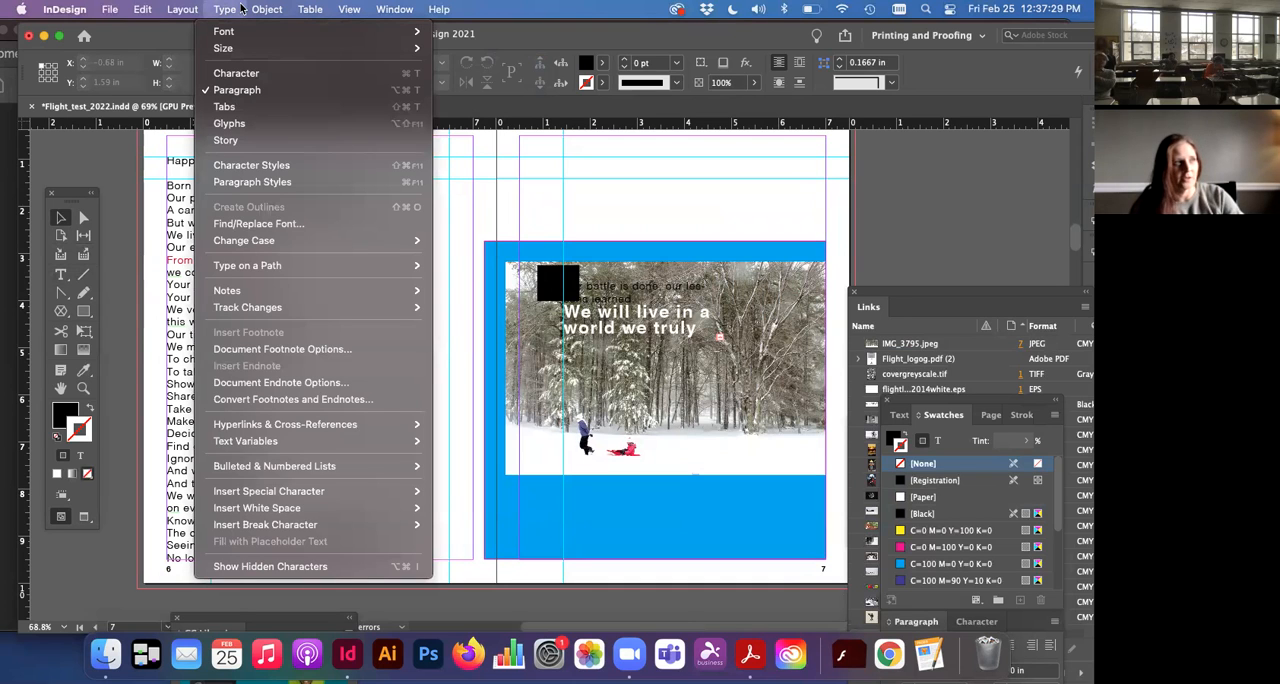
click(228, 8)
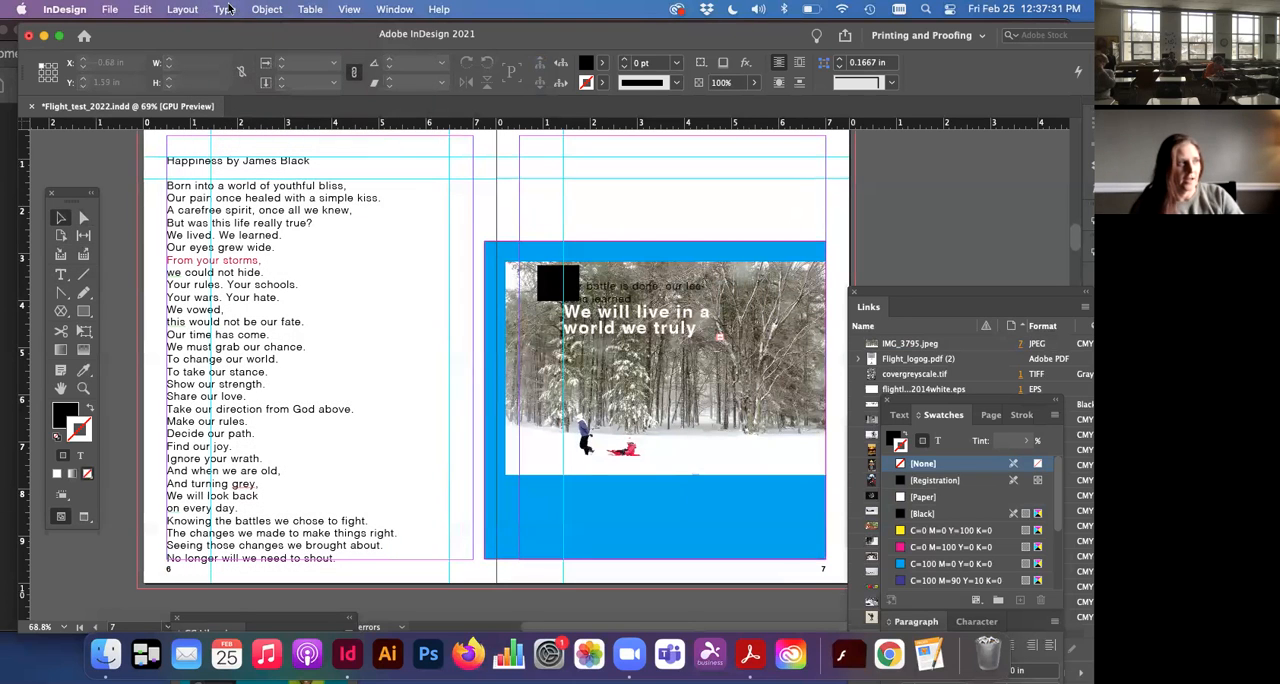
click(60, 277)
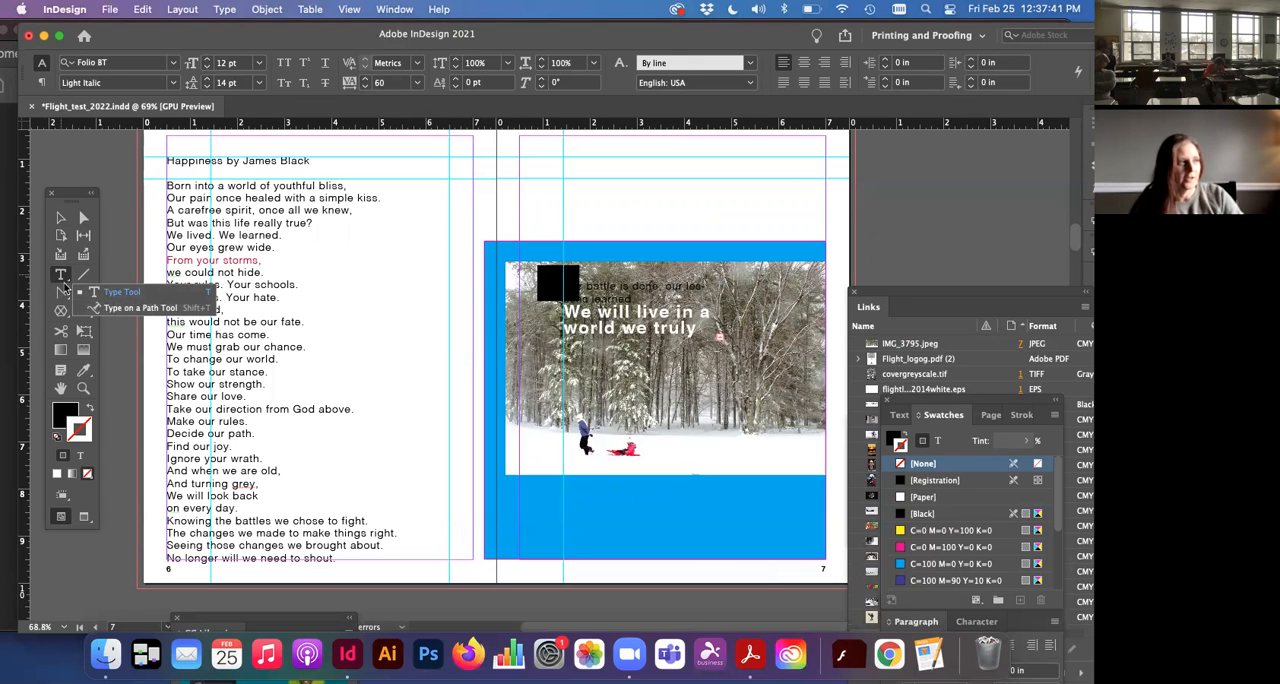
click(83, 293)
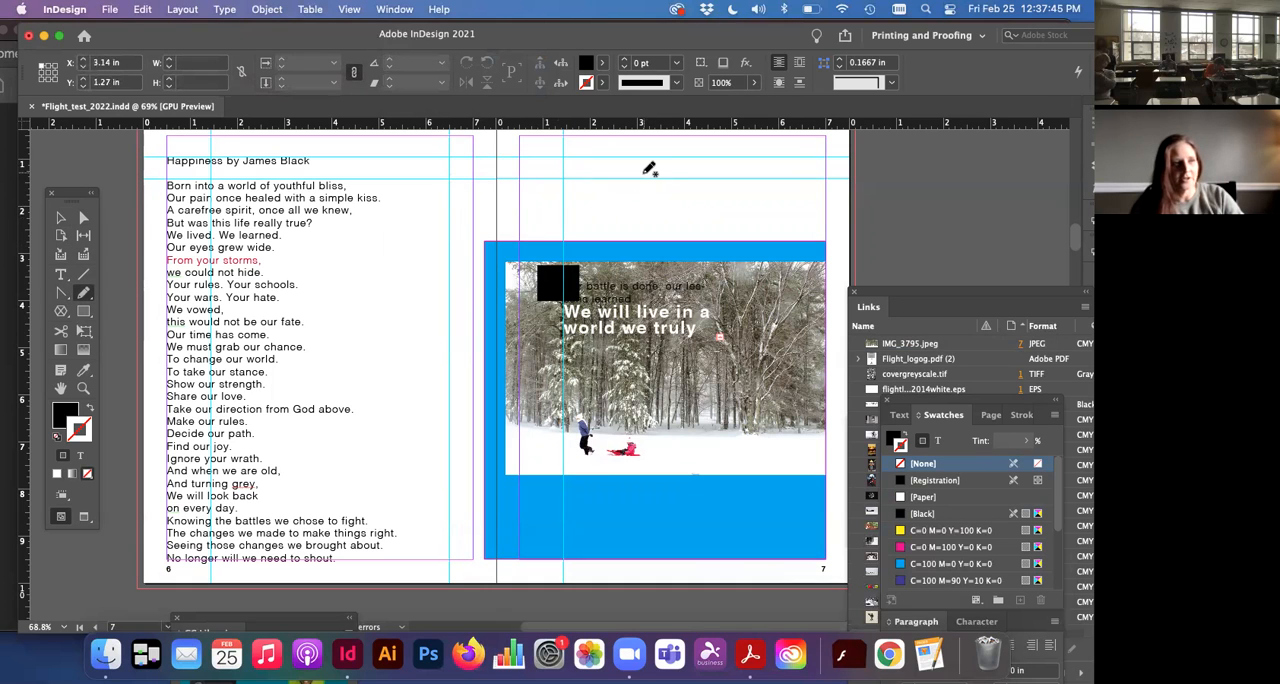
Step: Draw a three-point open path about 3.28 in wide and 0.63 in high above the photo on page 7 with the Pen tool
click(60, 293)
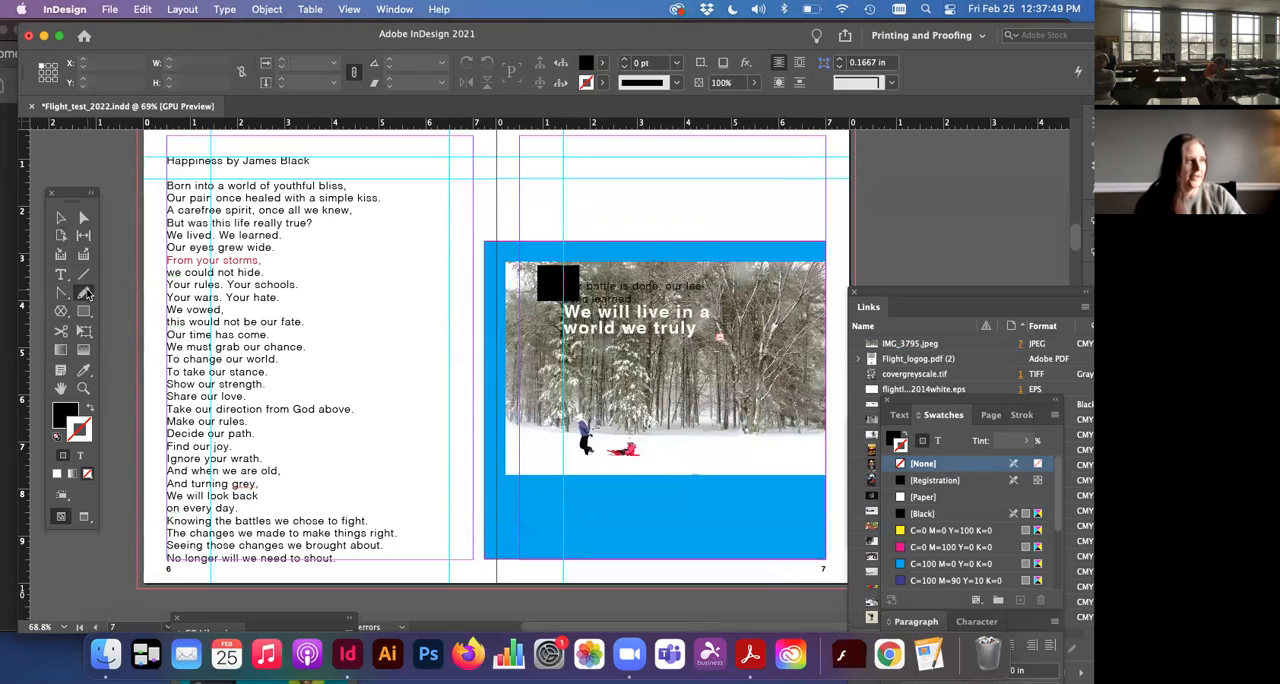
click(61, 296)
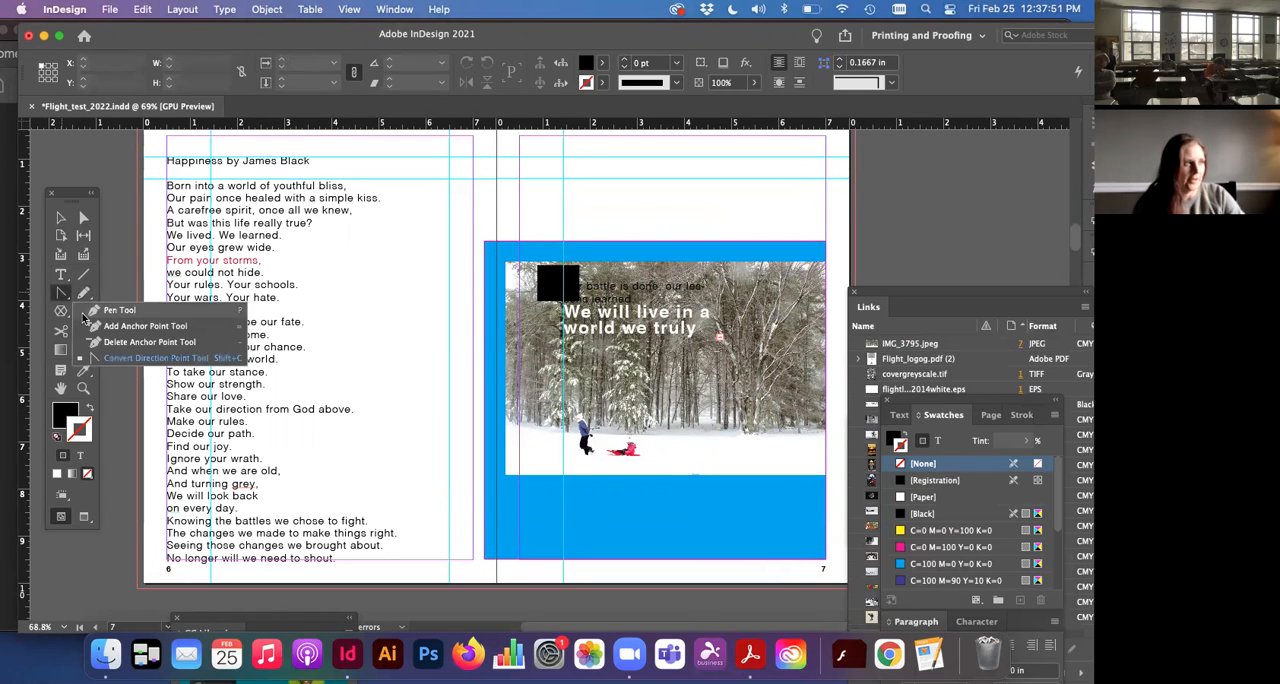
click(90, 310)
click(591, 204)
click(668, 185)
click(748, 212)
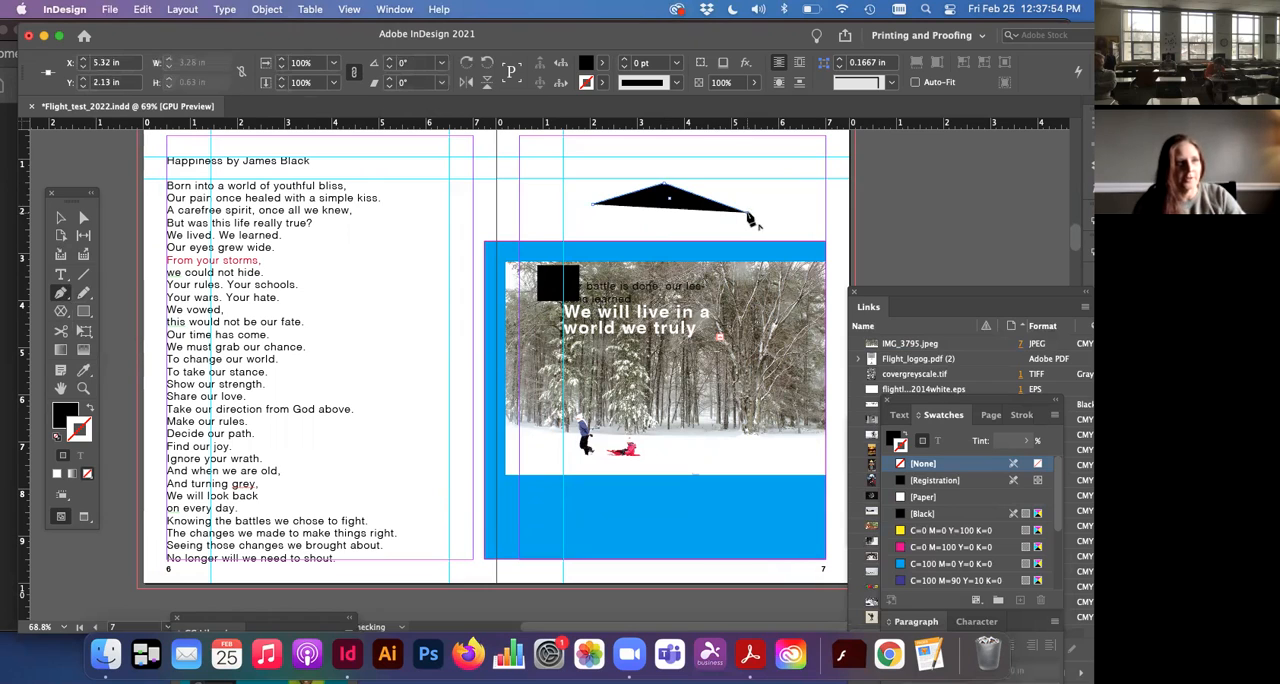
Step: Give the pen-drawn path a Black stroke and set its fill to None
click(60, 218)
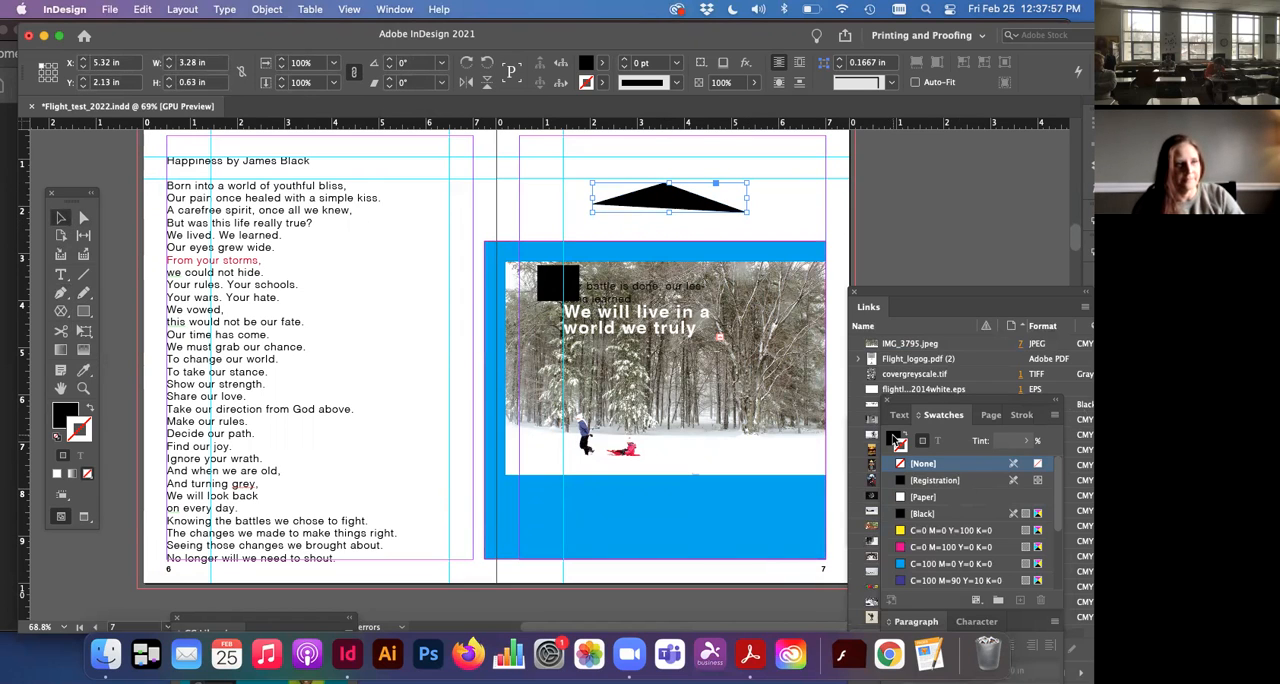
click(895, 440)
click(902, 446)
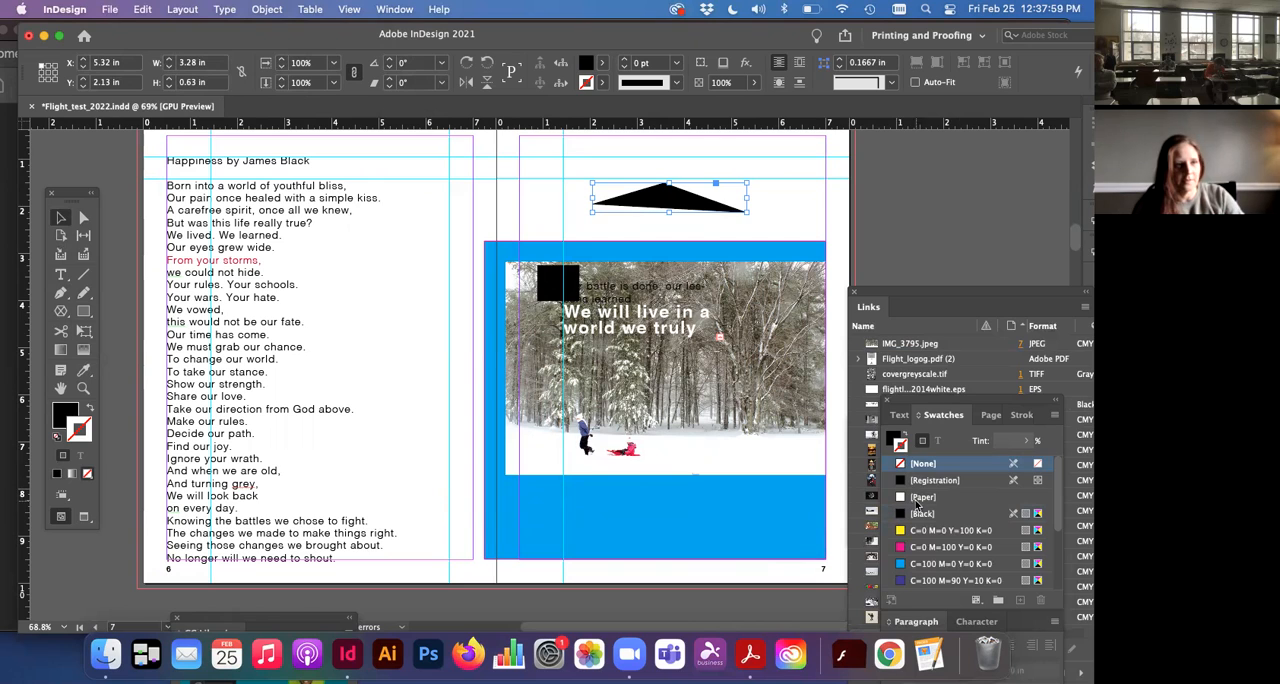
click(917, 512)
click(914, 512)
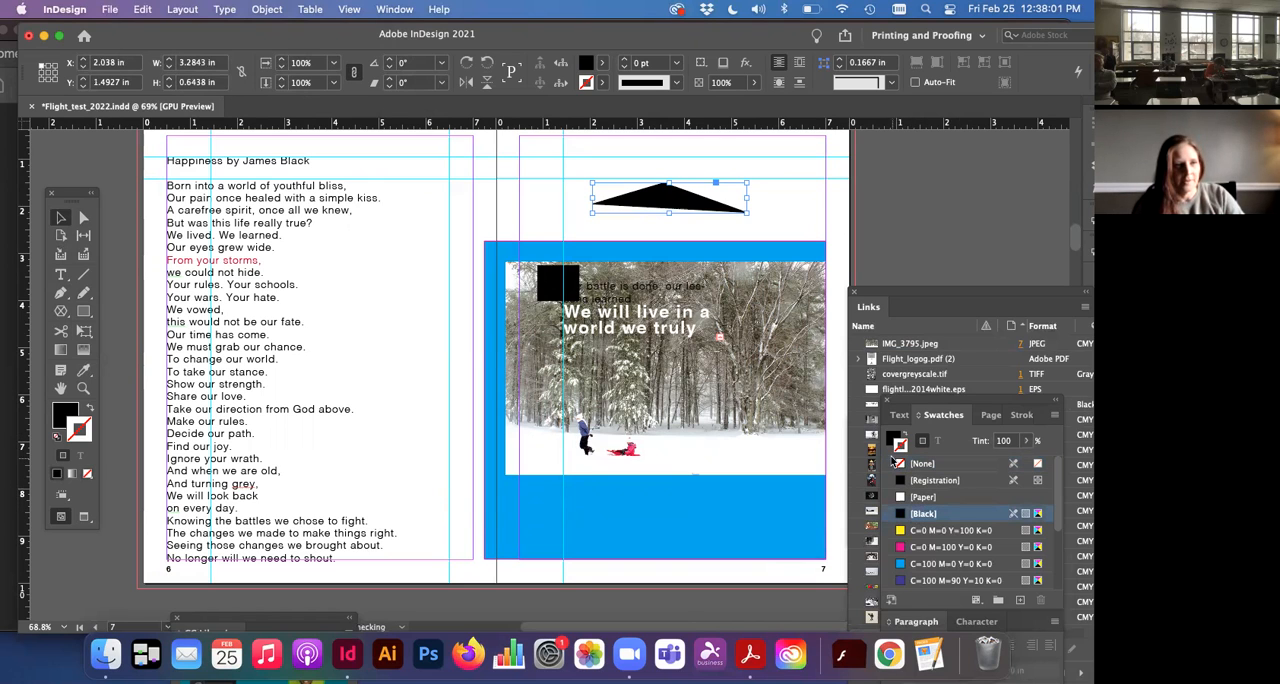
click(903, 463)
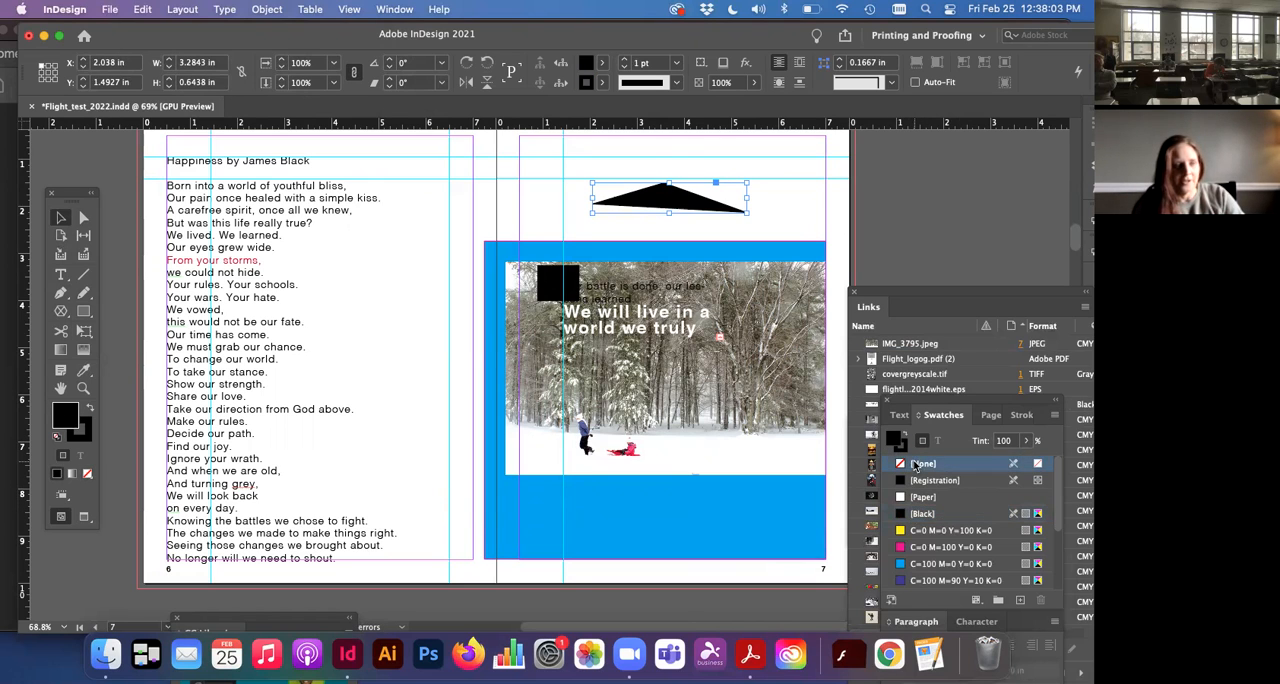
Step: Enter placeholder text inside the pen-drawn path with the Type tool, and delete the whole path
click(60, 277)
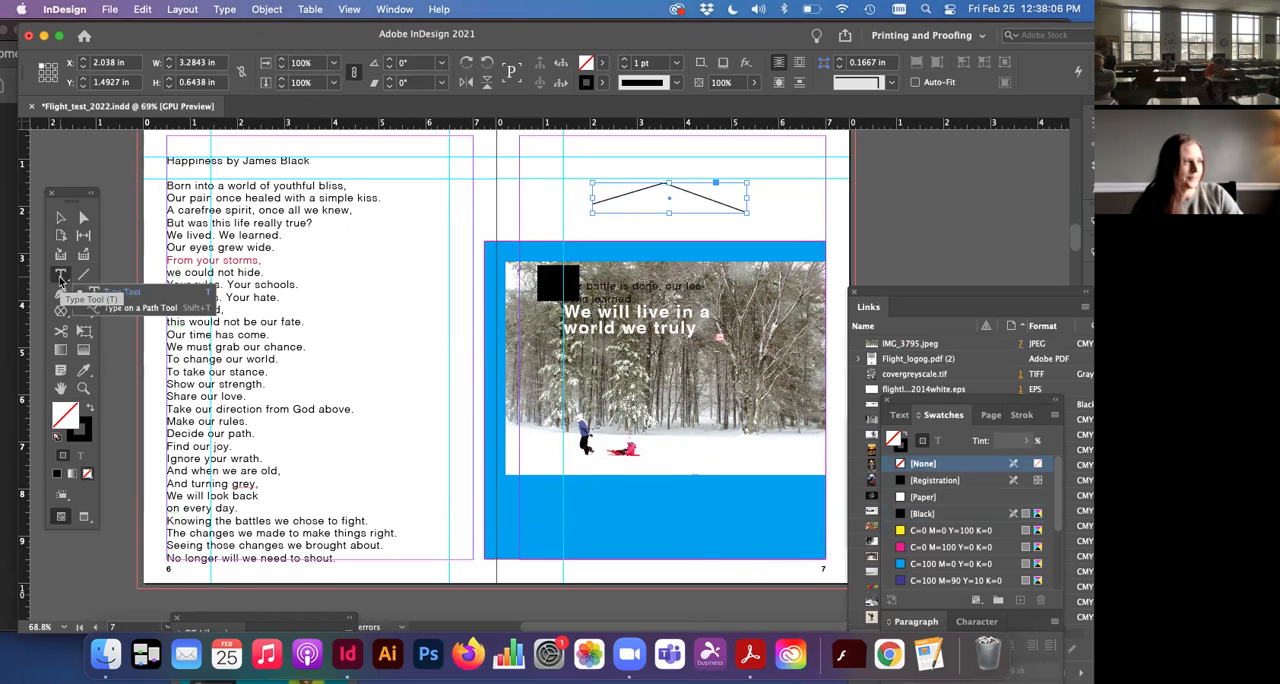
click(604, 198)
text(jka)
key(super+a)
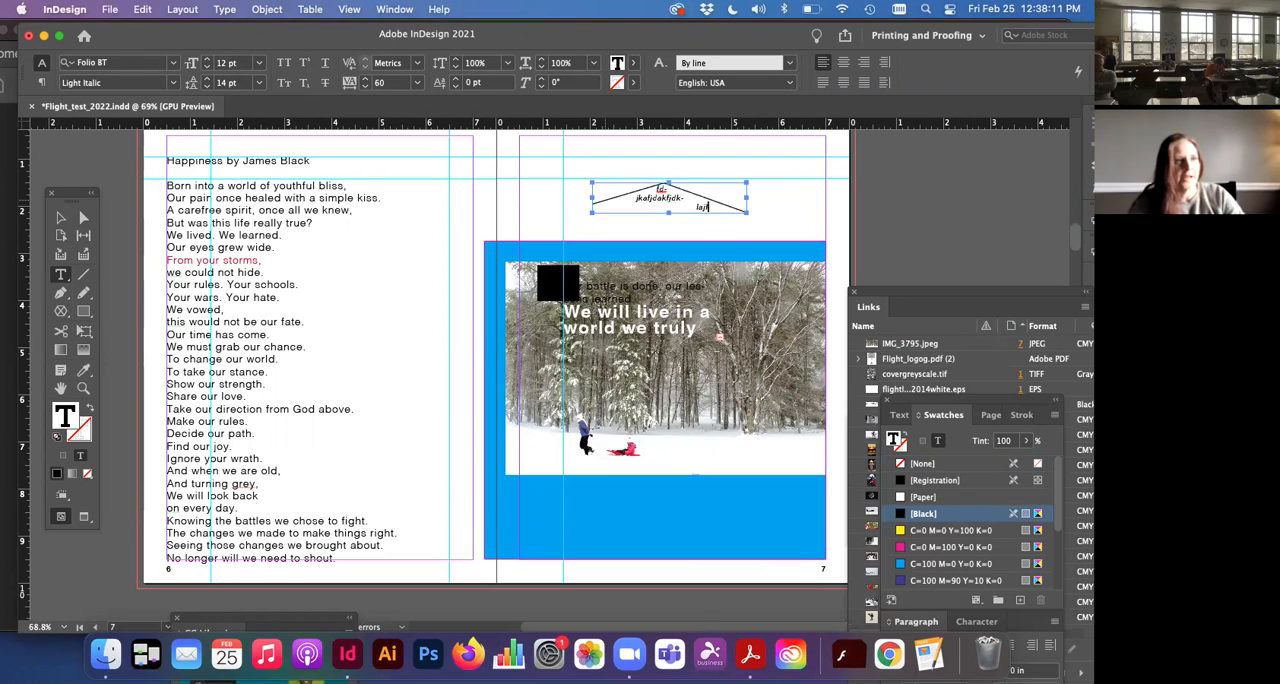
right_click(686, 201)
click(684, 206)
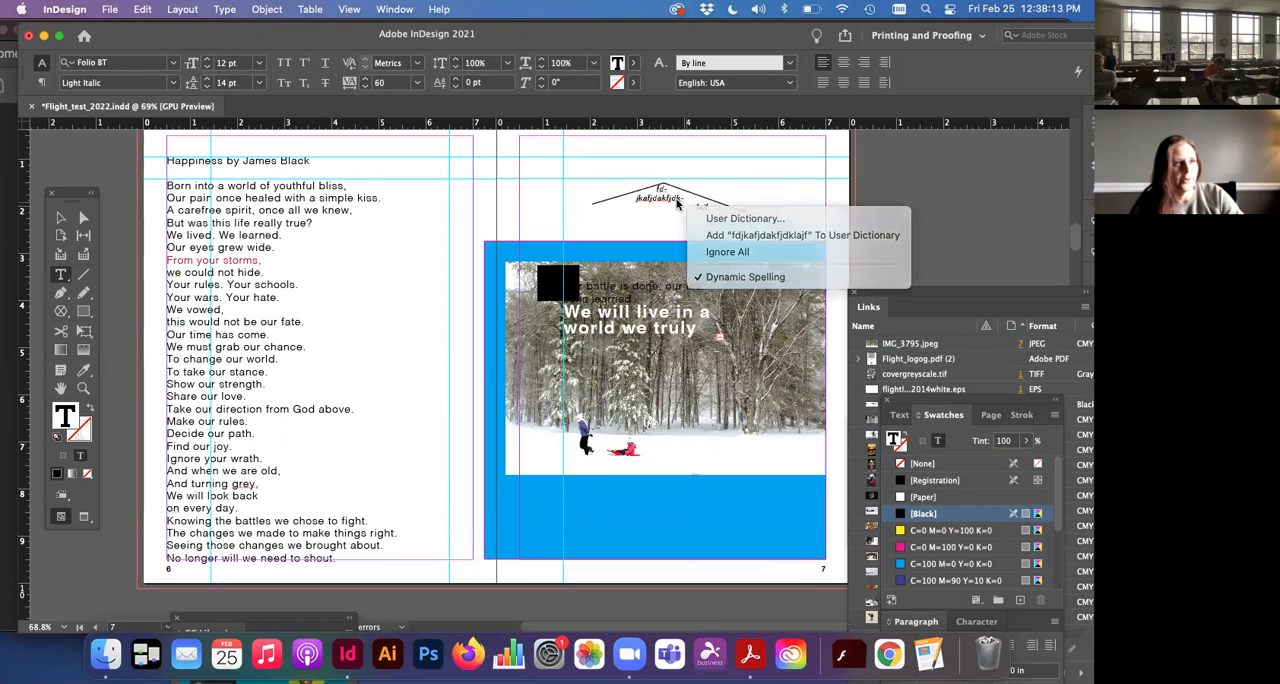
click(58, 218)
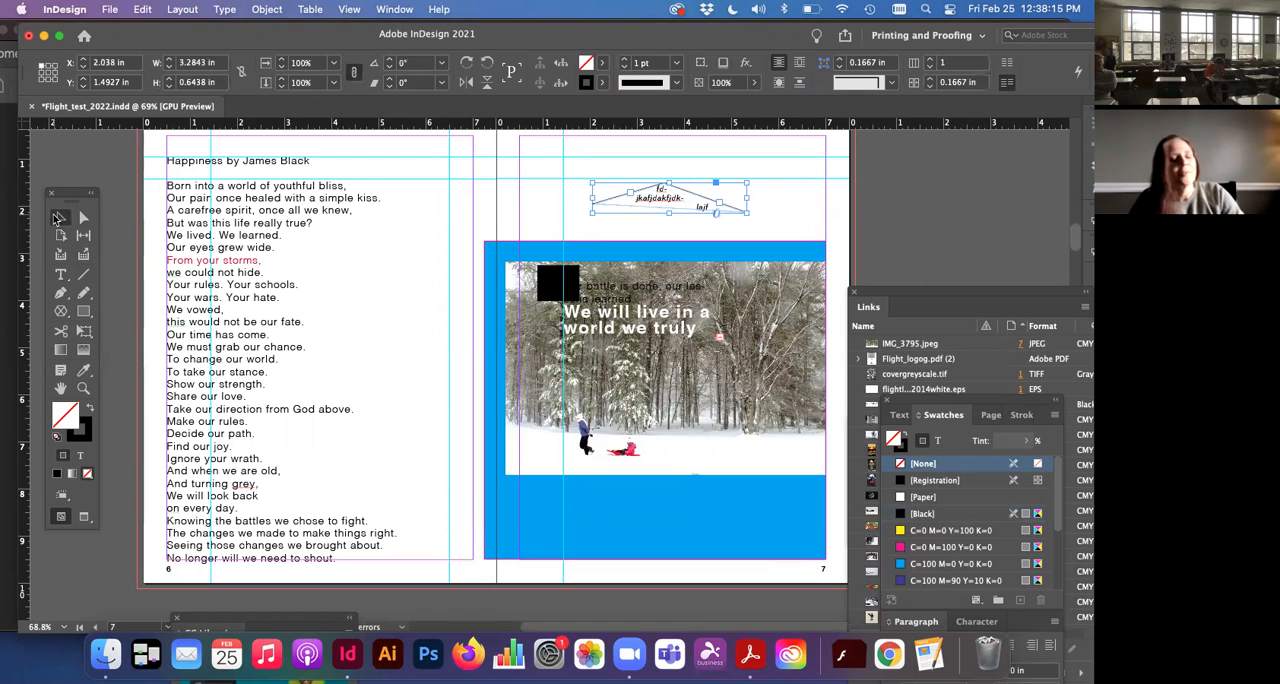
key(Delete)
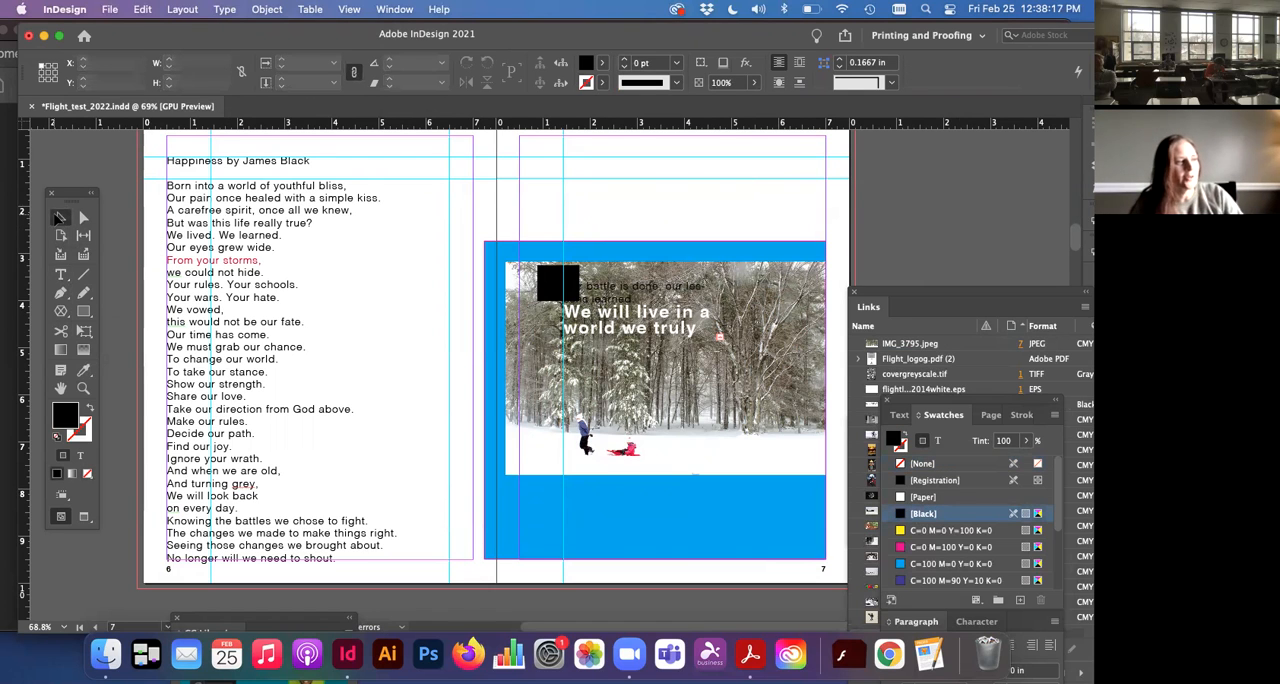
Step: Draw two freehand black shapes above the photo on page 7 with the Pencil tool, and delete both
click(83, 296)
mouse_move(538, 181)
mouse_down()
mouse_move(611, 223)
mouse_move(653, 201)
mouse_move(645, 177)
mouse_move(811, 201)
mouse_move(741, 237)
mouse_move(639, 198)
mouse_up()
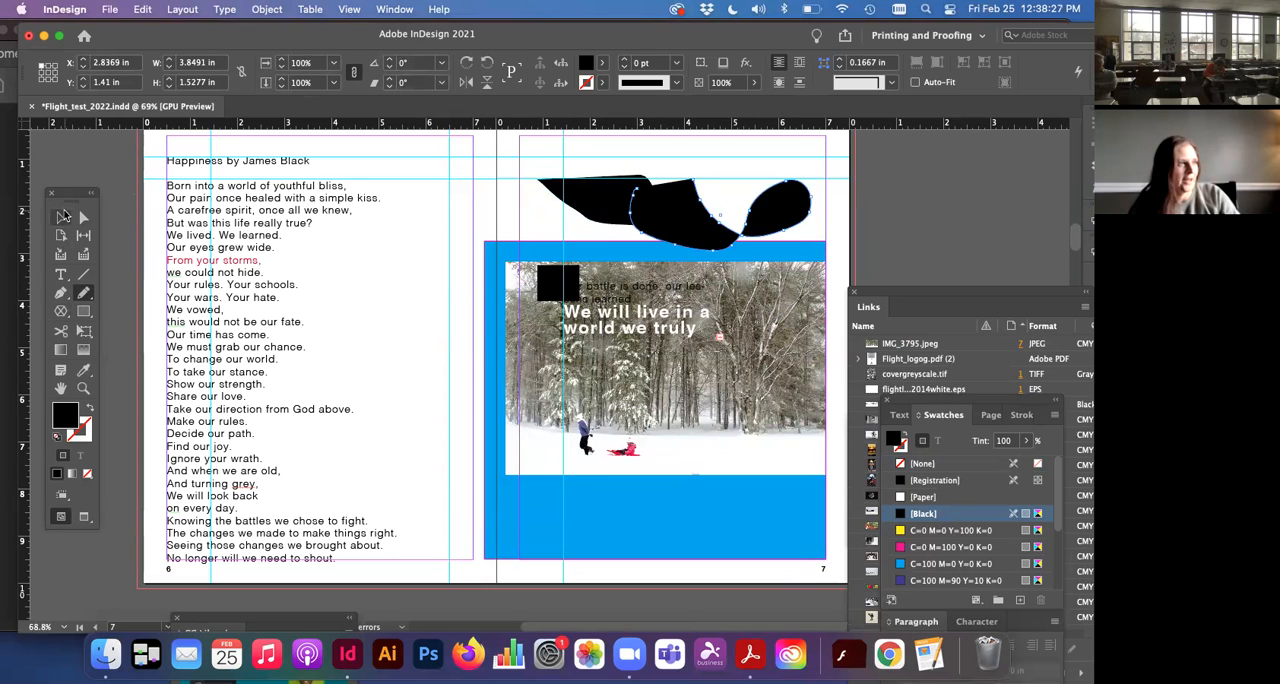
click(60, 217)
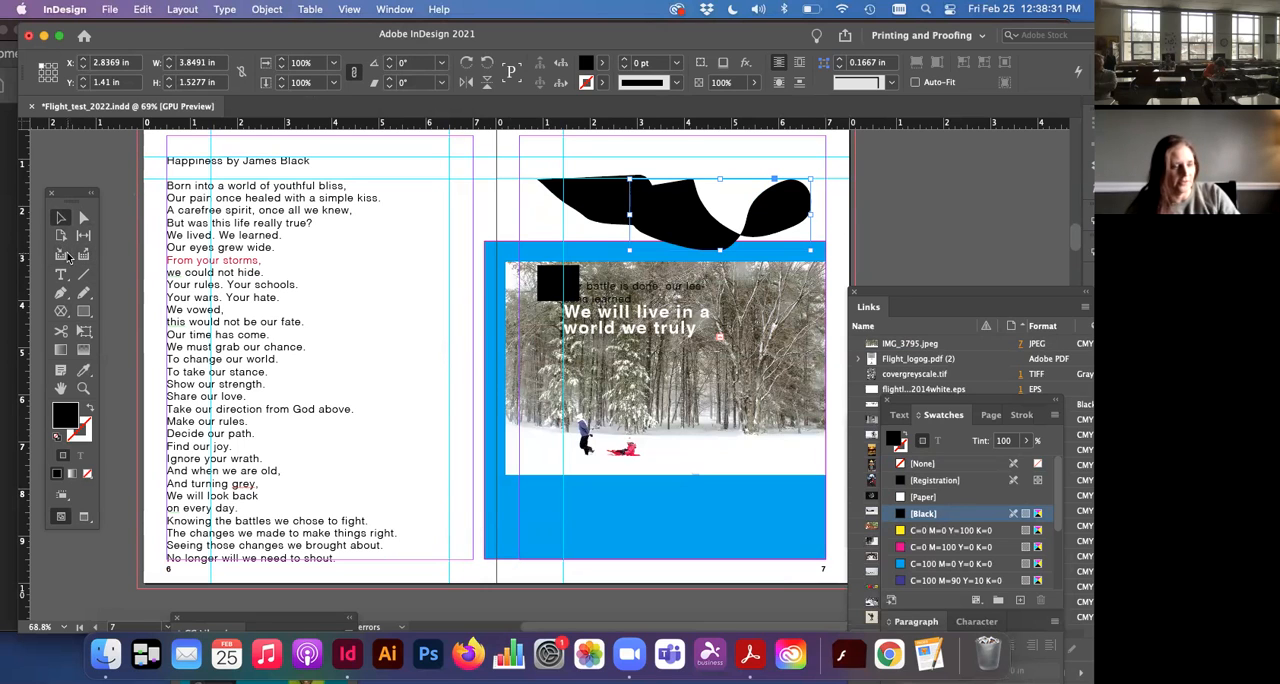
key(Delete)
click(590, 207)
key(Delete)
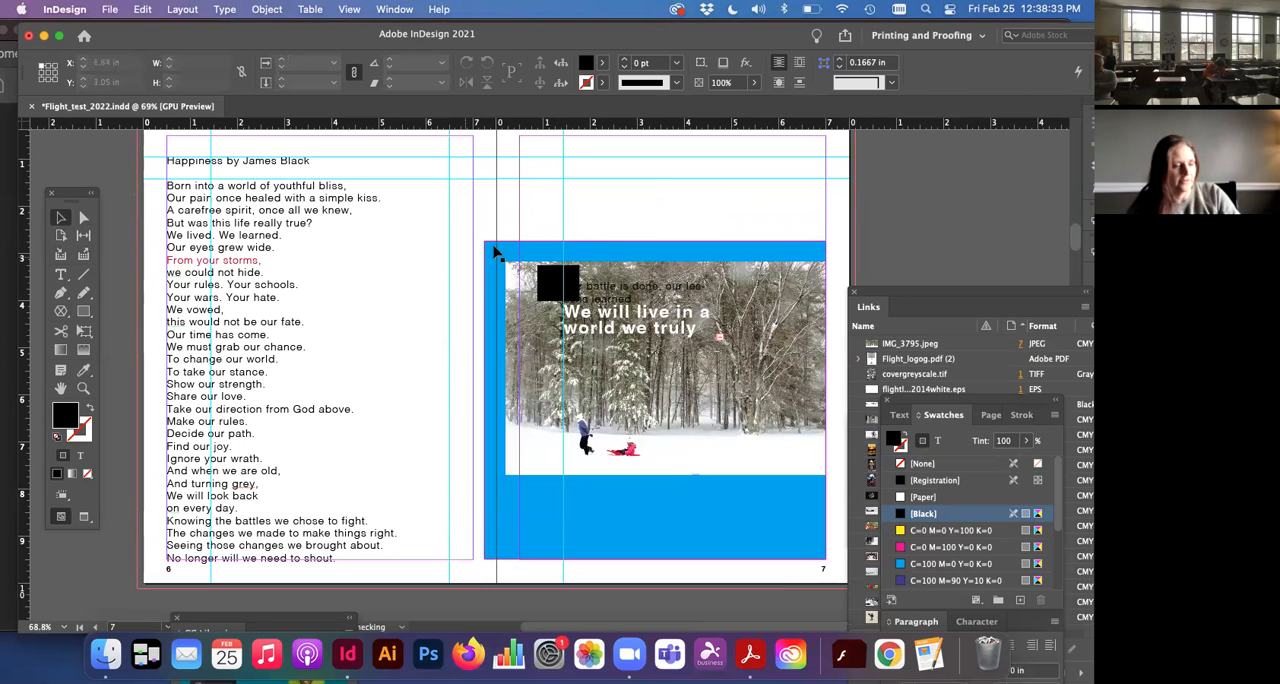
Step: Show the Gradient settings through the Gradient Swatch tool, switch to the Gradient Feather tool, and hide the settings
click(62, 352)
click(62, 352)
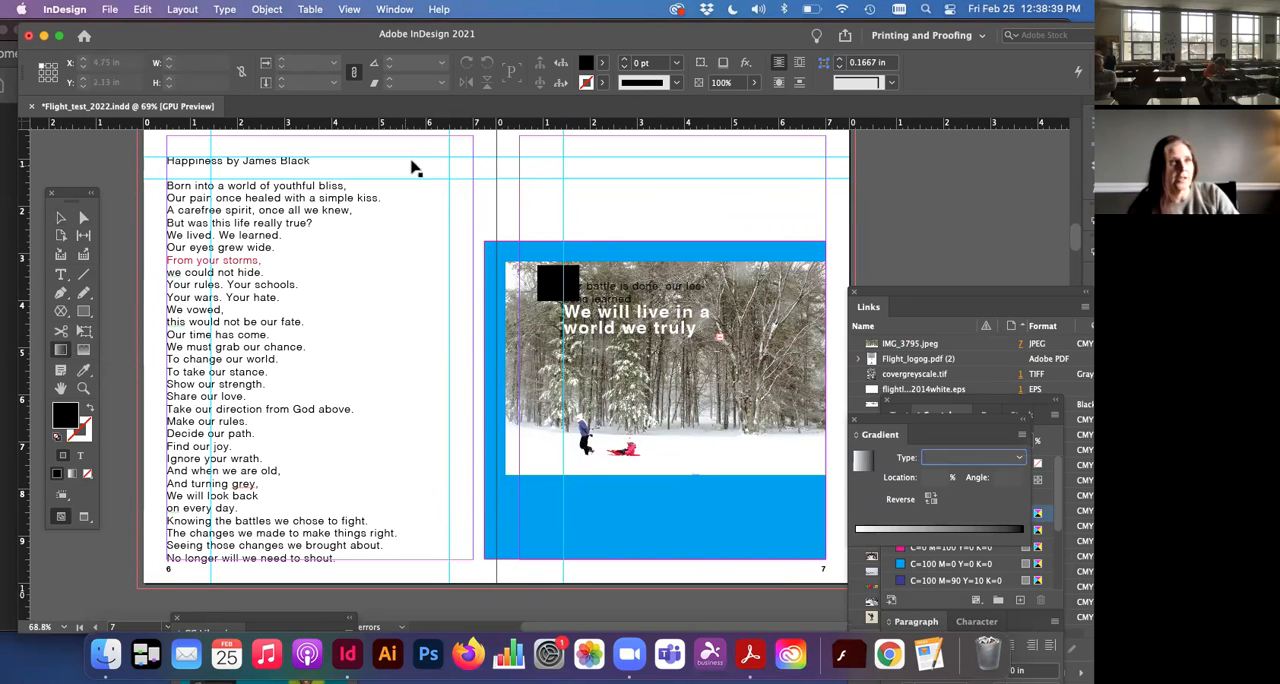
click(82, 352)
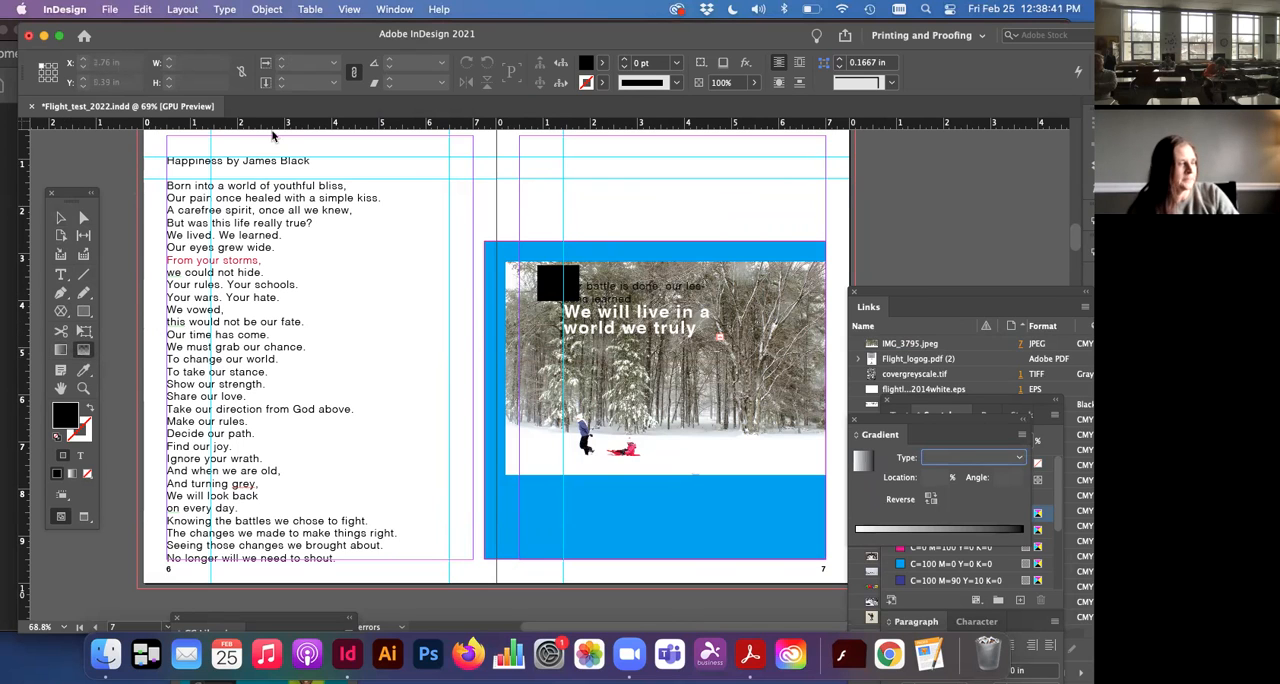
click(345, 9)
mouse_move(379, 8)
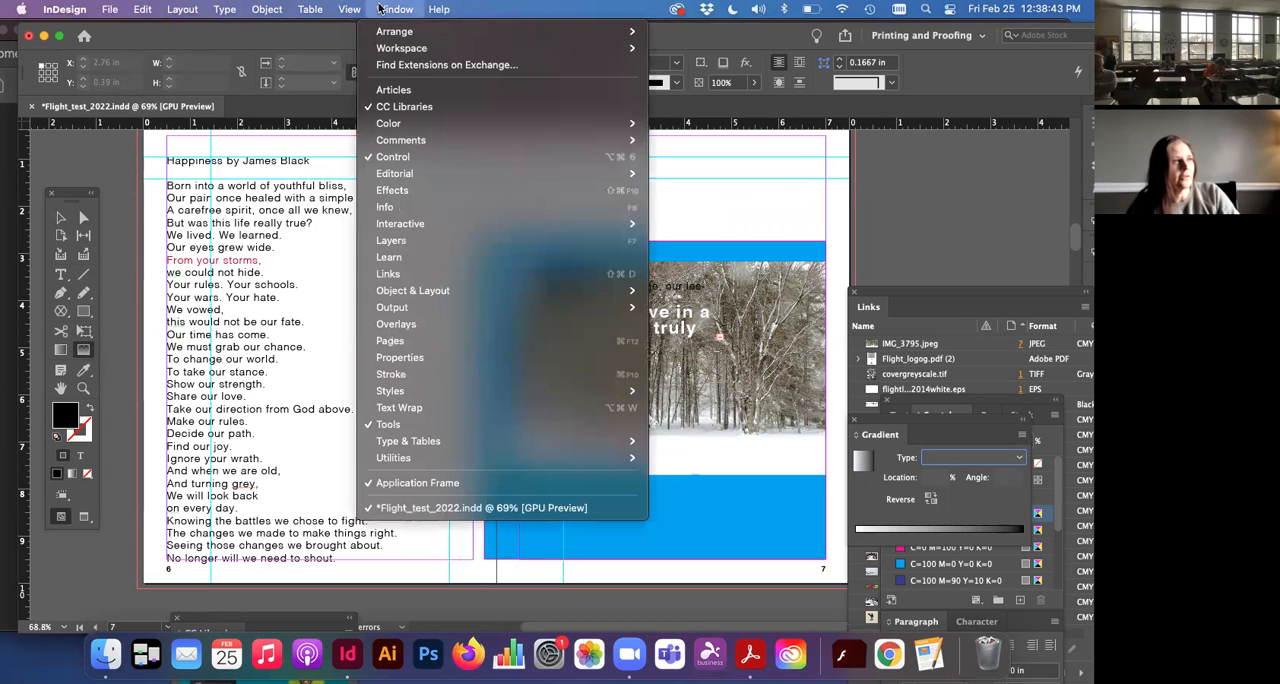
mouse_move(391, 126)
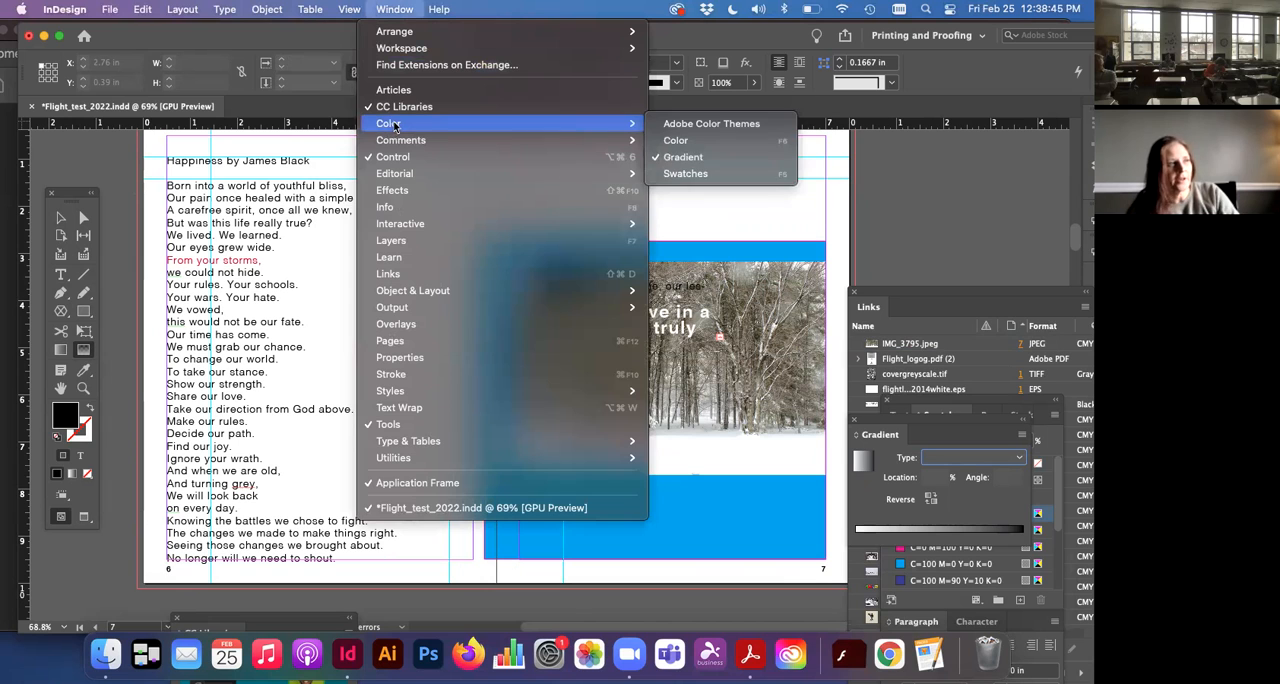
click(681, 158)
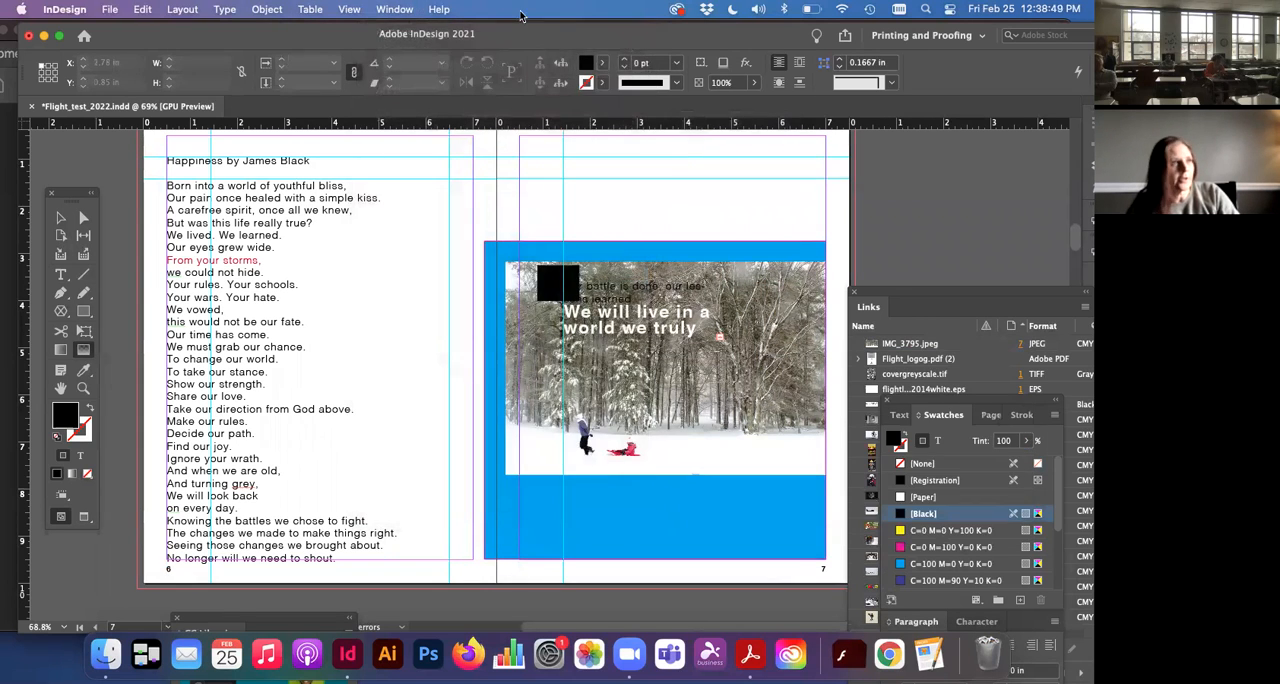
Step: Display the Gradient settings and reposition them nearer to the spread
click(394, 9)
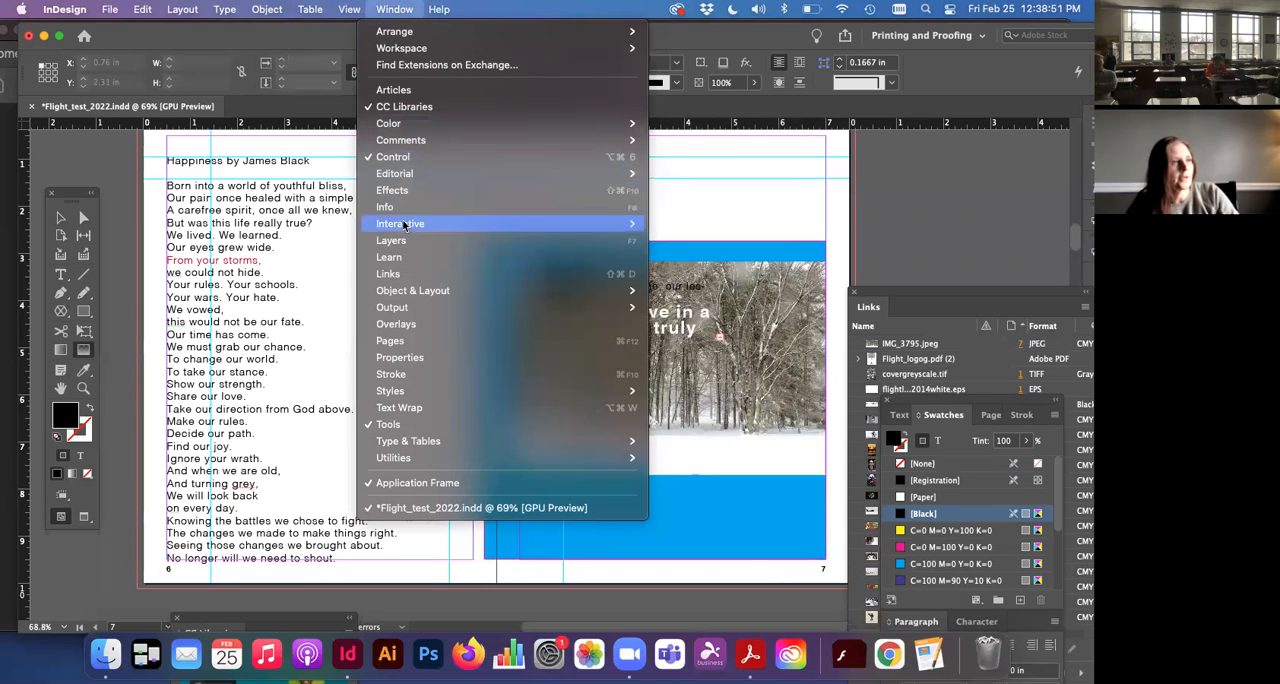
mouse_move(556, 126)
click(683, 157)
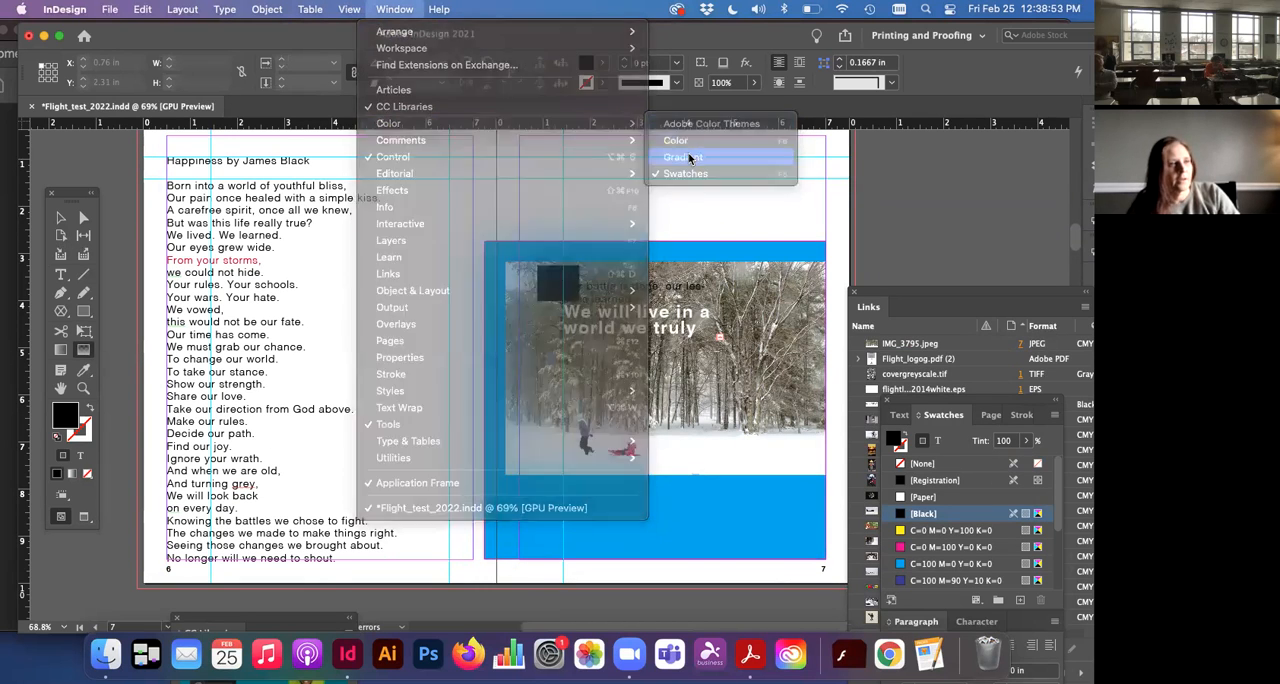
drag(882, 420, 852, 358)
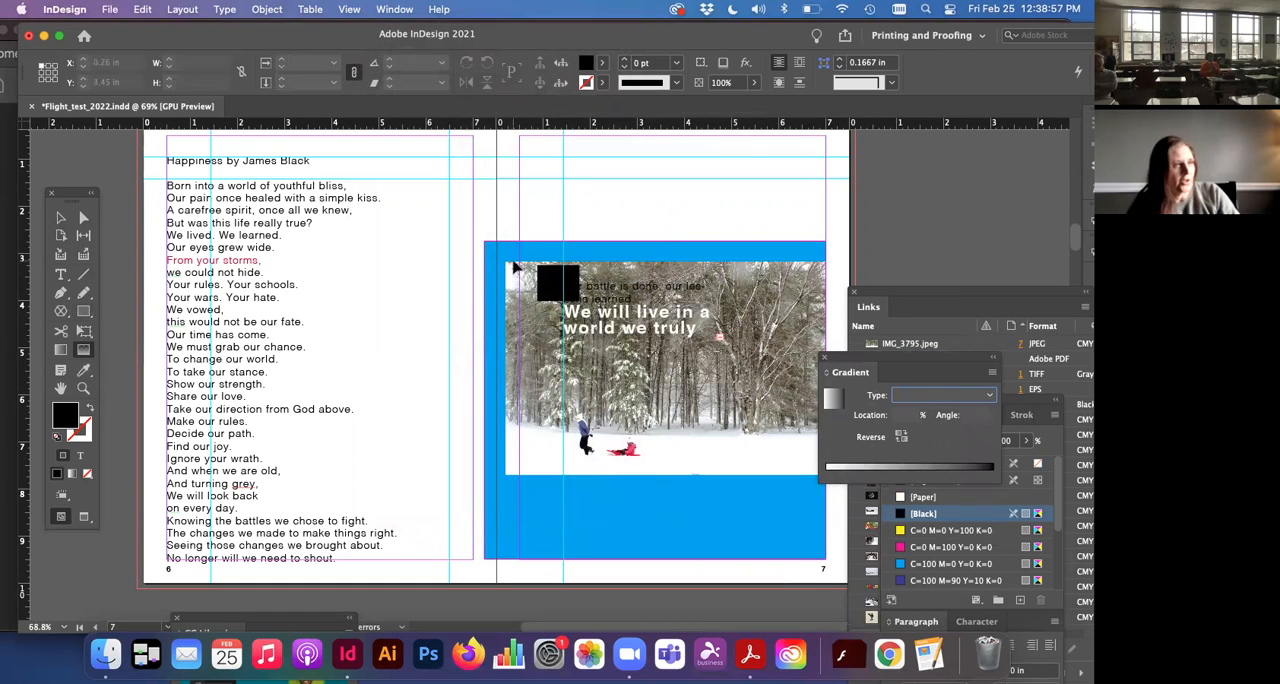
Step: Draw a rectangle about 3.88 in wide and 1.88 in high above the photo on page 7 and fill it with a linear gradient
click(582, 160)
drag(575, 162, 764, 230)
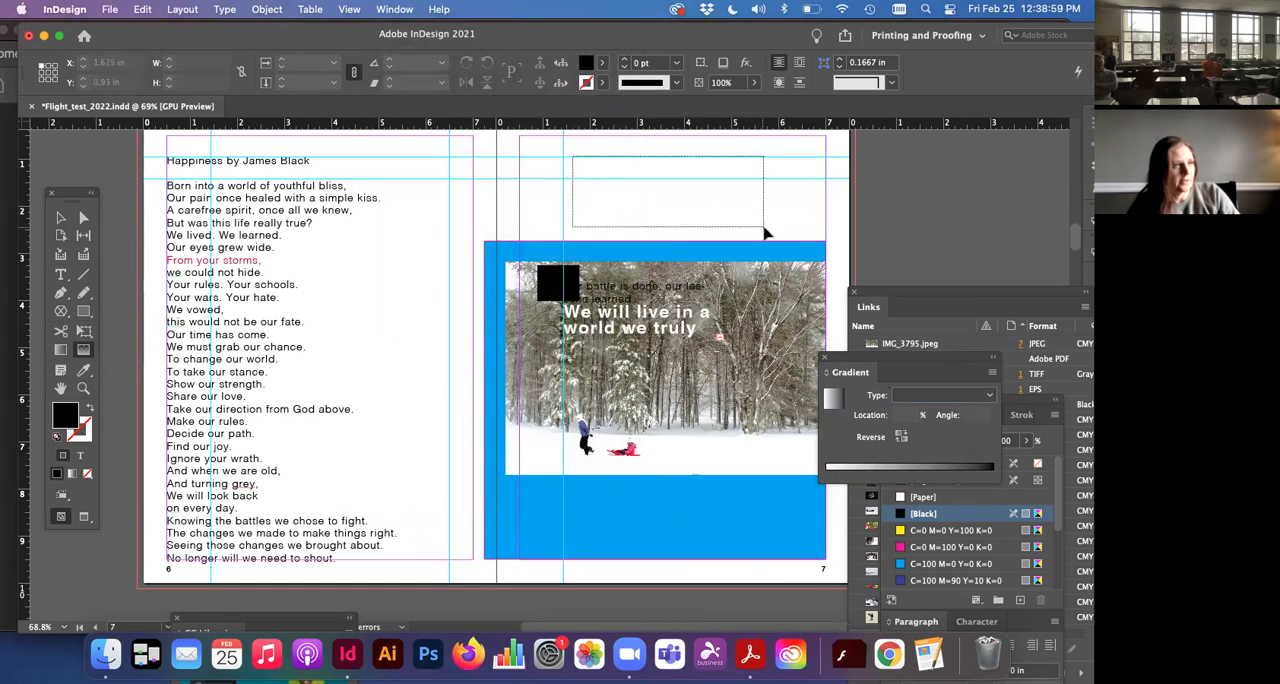
click(83, 311)
drag(622, 160, 805, 248)
click(830, 399)
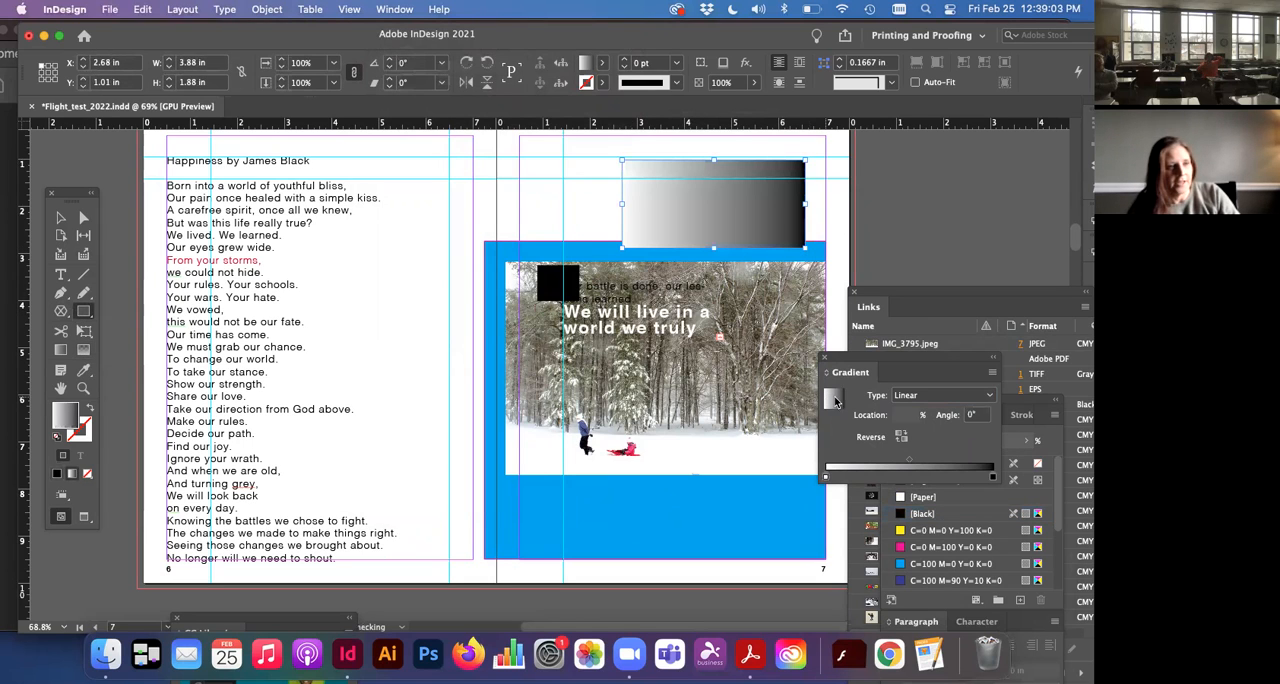
Step: Replace the gradient's black end colour with the C=100 M=90 Y=10 K=0 swatch
drag(855, 364, 647, 375)
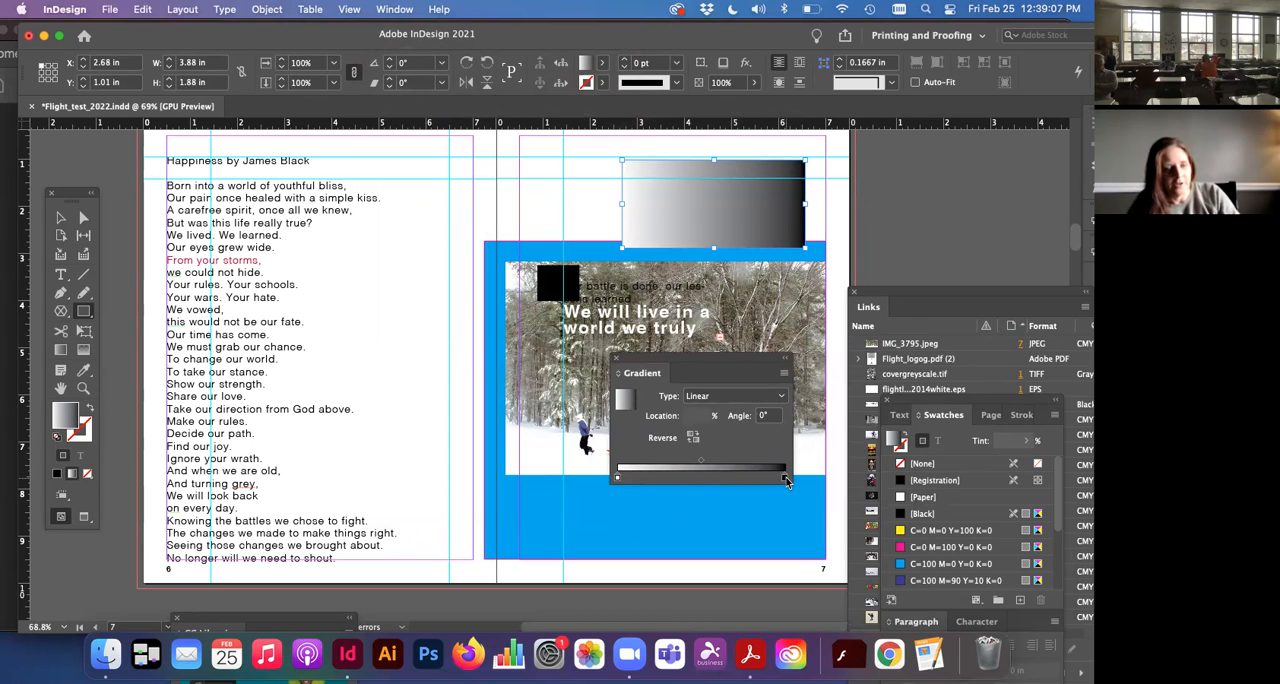
scroll(905, 526, down, 3)
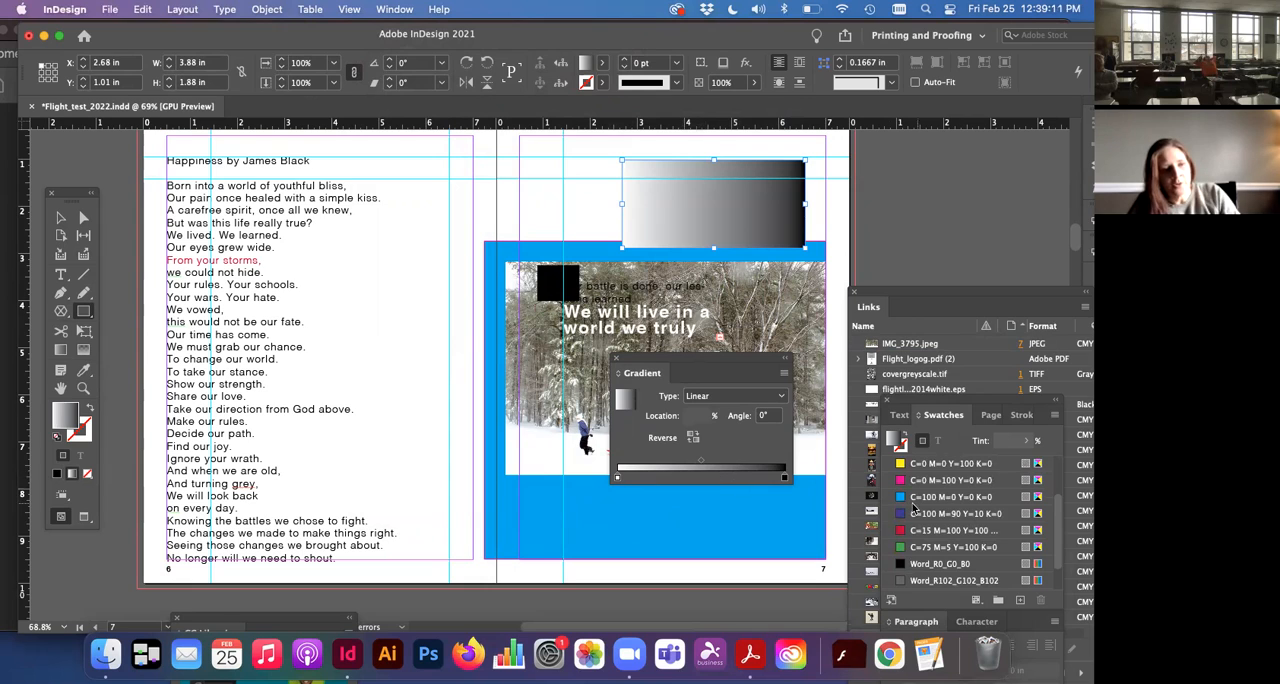
drag(907, 515, 785, 479)
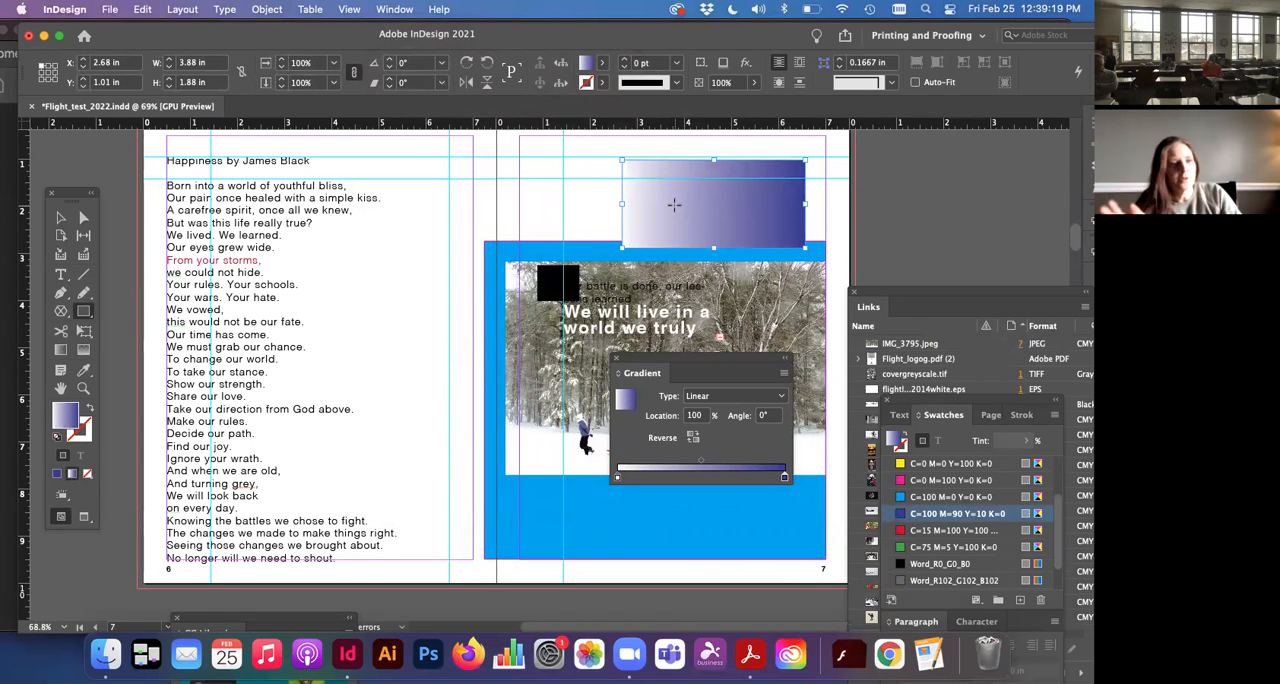
Step: Set the rectangle's linear gradient angle to 90°
click(762, 415)
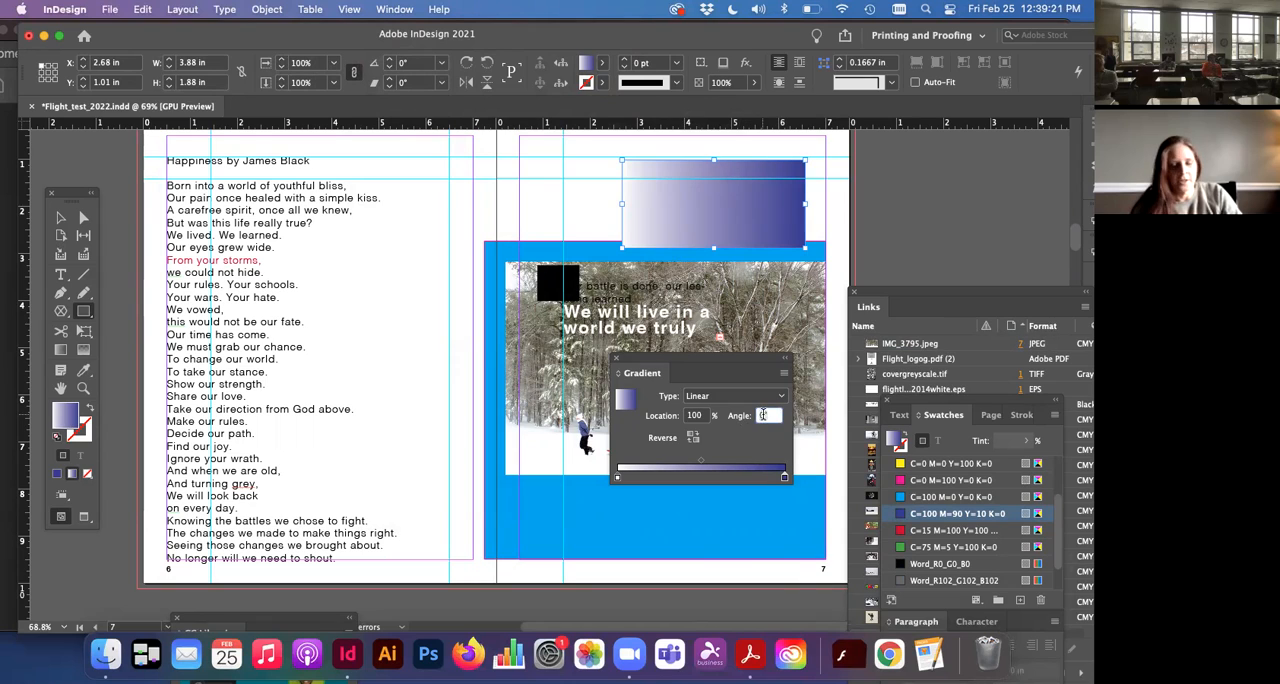
text(90)
key(Return)
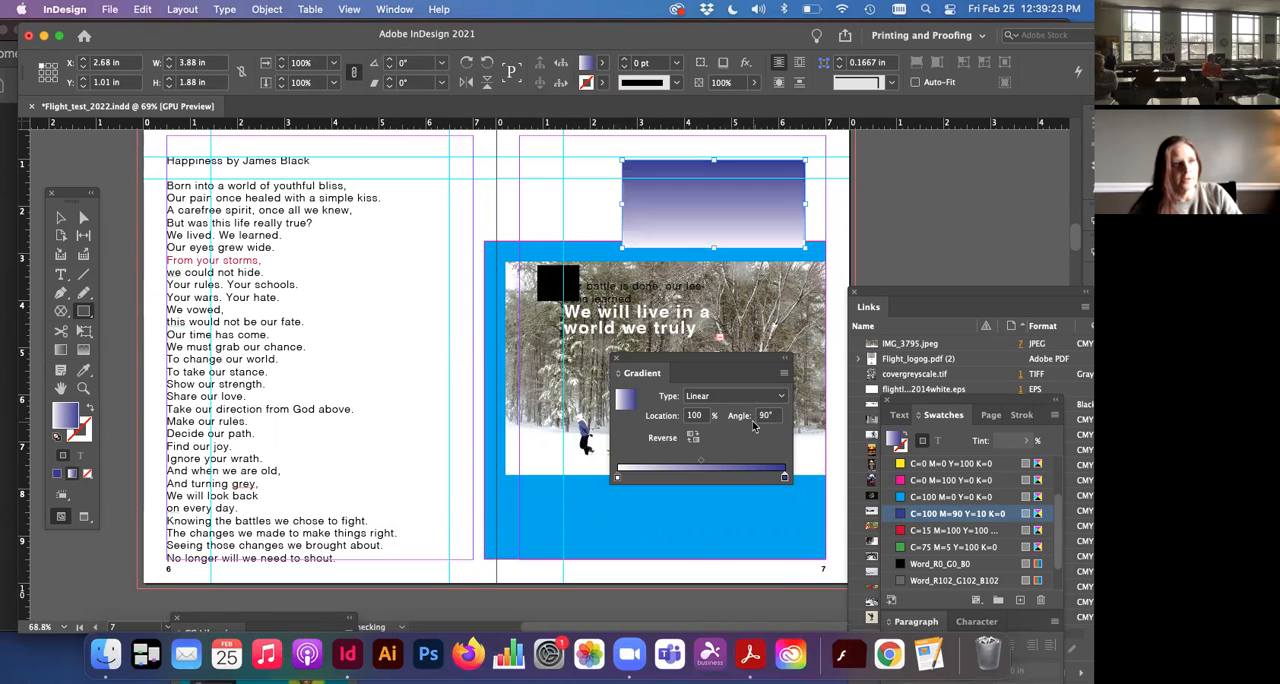
Step: Set the rectangle's linear gradient angle to 45° and shift the midpoint between its two colours to about 62%
double_click(763, 415)
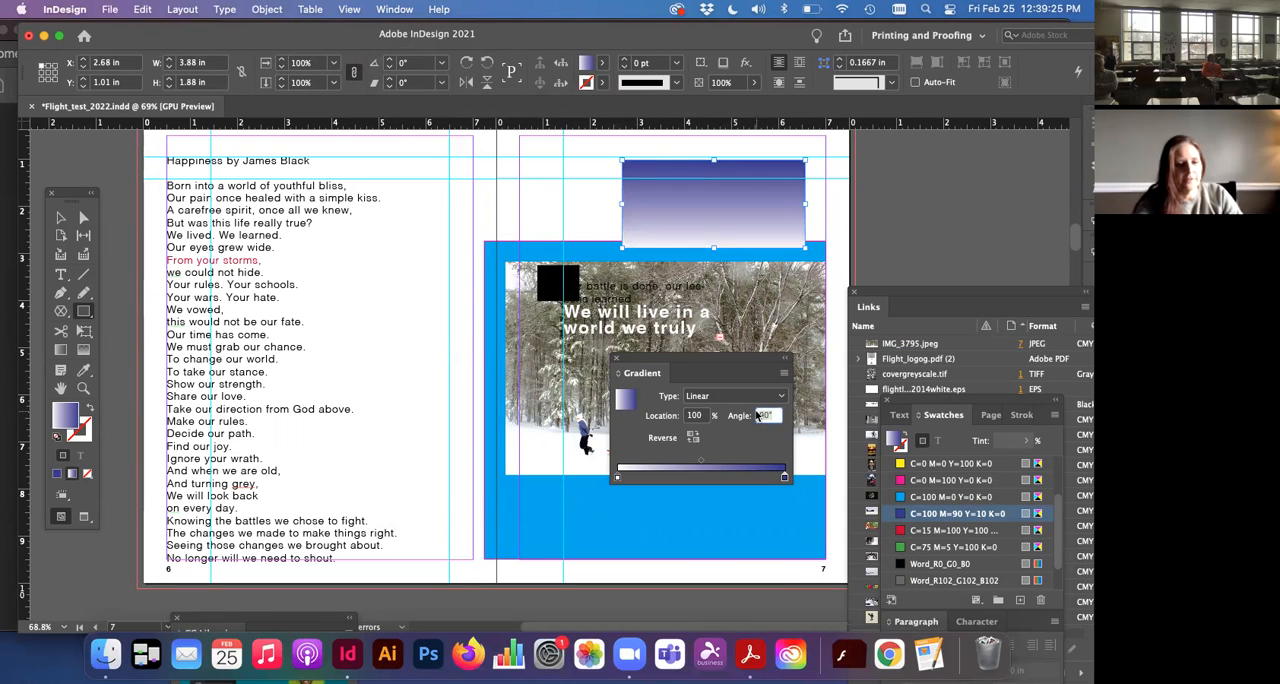
key(Return)
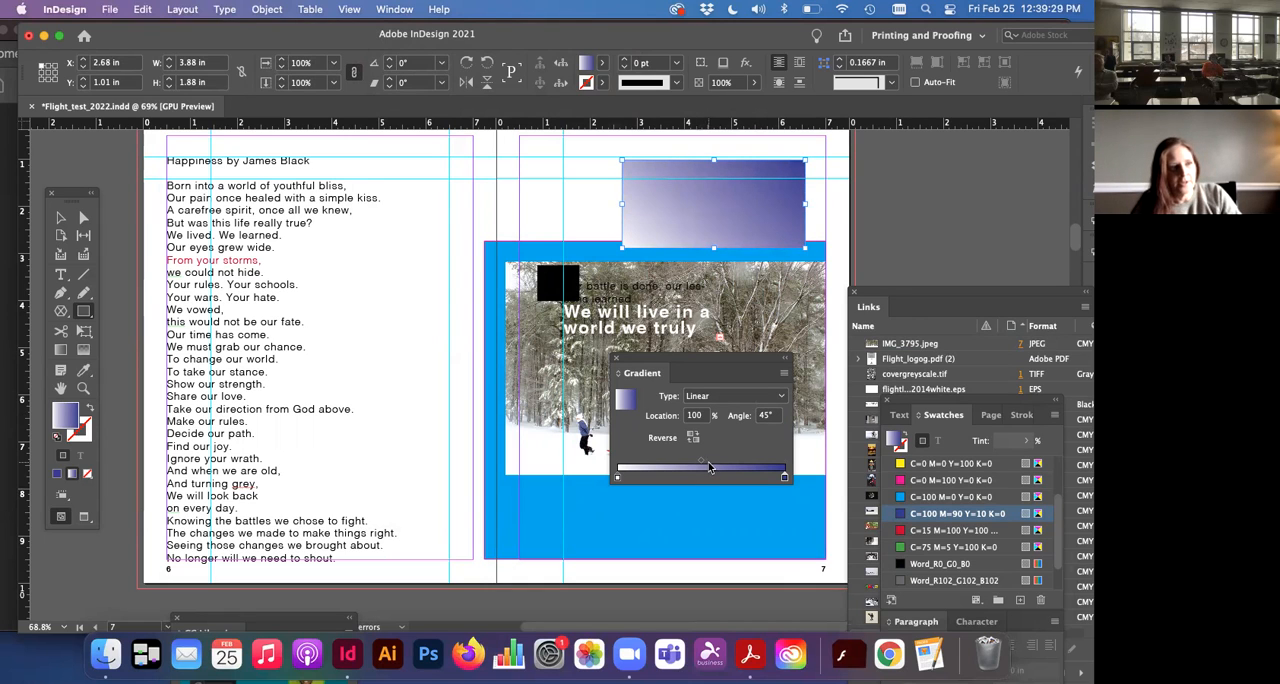
drag(698, 465, 757, 461)
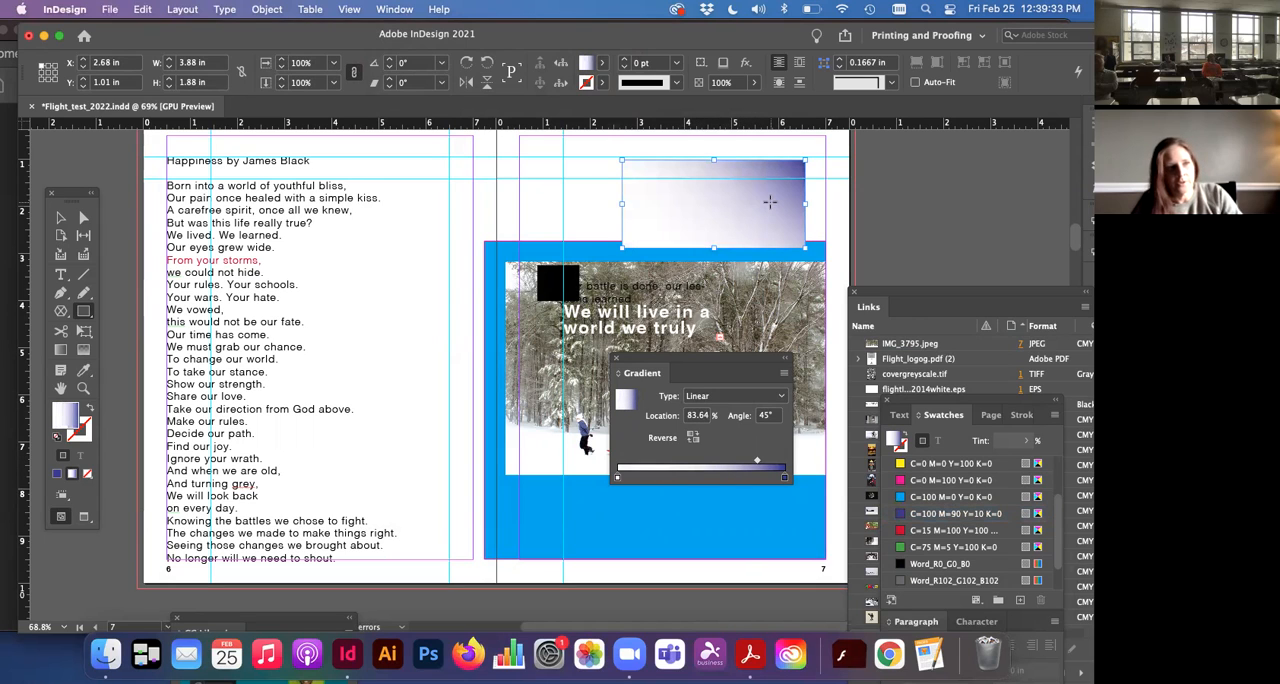
drag(757, 463, 723, 462)
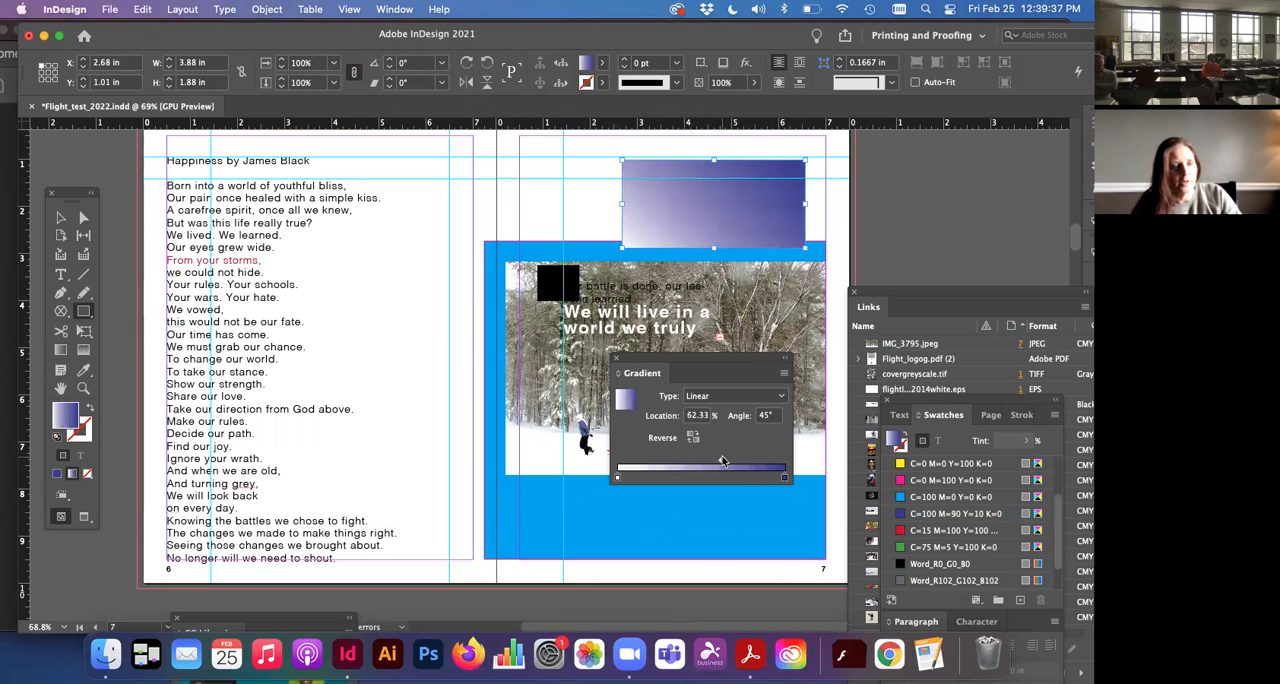
Step: Add magenta (C=0 M=100 Y=0 K=0) and yellow (C=0 M=0 Y=100 K=0) stops to the gradient, with yellow at about 64%
drag(900, 465, 723, 478)
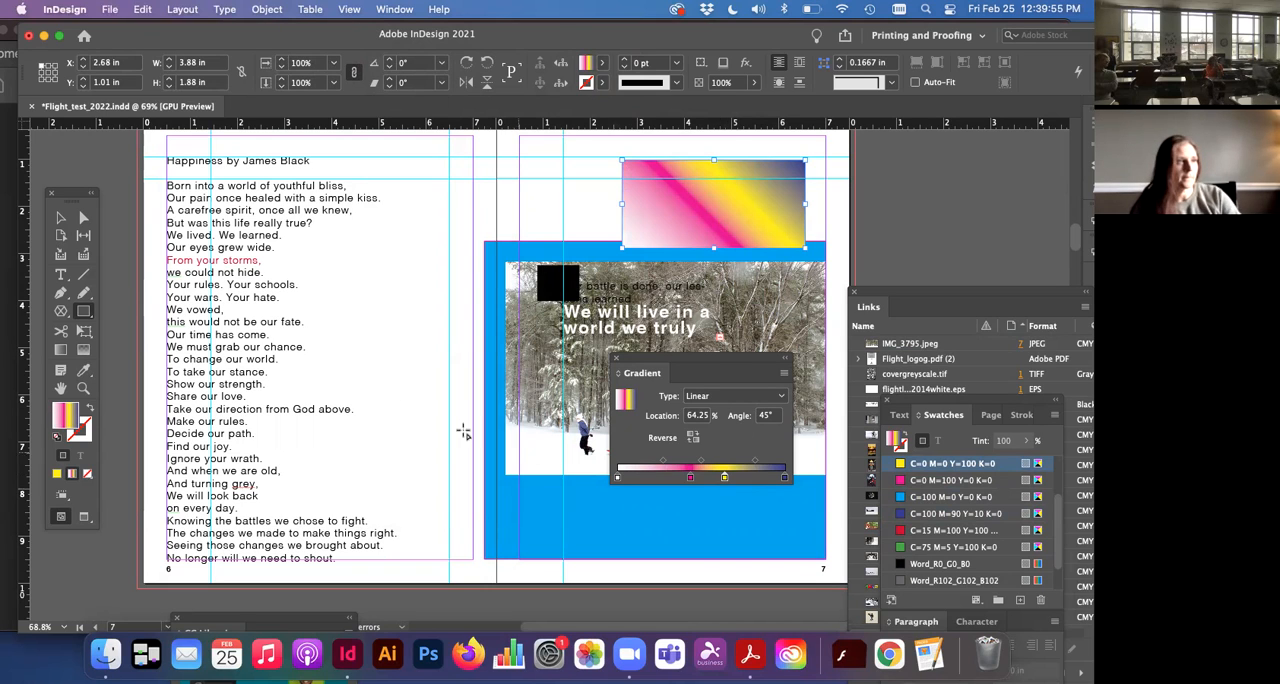
click(60, 218)
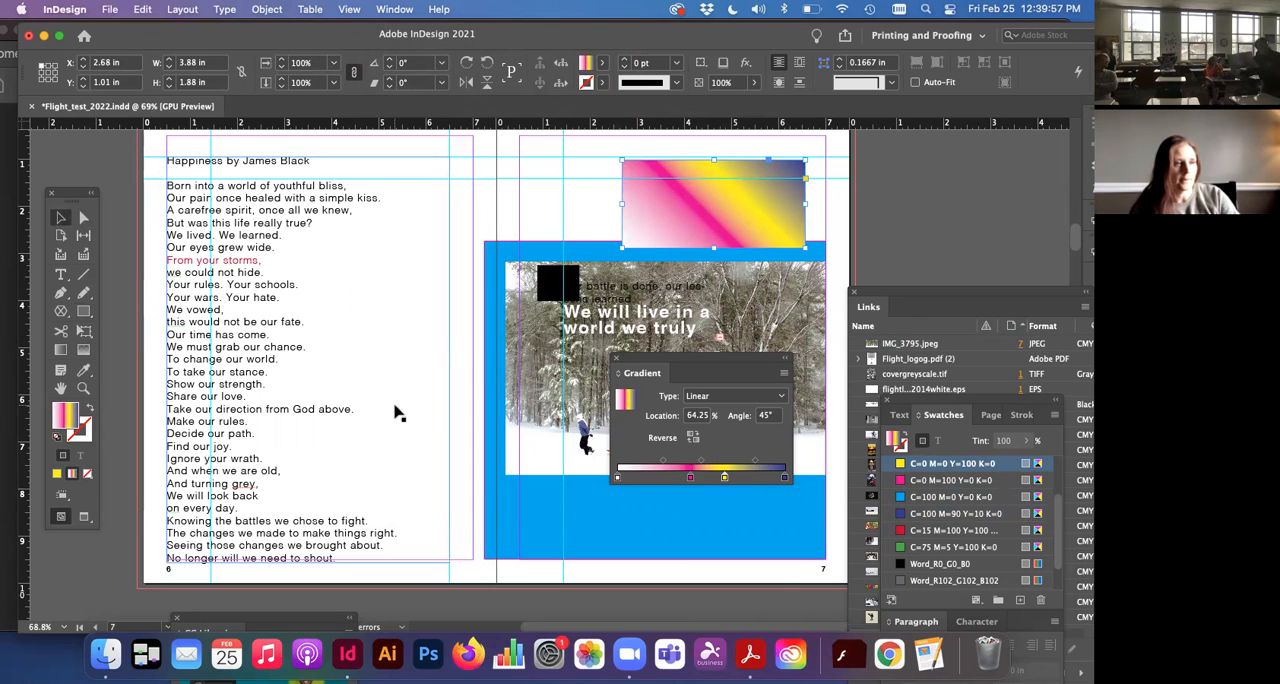
Step: Go to the "We Need to Fight" spread on pages 10–11 and move the Gradient settings clear of the tree photo
scroll(395, 413, up, 3)
scroll(395, 413, up, 5)
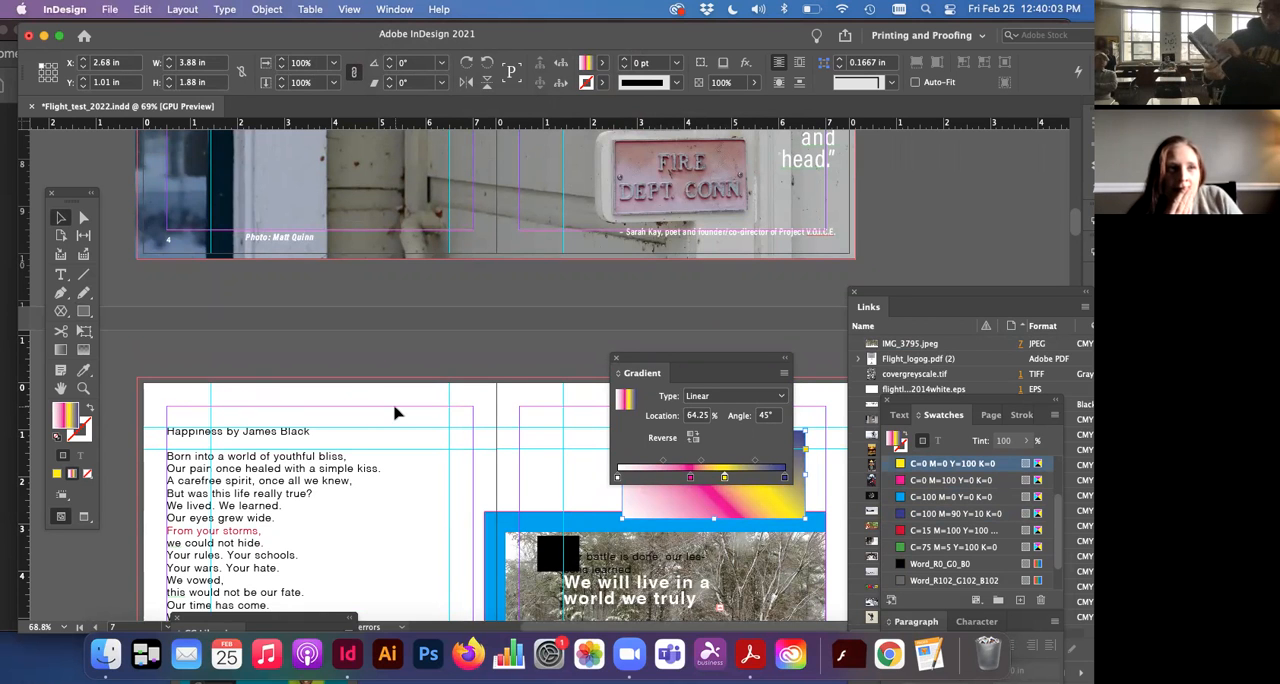
scroll(395, 413, down, 8)
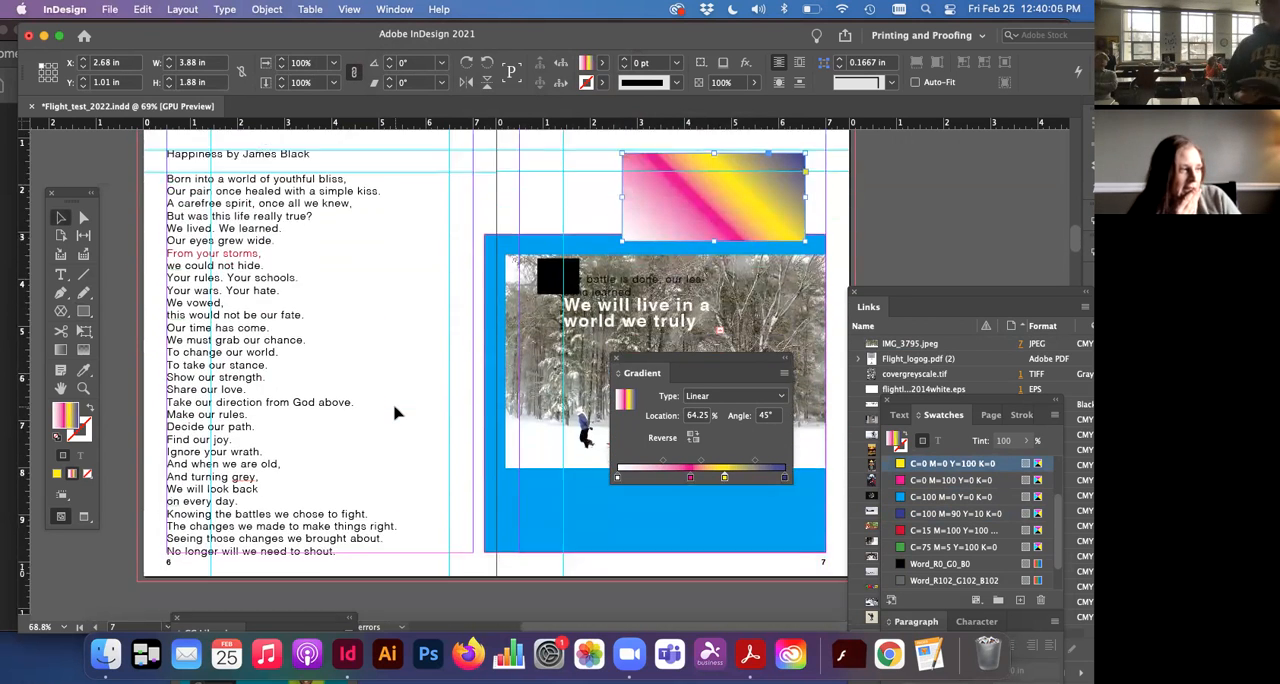
scroll(395, 413, down, 20)
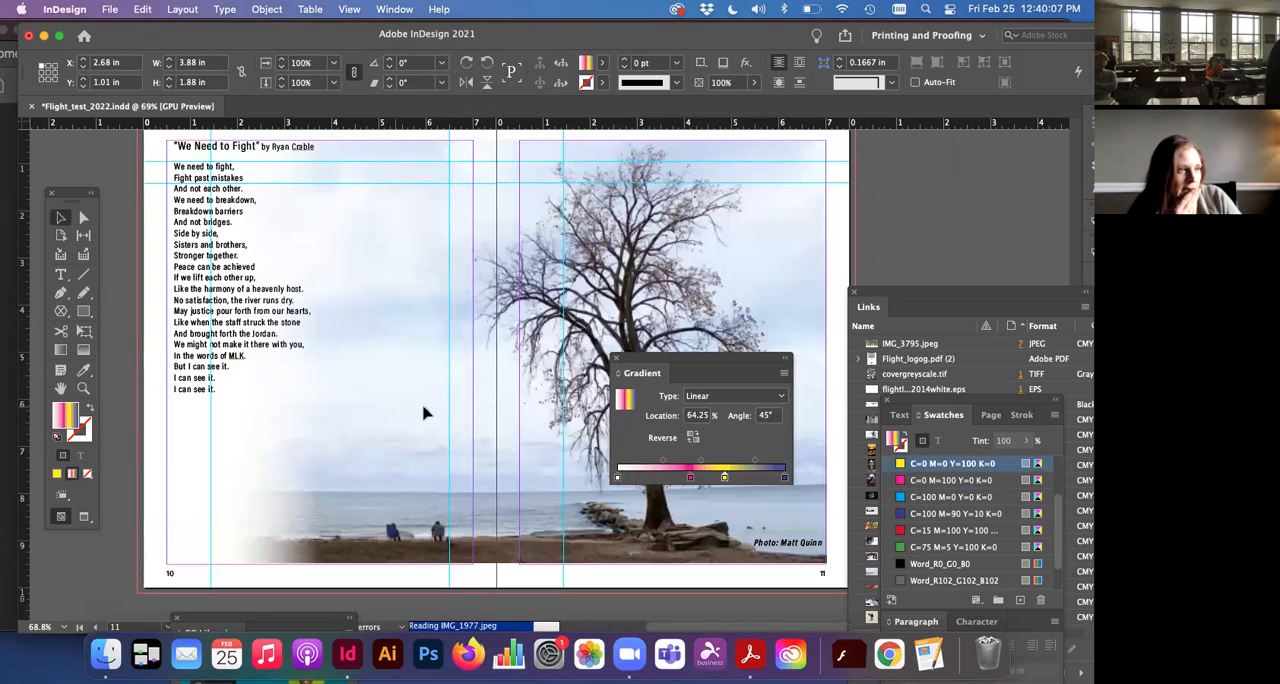
drag(648, 373, 678, 596)
Step: Extend the left edge of the tree photo's frame to X 0.5 in, making the frame about 14.01 in wide
click(329, 500)
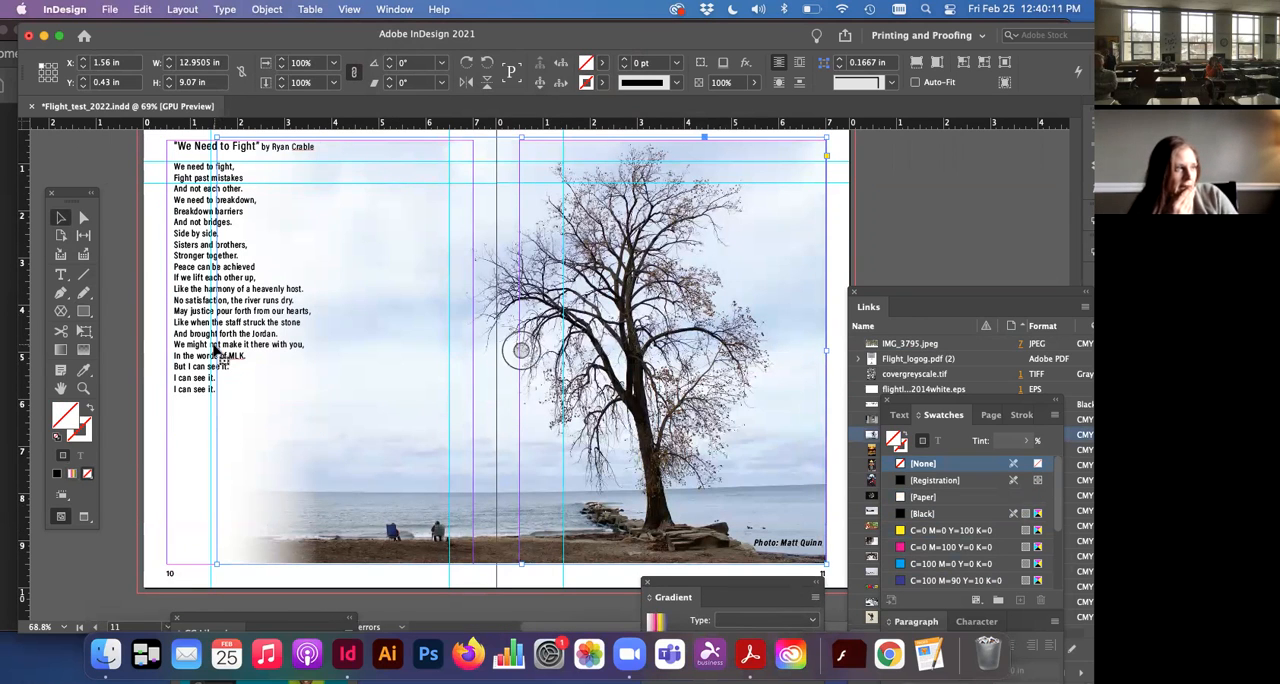
drag(216, 350, 152, 345)
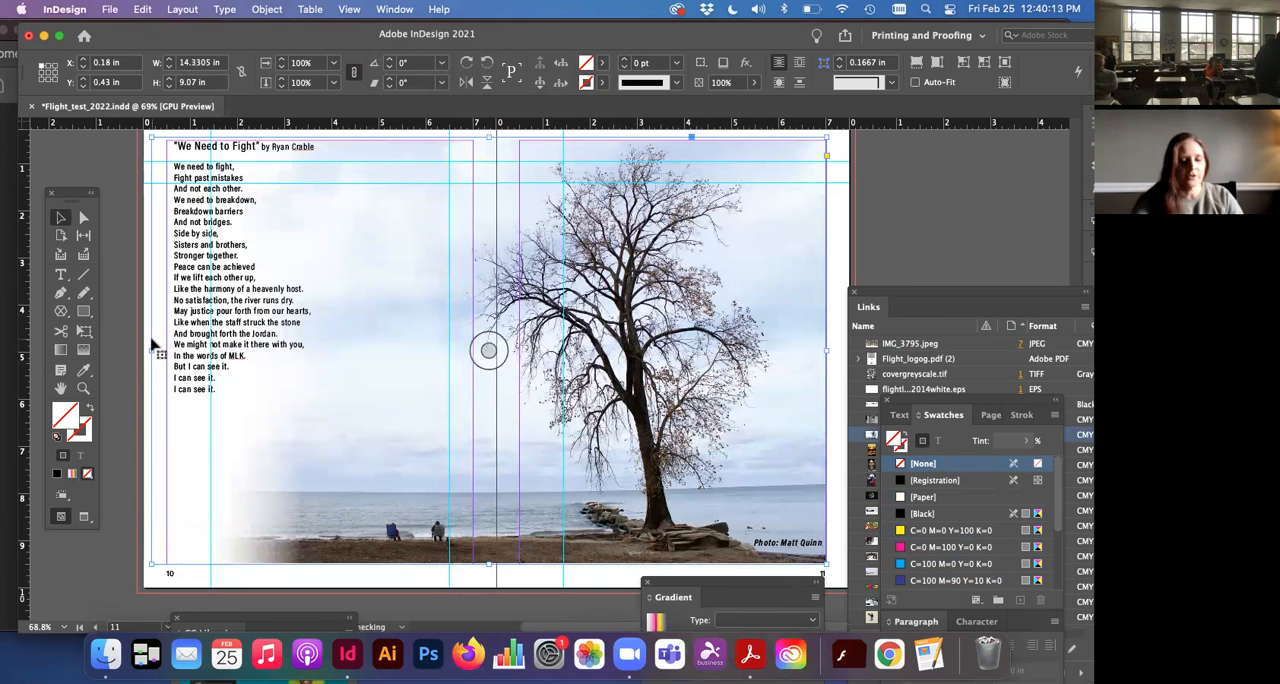
key(super+z)
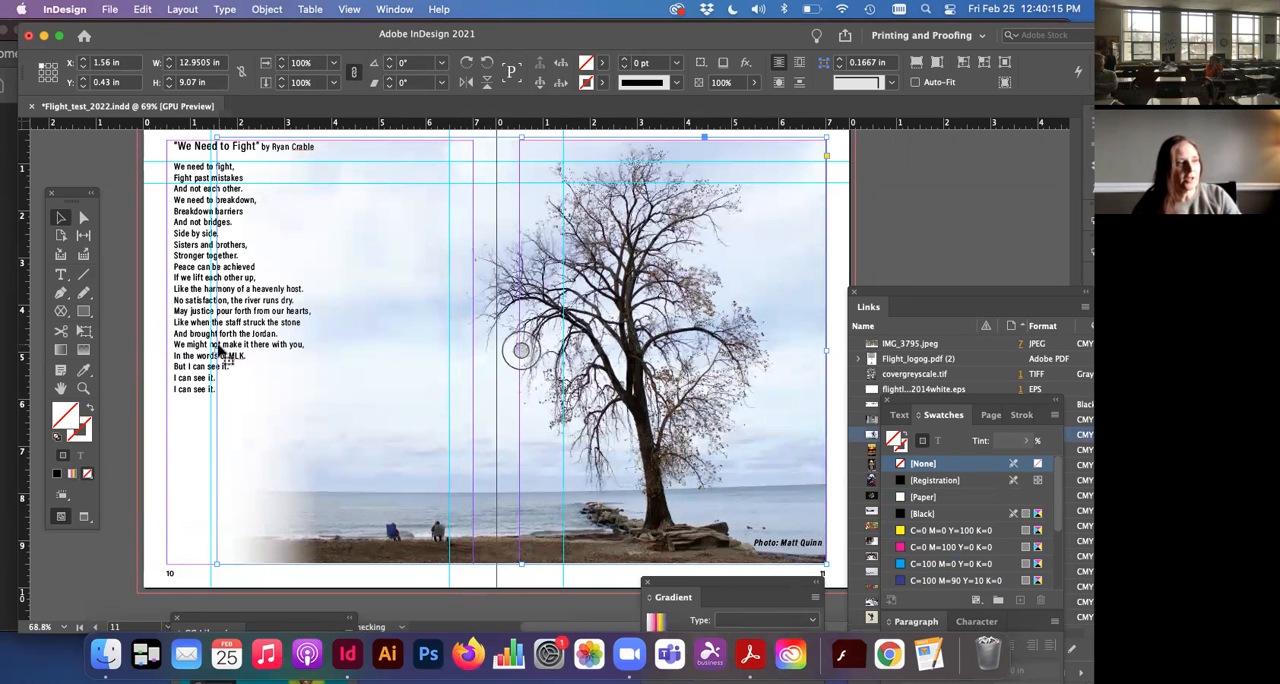
drag(216, 350, 169, 344)
Step: Open the Directional Feather effect settings for the tree photo and reposition the dialog so the faded edge stays in view
scroll(389, 434, up, 2)
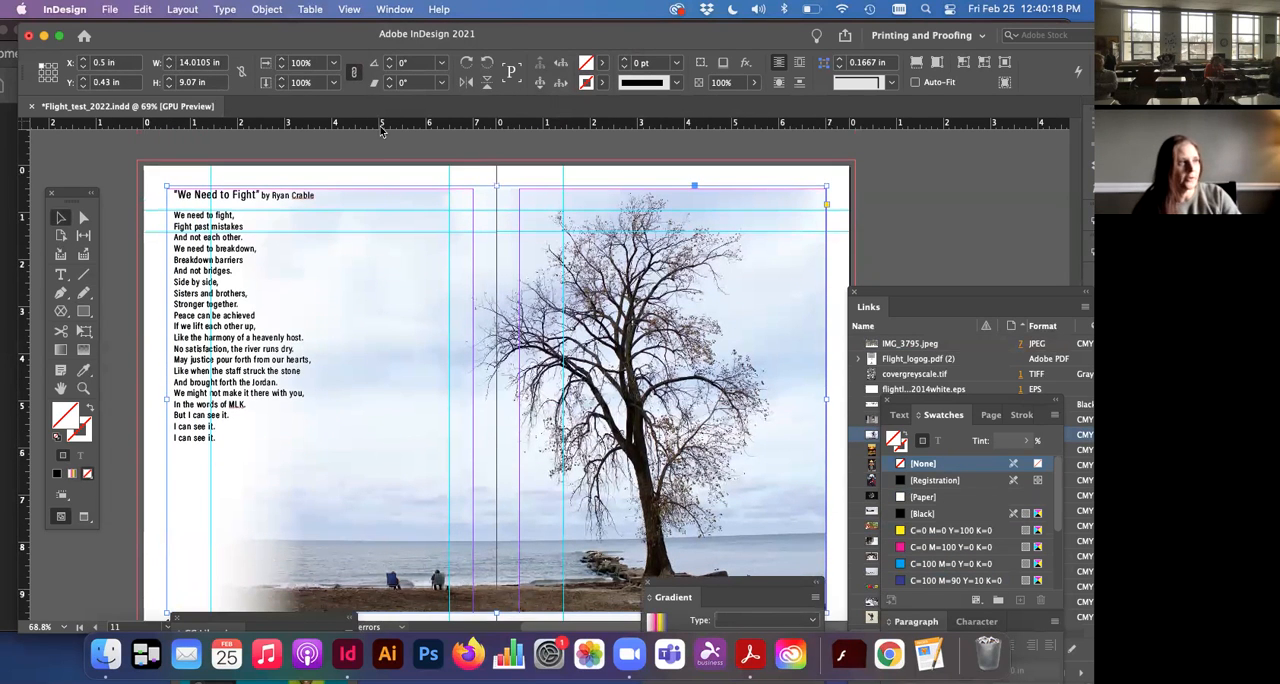
click(266, 9)
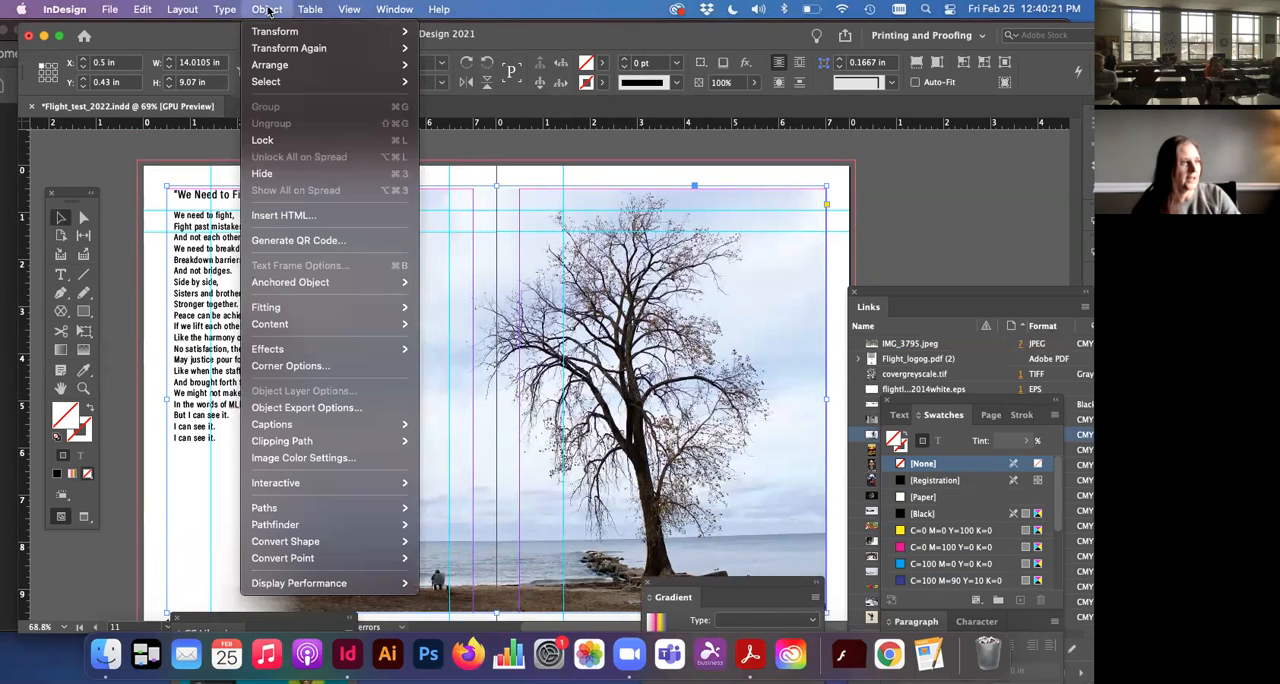
click(268, 11)
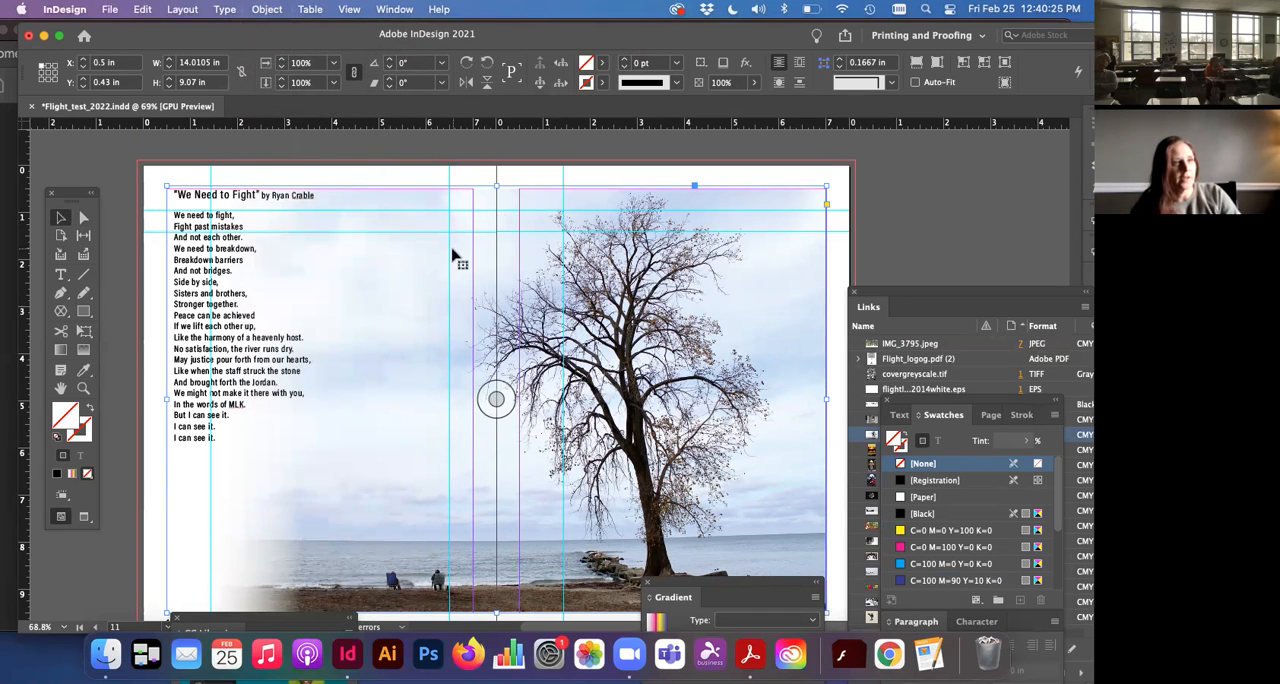
click(260, 9)
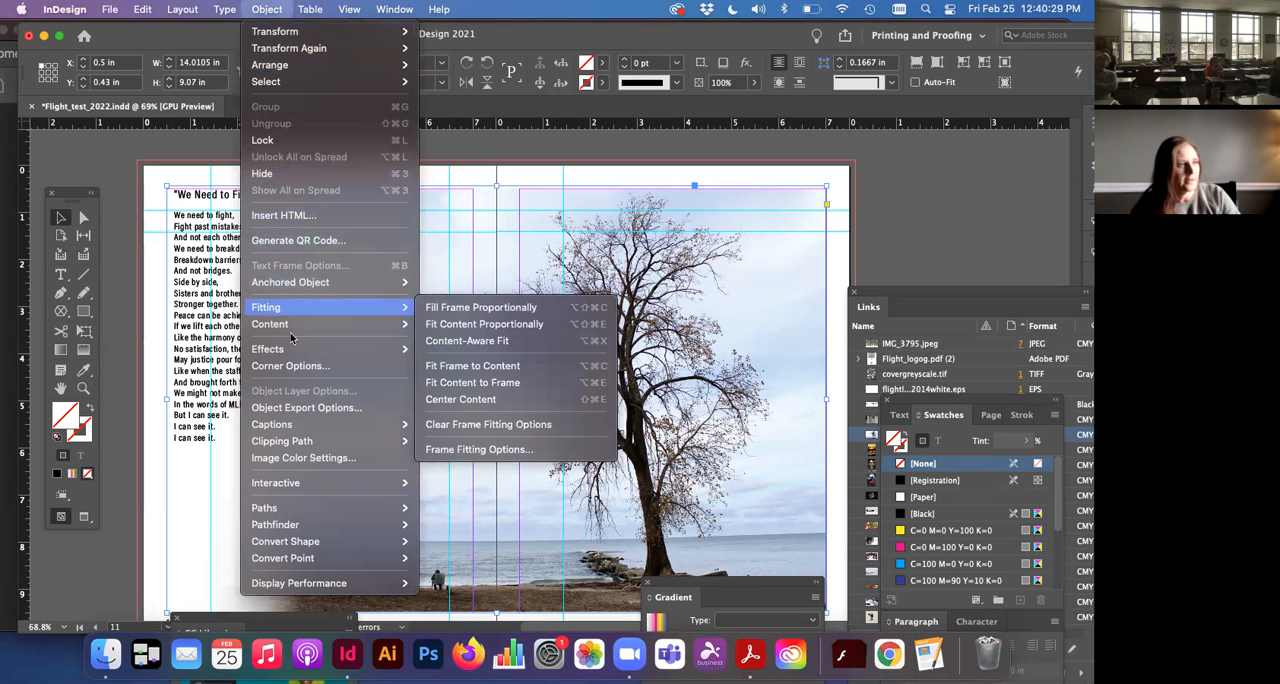
mouse_move(293, 356)
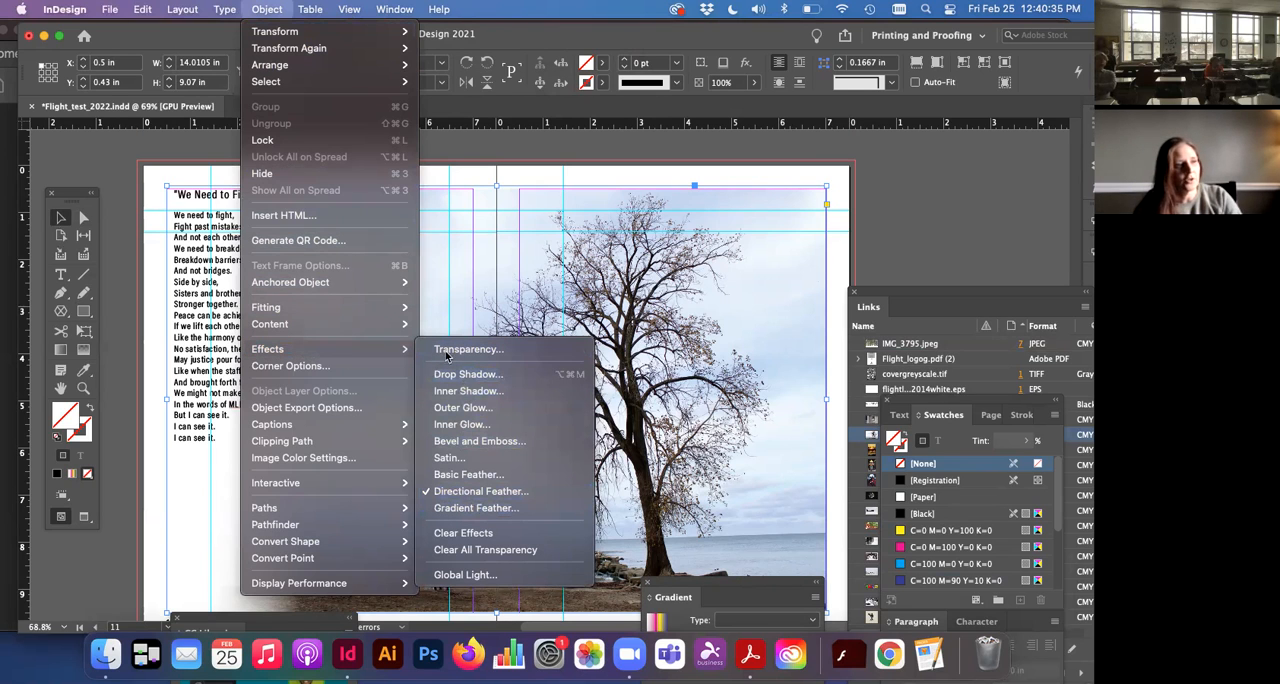
click(467, 492)
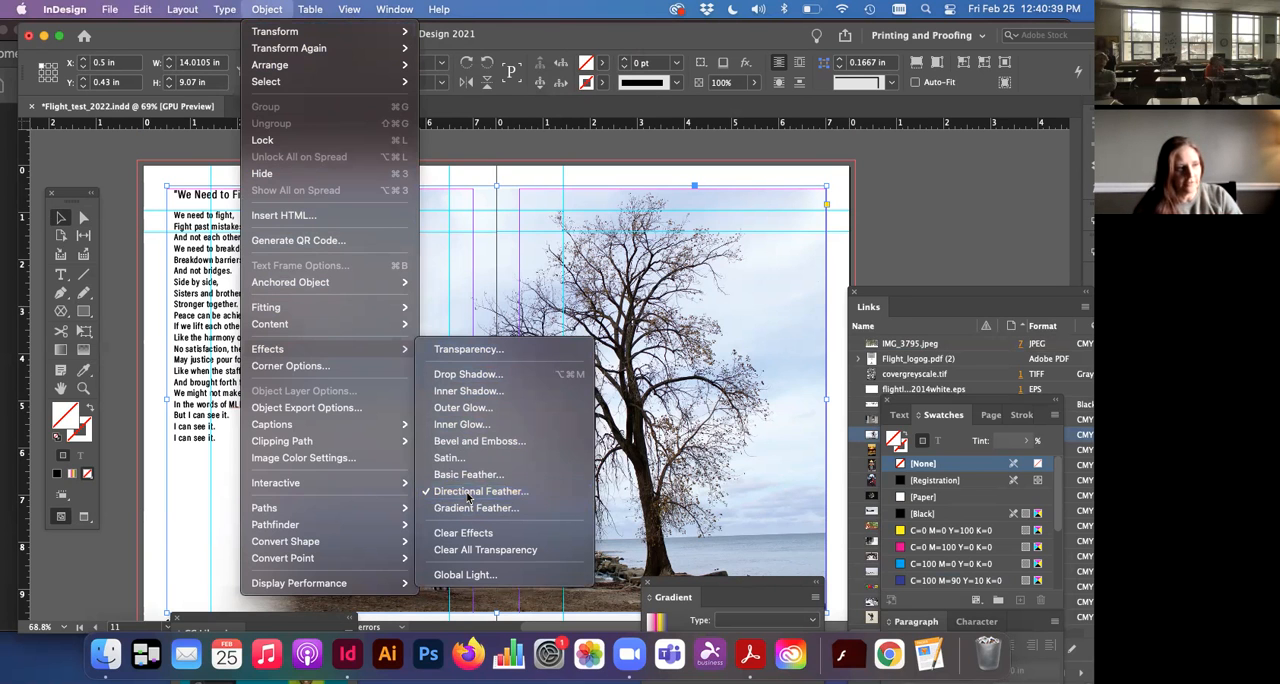
drag(1068, 252, 762, 377)
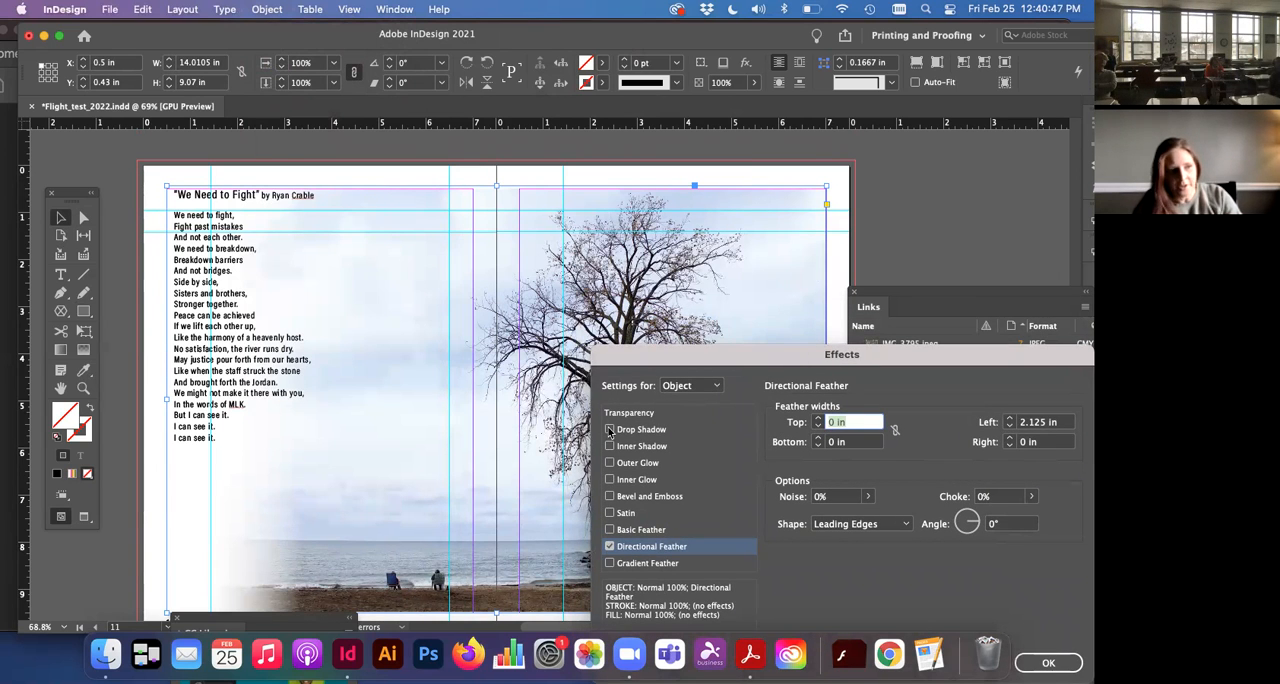
drag(758, 377, 718, 316)
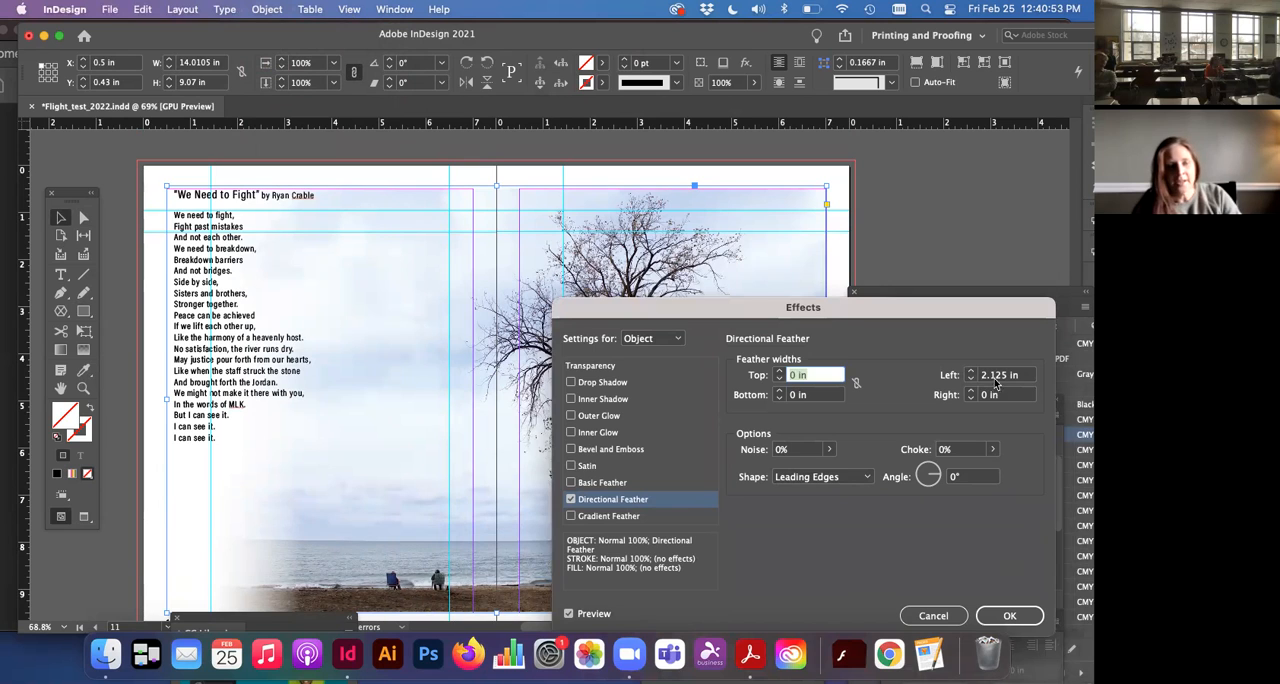
drag(853, 312, 886, 427)
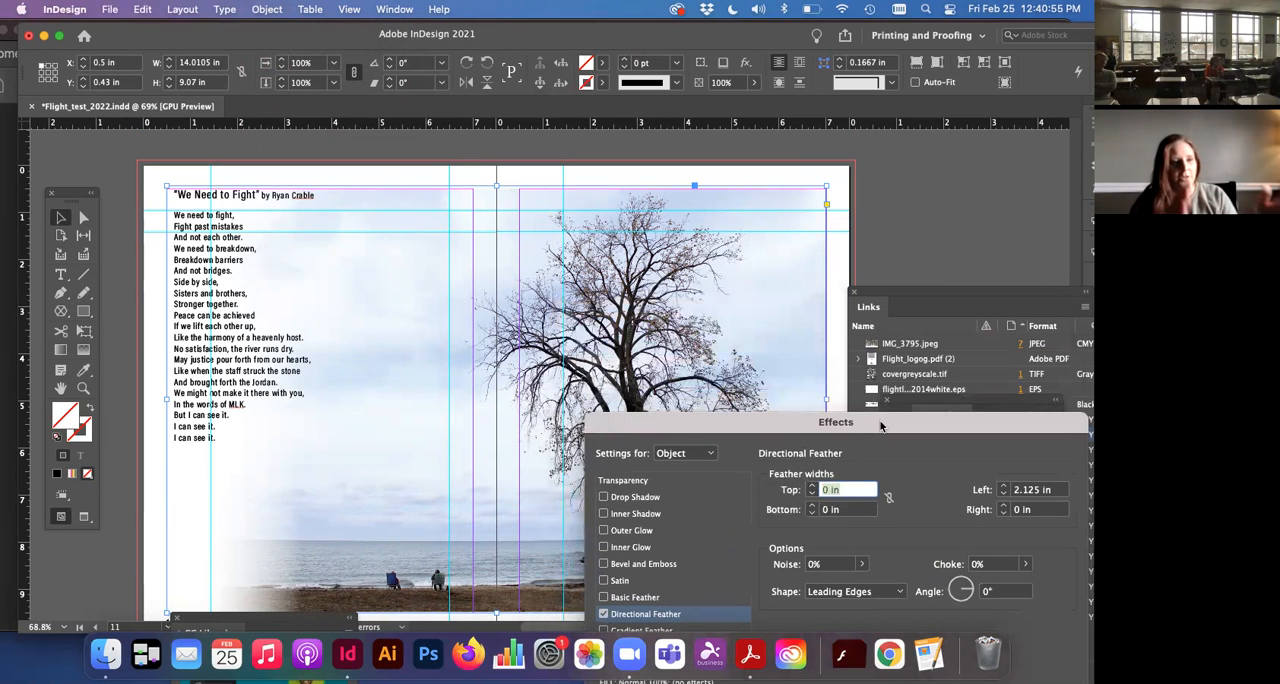
Step: Increase the photo's left feather width to 5.0625 in, and try a 0.5625 in top feather before resetting it to 0 in
click(1003, 485)
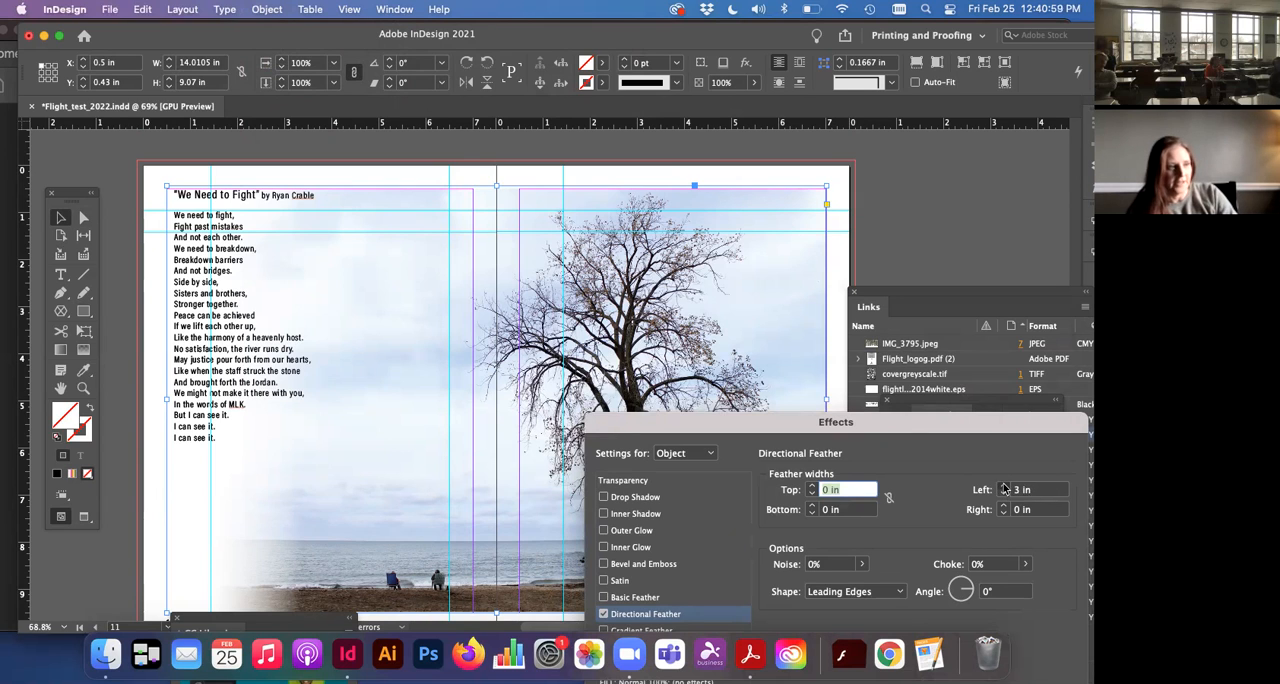
click(1003, 485)
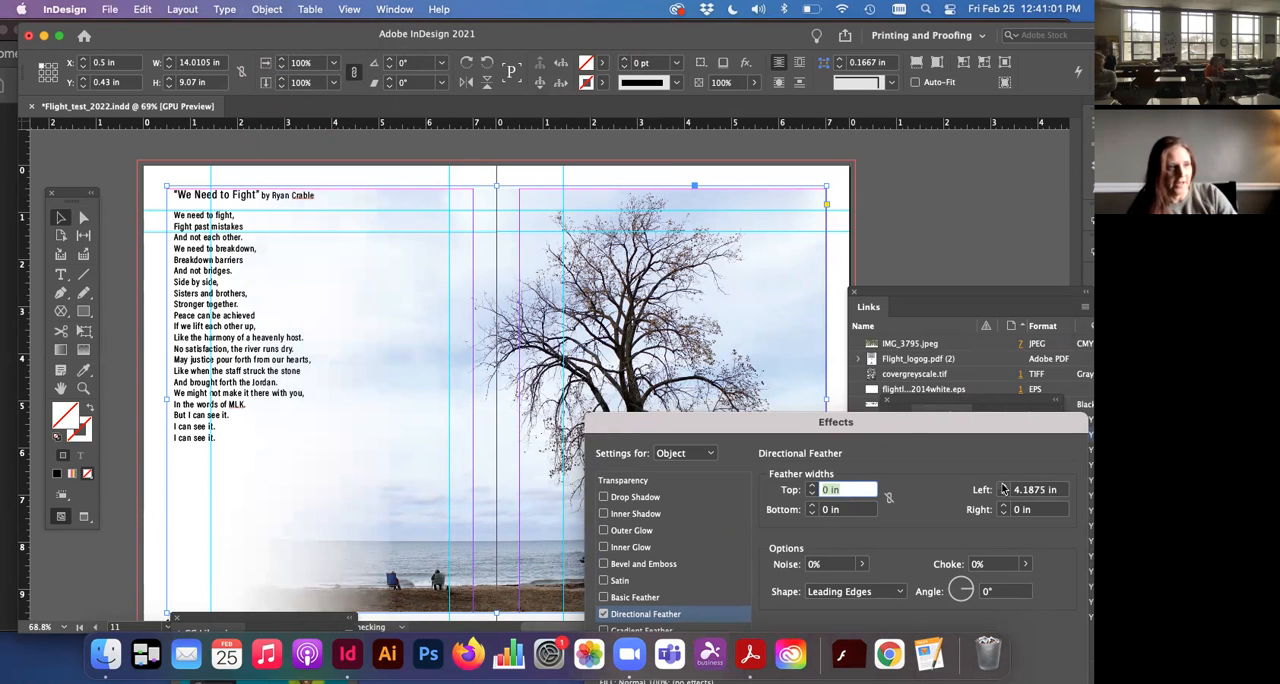
click(1003, 486)
click(1003, 486)
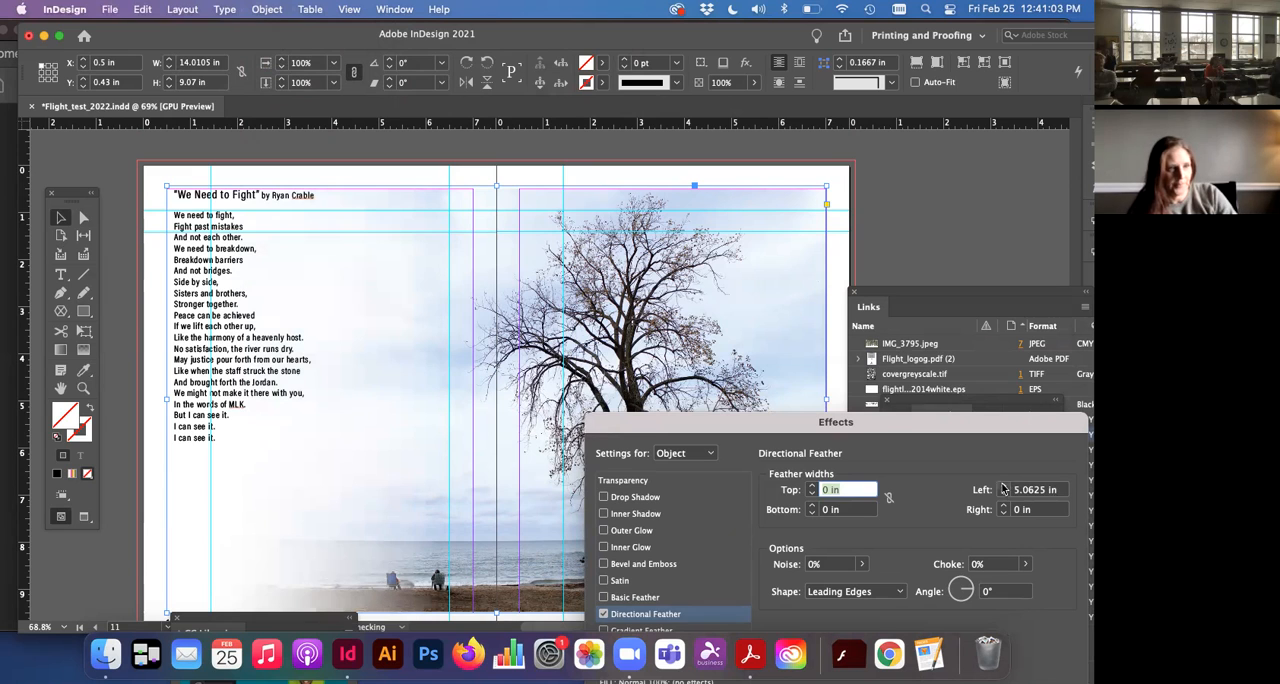
click(811, 485)
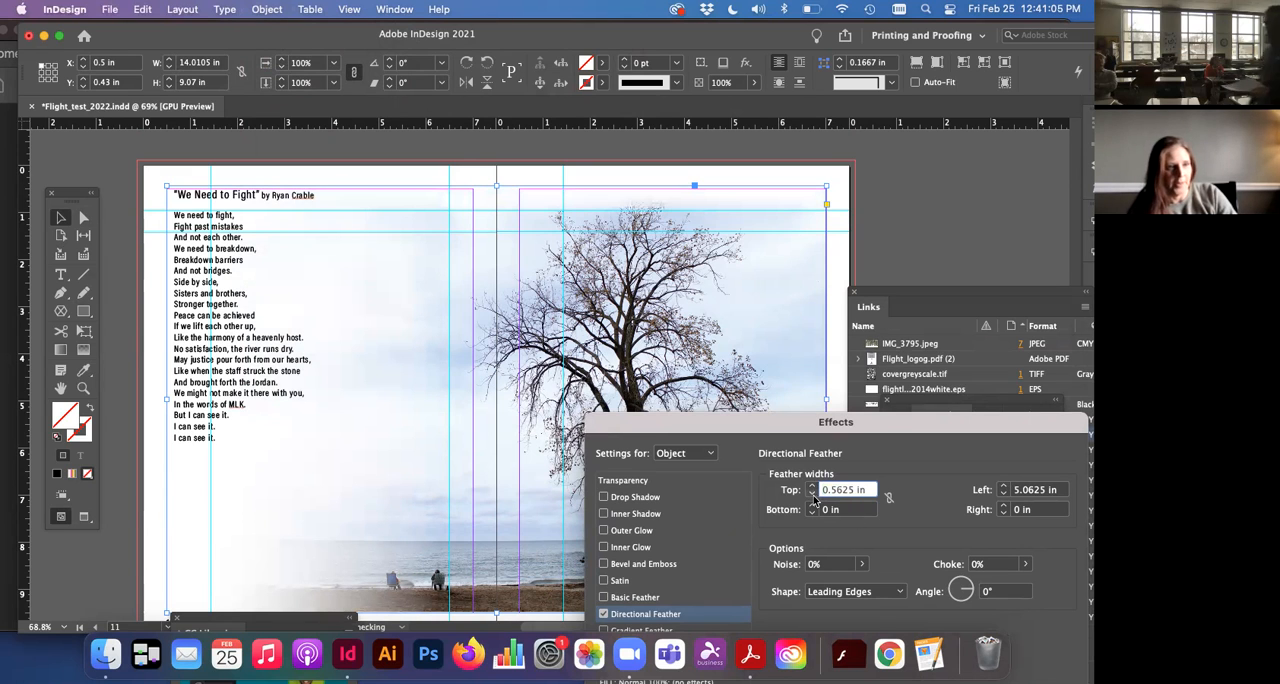
click(811, 495)
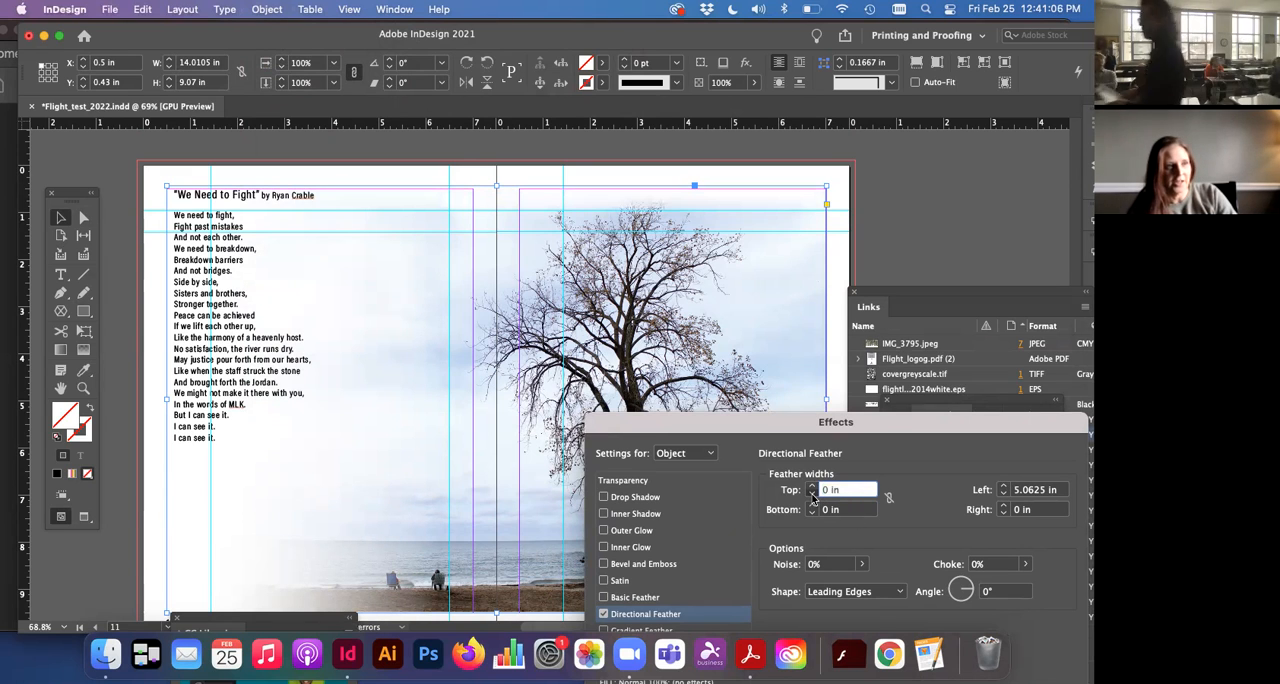
Step: Link the feather widths, raise all four sides to 0.875 in, and reset them all to 0 in
click(888, 498)
click(811, 486)
click(812, 486)
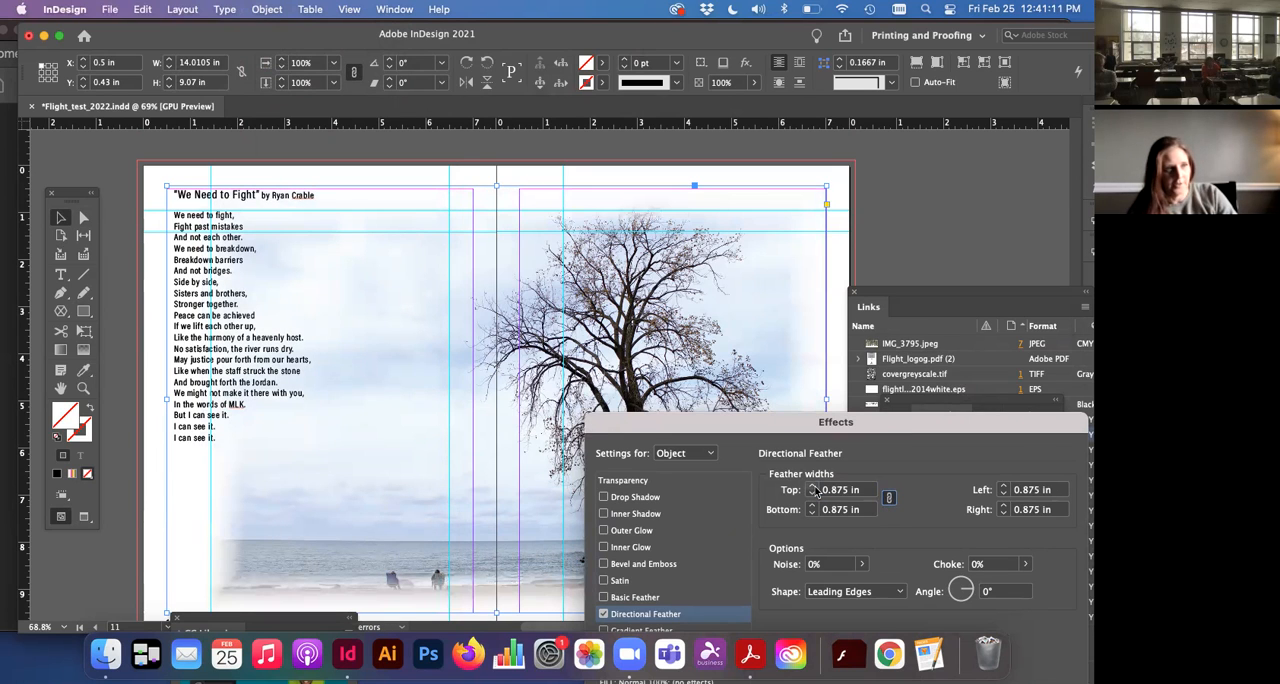
click(829, 490)
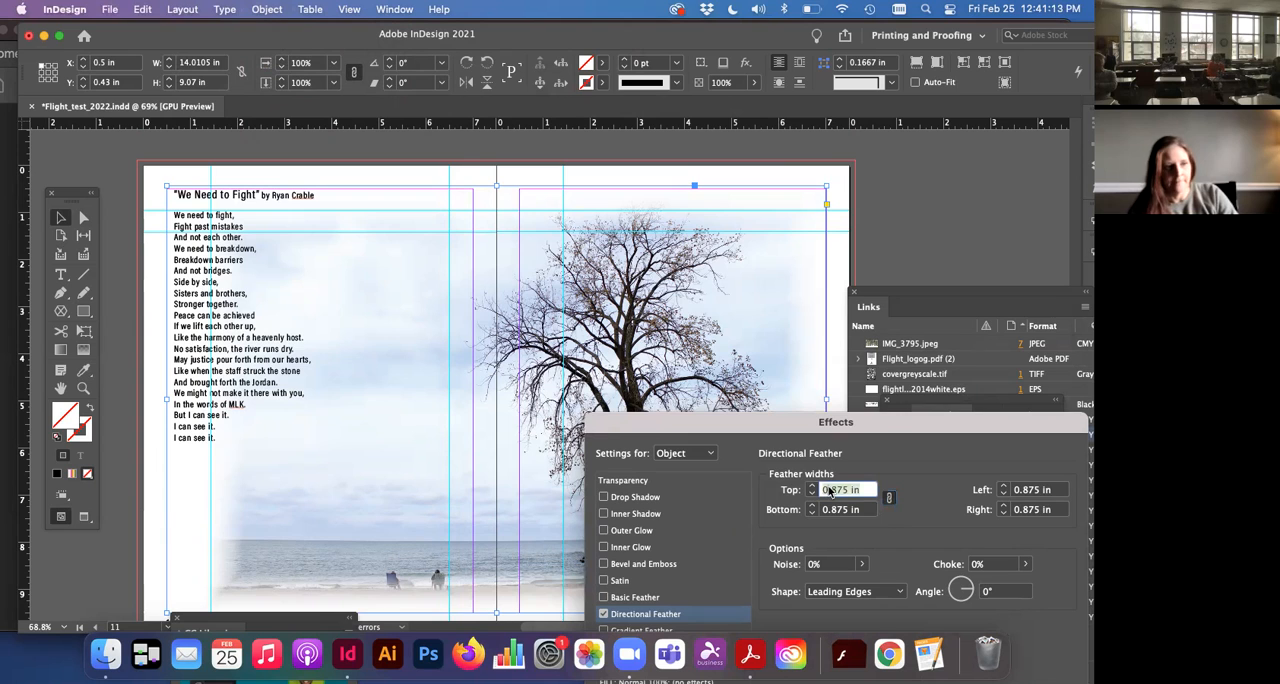
text(0)
key(Tab)
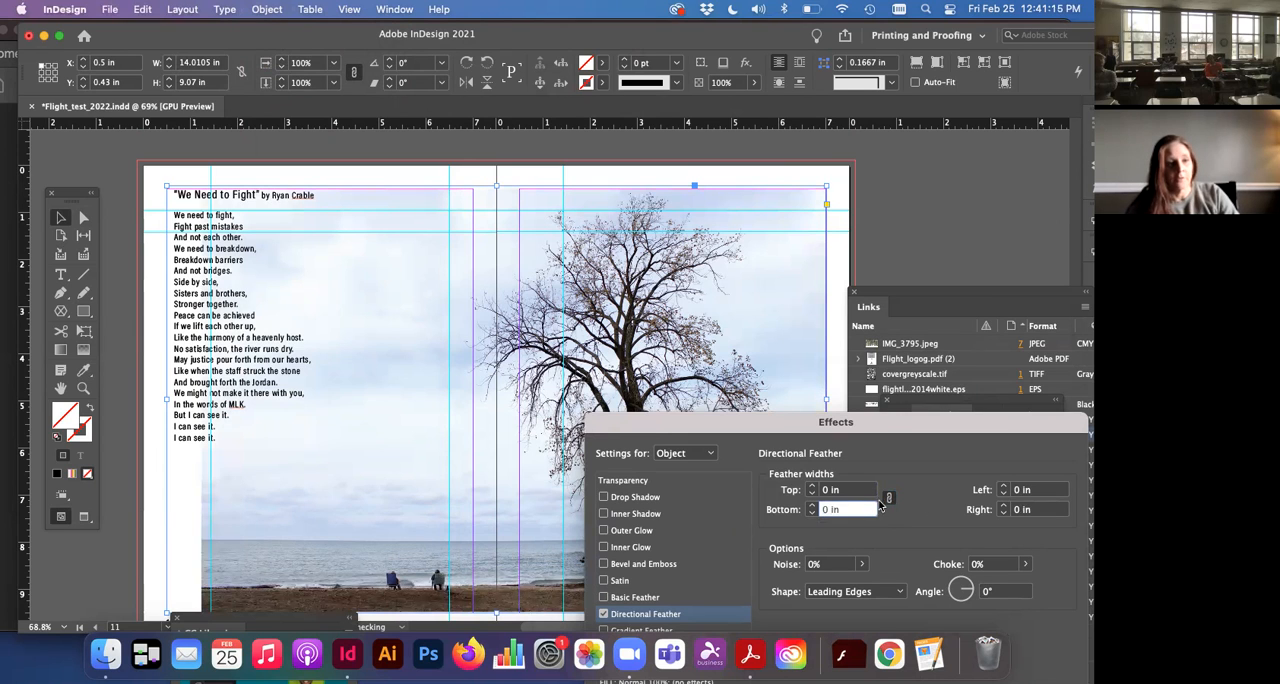
Step: Unlink the feather widths, try a left feather of 1.4375 in on the photo, and cancel the effect changes
click(889, 498)
click(1006, 486)
click(1006, 486)
drag(922, 425, 856, 212)
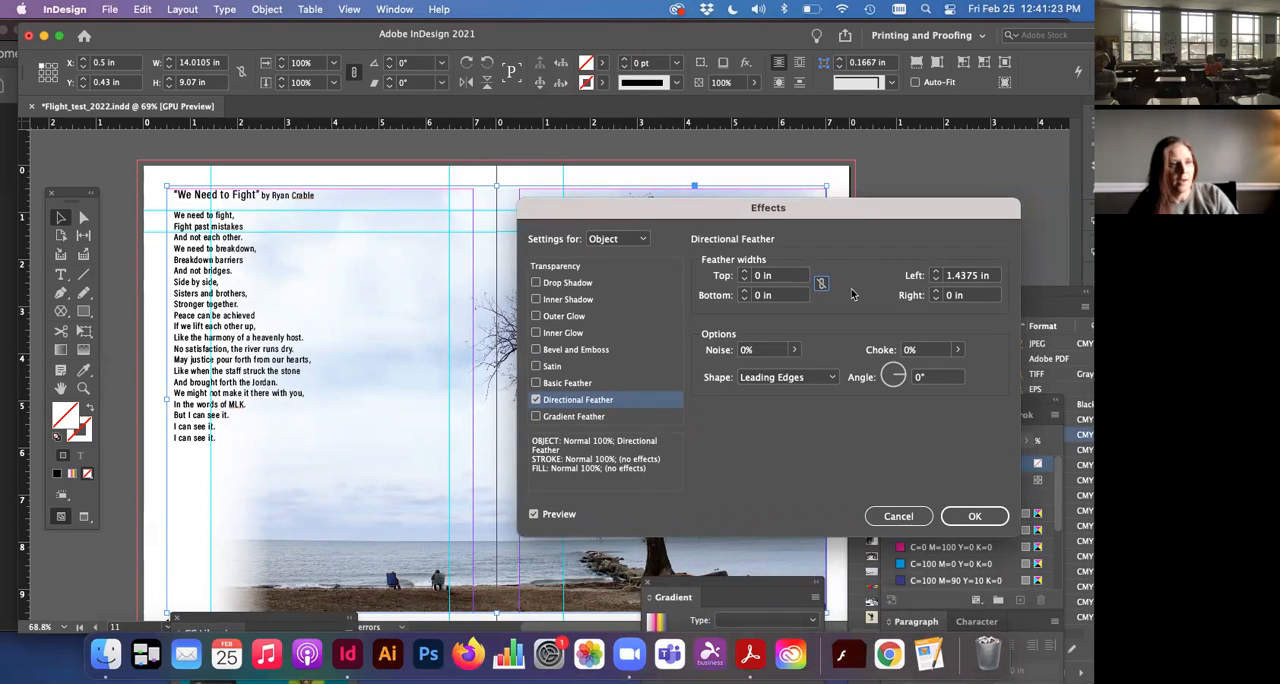
click(895, 516)
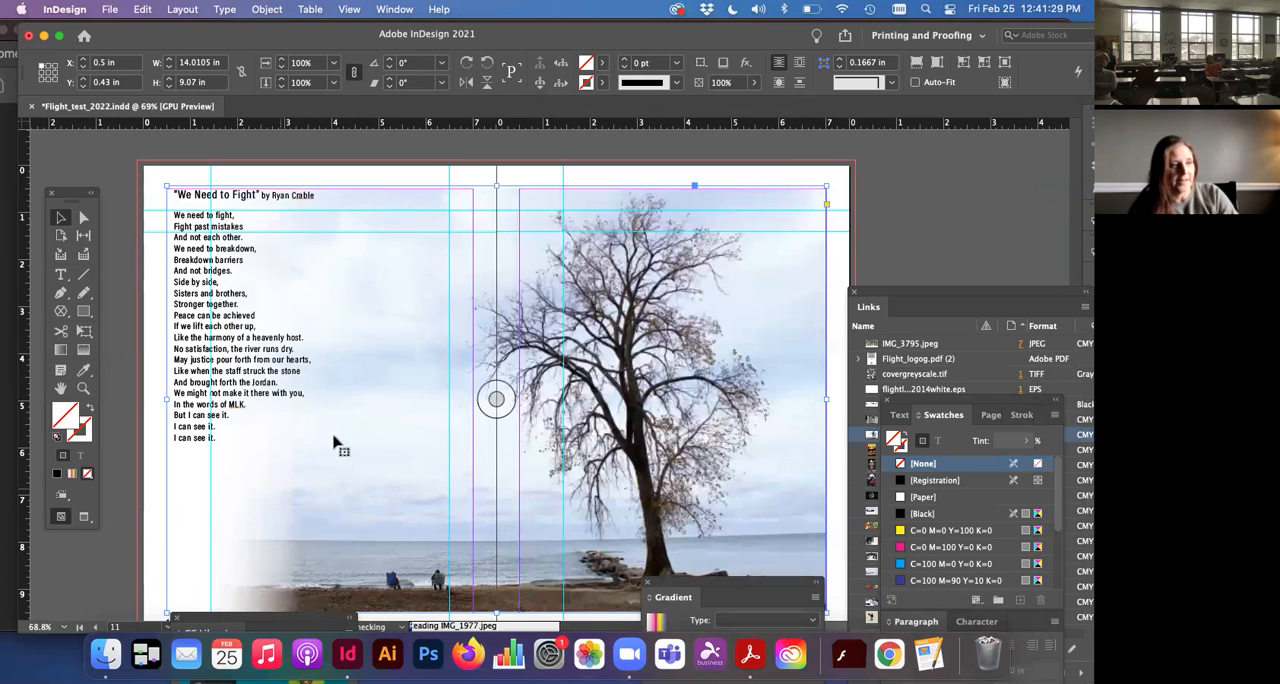
Step: Draw a rectangle about 8.25 in wide and 9.02 in high over page 10 and fill it with C=100 M=0 Y=0 K=0
click(84, 312)
drag(144, 181, 531, 605)
click(905, 513)
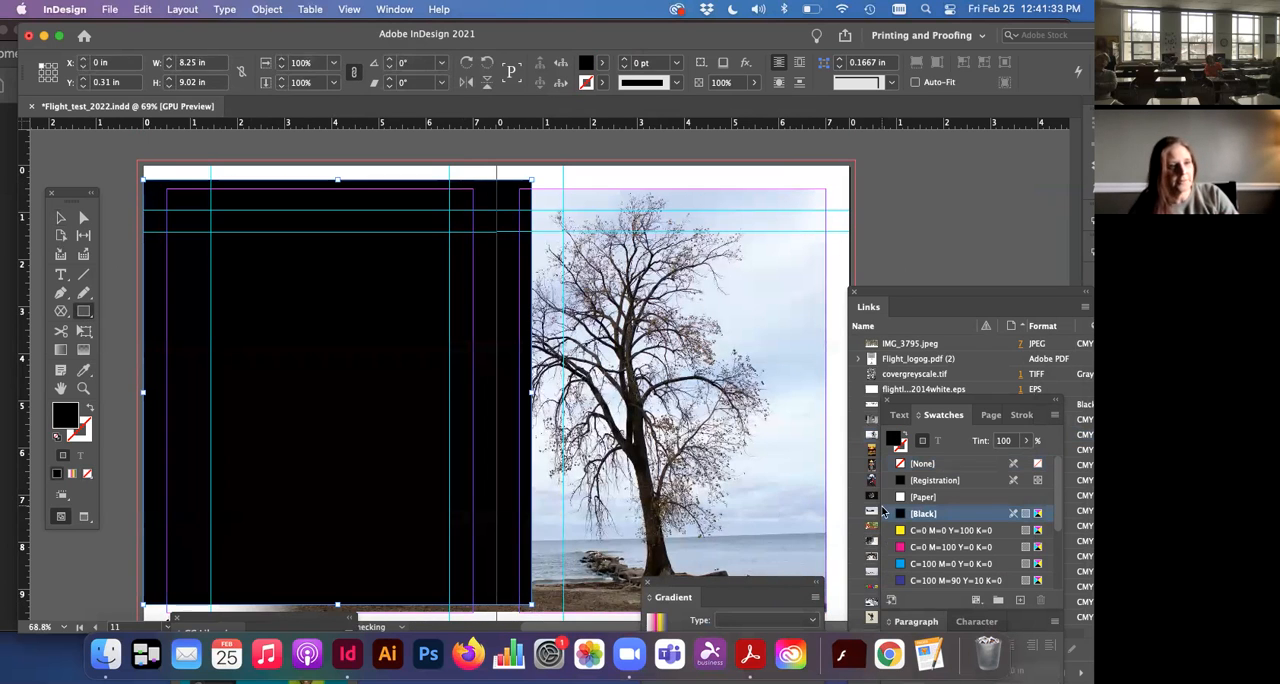
click(915, 563)
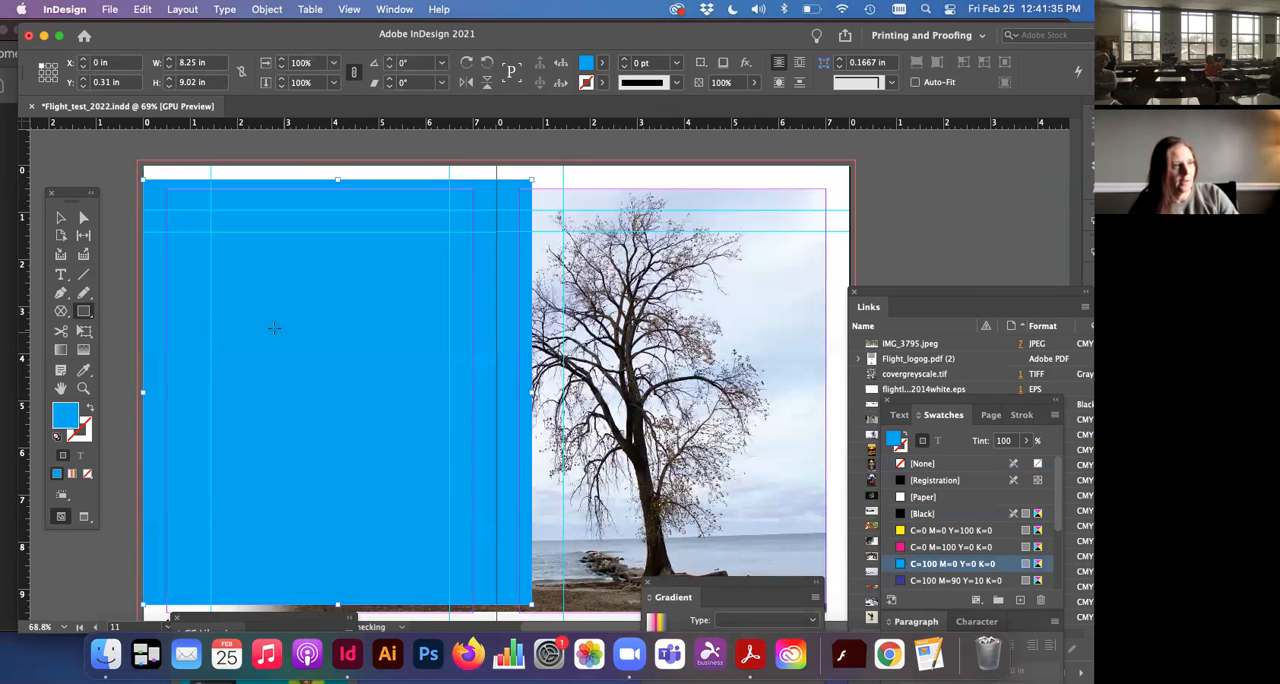
Step: Send the blue rectangle on page 10 to the back, behind the photo and the poem
right_click(164, 262)
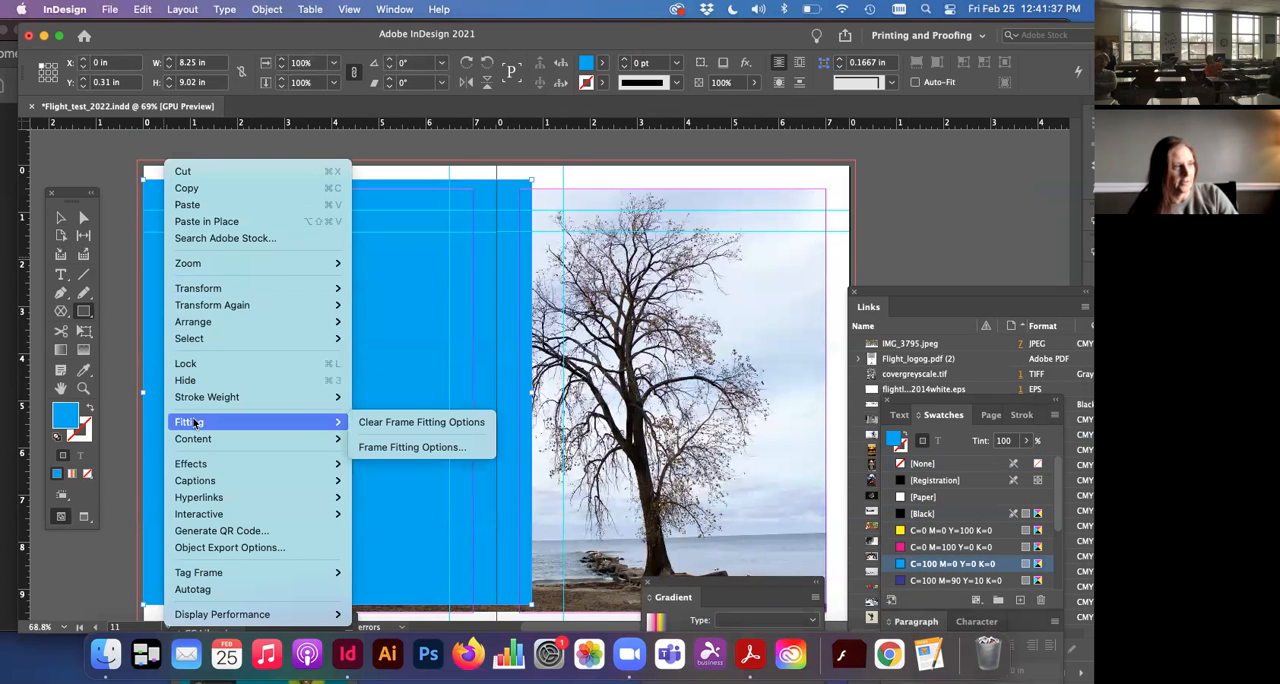
click(60, 217)
right_click(162, 240)
mouse_move(190, 322)
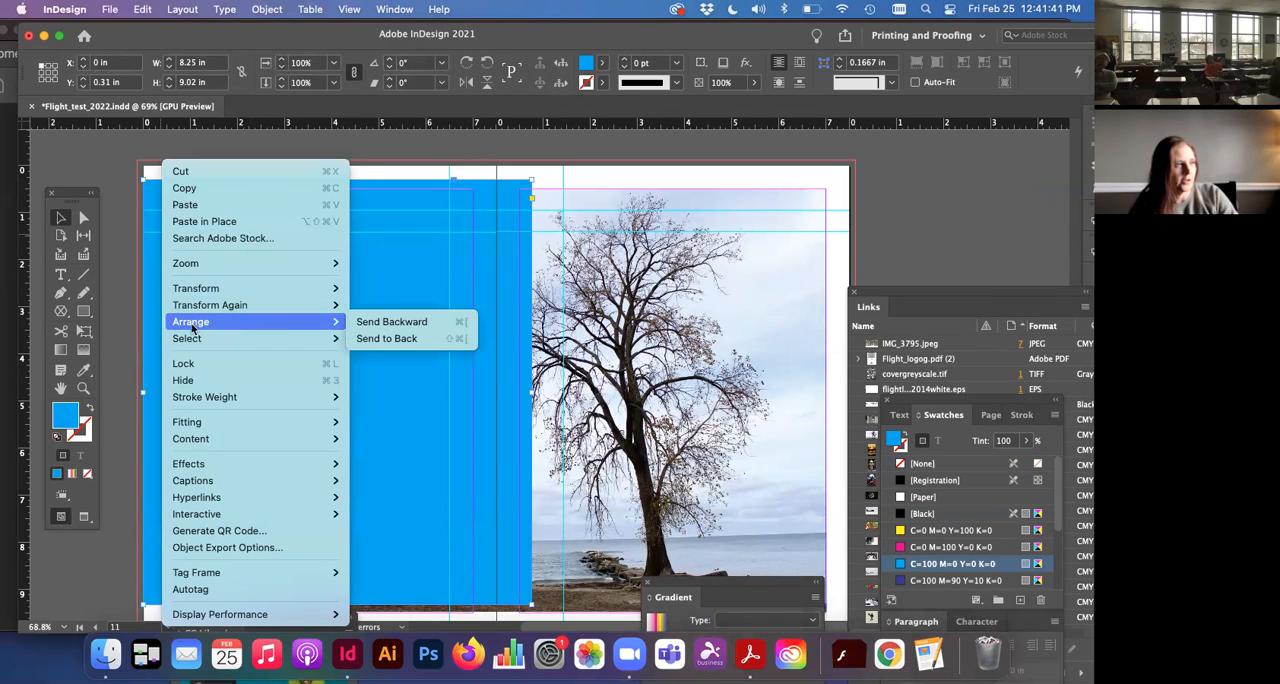
click(386, 339)
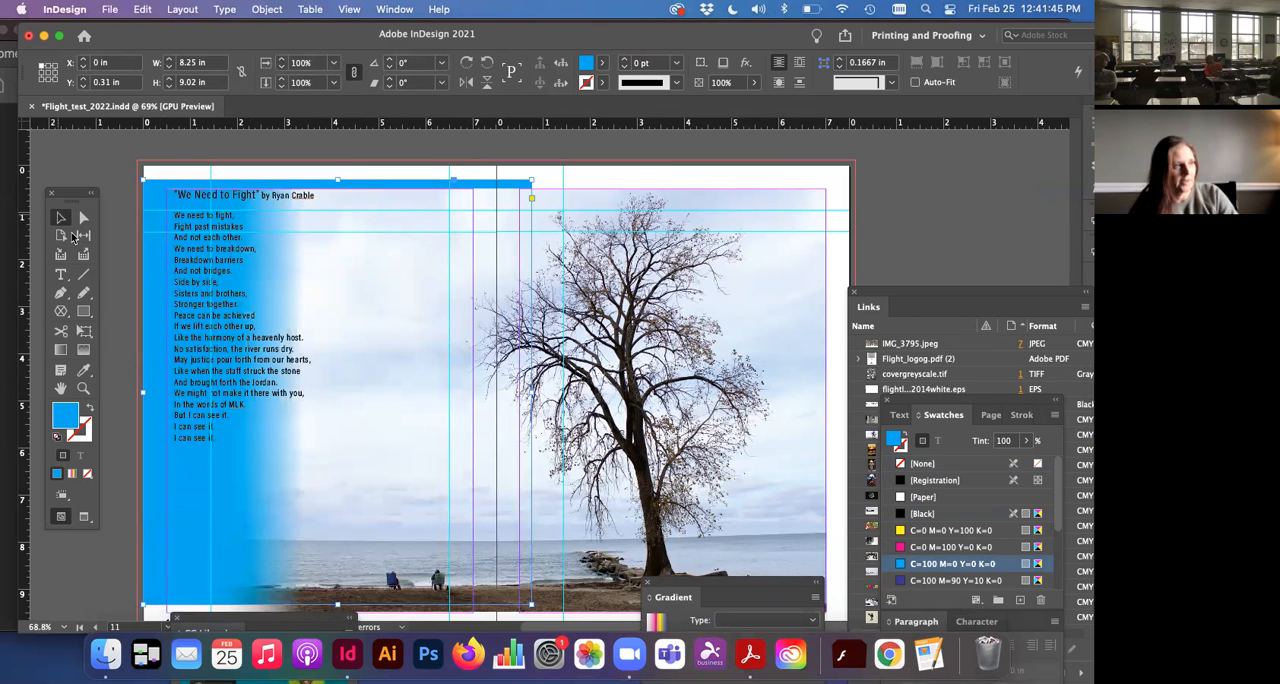
Step: Extend the blue rectangle's outer edge past page 10 to about X -0.42 in, and delete the rectangle
mouse_move(143, 393)
mouse_down()
mouse_move(168, 402)
mouse_move(123, 393)
mouse_up()
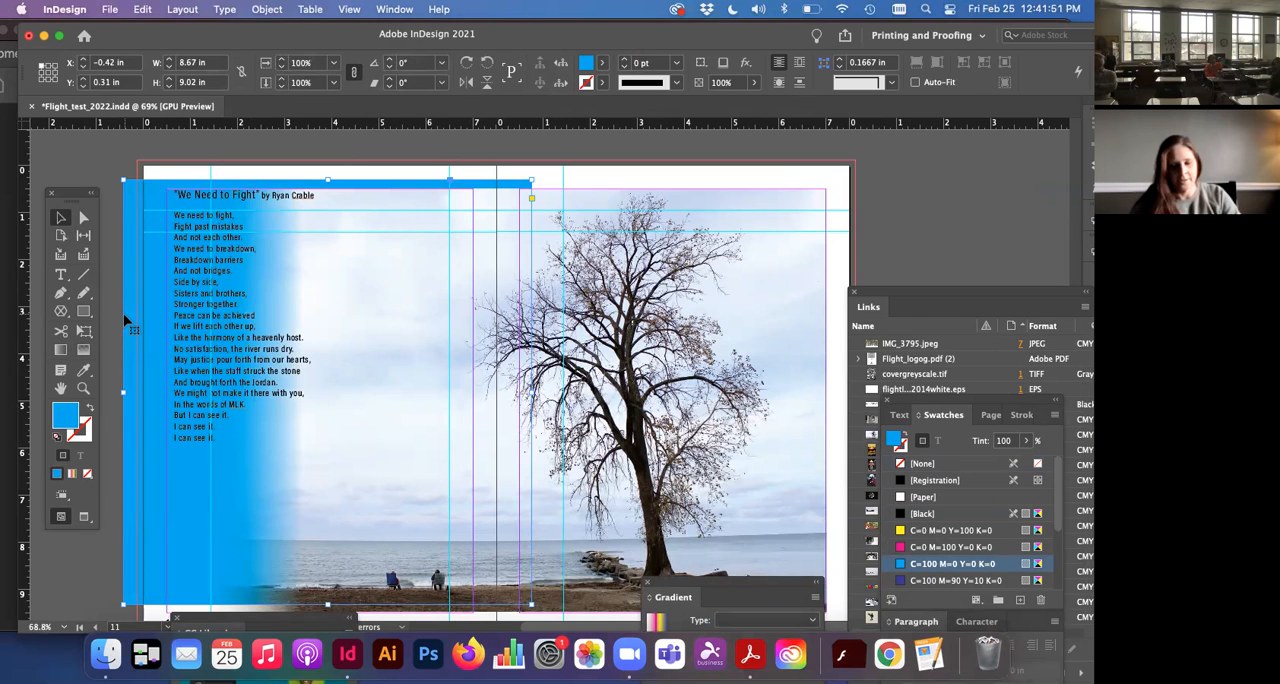
key(Delete)
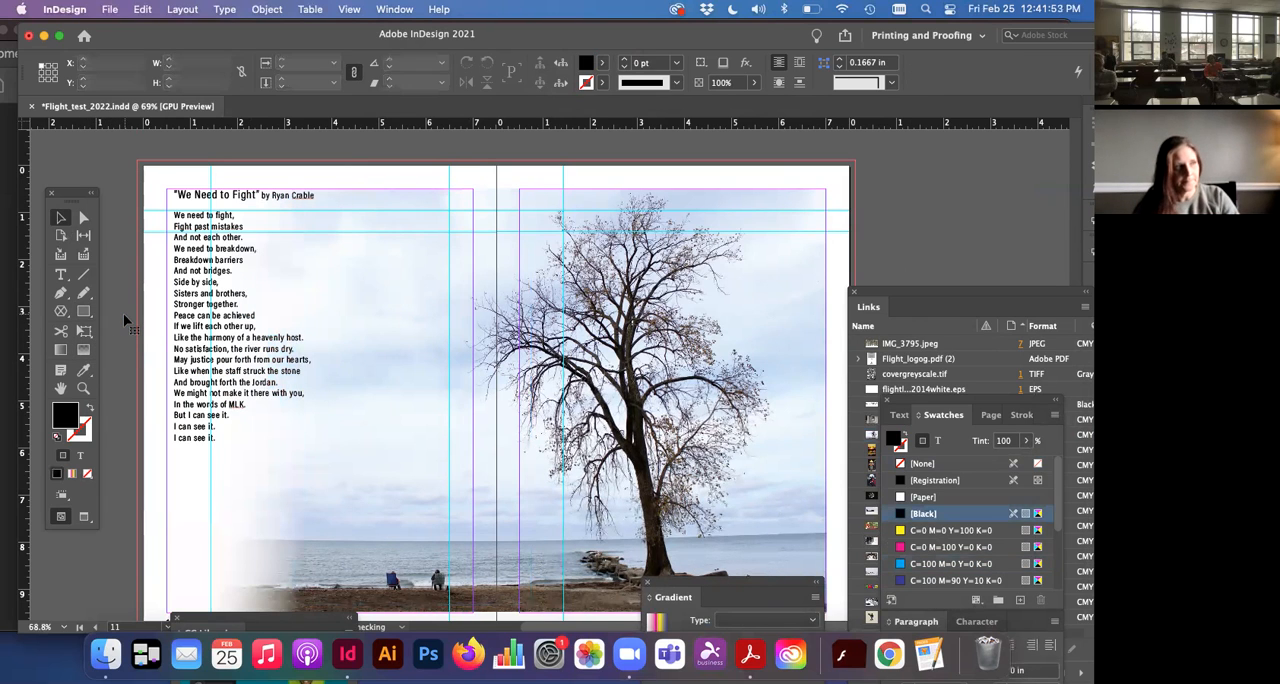
Step: Add a Basic Feather effect with a feather width of 1 in to the tree photo on pages 10–11
click(370, 322)
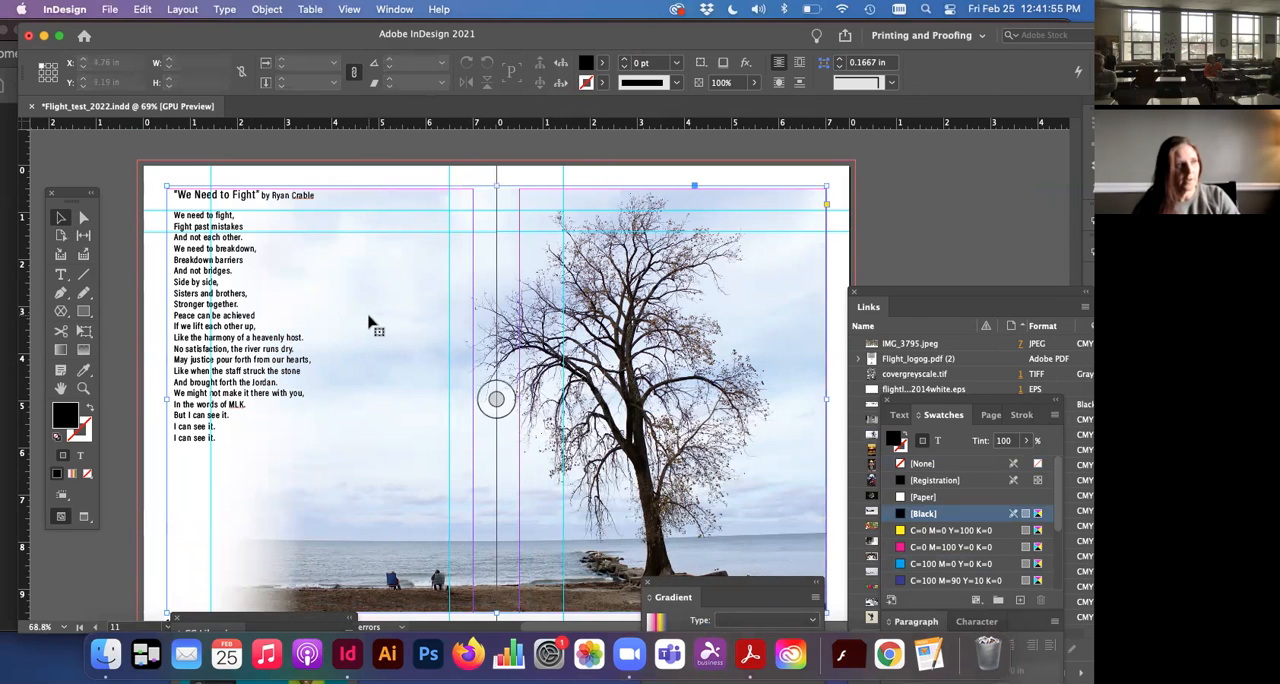
click(262, 10)
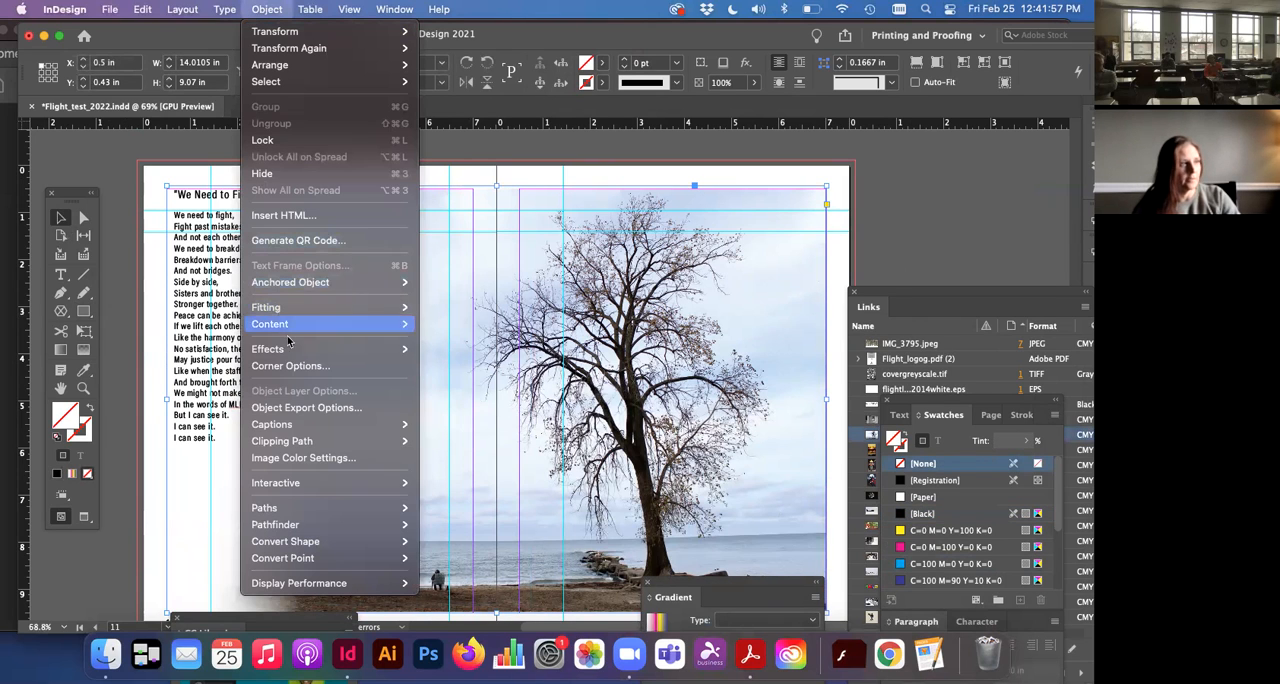
mouse_move(289, 352)
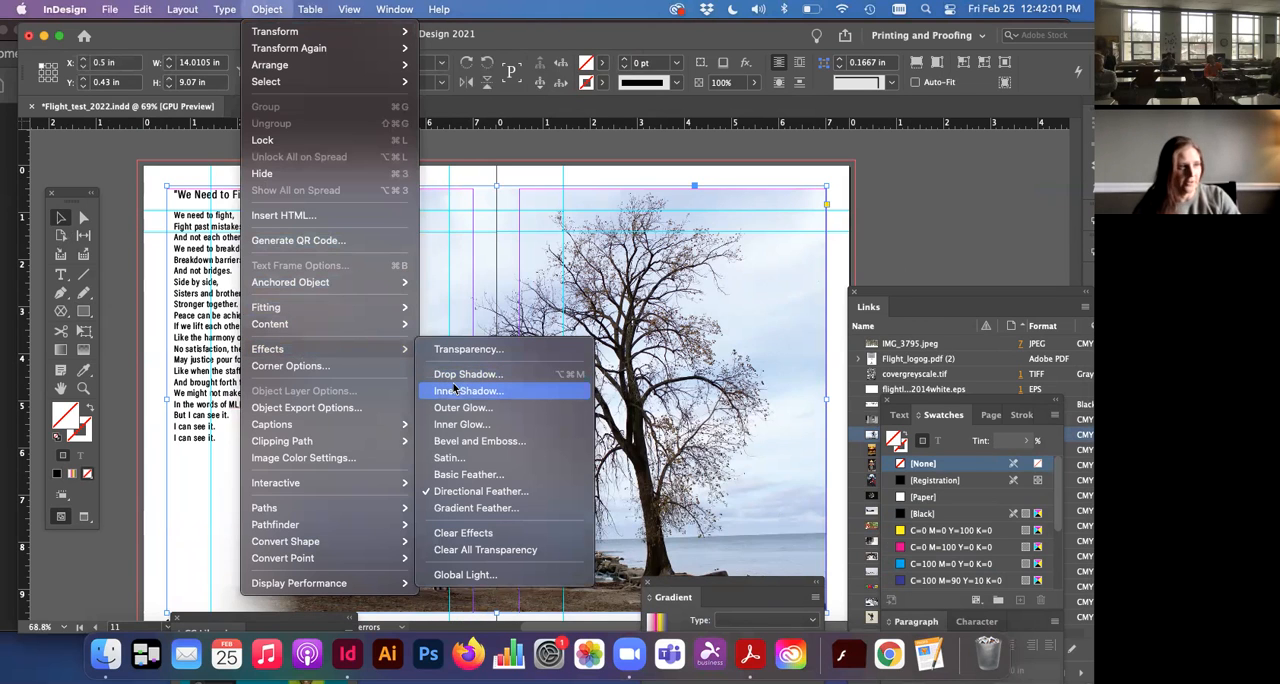
click(487, 475)
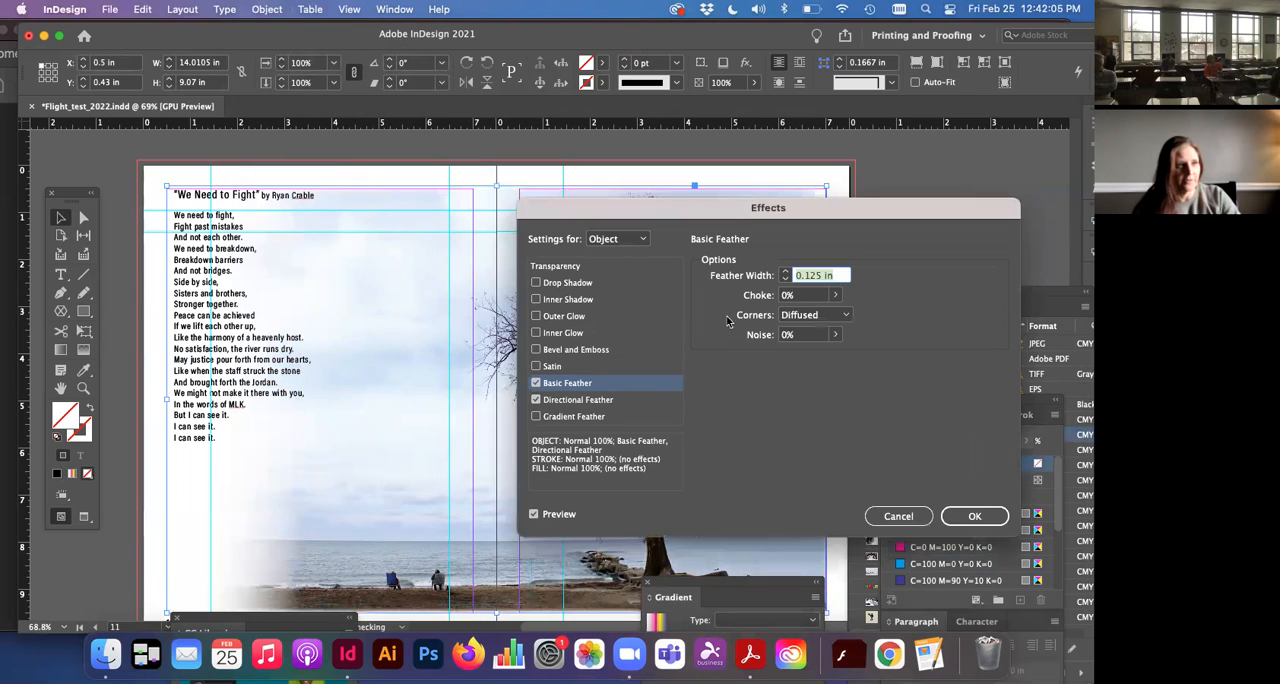
click(786, 272)
click(786, 272)
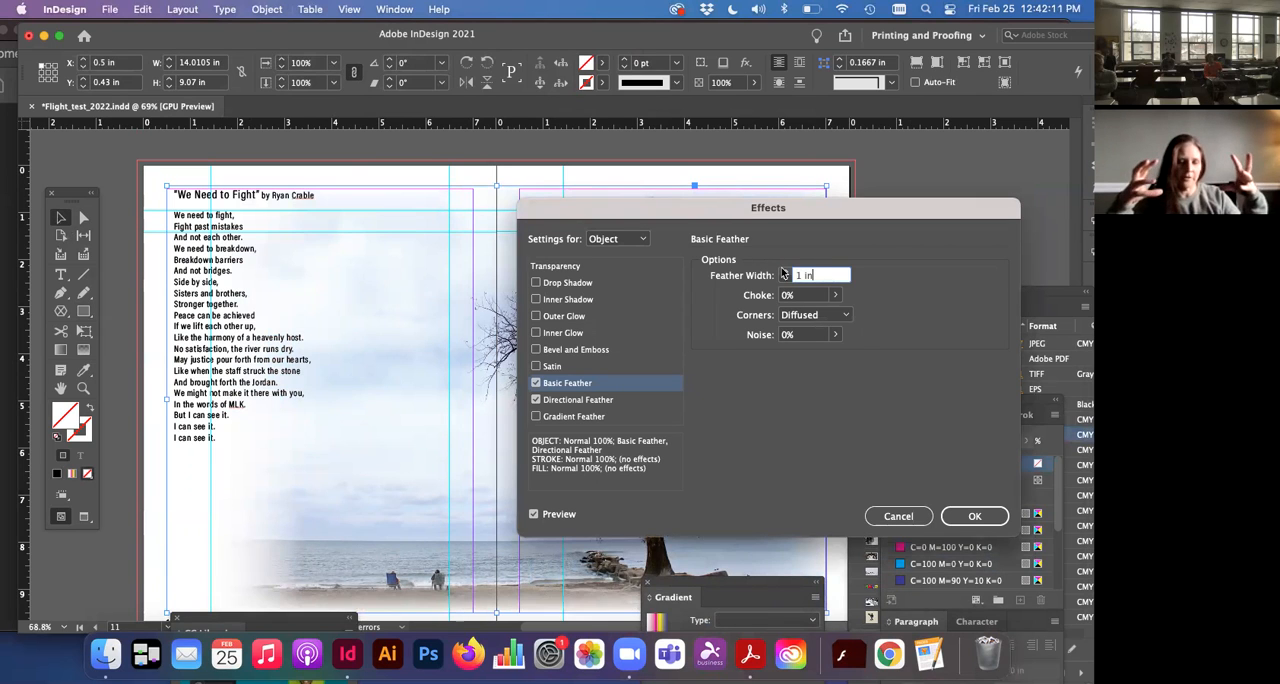
click(973, 515)
Step: Deselect the tree photo and preview the spread without guides and frame edges
scroll(551, 458, right, 2)
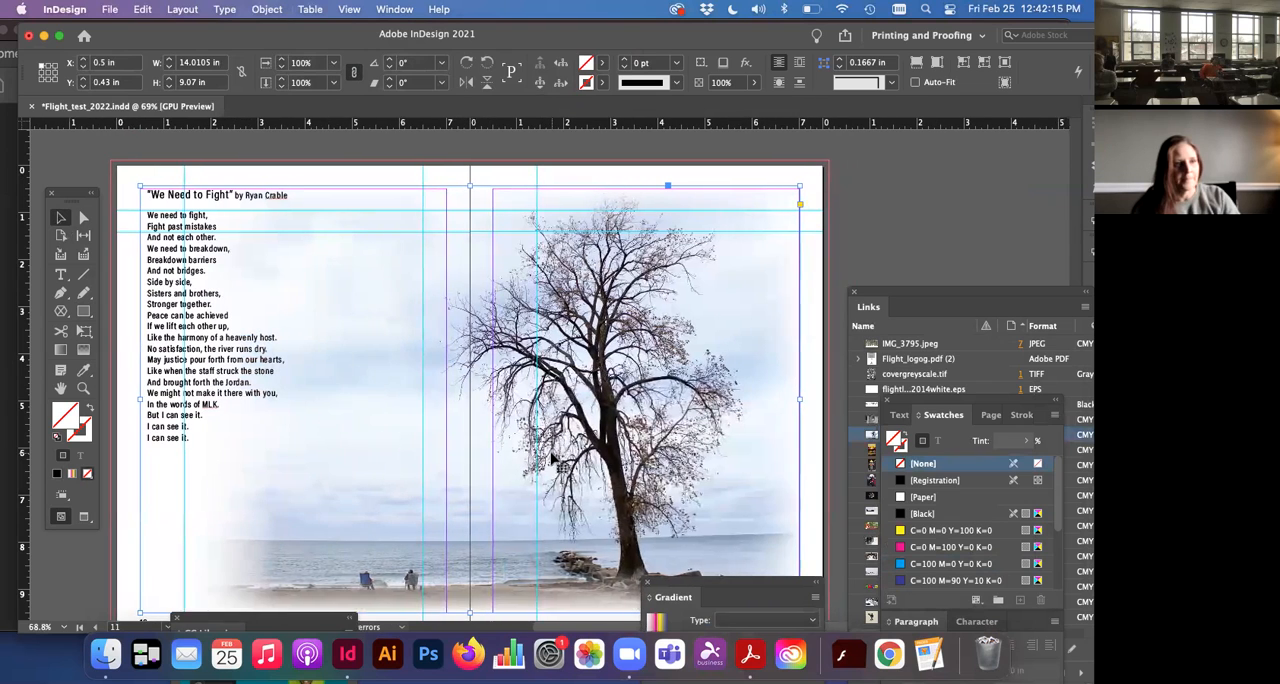
scroll(551, 458, down, 2)
click(823, 420)
key(w)
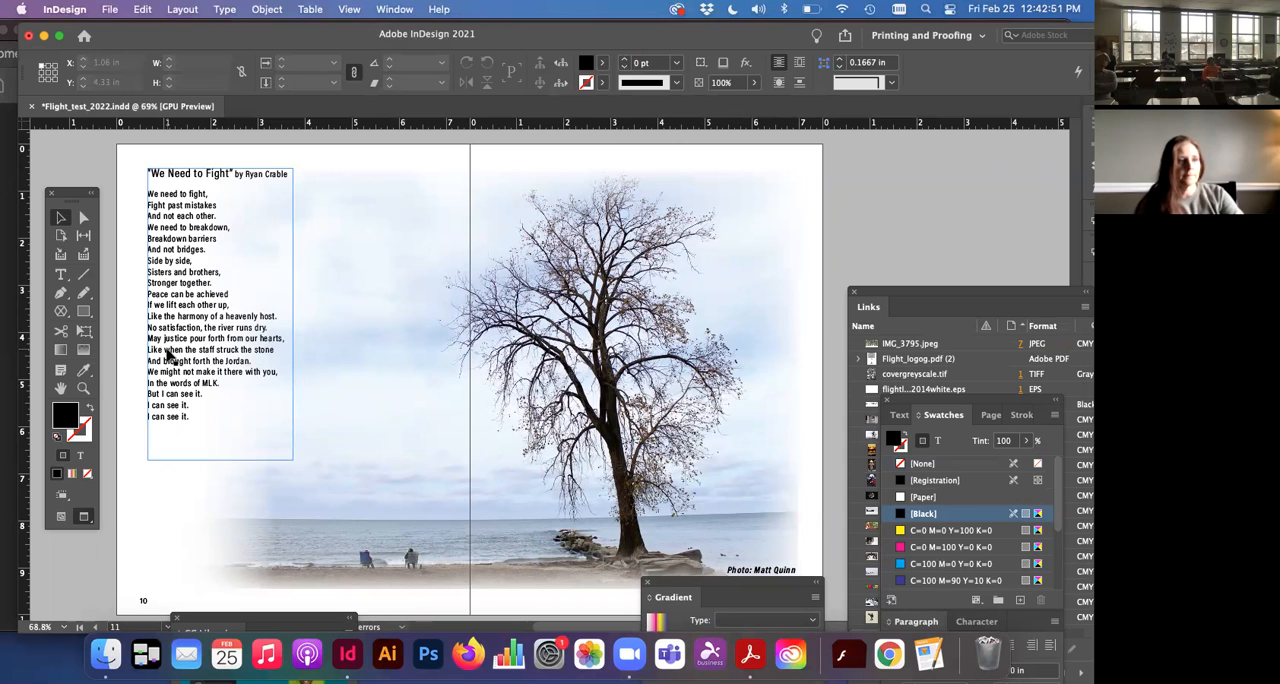
Step: Look through the layouts of the previewed spreads from pages 10–11 through 18–19
scroll(168, 355, up, 5)
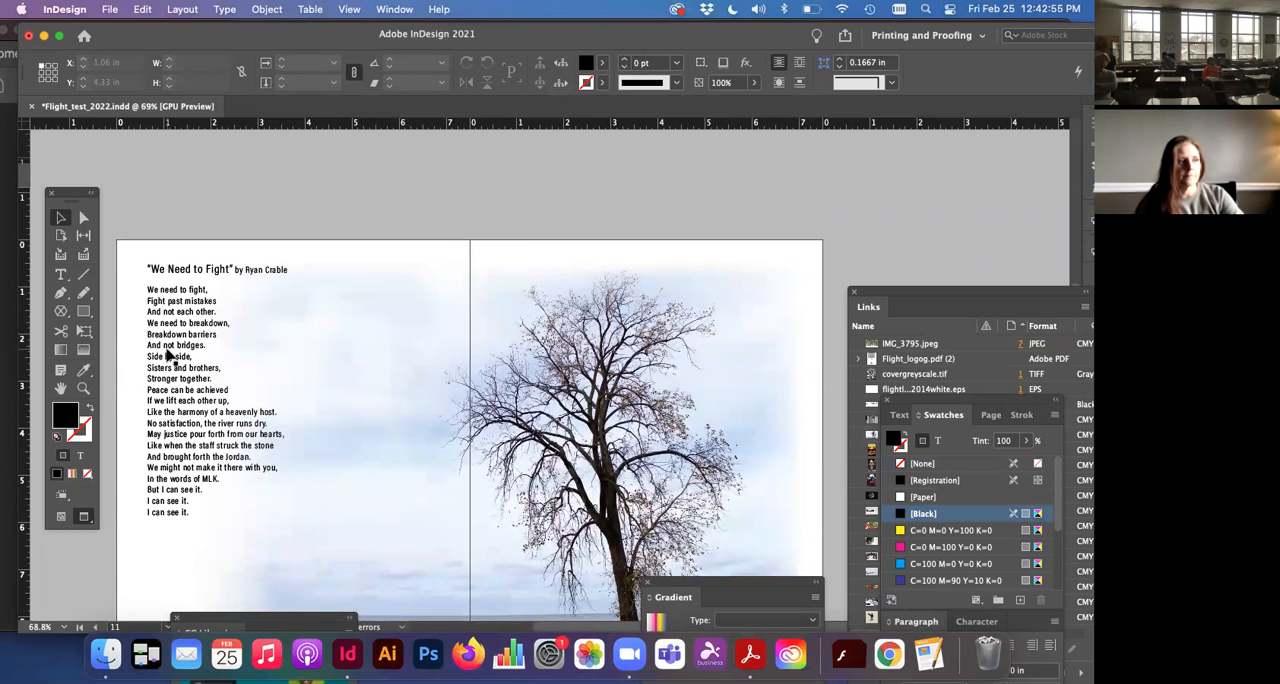
scroll(168, 355, down, 20)
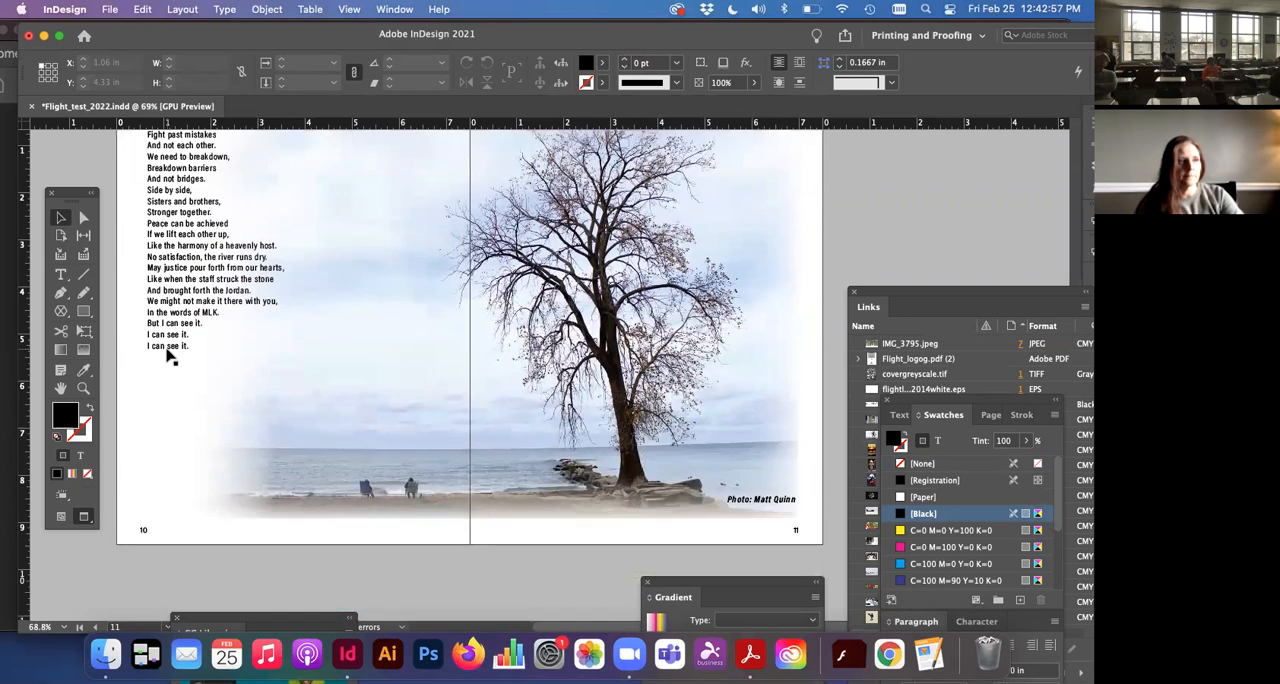
scroll(168, 355, down, 10)
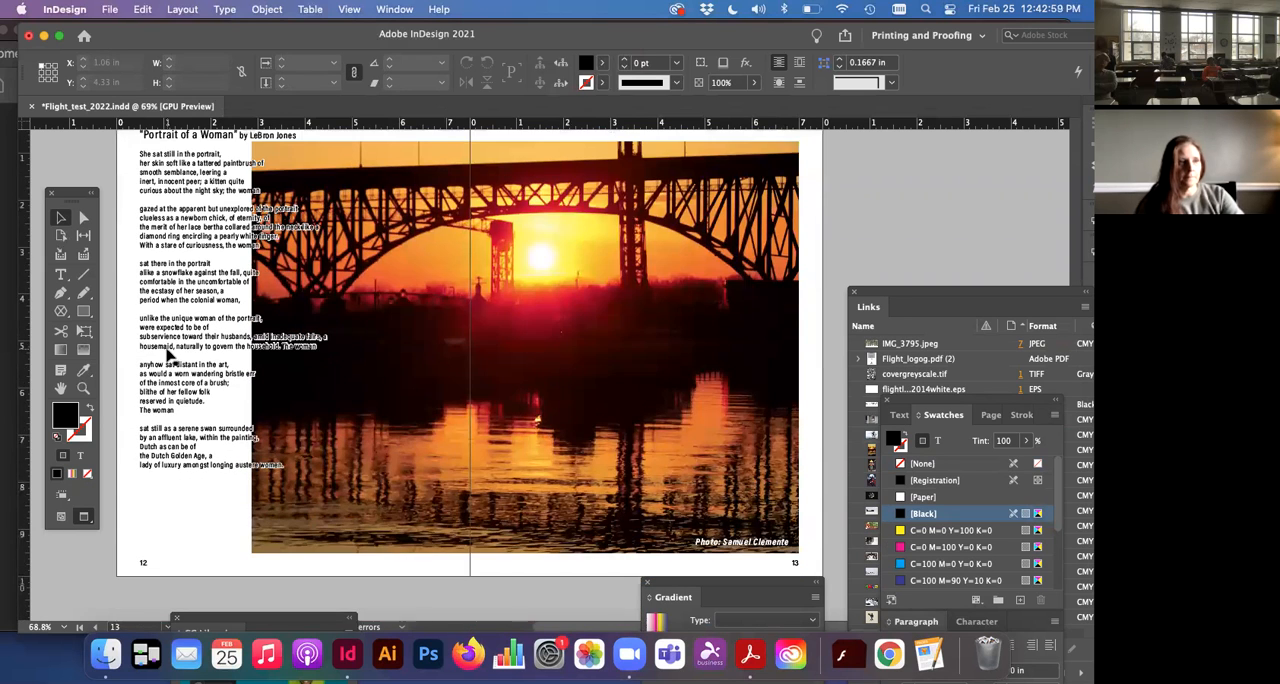
scroll(168, 355, down, 8)
scroll(168, 355, down, 10)
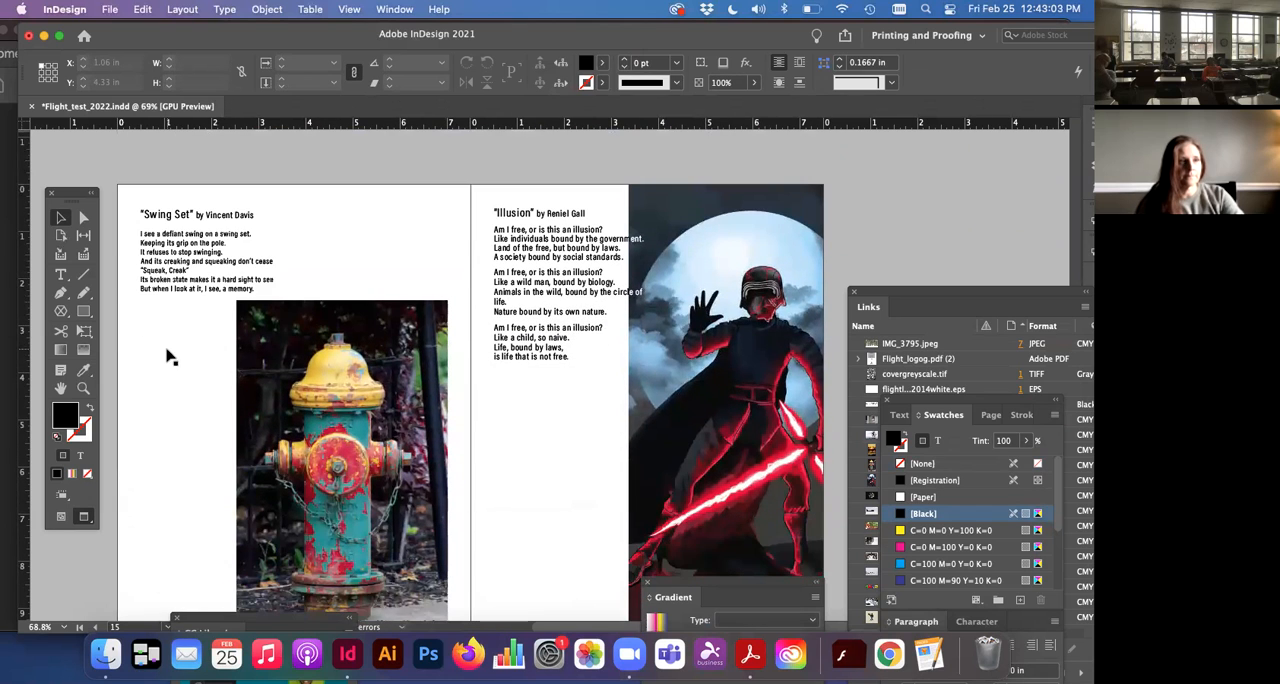
scroll(167, 357, down, 1)
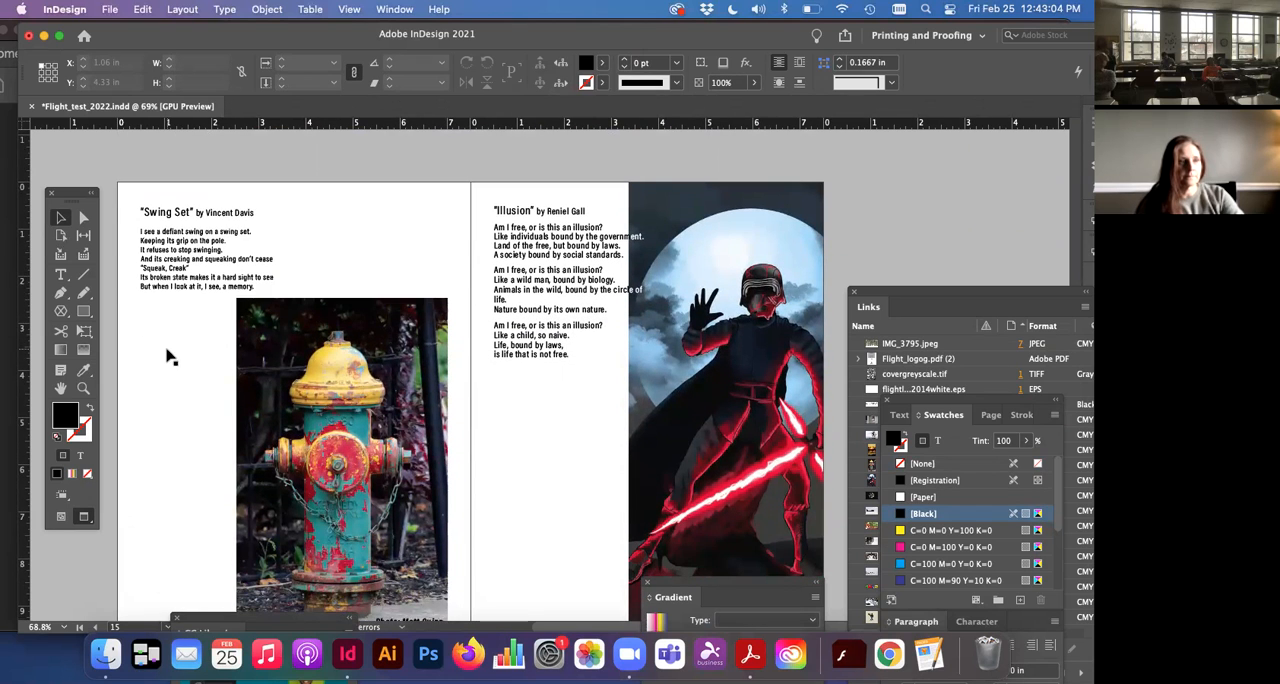
scroll(168, 357, down, 3)
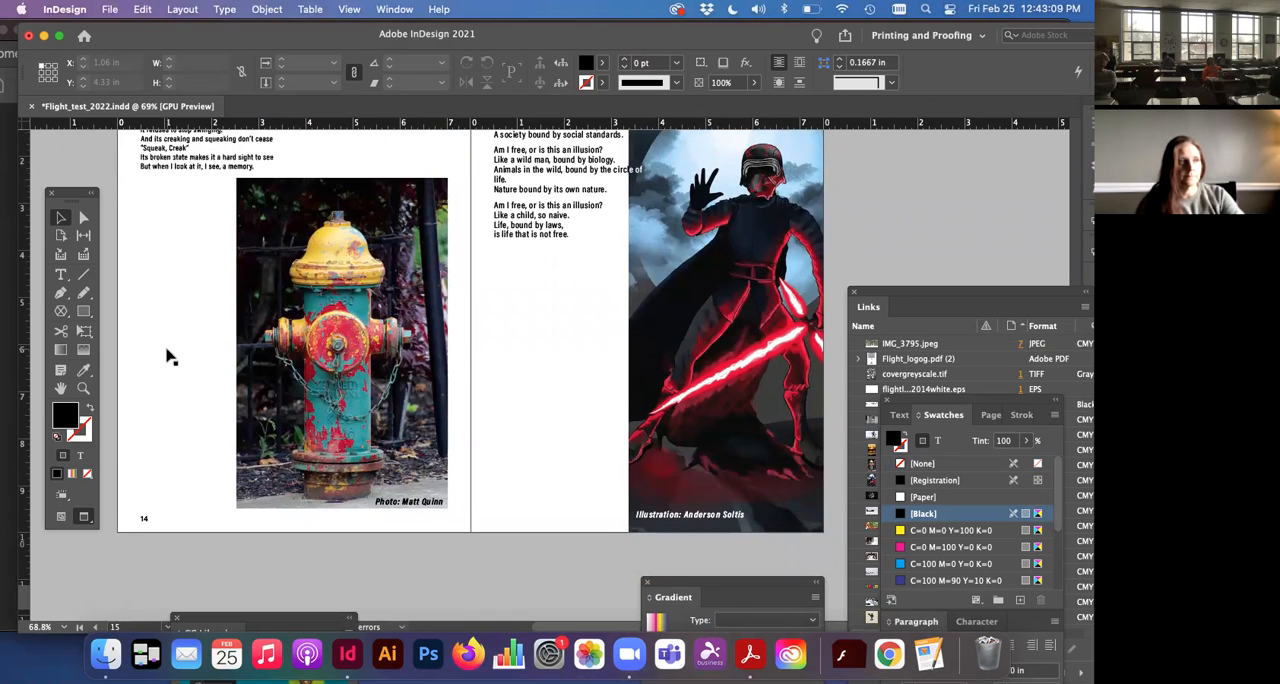
scroll(167, 357, down, 10)
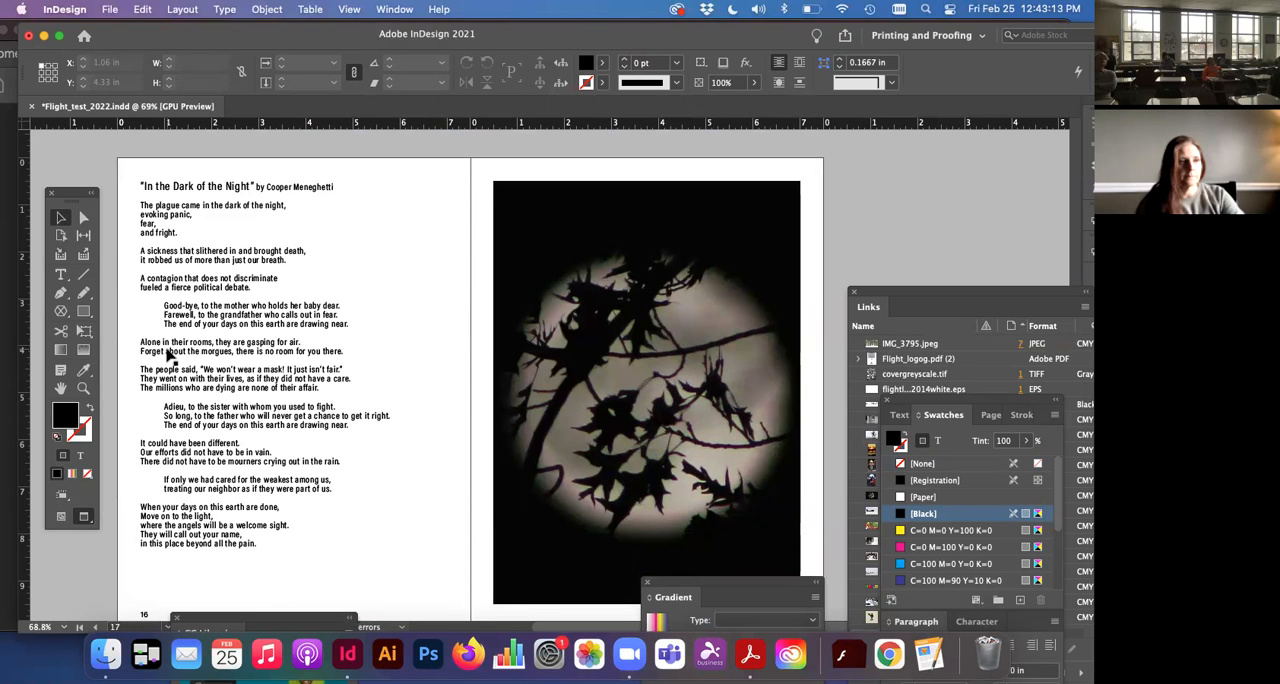
scroll(167, 357, down, 10)
scroll(167, 357, down, 3)
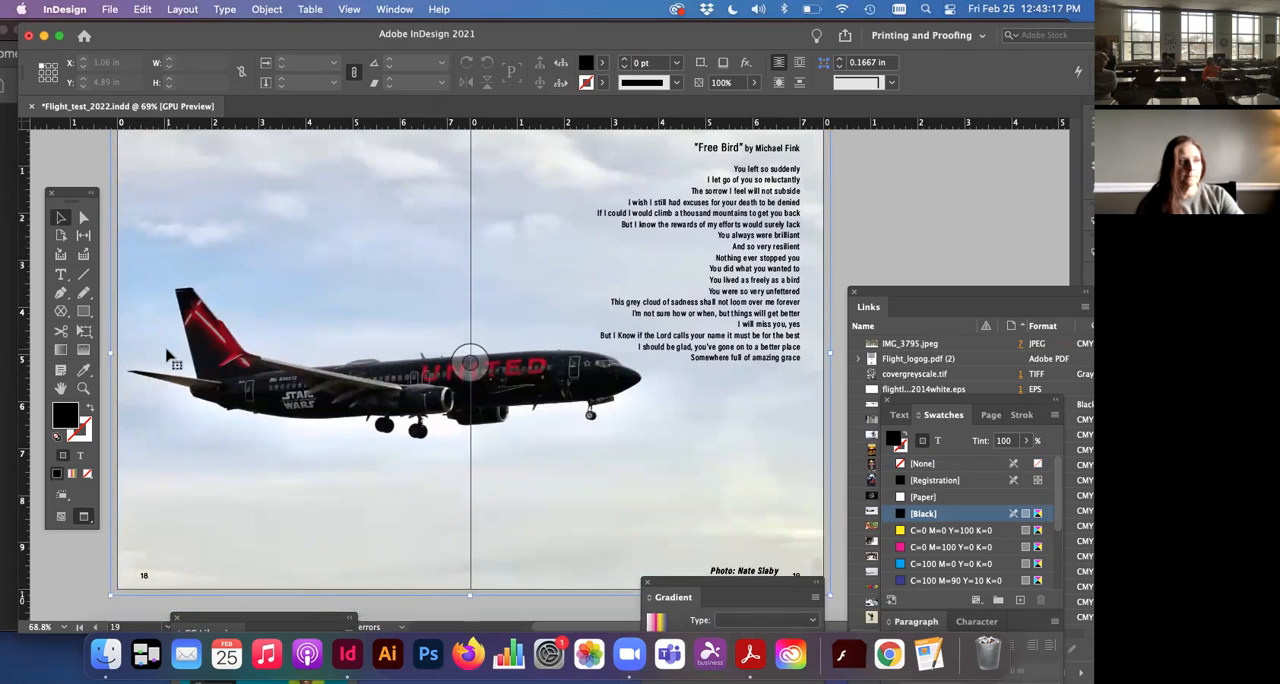
Step: Select the airplane photo on pages 18–19 and show the guides to examine how its frame meets the bleed
click(167, 357)
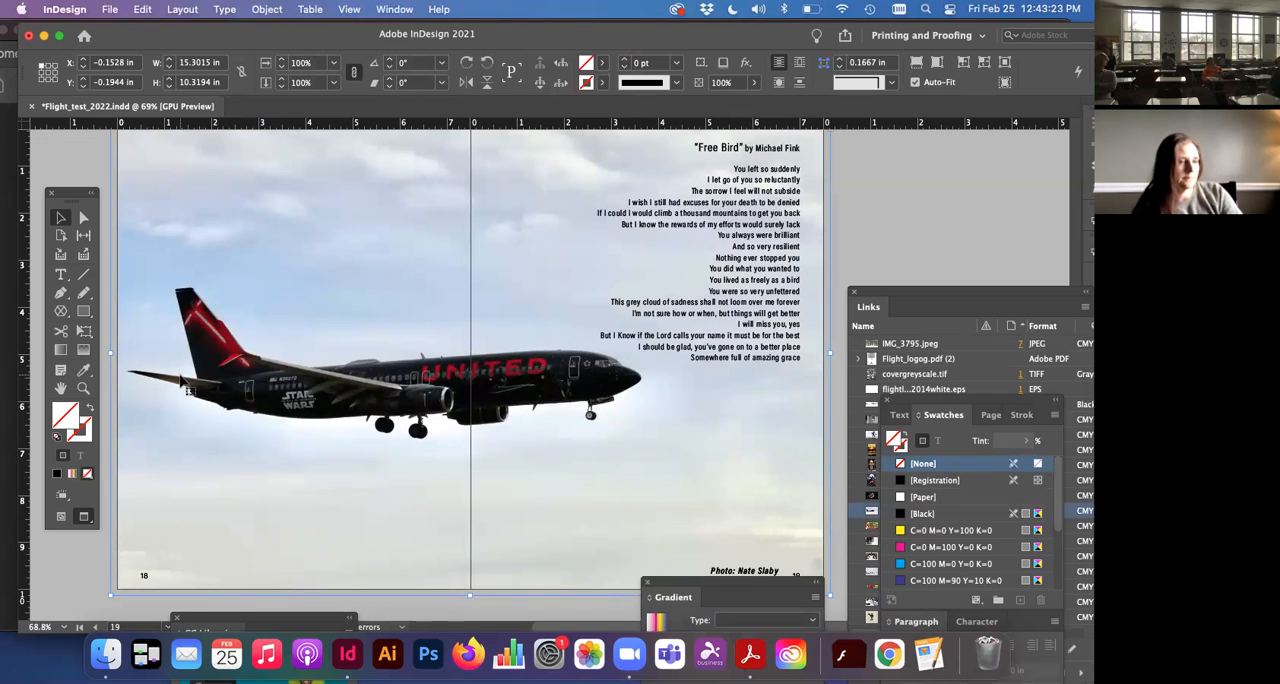
key(w)
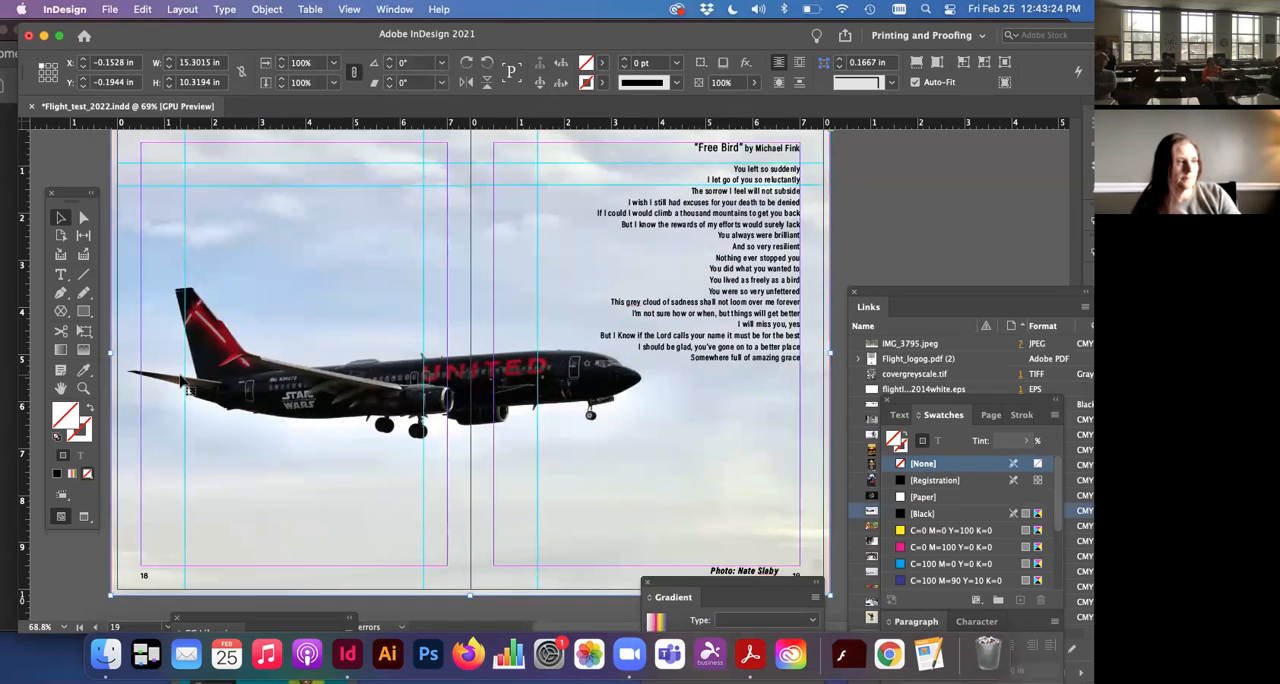
Step: Turn preview on for pages 20–21 and draw a black rectangle about 7.665 in wide and 10.25 in high over page 20 and its bleed
scroll(184, 390, down, 10)
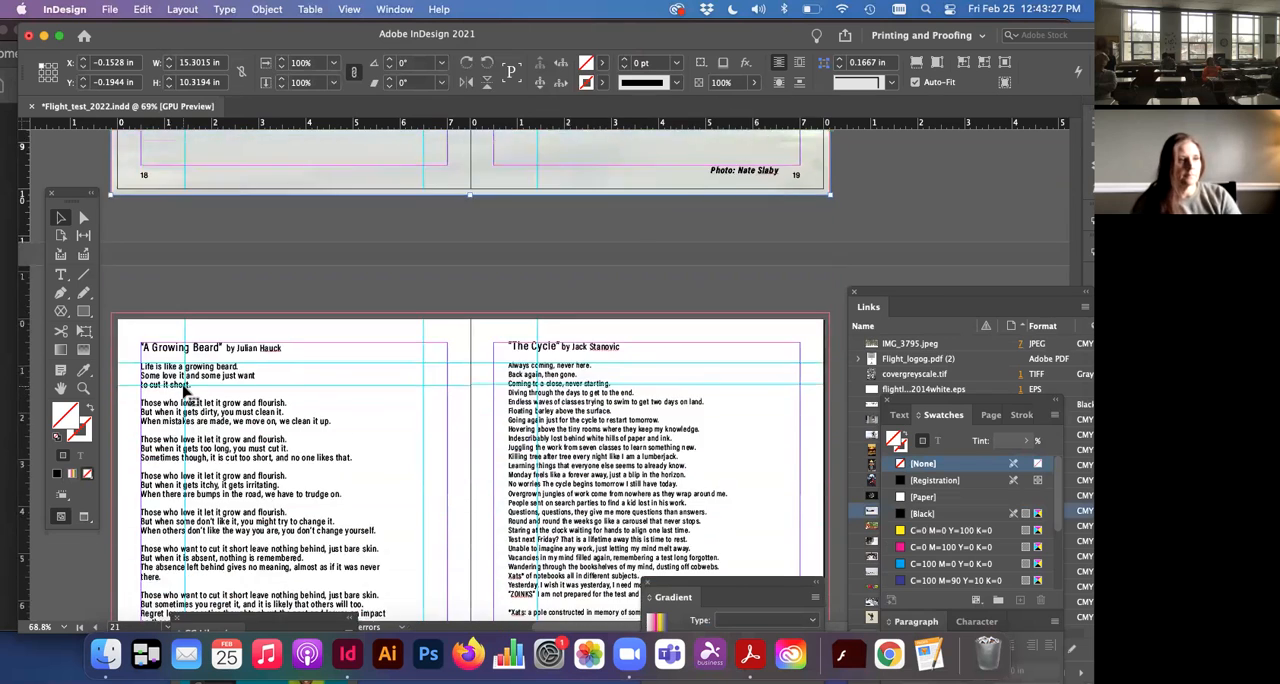
scroll(184, 392, down, 5)
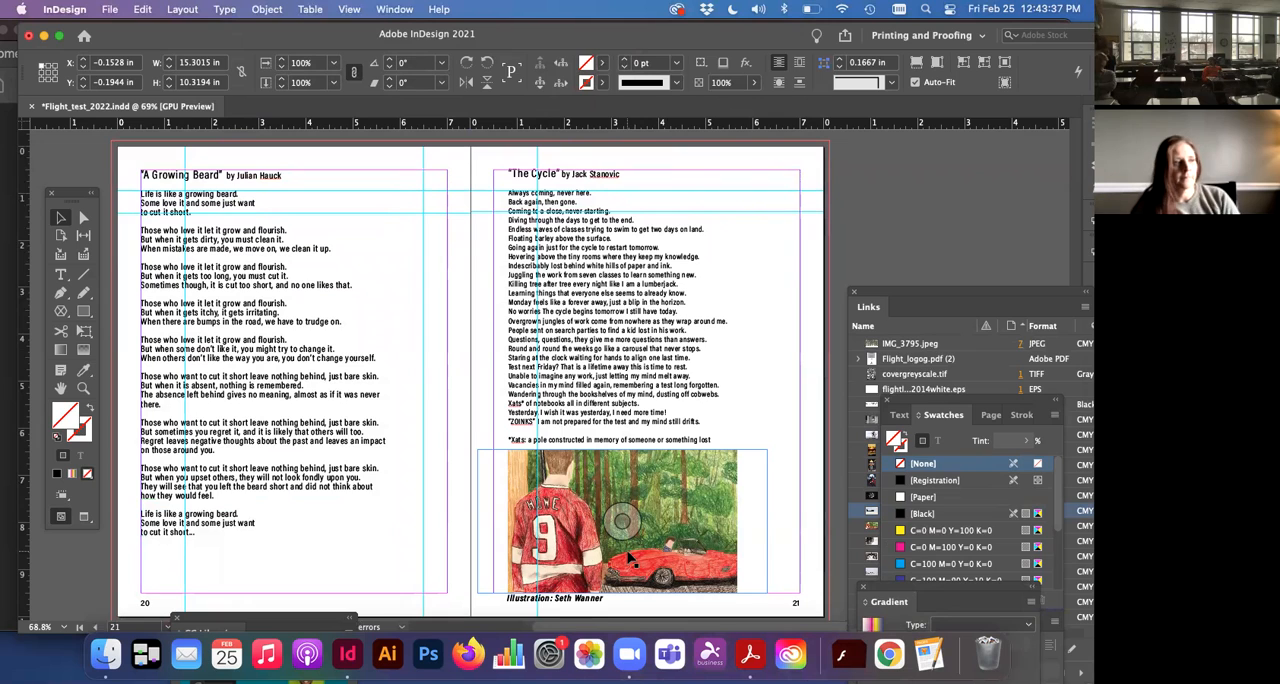
key(w)
click(113, 177)
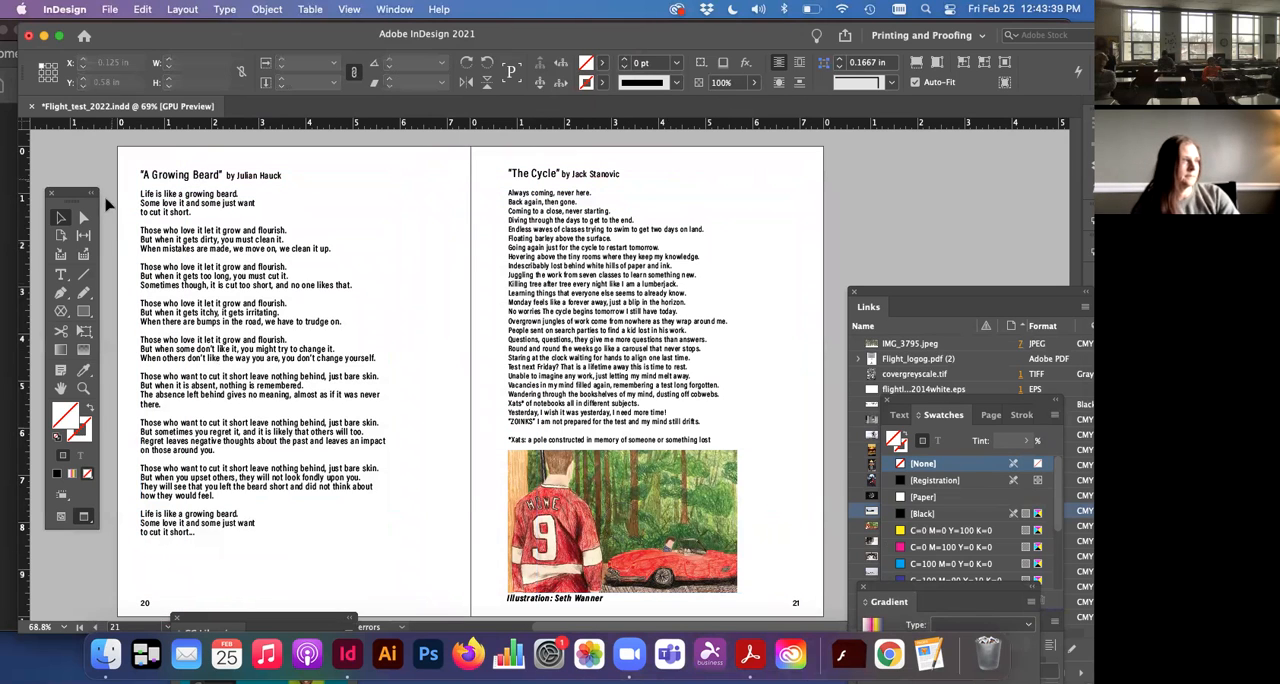
click(84, 311)
drag(112, 141, 470, 564)
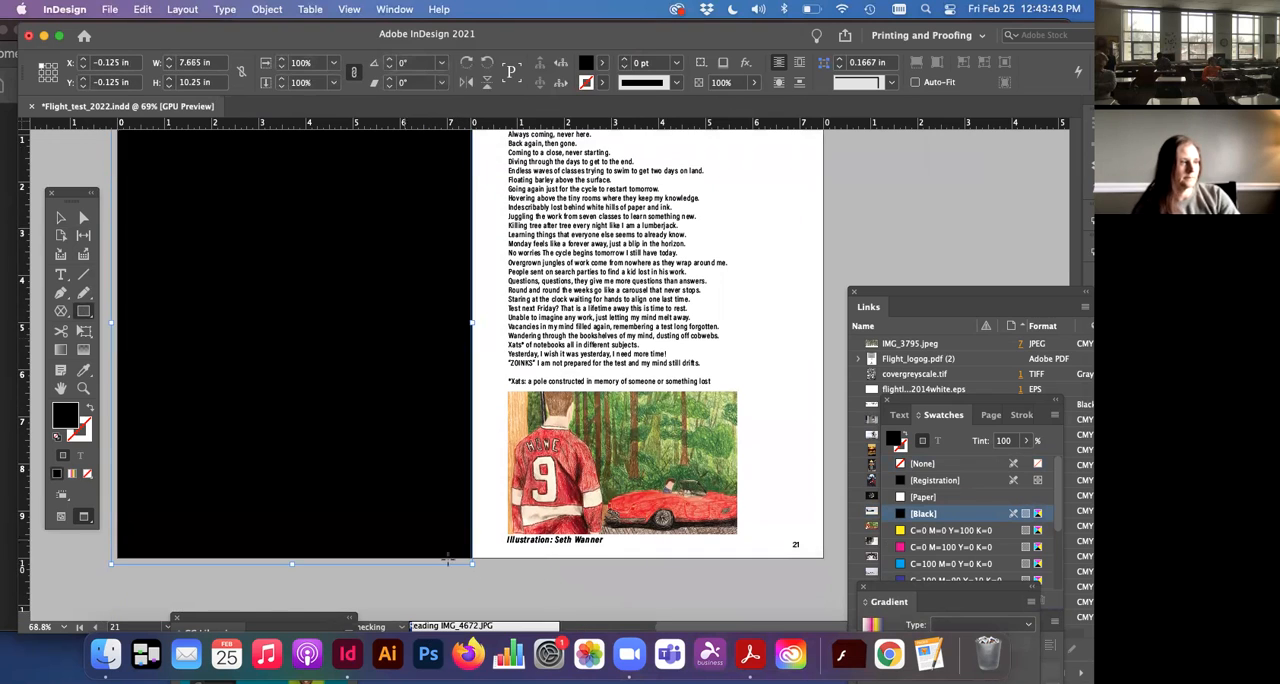
Step: Send the black rectangle on page 20 to the back, behind the poem
click(61, 218)
right_click(179, 264)
mouse_move(226, 321)
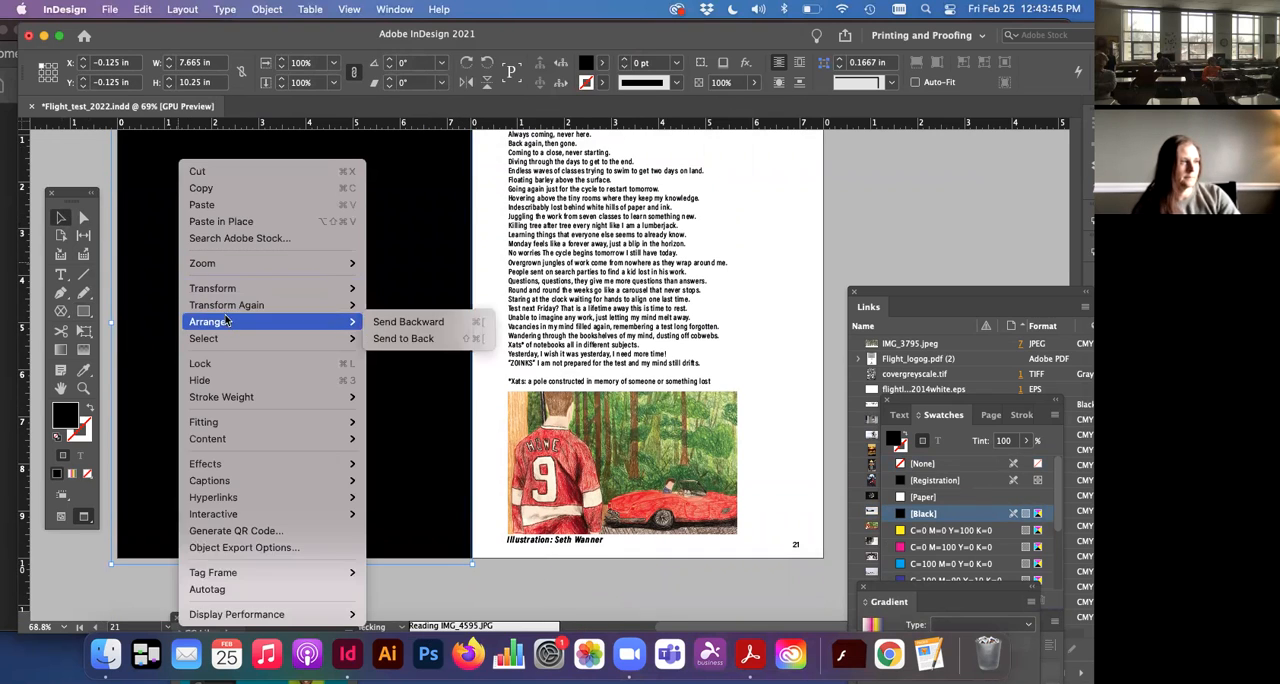
click(402, 338)
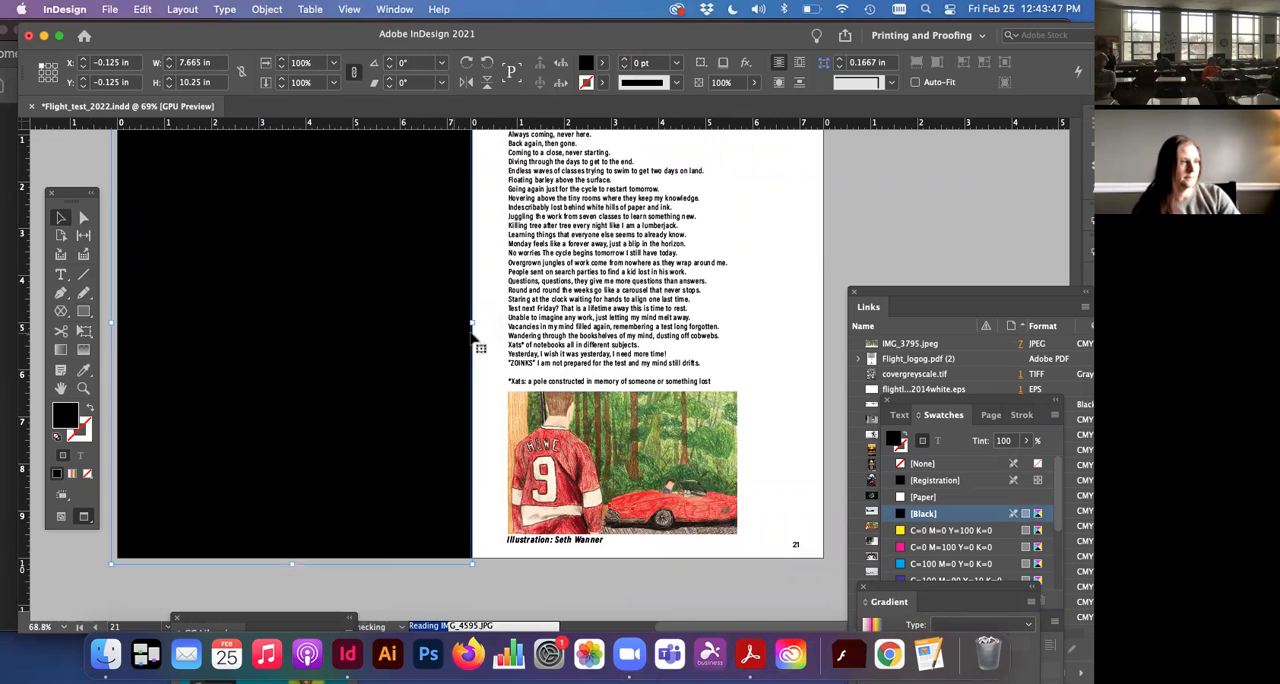
Step: Colour the text of the page 20 poem frame with the [Paper] swatch and deselect the frame
click(367, 340)
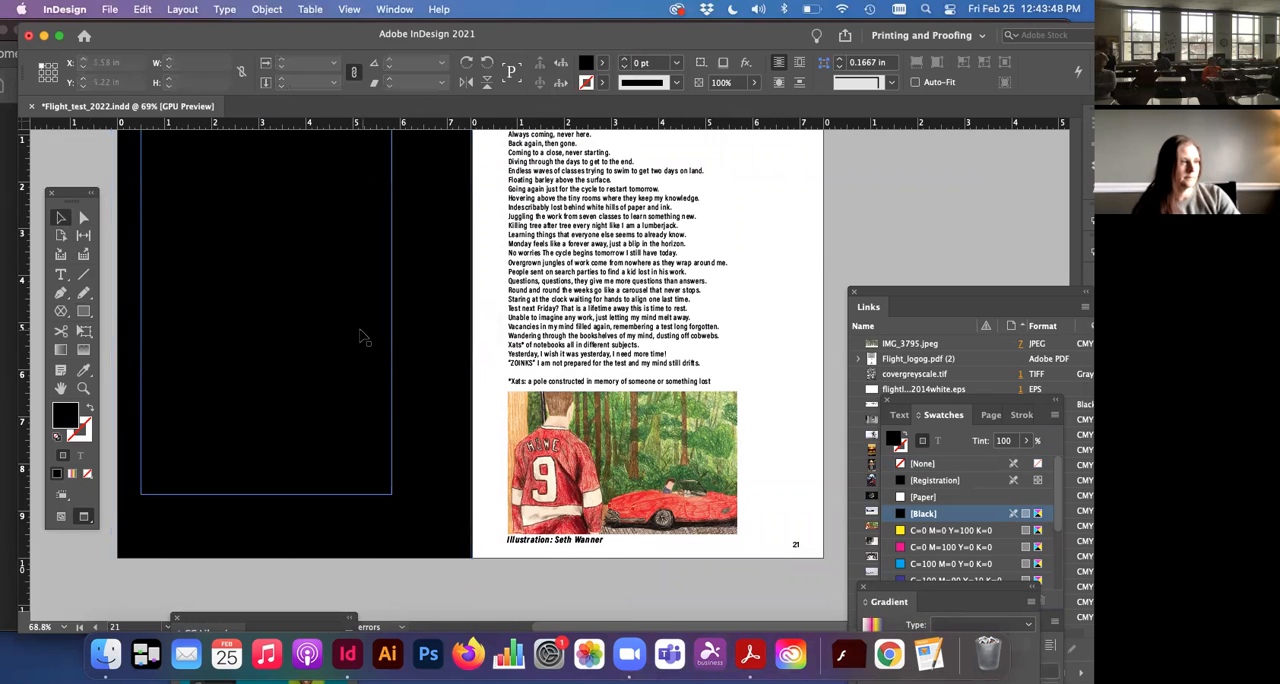
click(937, 441)
click(924, 497)
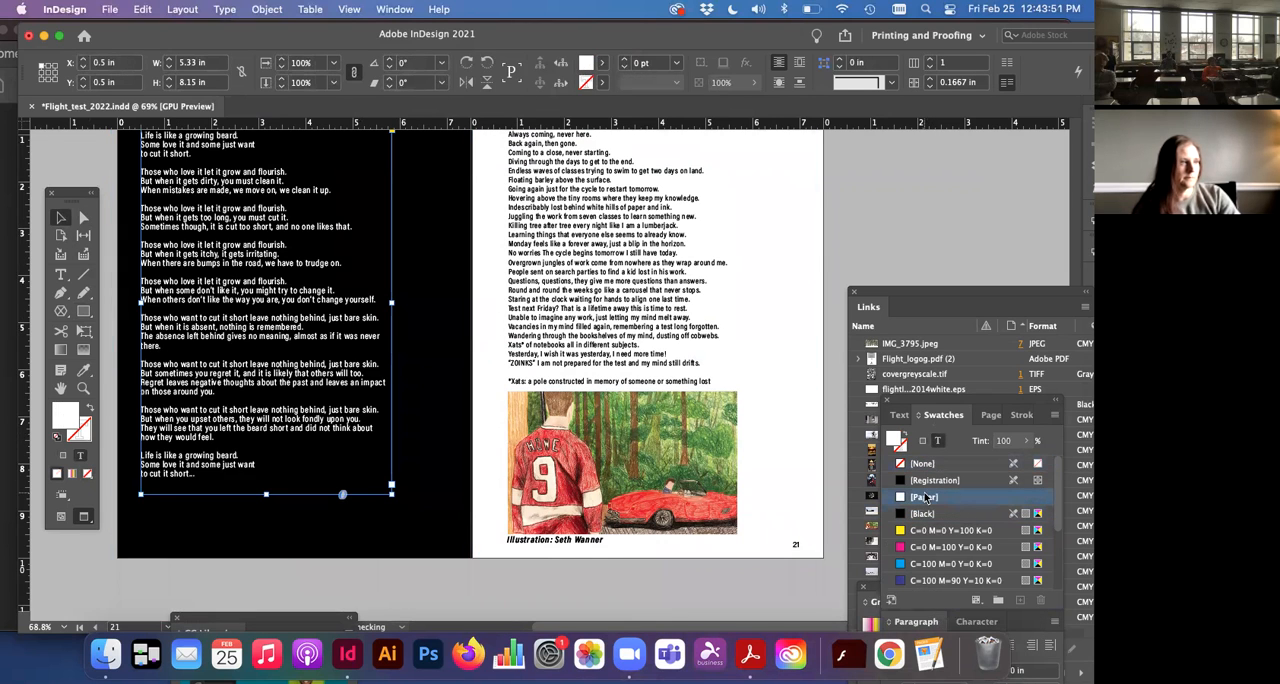
click(96, 168)
Step: Set the opacity of the black background rectangle on page 20 to 50%
scroll(101, 170, up, 2)
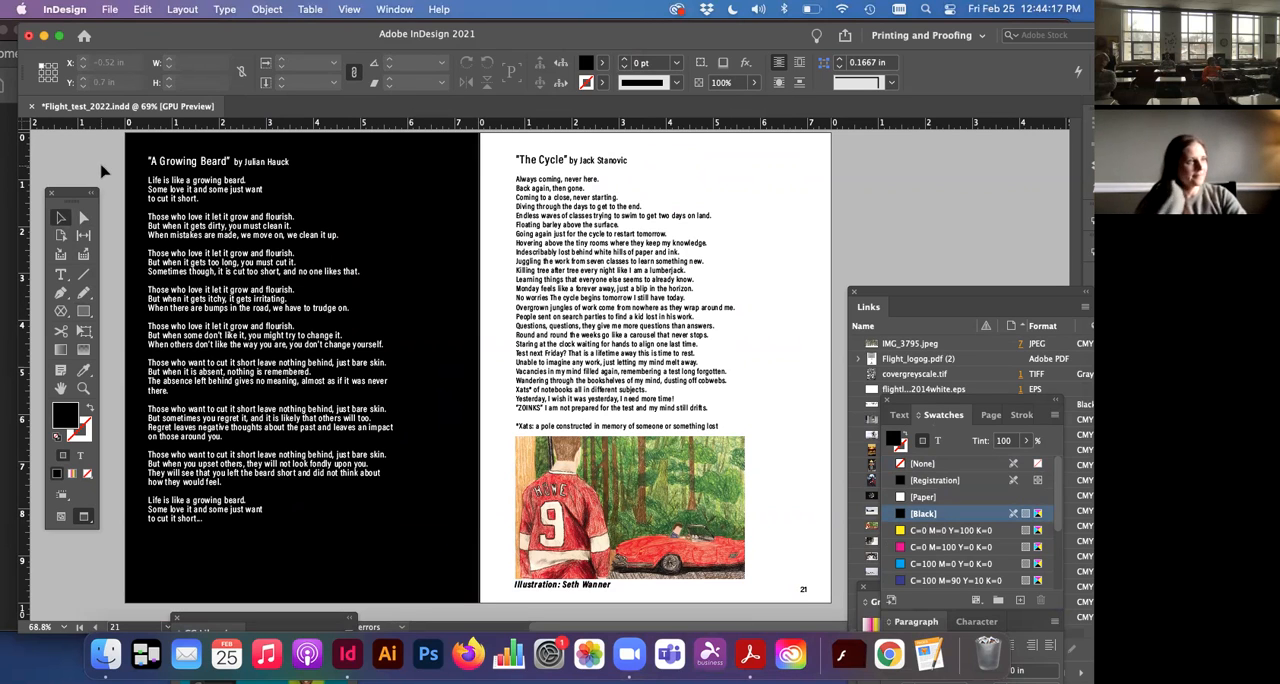
click(121, 228)
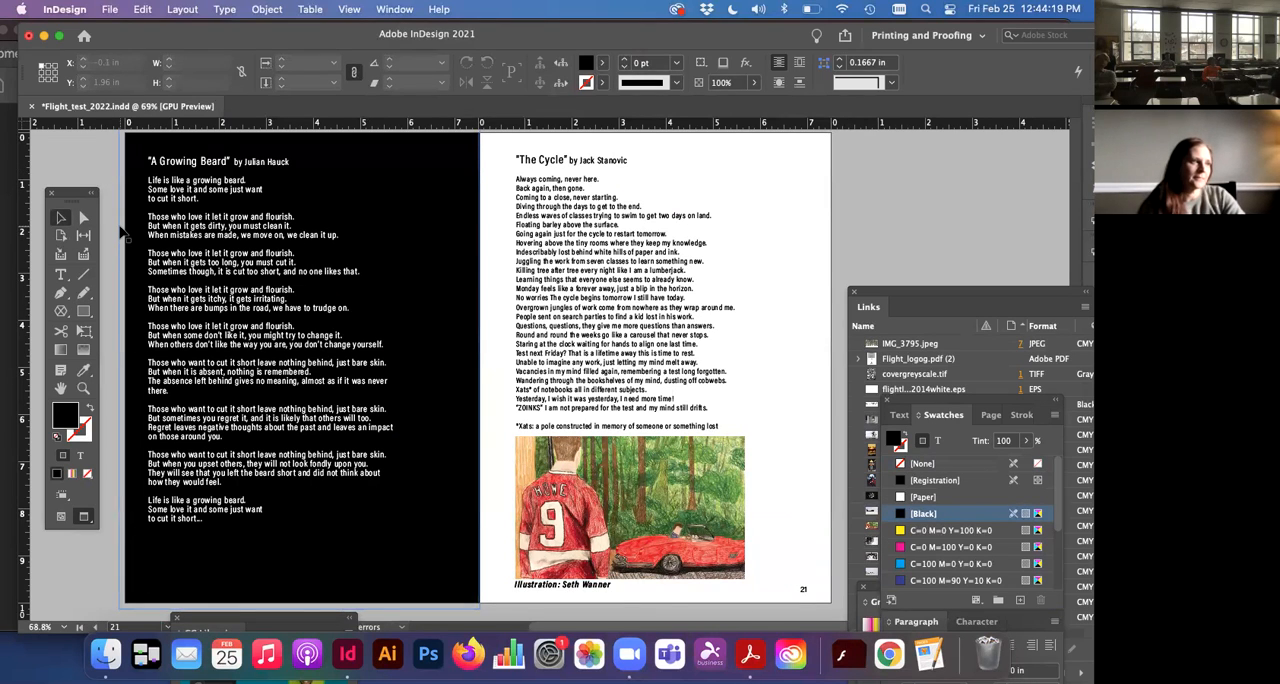
click(126, 234)
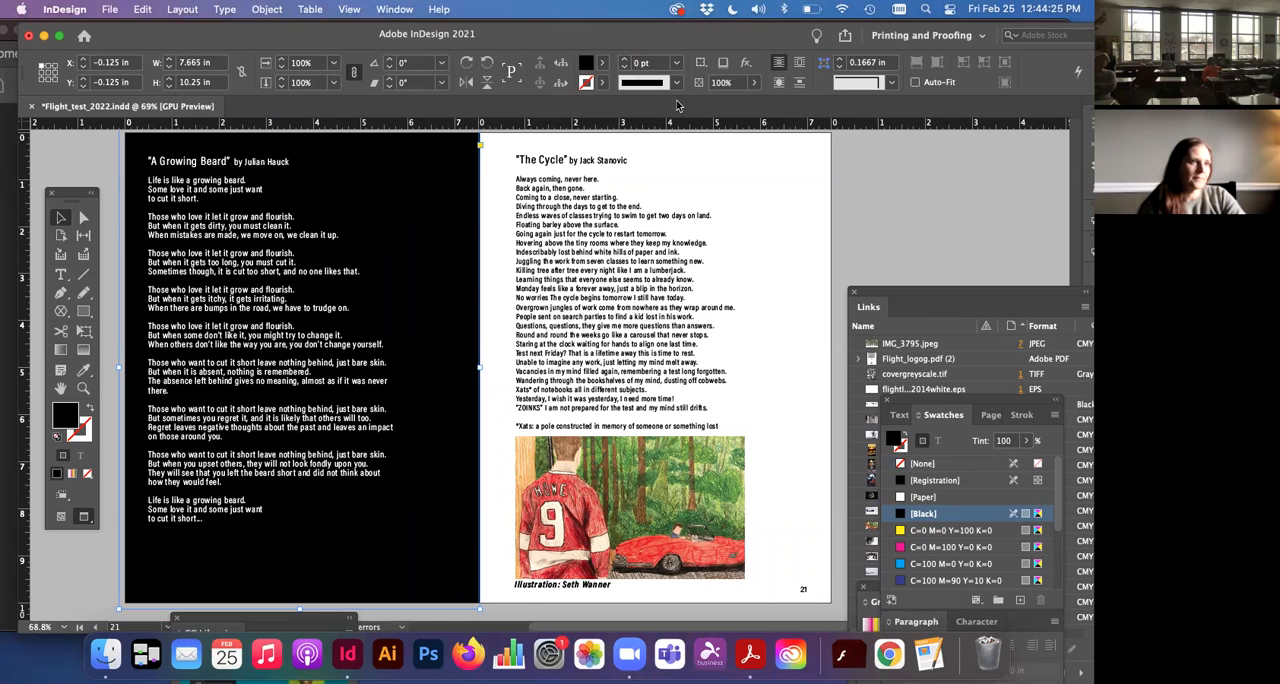
text(50)
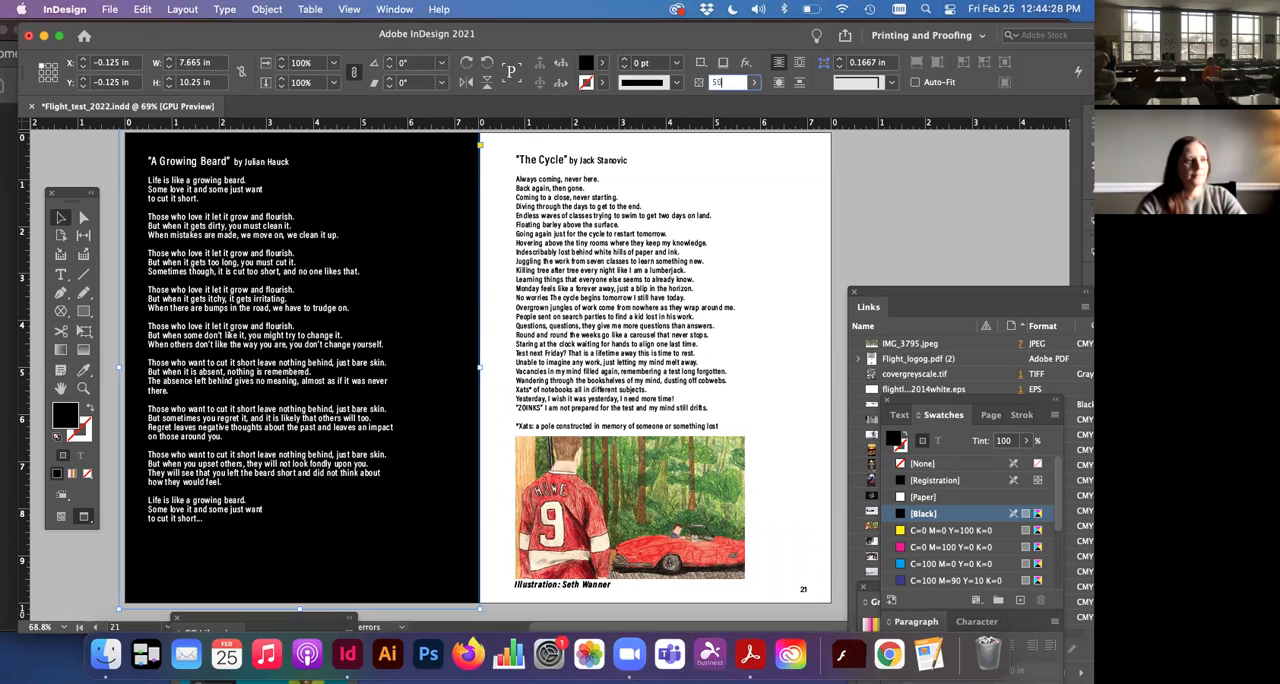
key(Return)
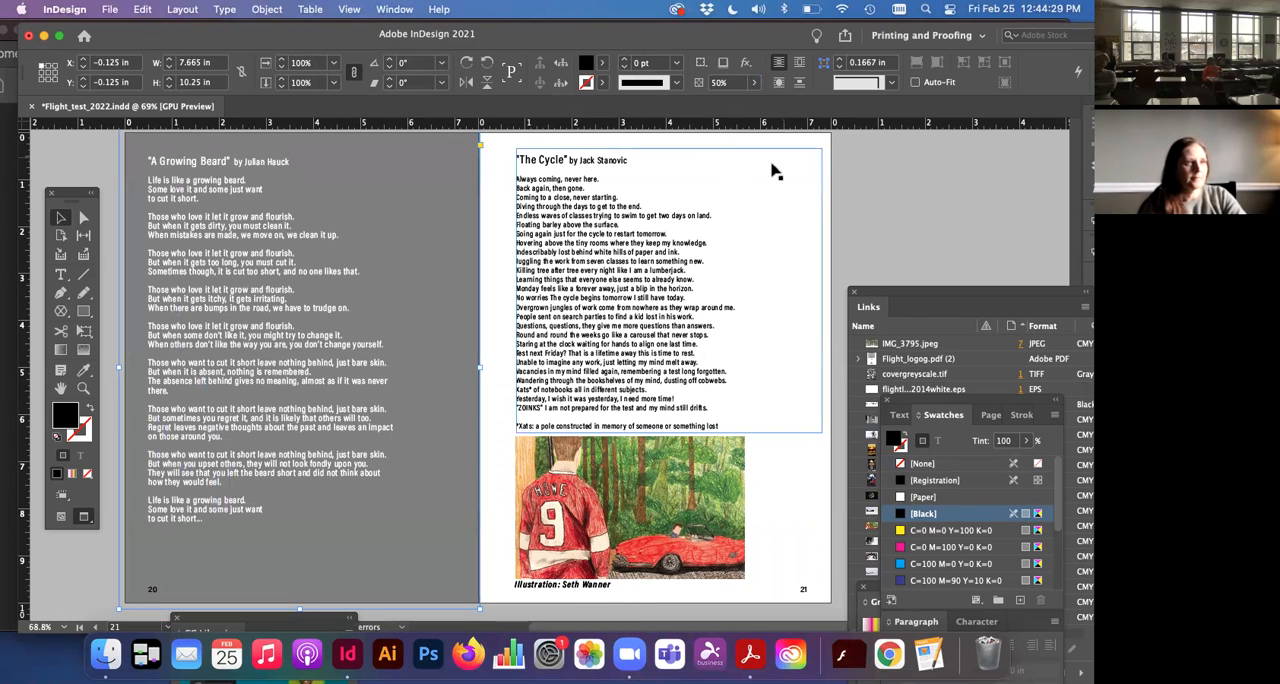
Step: Deselect the page 20 rectangle and examine how photos, illustrations and poems are laid out on the spreads through pages 26–27
click(810, 145)
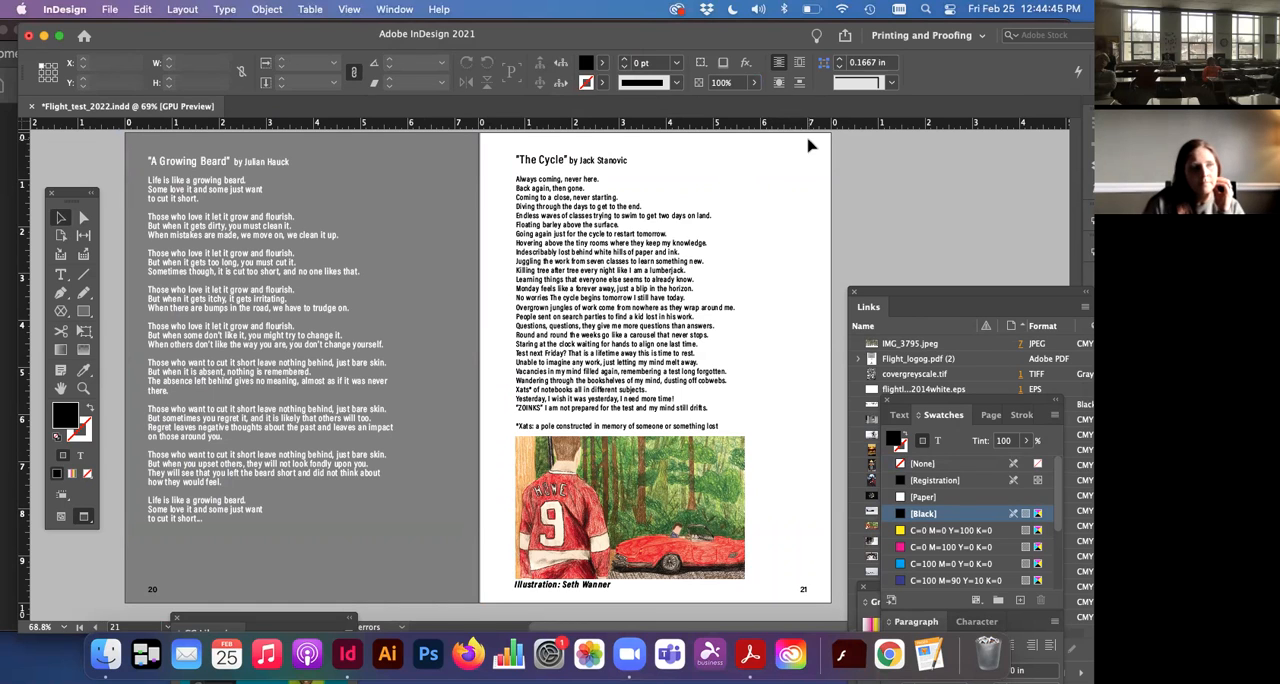
click(808, 154)
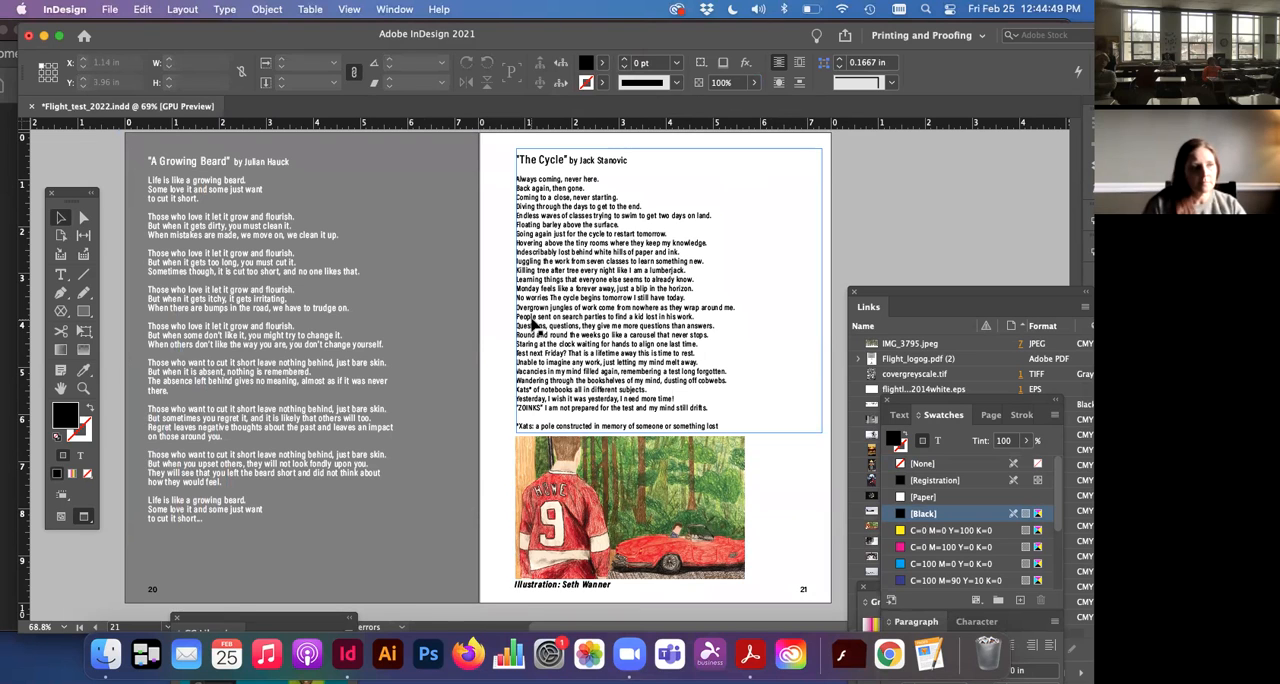
scroll(532, 325, down, 10)
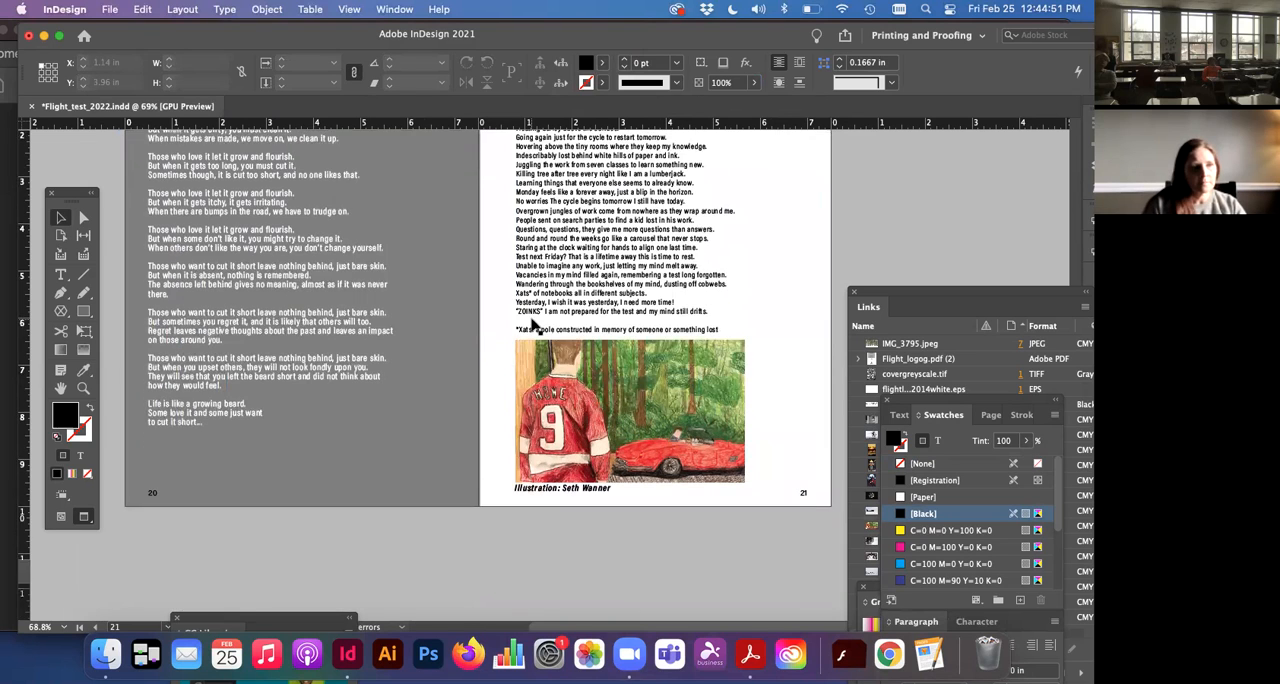
scroll(532, 325, down, 5)
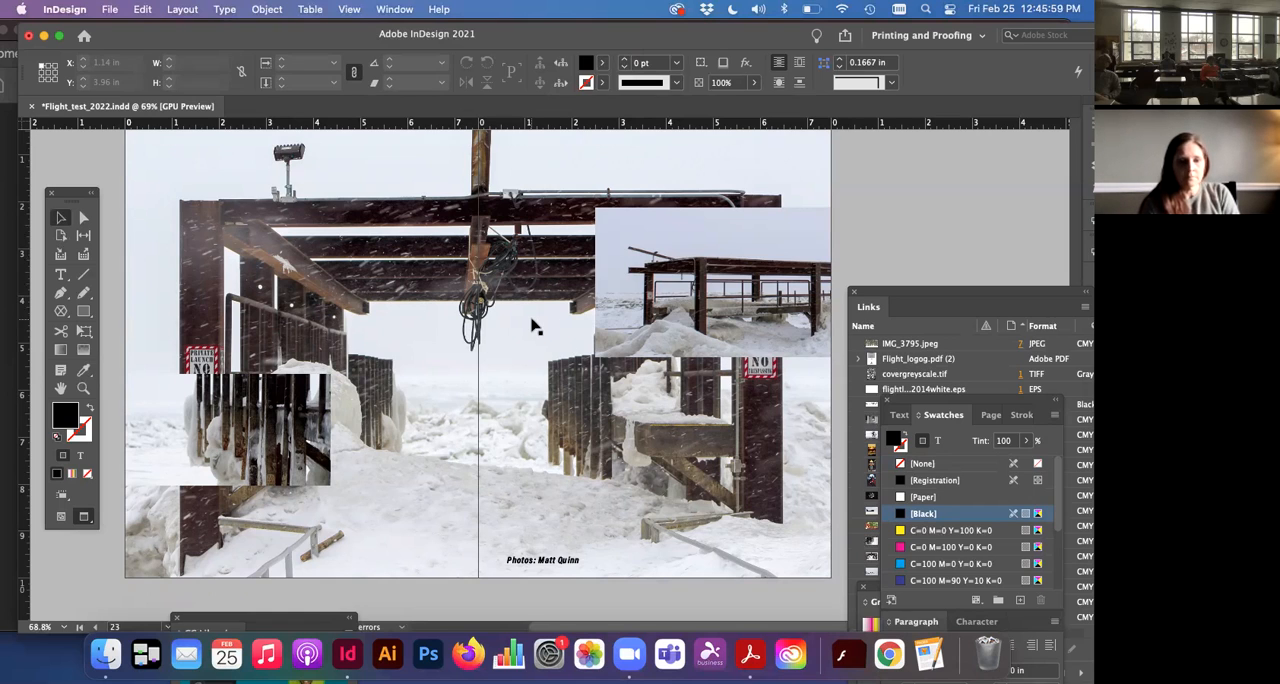
scroll(530, 393, down, 10)
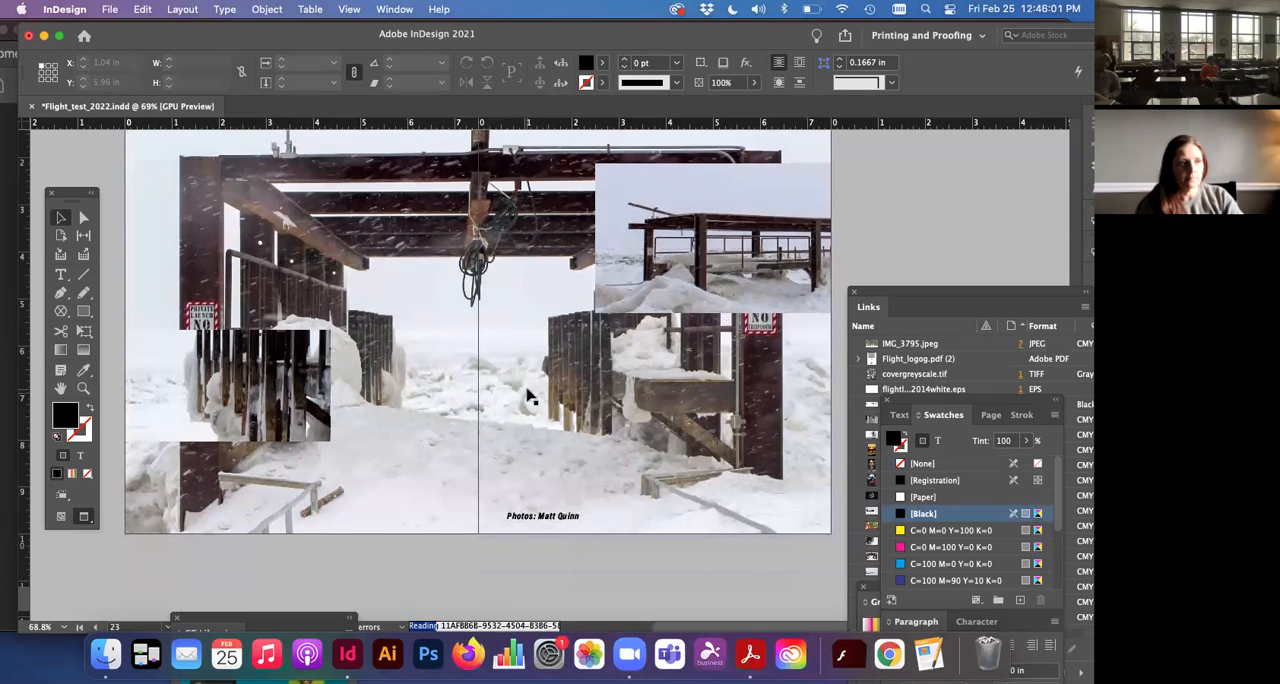
scroll(530, 393, down, 3)
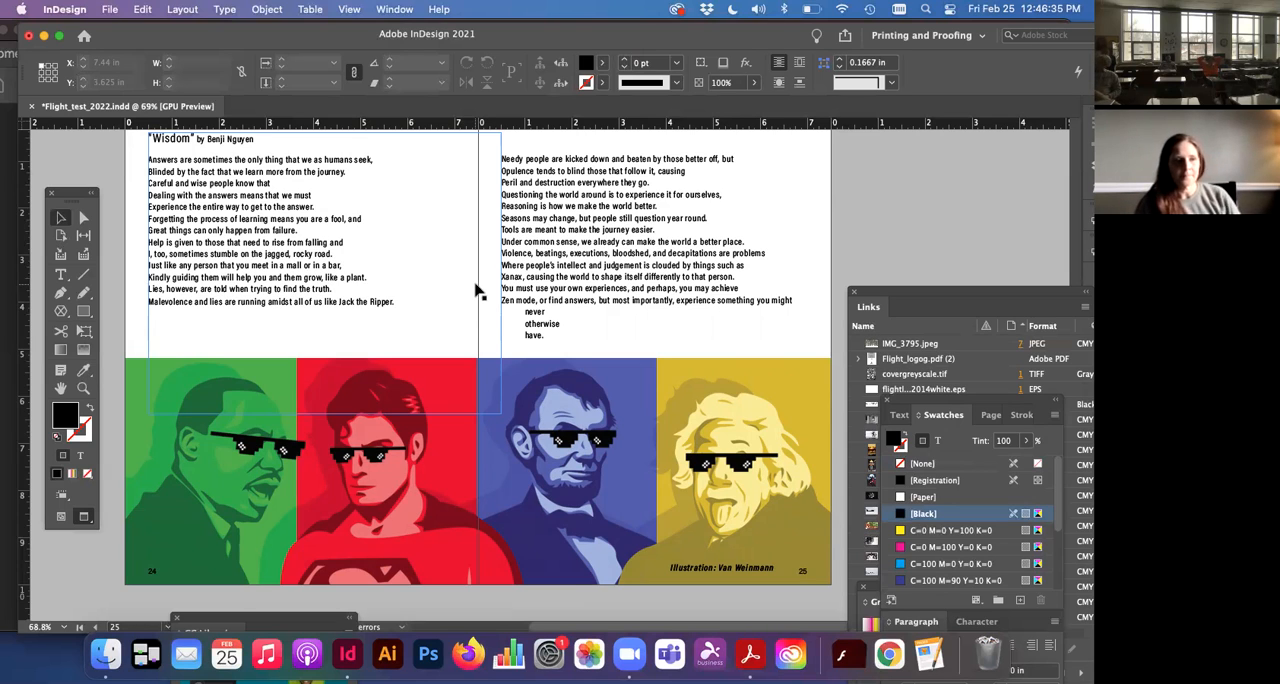
scroll(476, 291, down, 8)
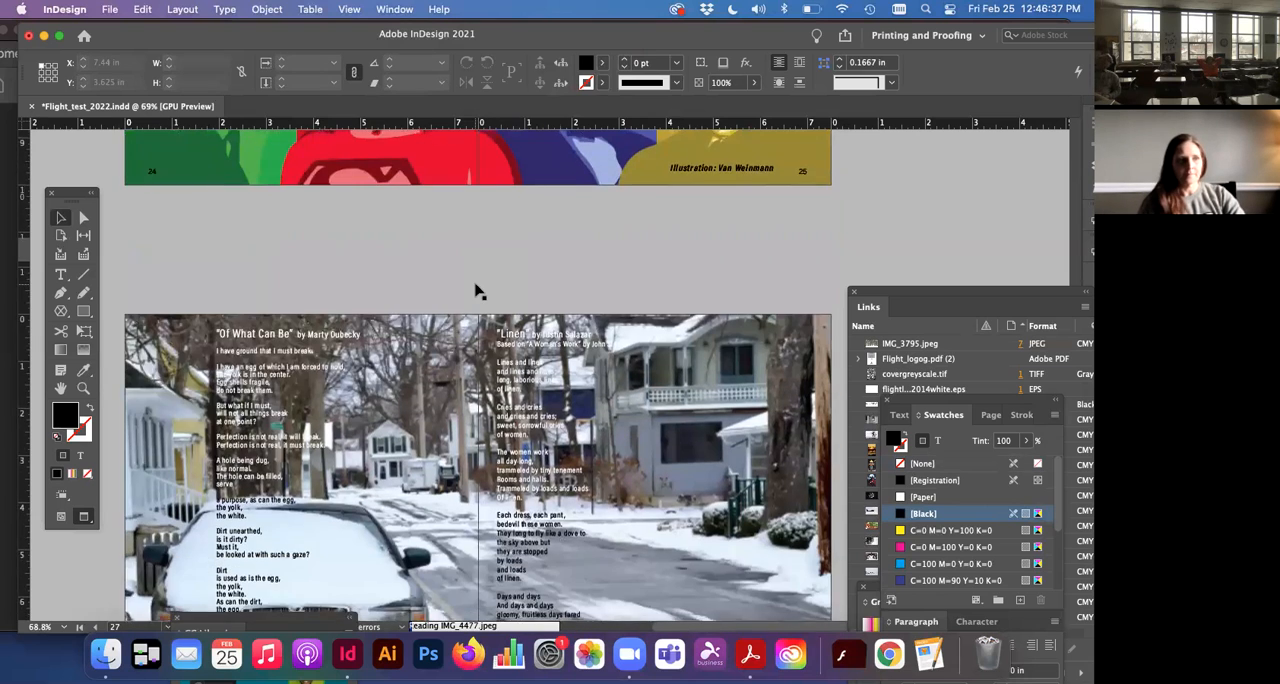
scroll(476, 291, up, 5)
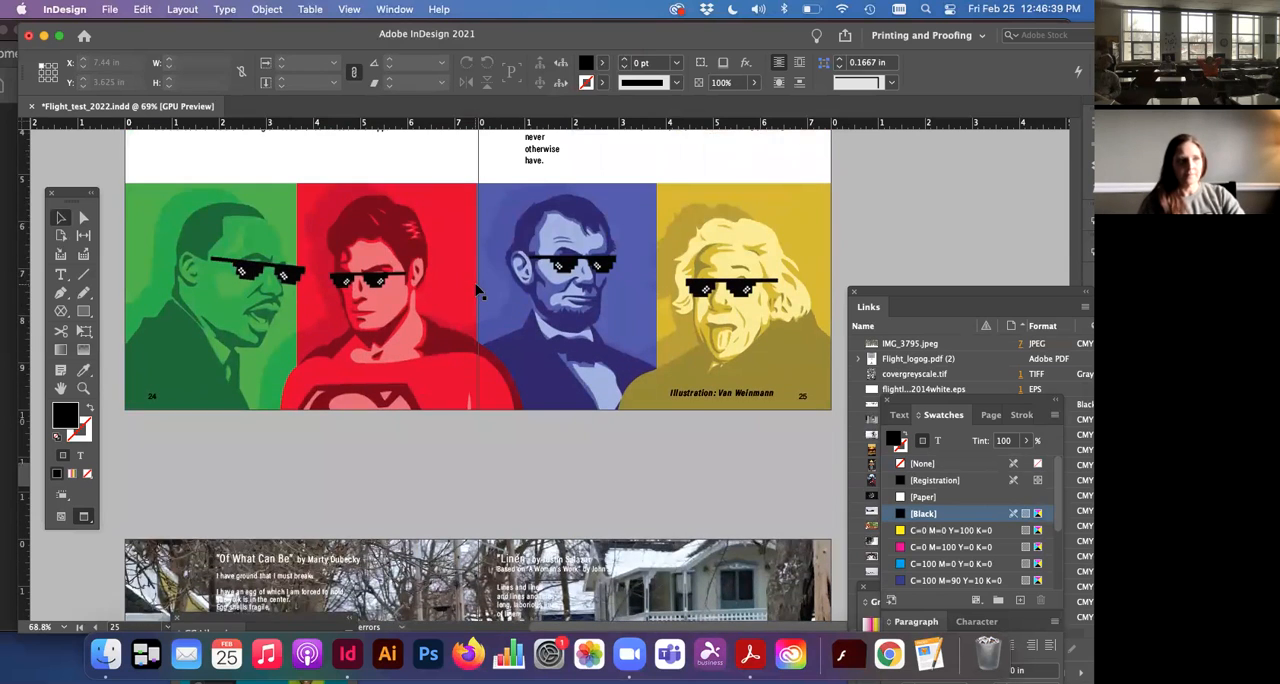
click(476, 287)
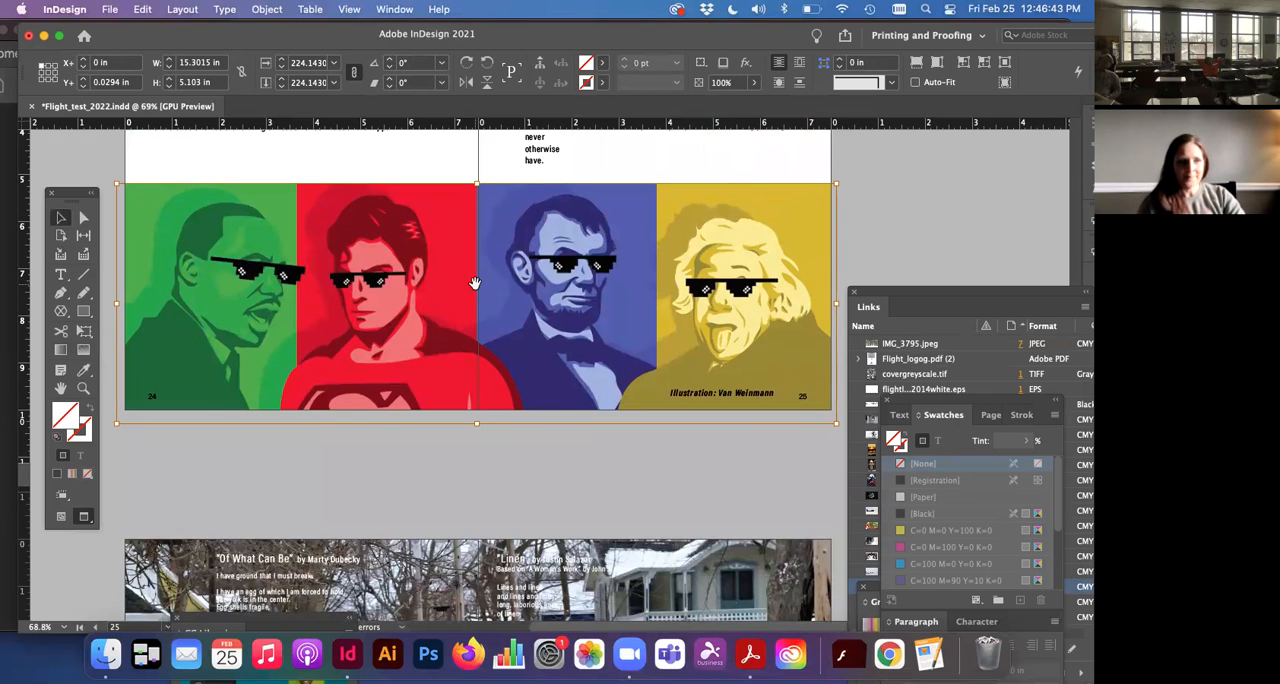
scroll(475, 283, down, 10)
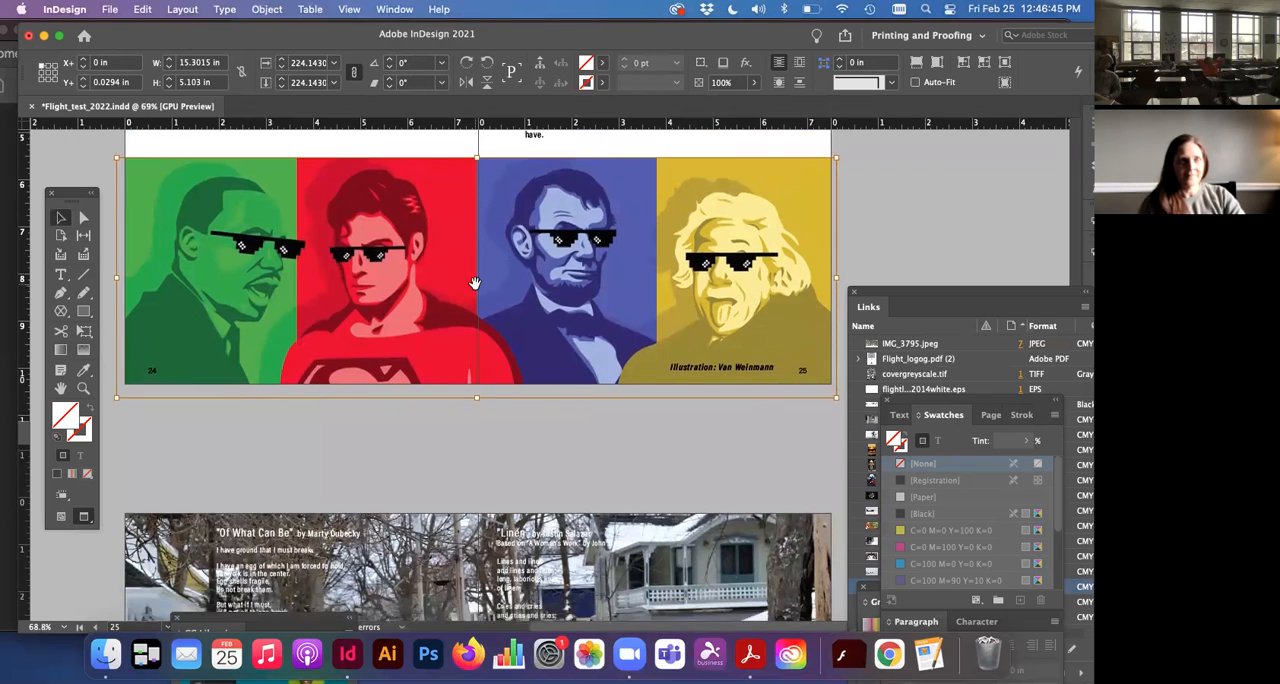
scroll(475, 283, down, 1)
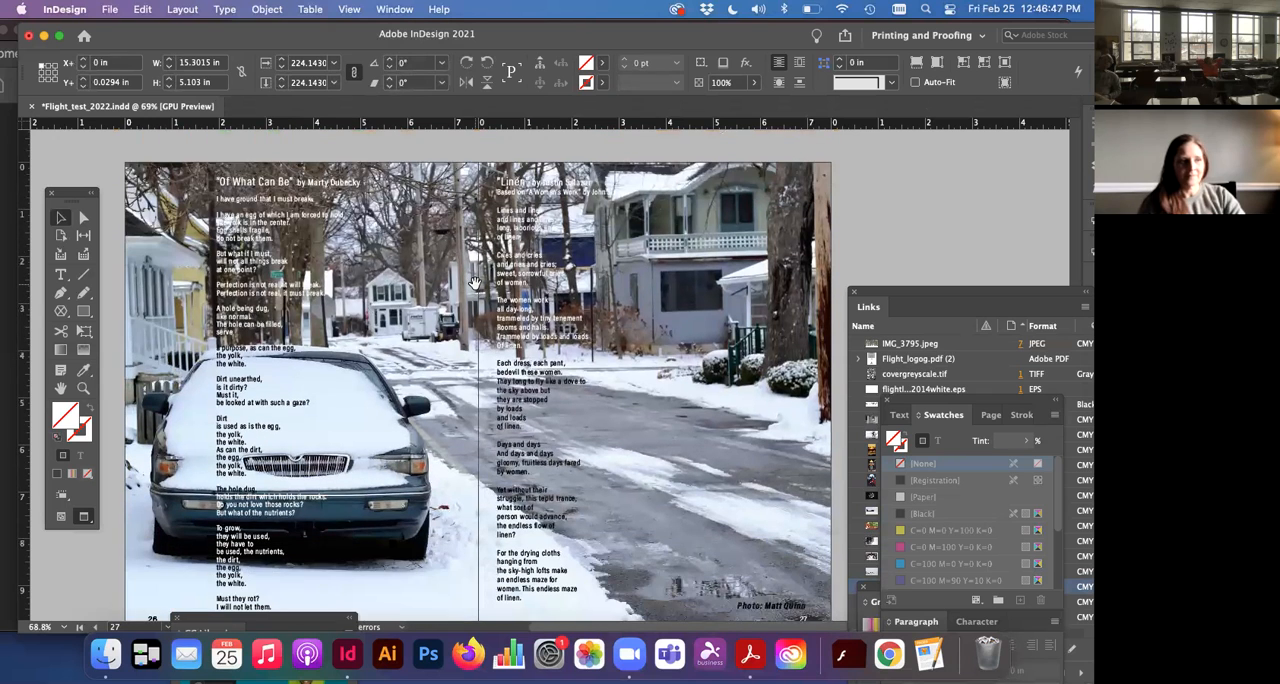
scroll(477, 287, down, 1)
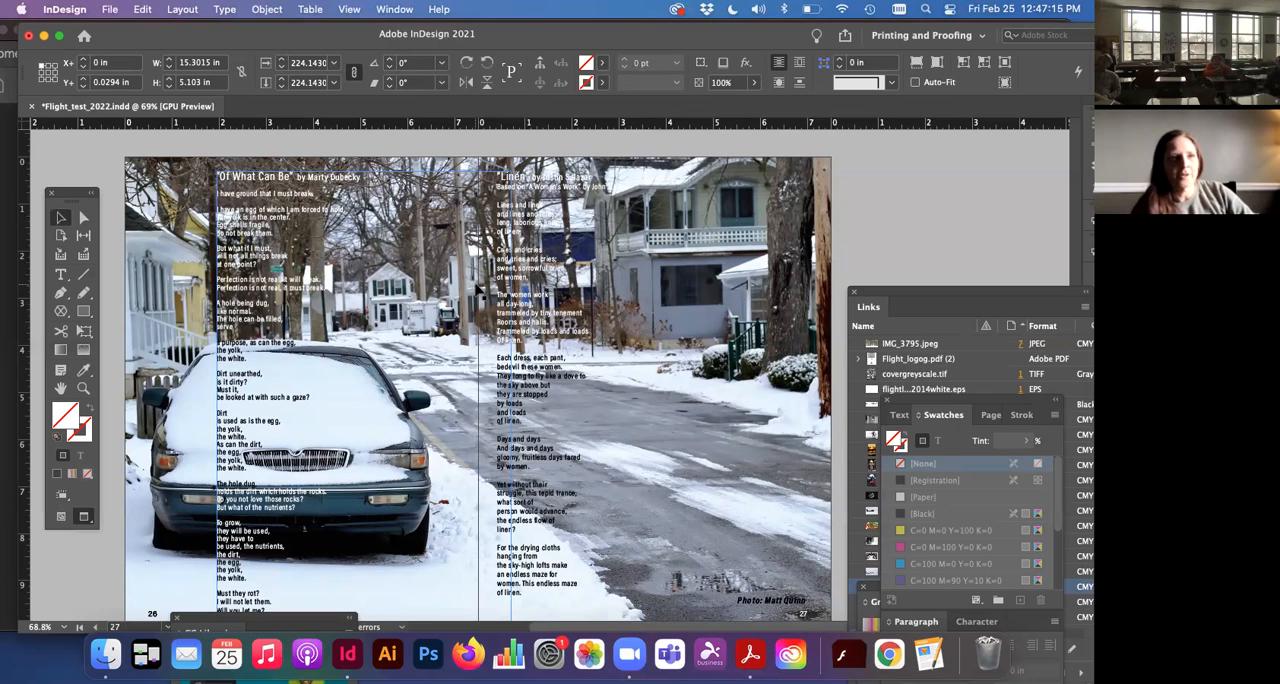
Step: Move the document window aside to uncover part of the PDF window behind it
drag(776, 35, 809, 112)
drag(541, 104, 599, 38)
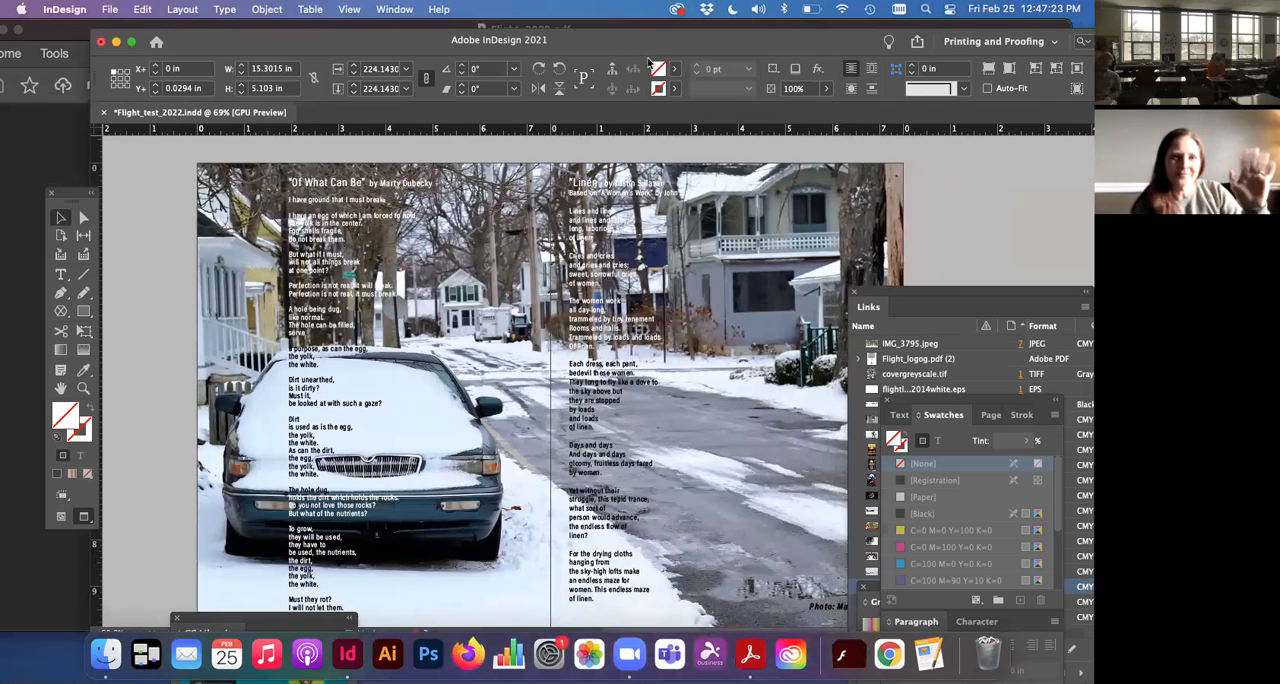